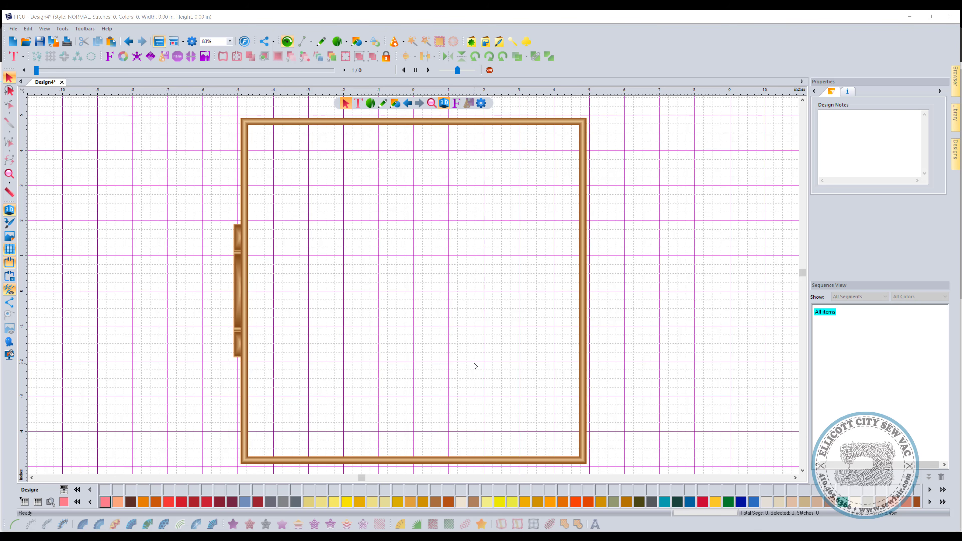
click(159, 537)
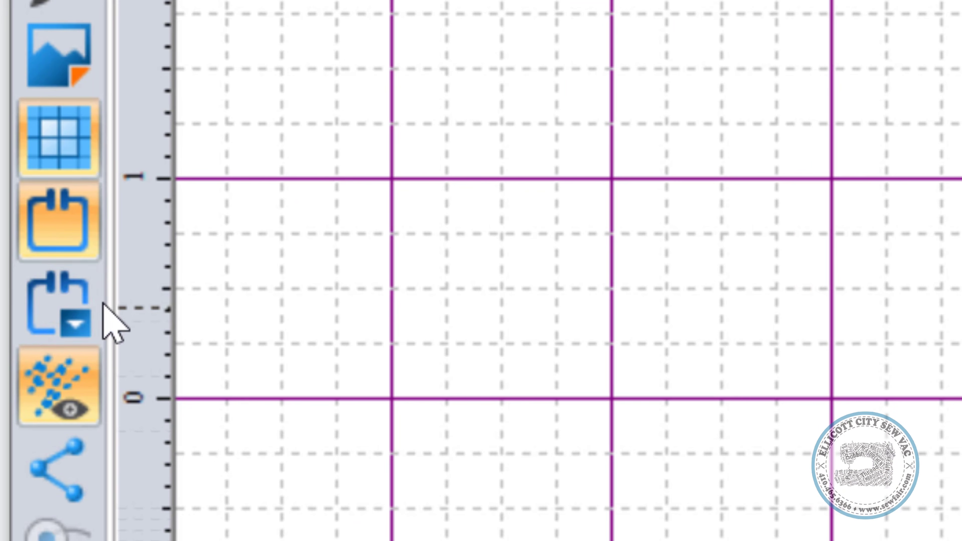
Step: Set the hoop to the PES format and 240mm X 240mm size, and apply the selection
click(60, 292)
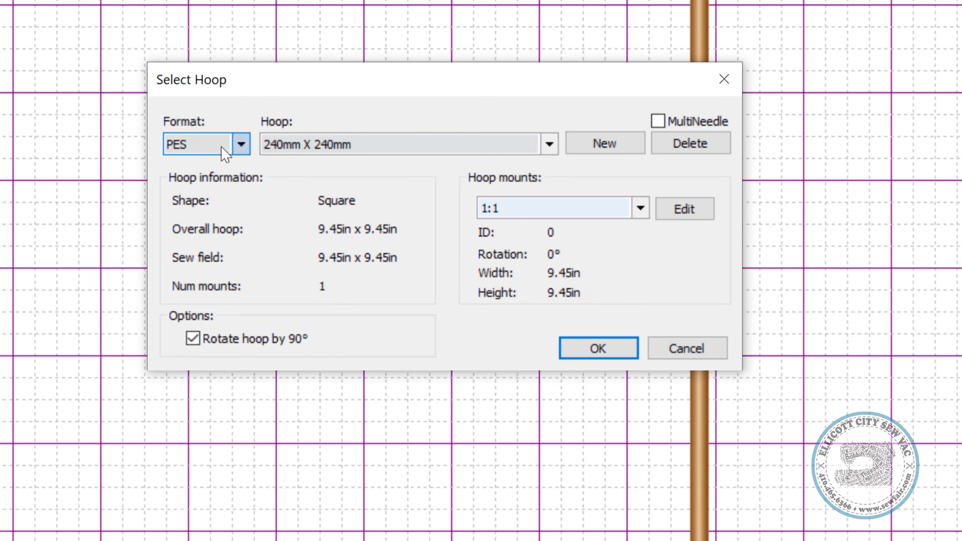
click(241, 144)
click(241, 144)
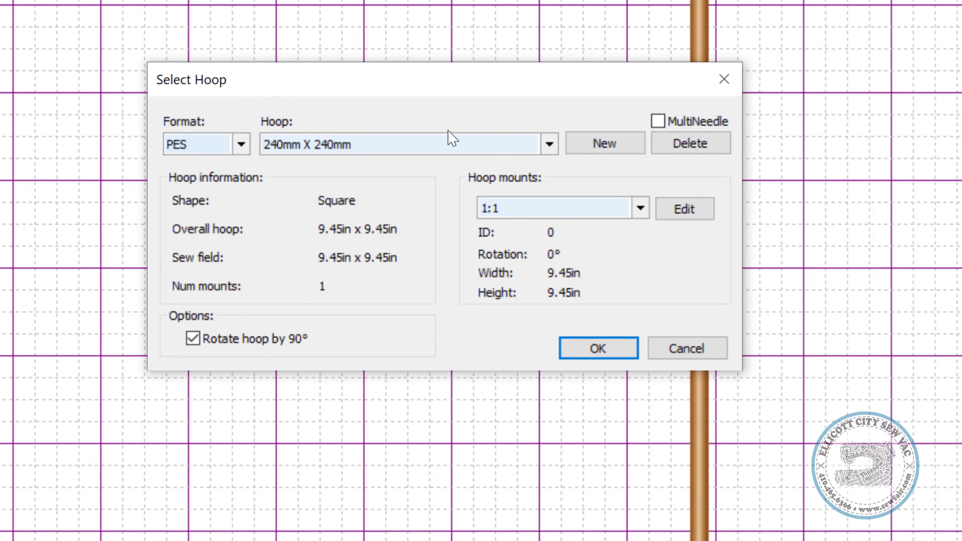
click(387, 148)
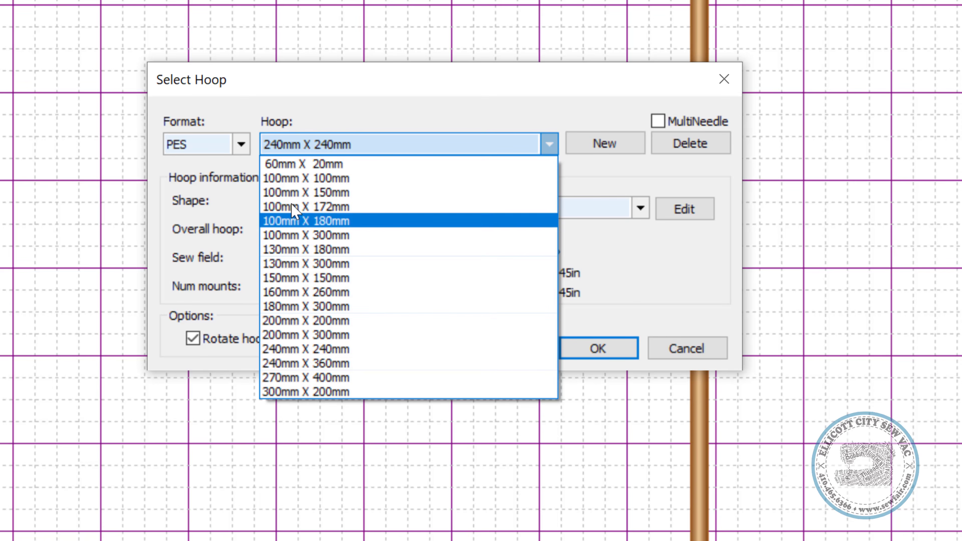
click(334, 349)
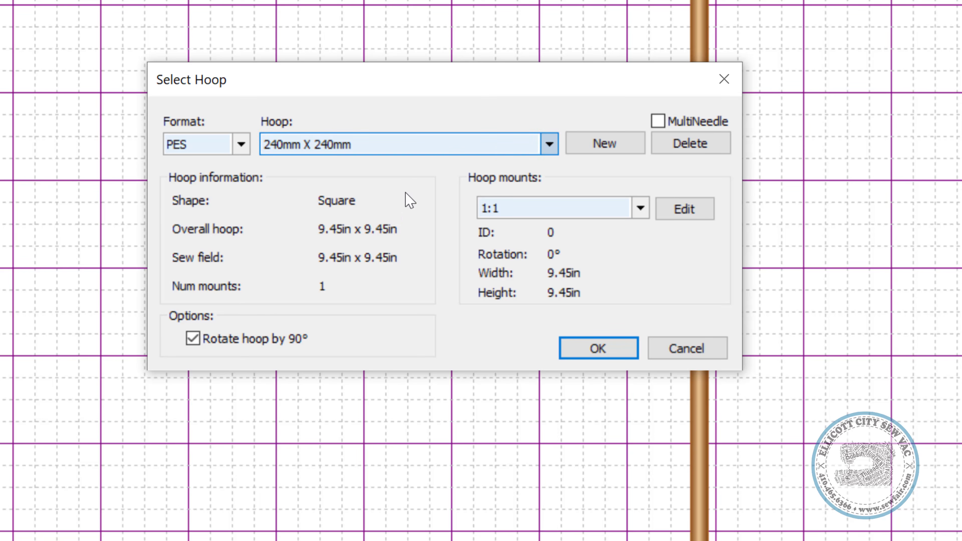
click(576, 345)
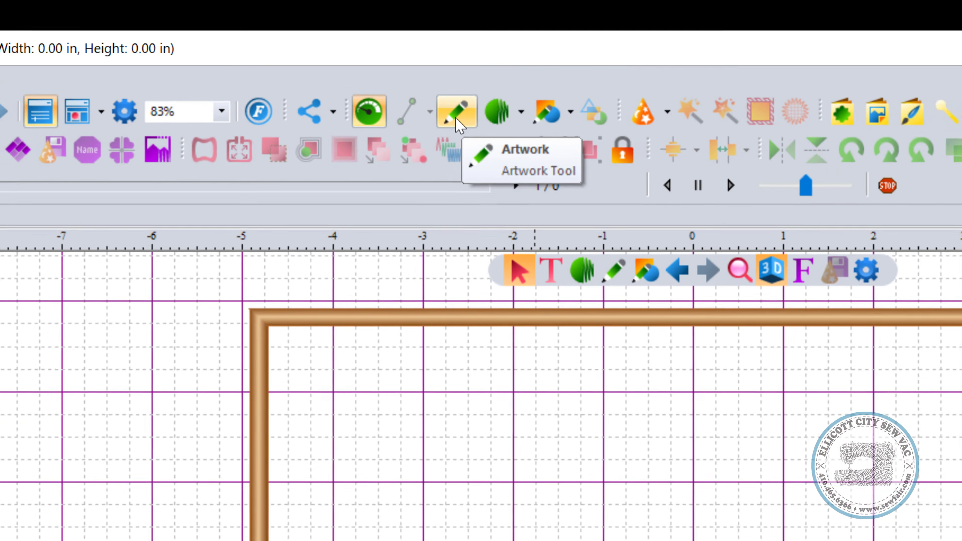
click(455, 113)
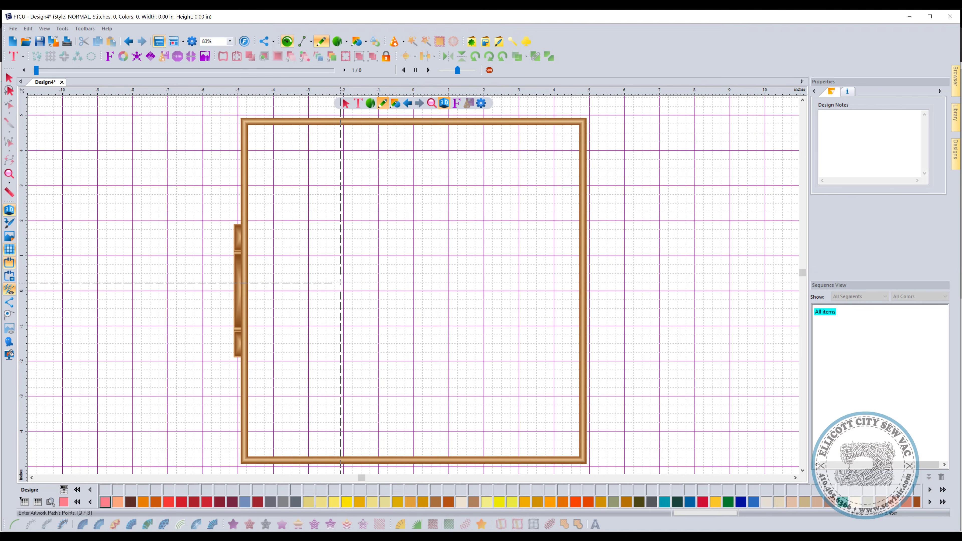
click(287, 283)
click(318, 234)
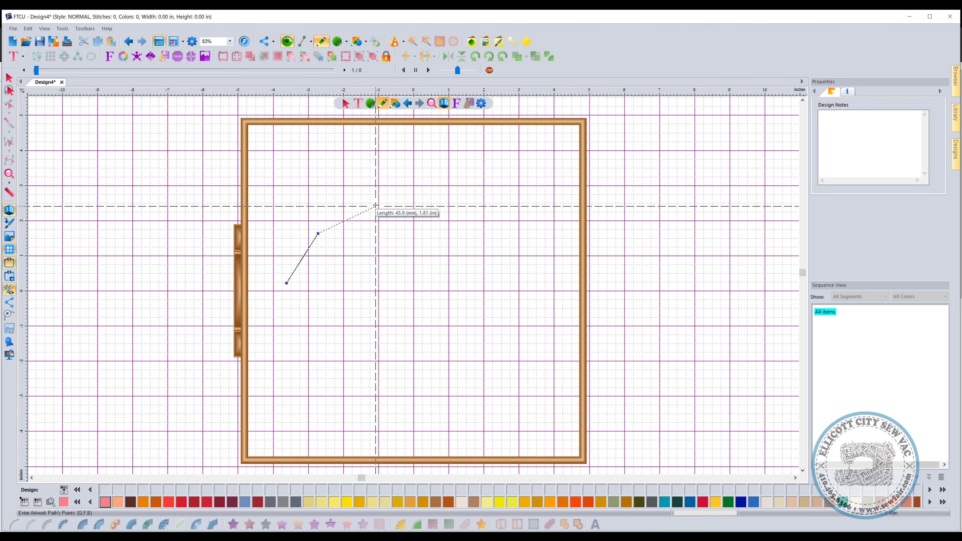
click(376, 206)
click(479, 209)
click(528, 264)
click(514, 345)
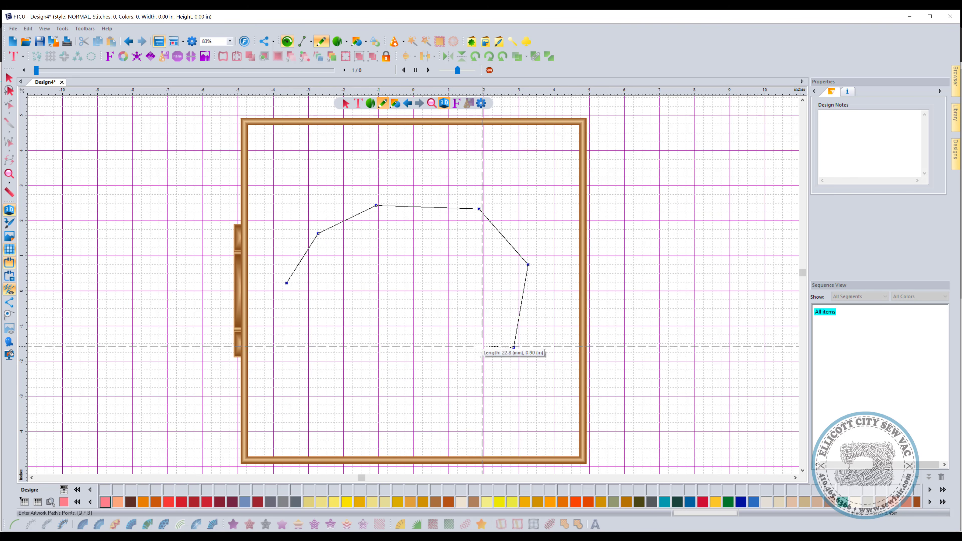
key(BackSpace)
key(BackSpace)
key(BackSpace)
key(BackSpace)
key(BackSpace)
key(BackSpace)
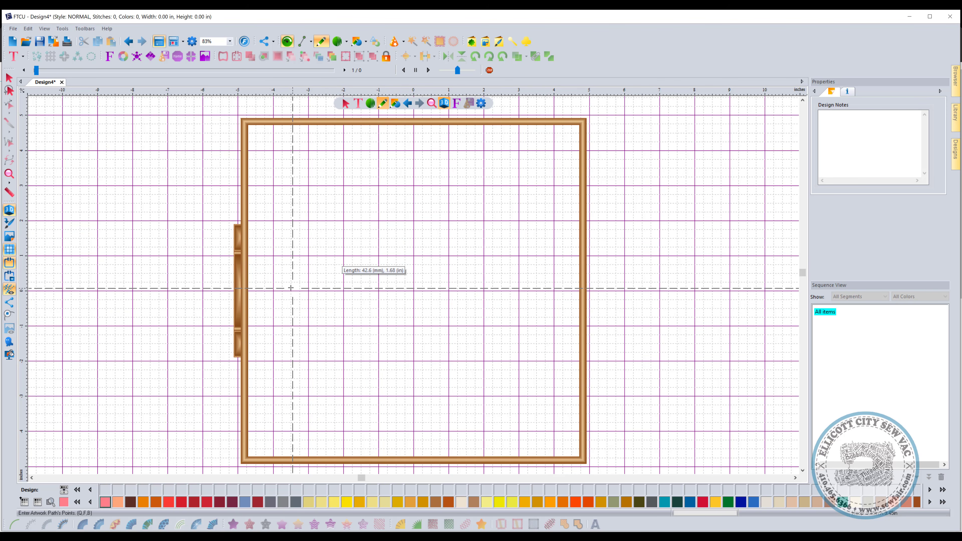
Step: Draw a closed, rounded blob outline about 8 in wide across the middle of the hoop with nine curved Artwork points
click(283, 288)
click(333, 211)
click(458, 217)
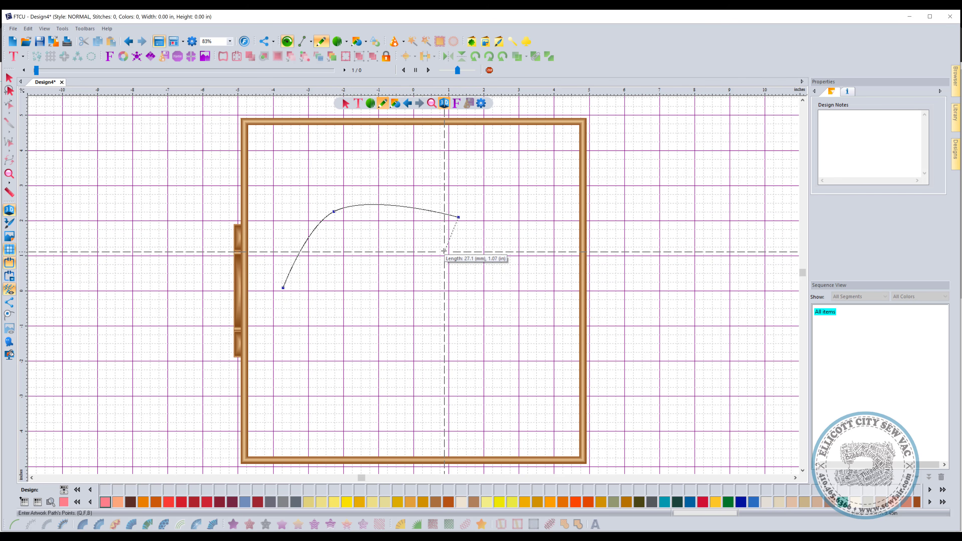
click(534, 259)
click(562, 332)
click(488, 380)
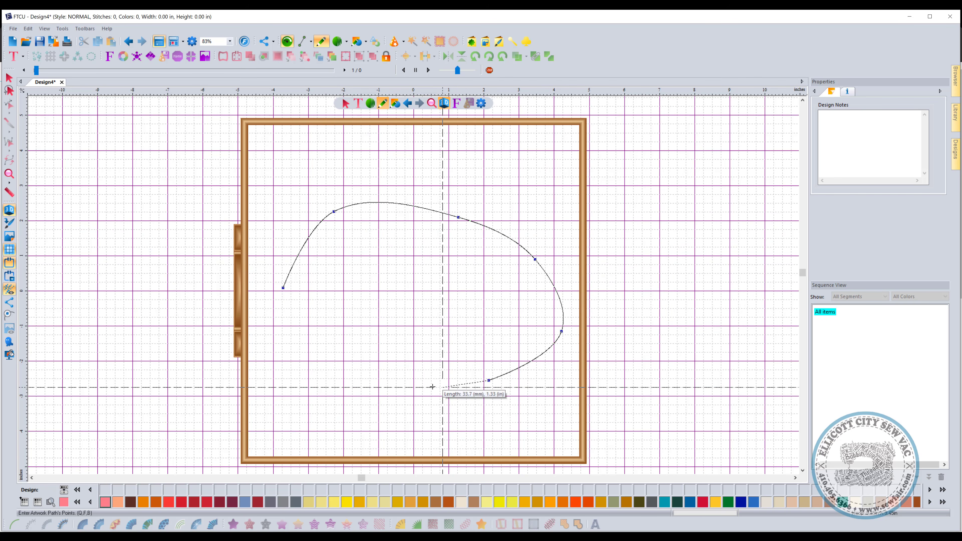
click(374, 384)
click(298, 339)
click(288, 311)
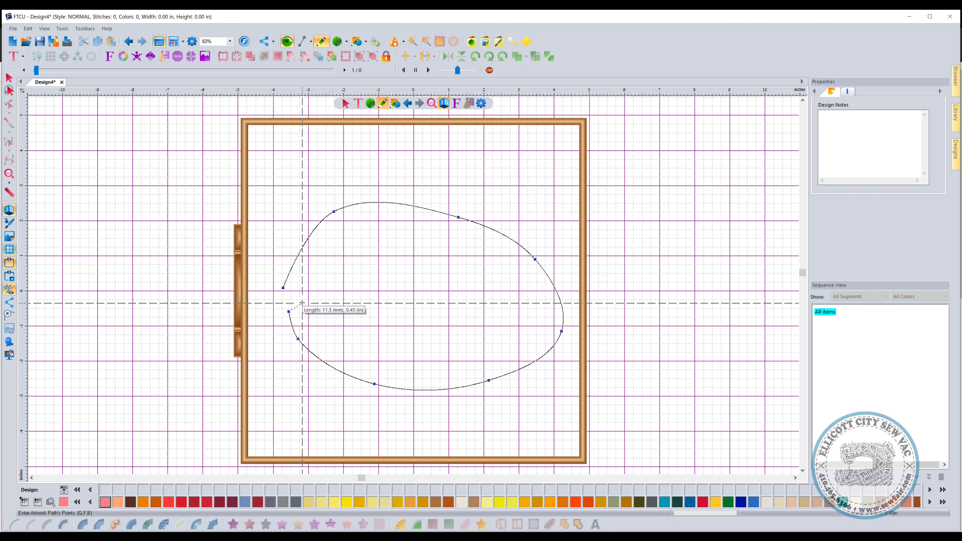
key(Return)
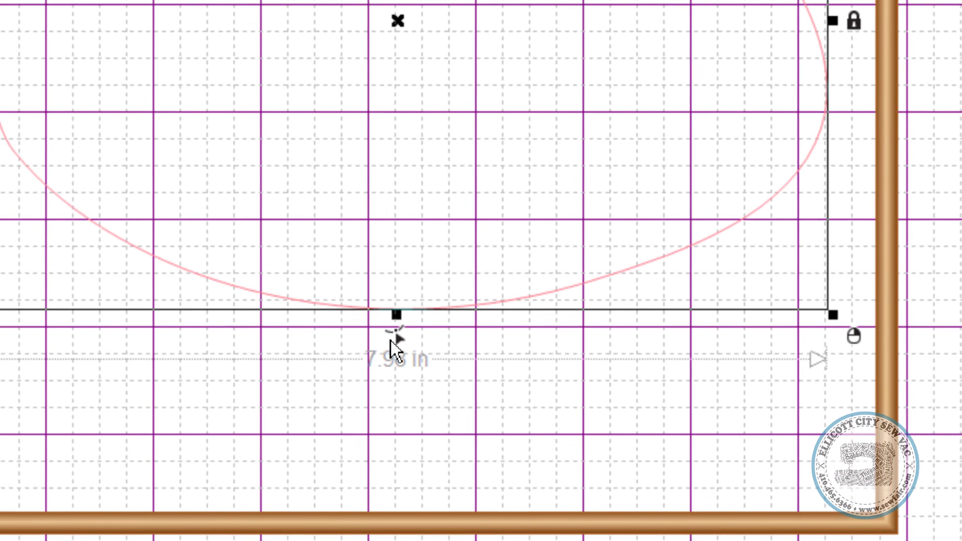
Step: Reshape the blob outline by raising its upper-right point and shifting its lower-left point slightly outward
click(397, 337)
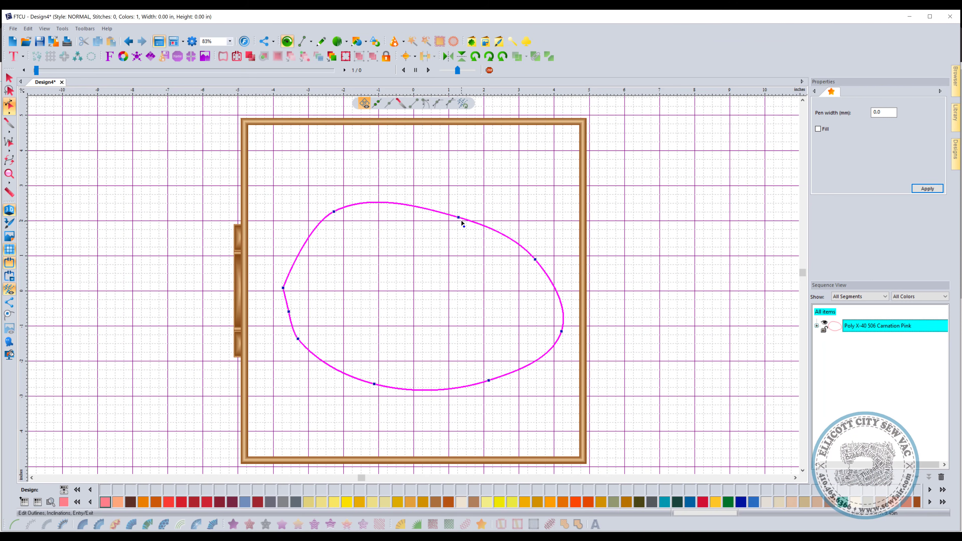
drag(458, 217, 462, 192)
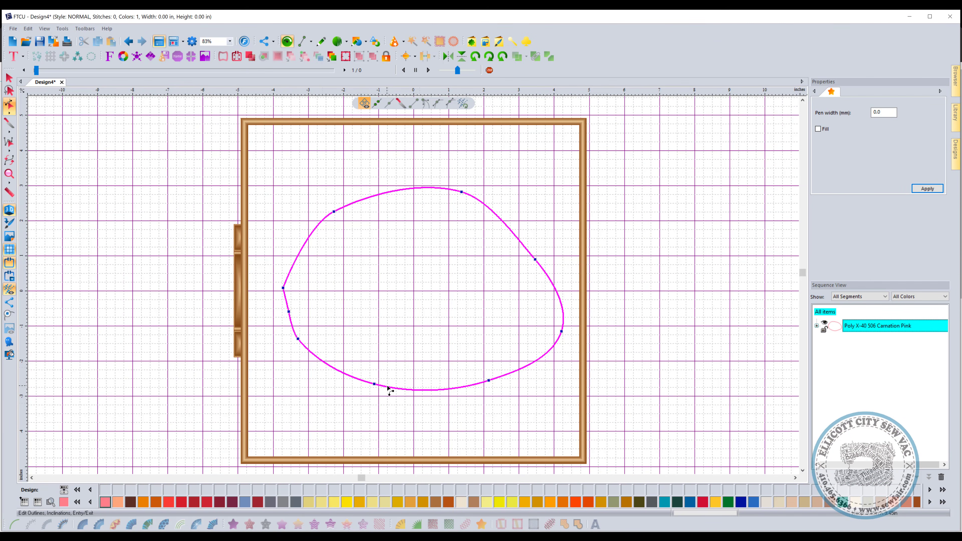
drag(375, 385, 361, 381)
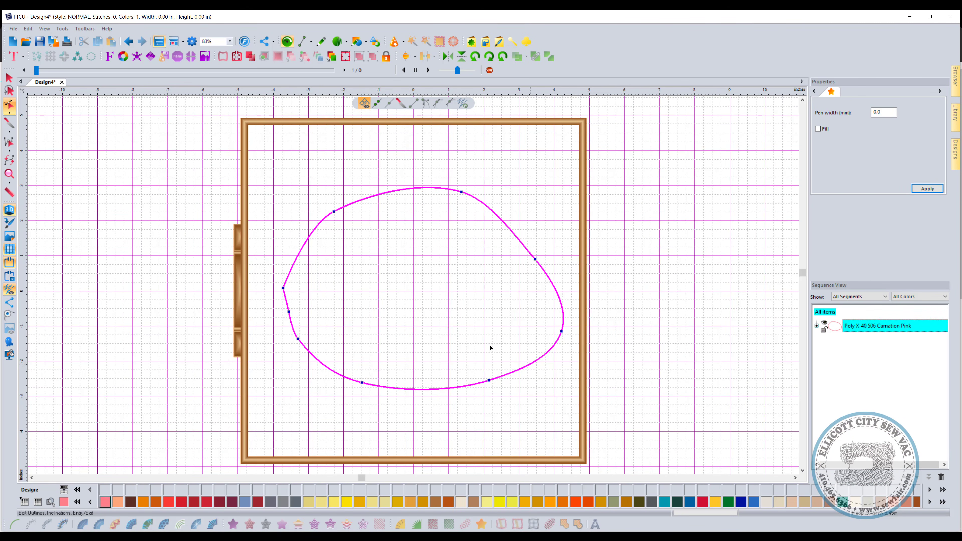
Step: Convert the outline's leftmost corner point from a line point to Smooth
click(284, 290)
right_click(285, 290)
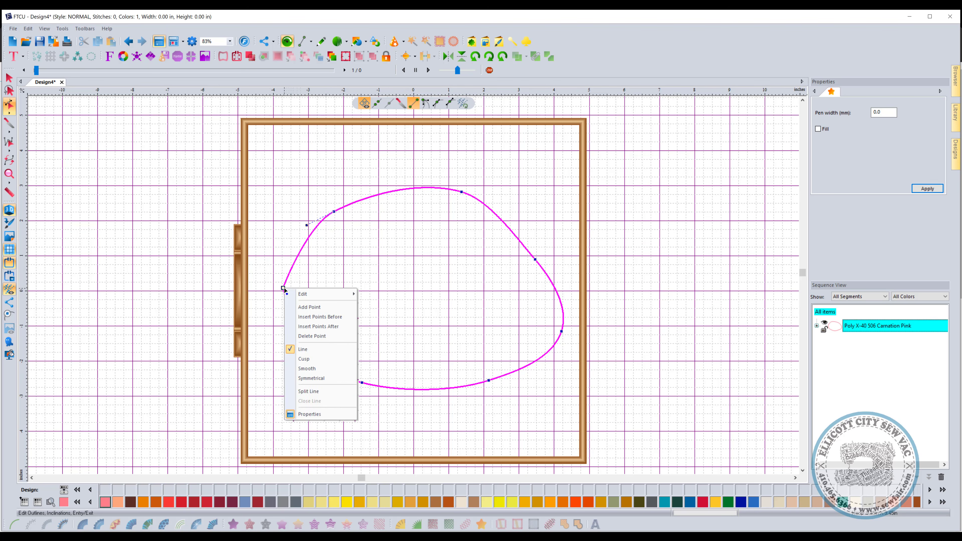
click(313, 368)
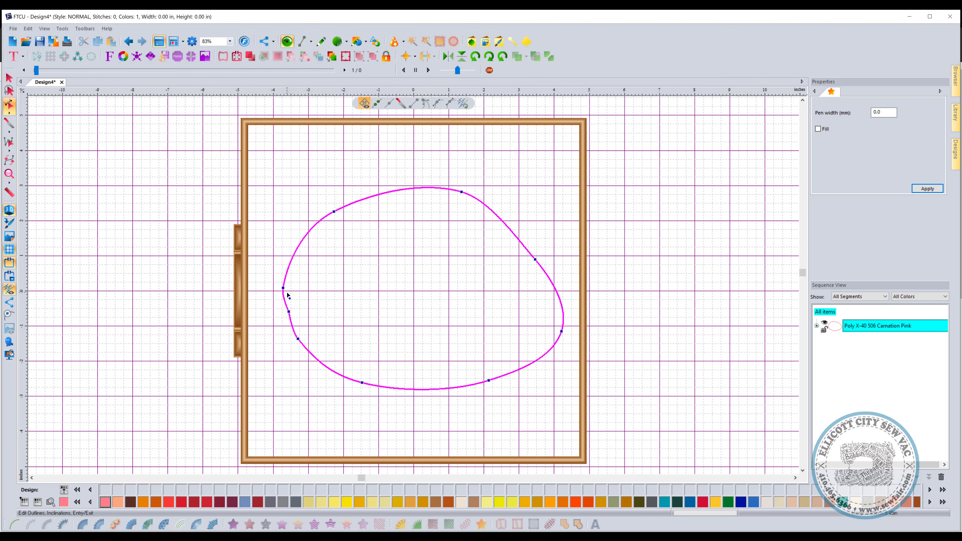
Step: Delete the extra point just below the leftmost one and pull the lower-right point slightly inward, finishing the outline edit
click(290, 313)
key(Delete)
drag(561, 332, 551, 336)
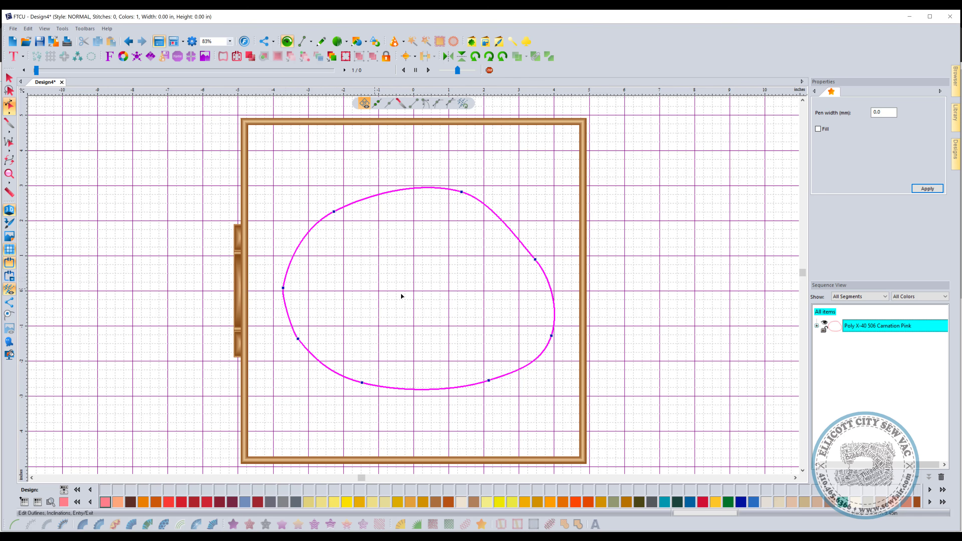
click(9, 78)
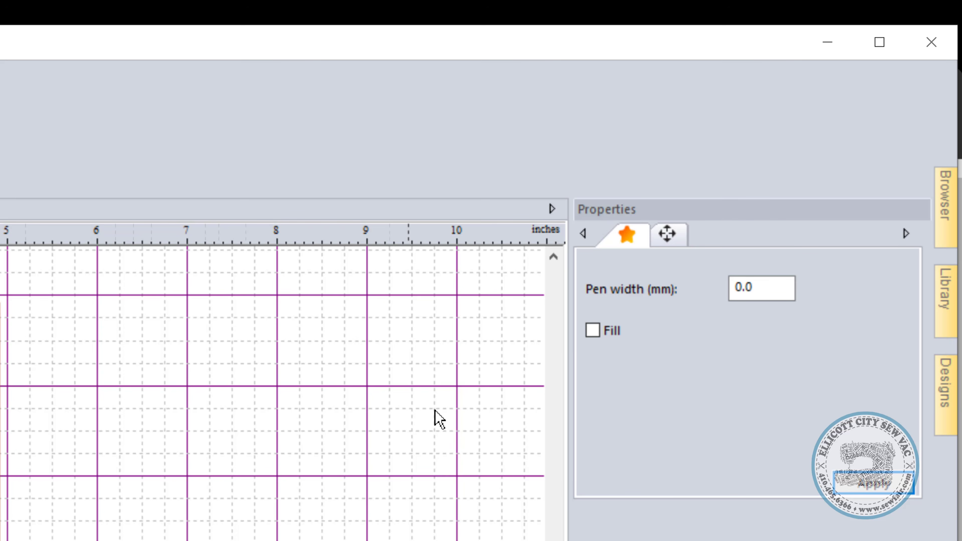
Step: Turn on Fill for the blob, color it Royal blue (Poly X-40 806), and deselect it
click(592, 330)
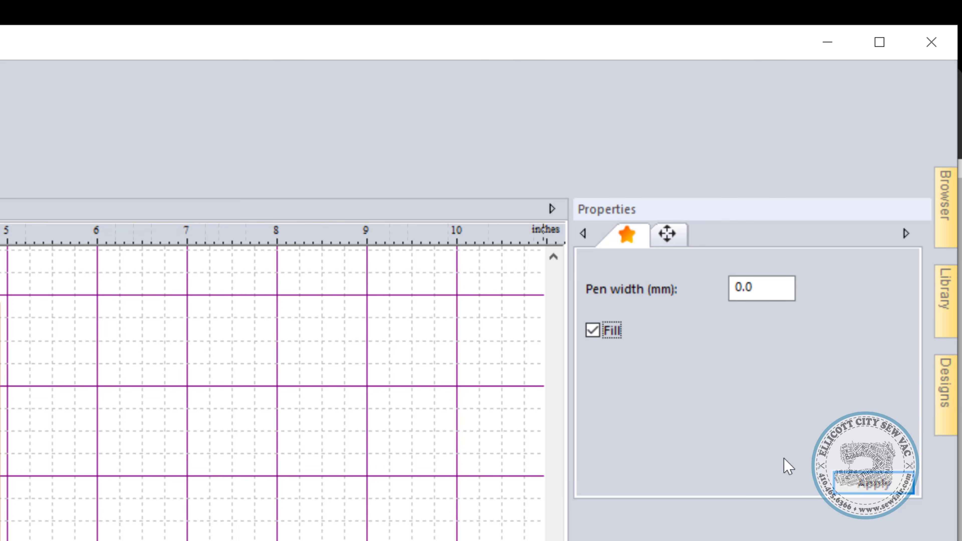
click(845, 482)
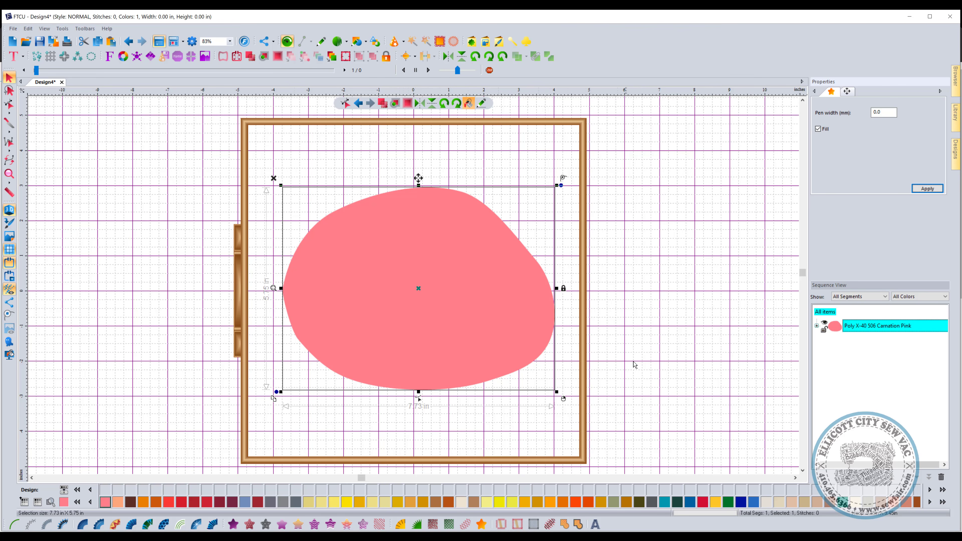
click(740, 502)
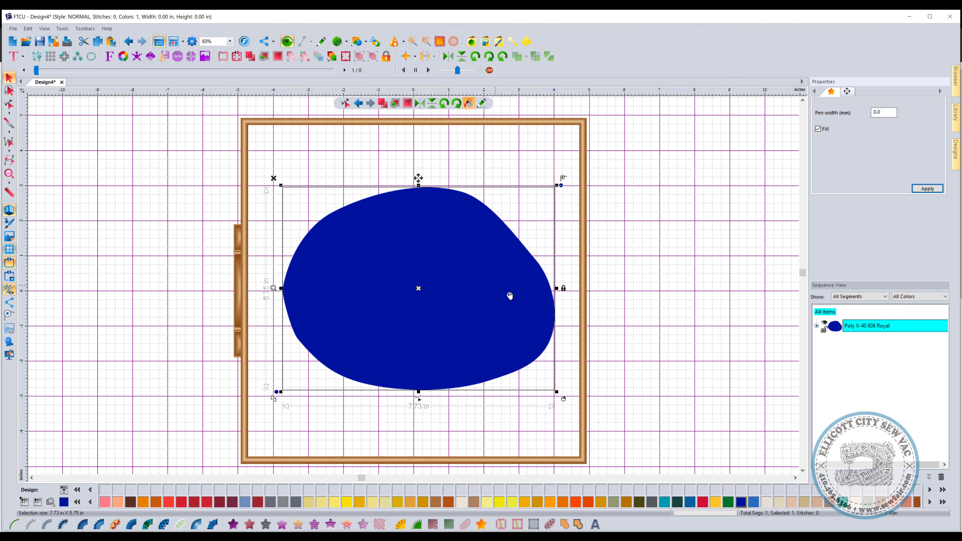
click(348, 158)
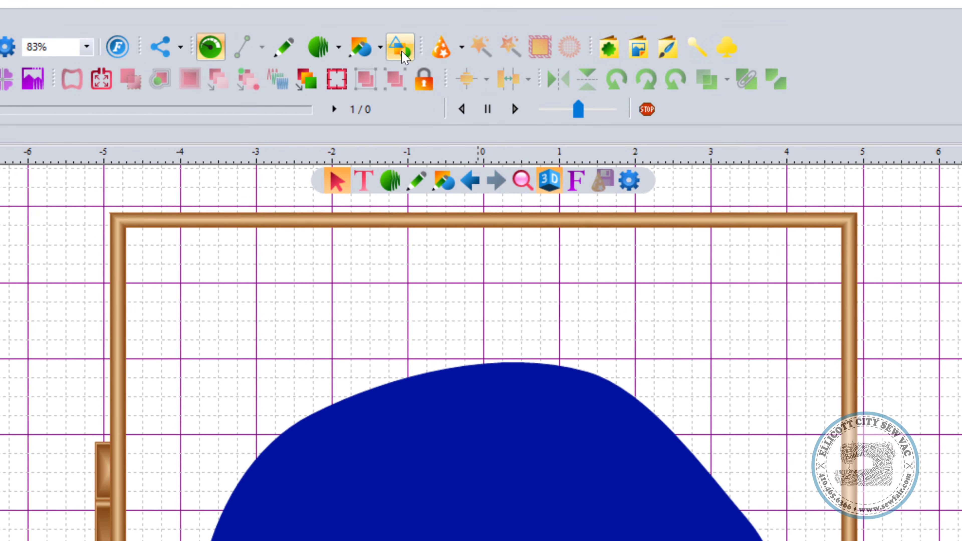
Step: Browse the Custom Shapes folder of the custom shape library and insert the Bunny 002 shape
click(401, 53)
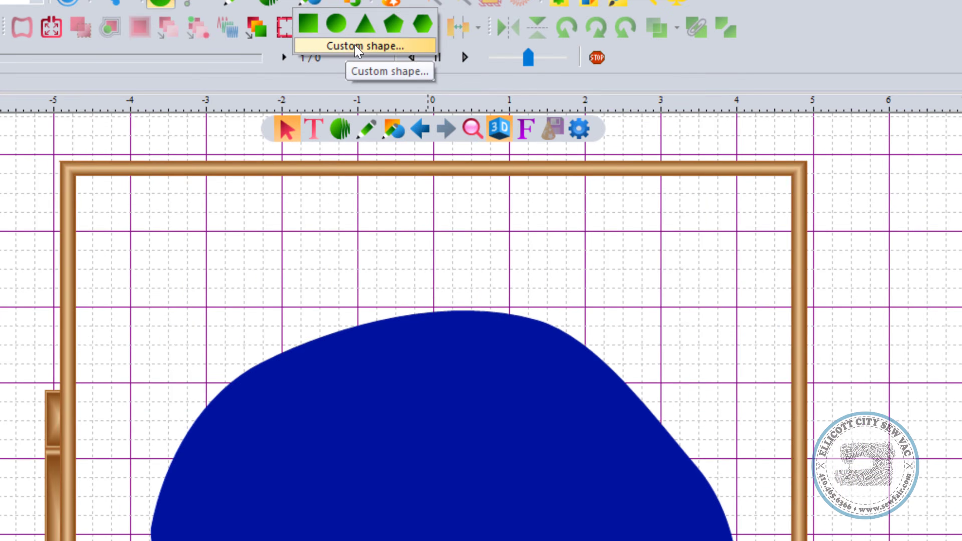
click(415, 98)
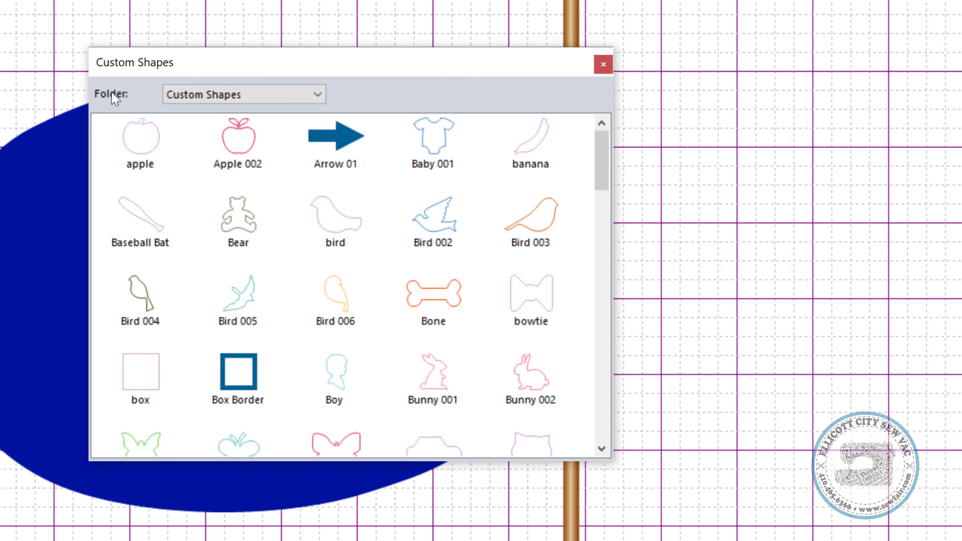
click(216, 99)
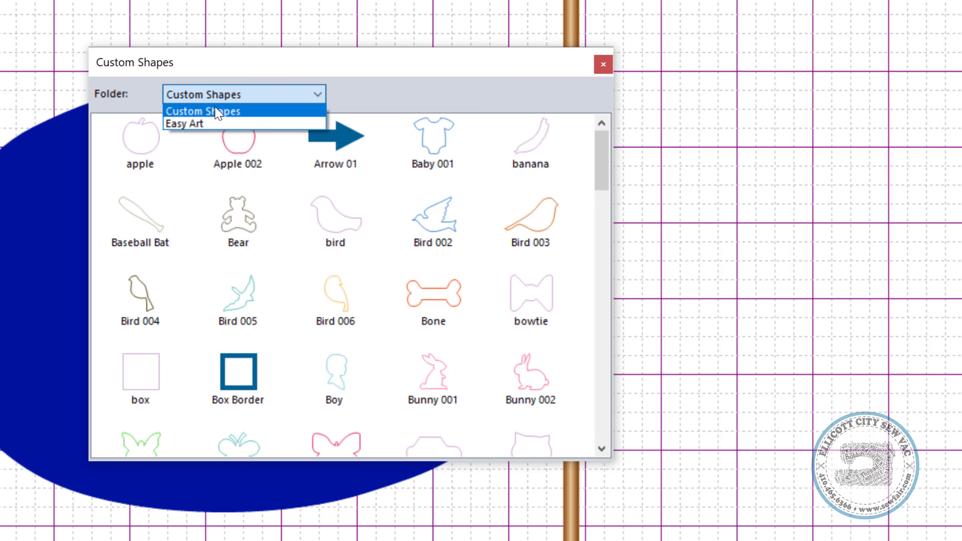
click(227, 111)
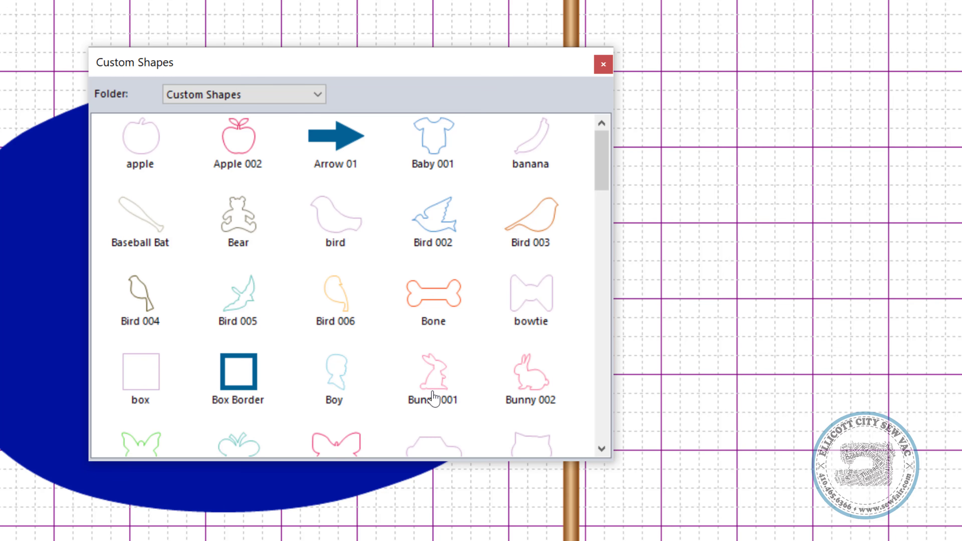
scroll(433, 398, down, 6)
scroll(365, 440, up, 4)
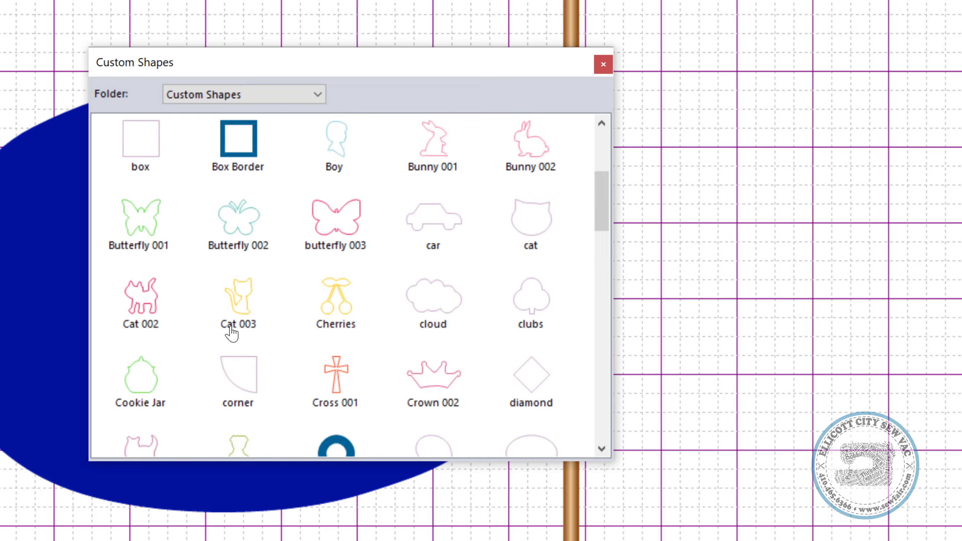
scroll(232, 333, up, 3)
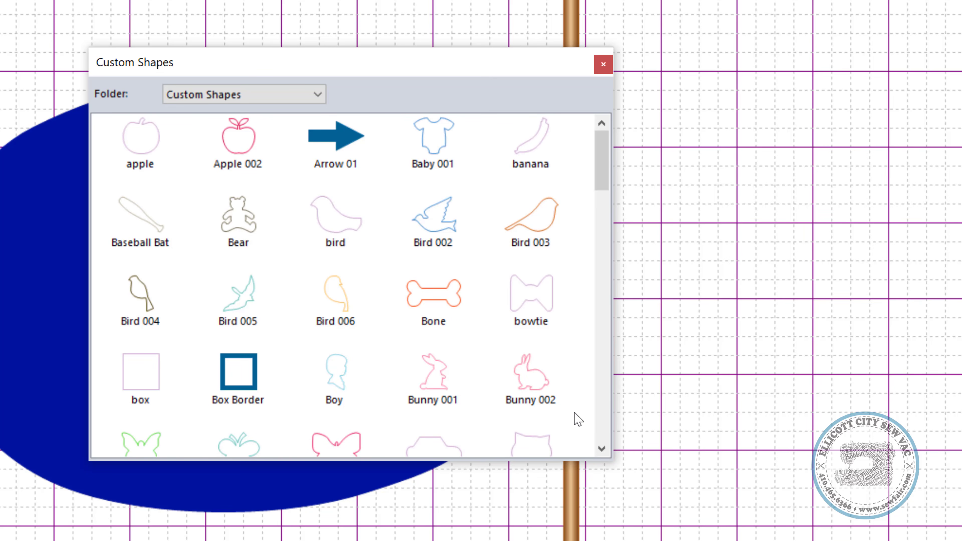
double_click(542, 384)
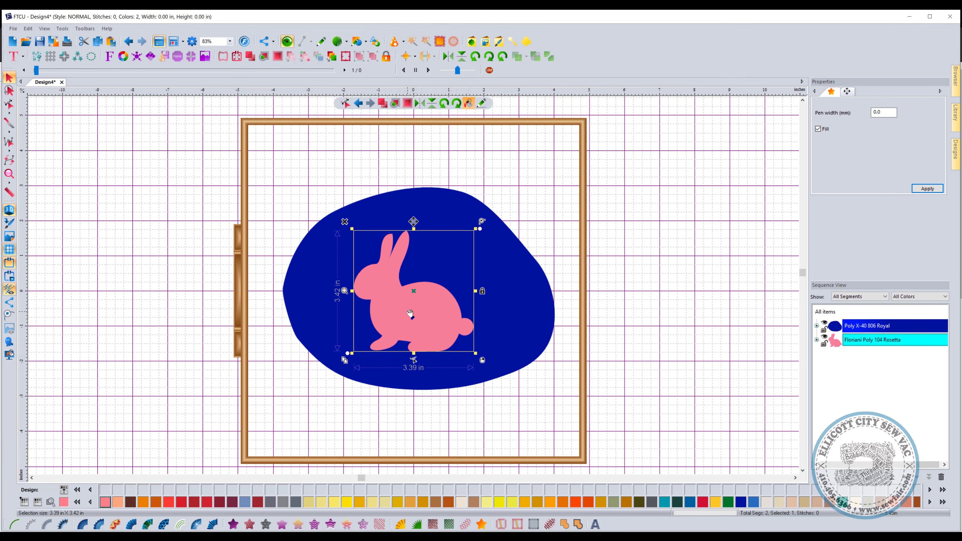
Step: Enlarge the bunny to about 5.16 x 5.21 in and position it with its feet near the blob's lower edge
drag(422, 321, 417, 347)
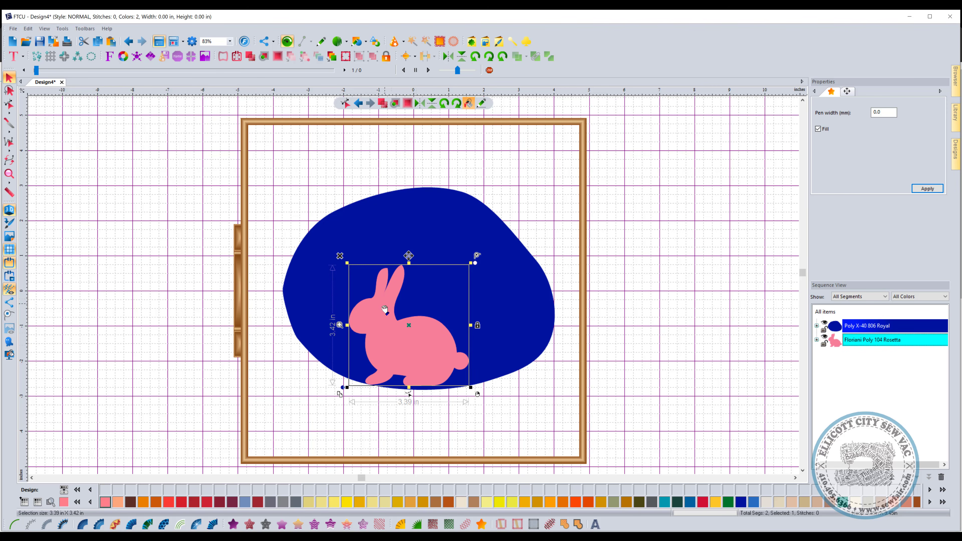
drag(472, 264, 535, 201)
mouse_move(451, 316)
mouse_down()
mouse_move(433, 314)
mouse_move(436, 326)
mouse_move(432, 318)
mouse_move(447, 333)
mouse_up()
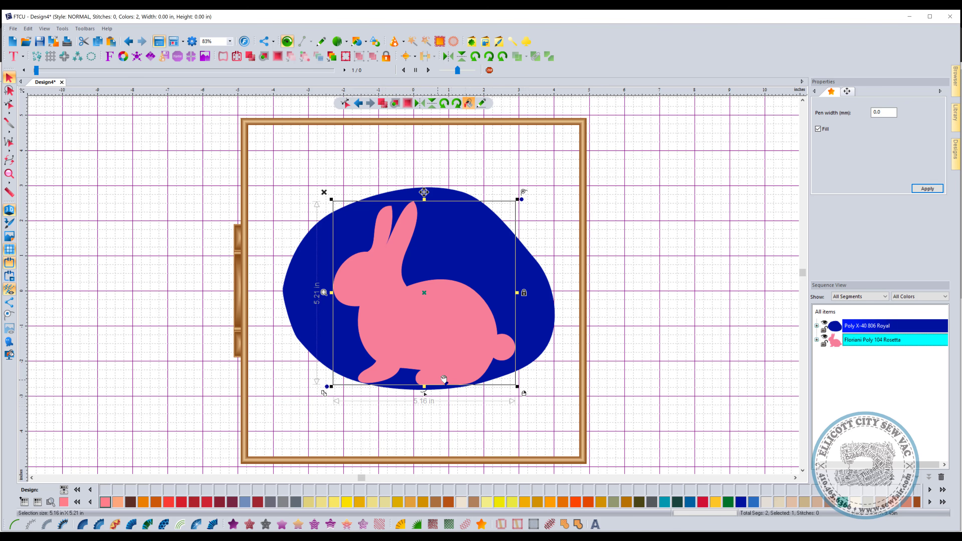
scroll(445, 380, up, 4)
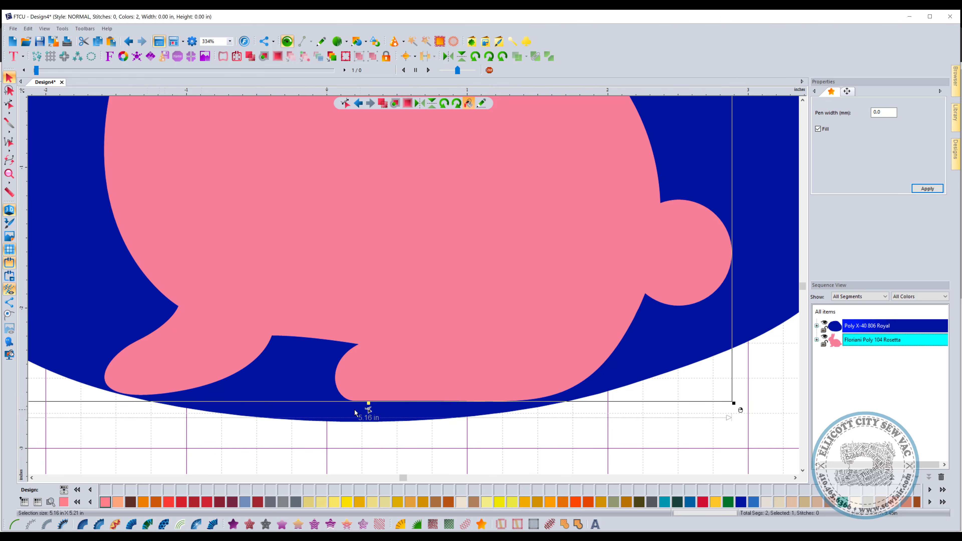
Step: Edit the blob's outline, pulling the two lower points and the bottom curve upward until the edge meets the bunny's feet
scroll(274, 367, down, 2)
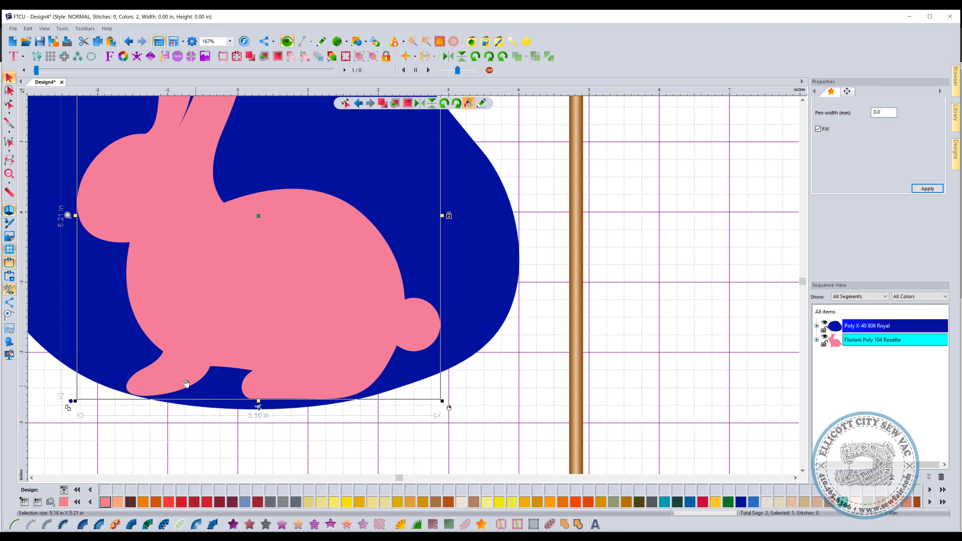
click(32, 478)
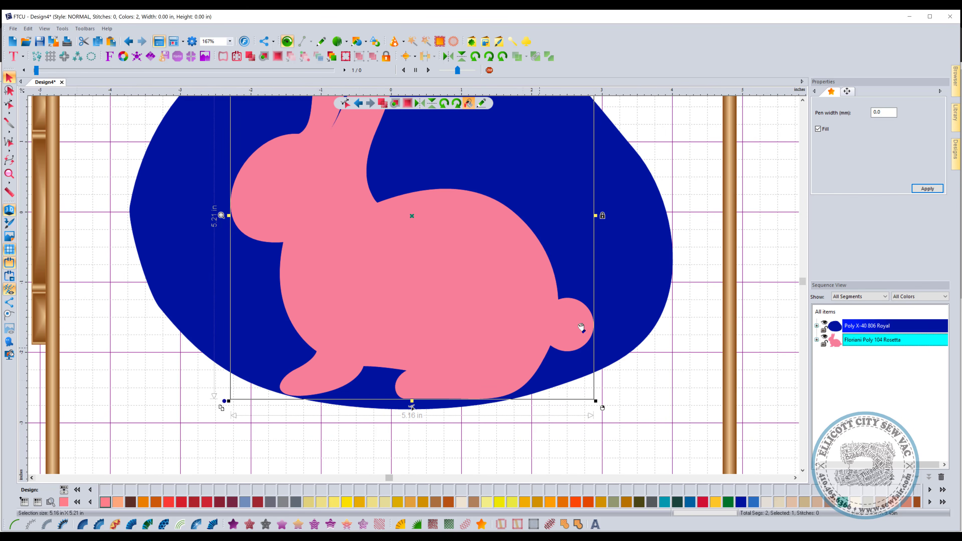
click(856, 327)
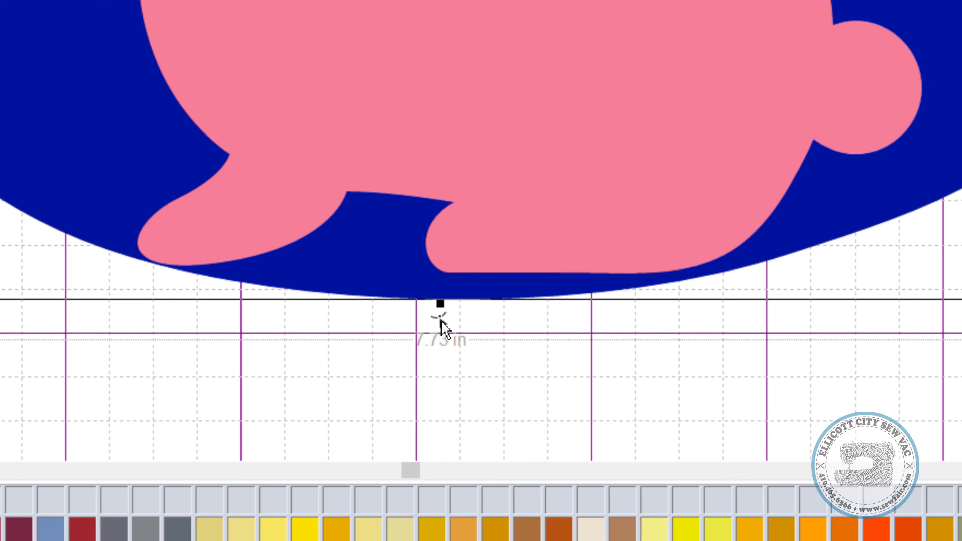
click(441, 321)
drag(157, 264, 146, 251)
drag(789, 252, 789, 237)
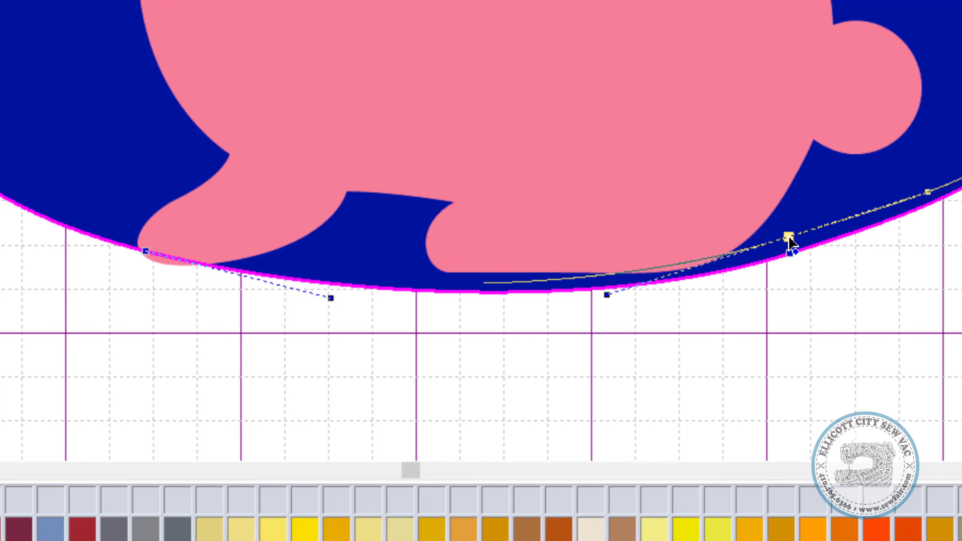
drag(369, 275, 373, 279)
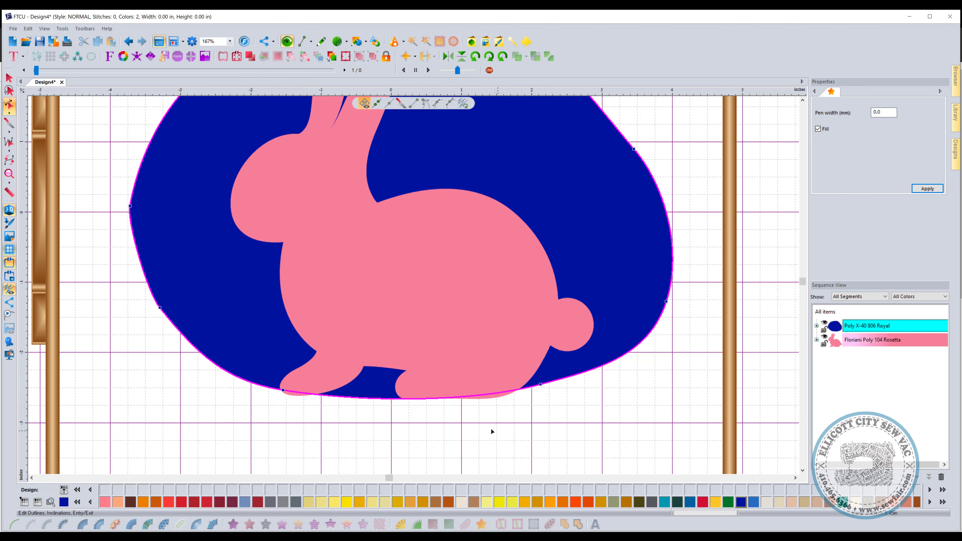
click(9, 79)
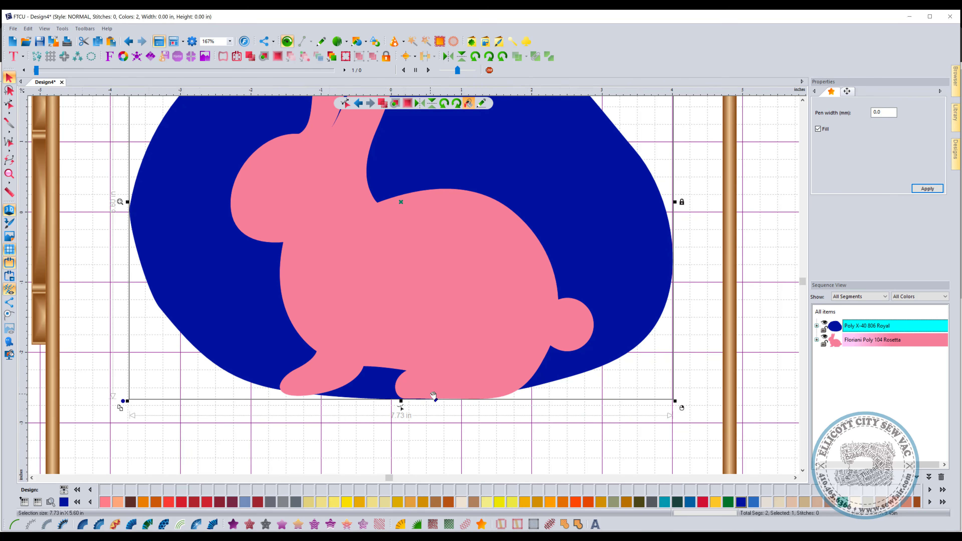
scroll(441, 367, down, 1)
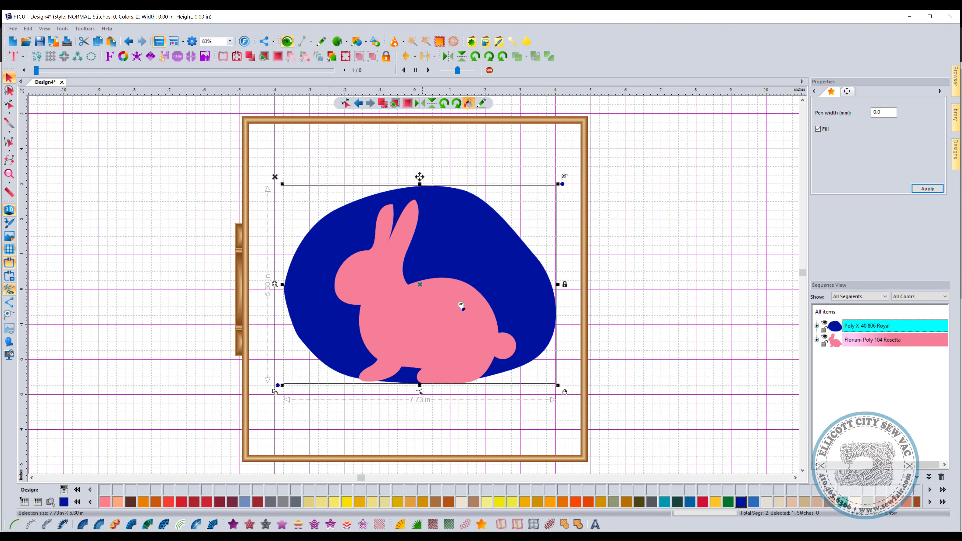
Step: Select the blob and the bunny together and apply Remove Overlapped Artwork to cut the bunny out of the blob
click(628, 270)
drag(231, 156, 661, 431)
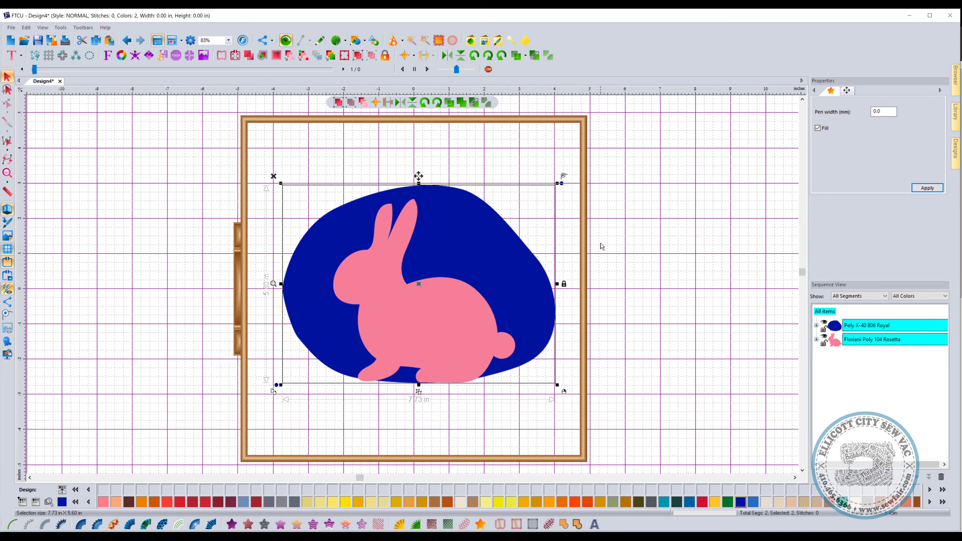
click(419, 85)
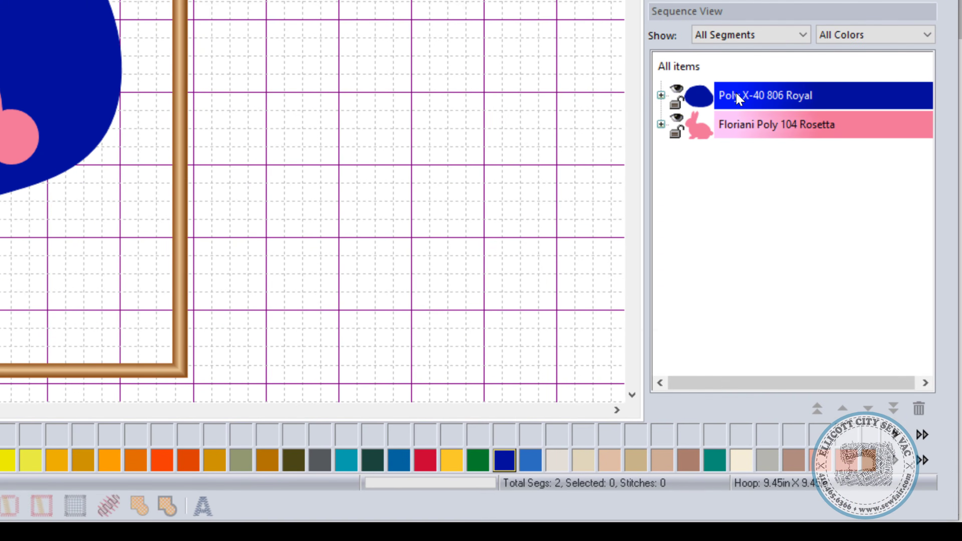
click(854, 326)
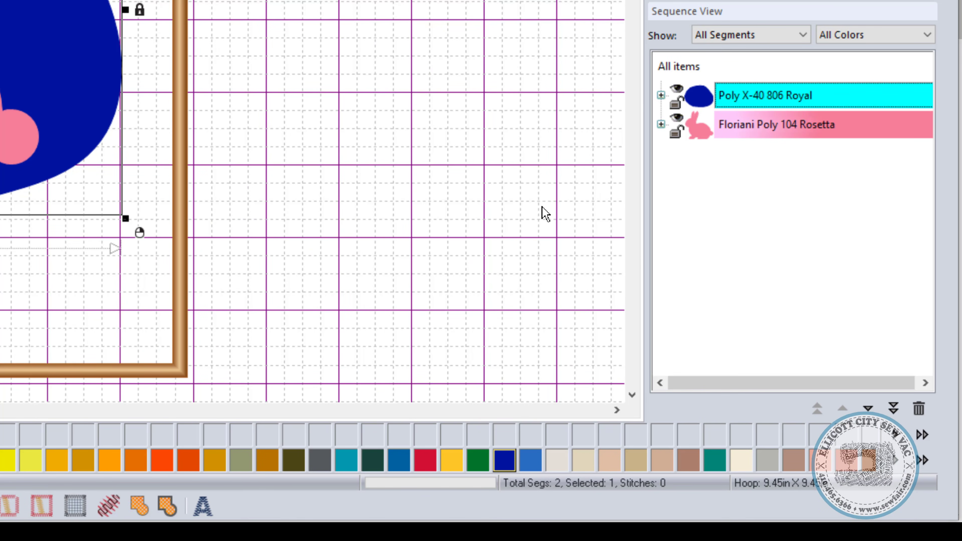
ctrl+click(755, 126)
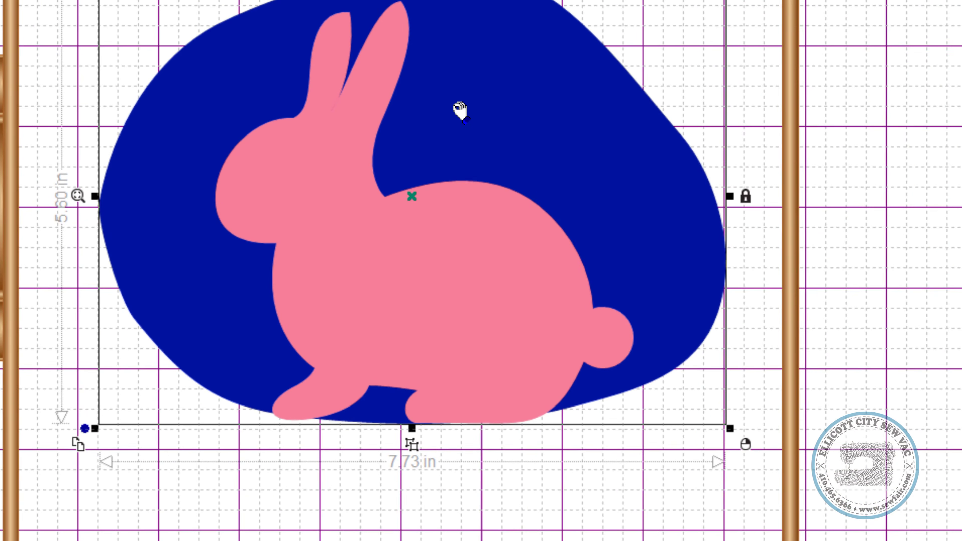
right_click(438, 247)
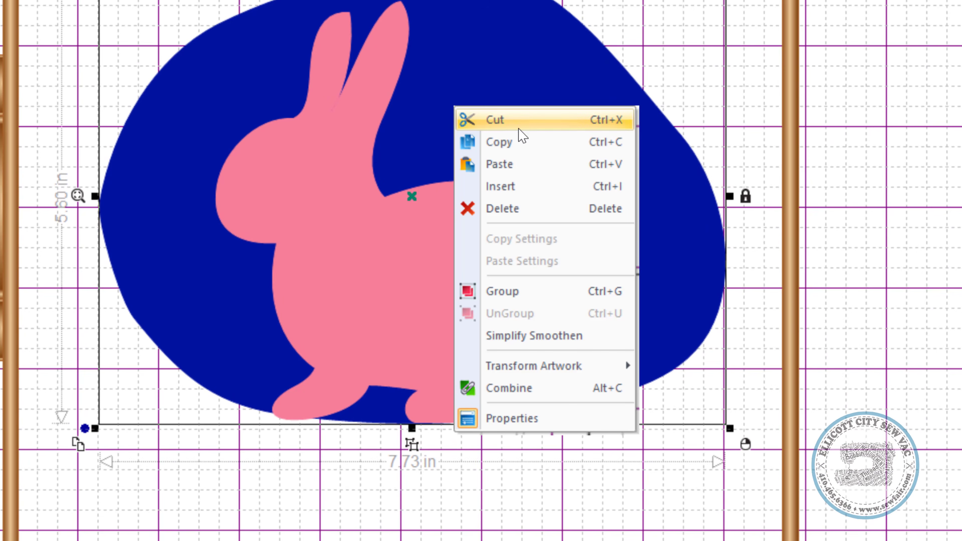
mouse_move(519, 370)
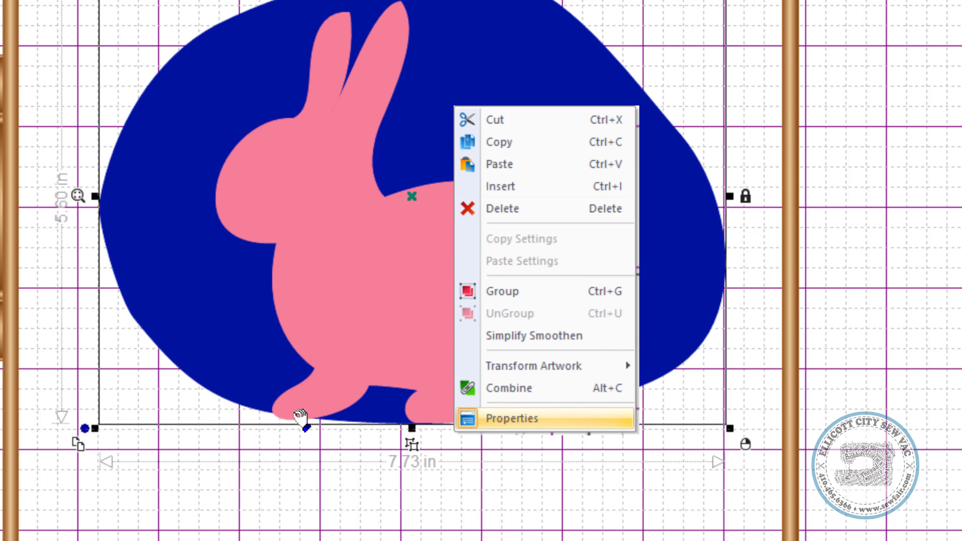
click(551, 392)
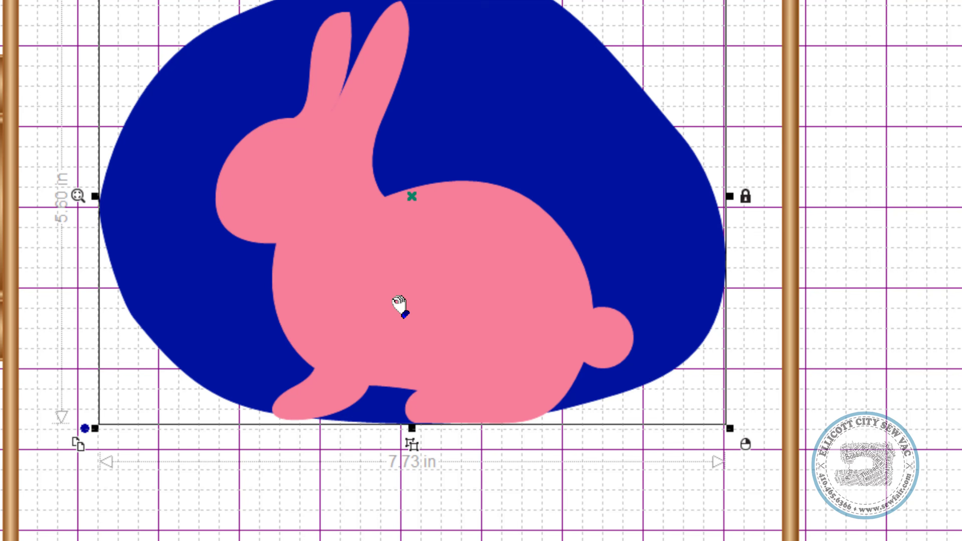
right_click(390, 271)
mouse_move(515, 532)
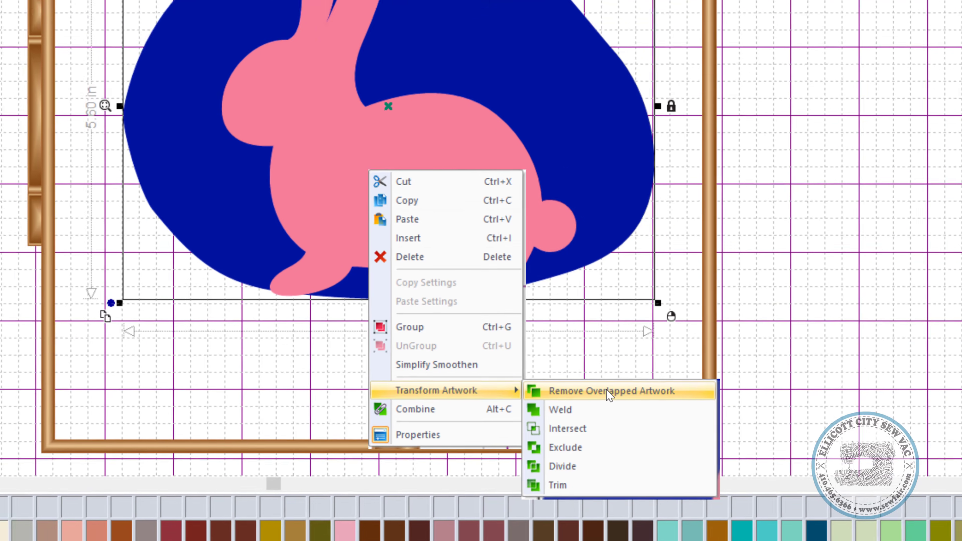
click(636, 377)
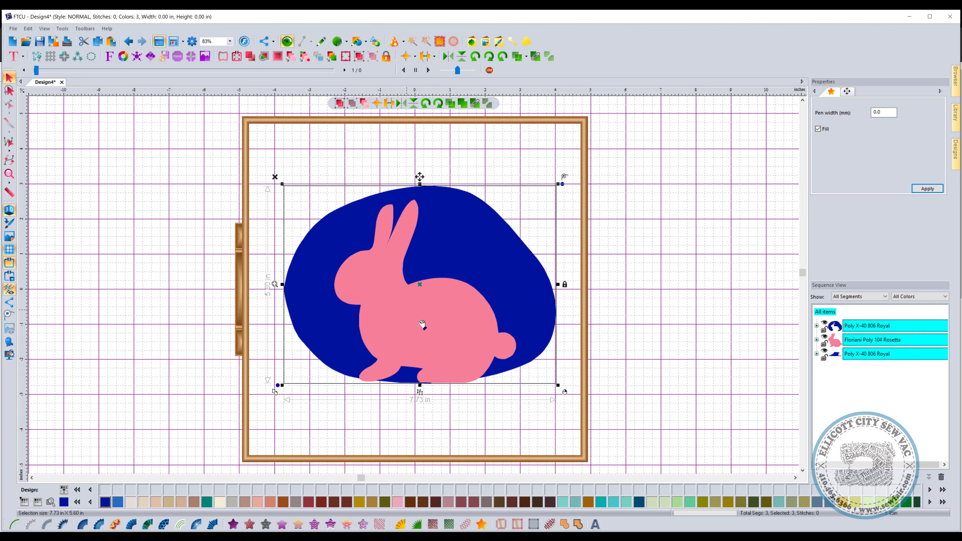
Step: Move the bunny outside the hoop to check the cutout beneath it, and undo the move
click(698, 322)
drag(421, 317, 719, 338)
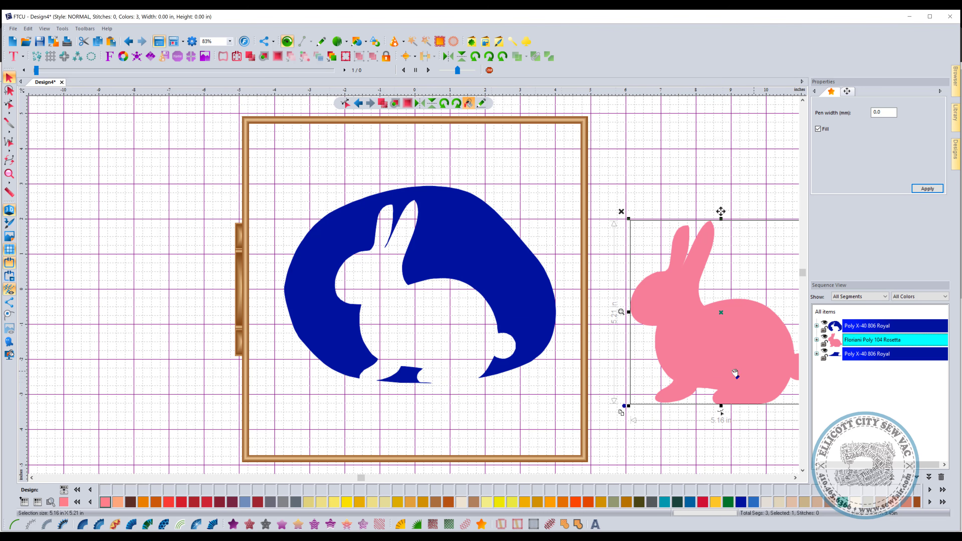
click(128, 41)
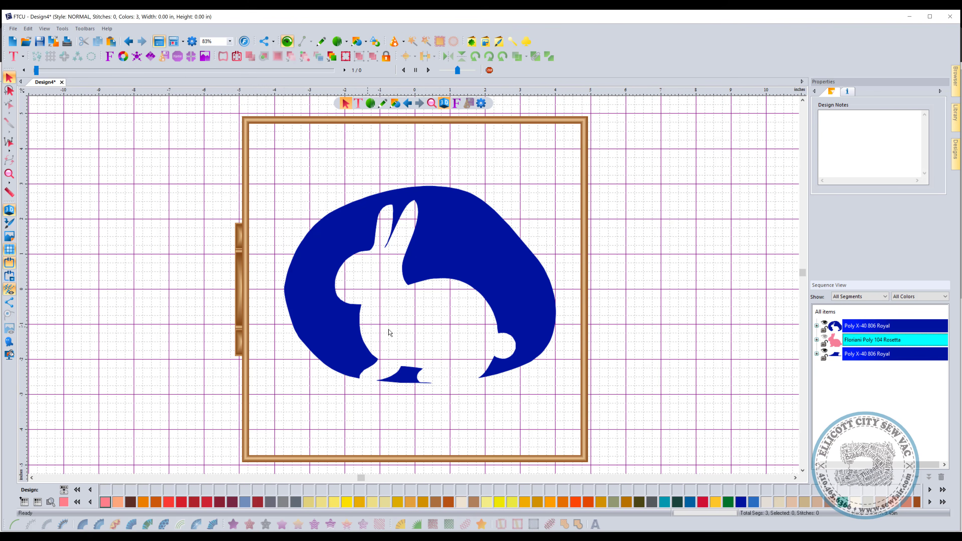
Step: Hide the pink bunny segment, leaving the two Royal blue segments shown
click(825, 339)
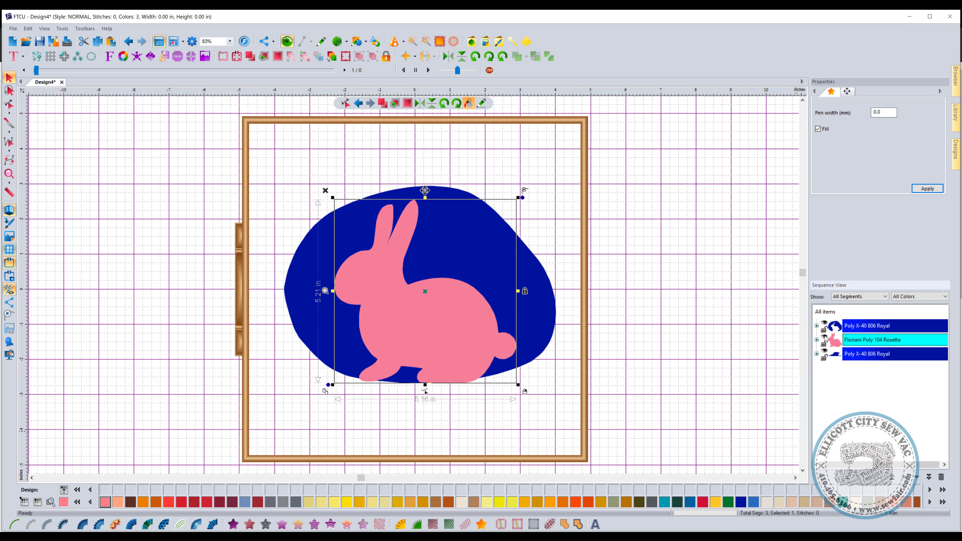
click(824, 339)
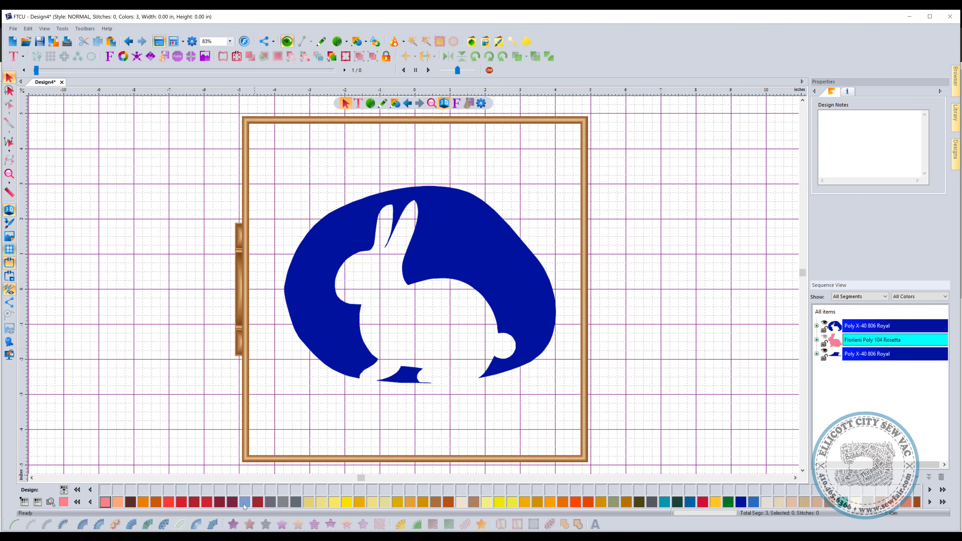
click(167, 538)
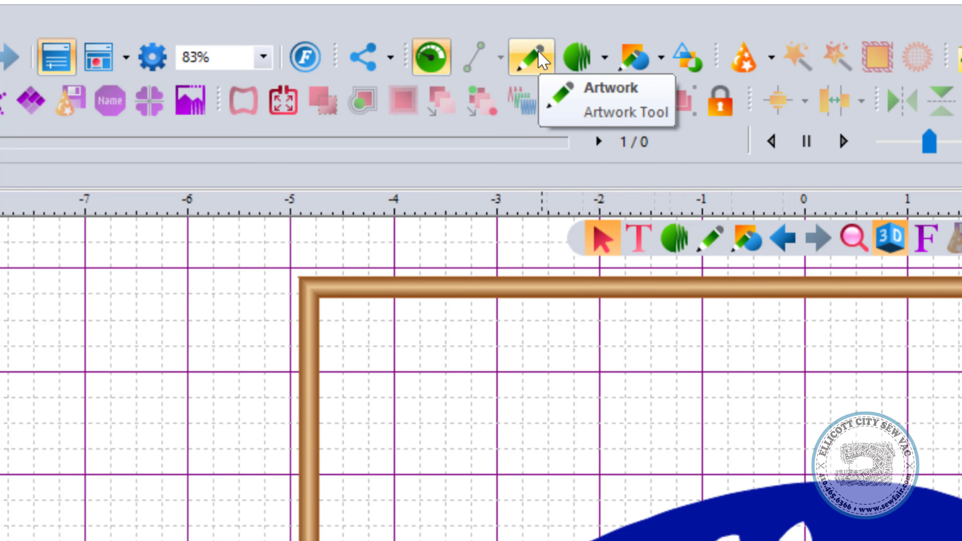
Step: Draw a closed three-point artwork outline about 0.45 x 1.05 in inside the rear ear of the bunny cutout
click(542, 61)
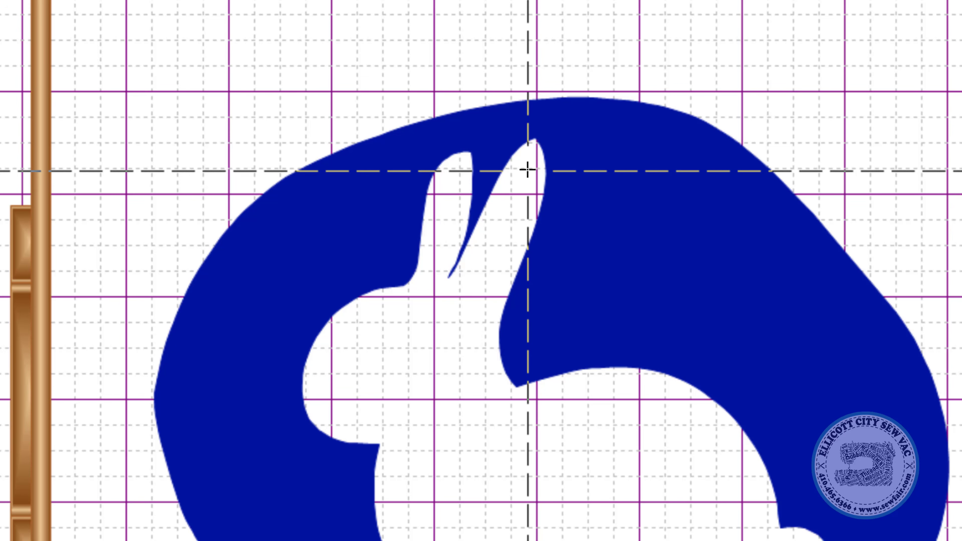
click(528, 171)
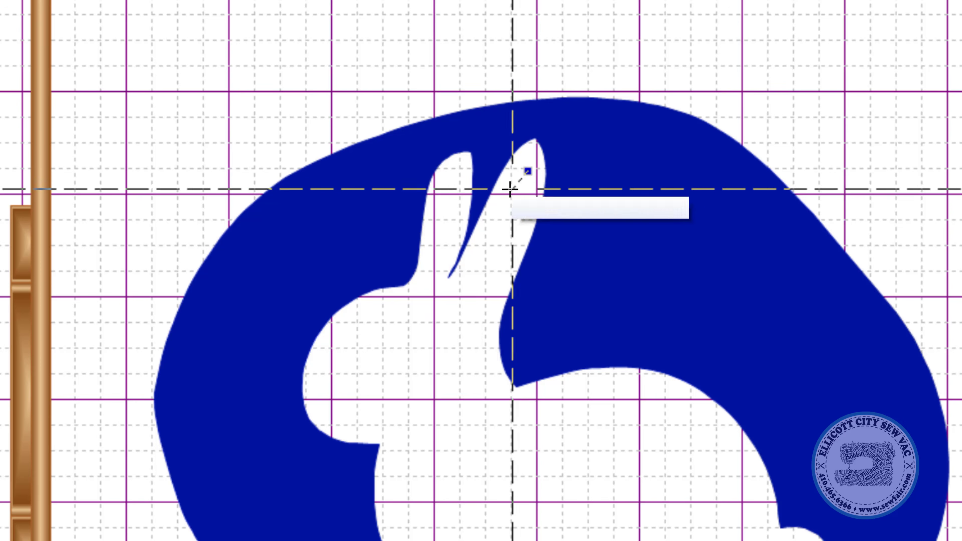
click(489, 208)
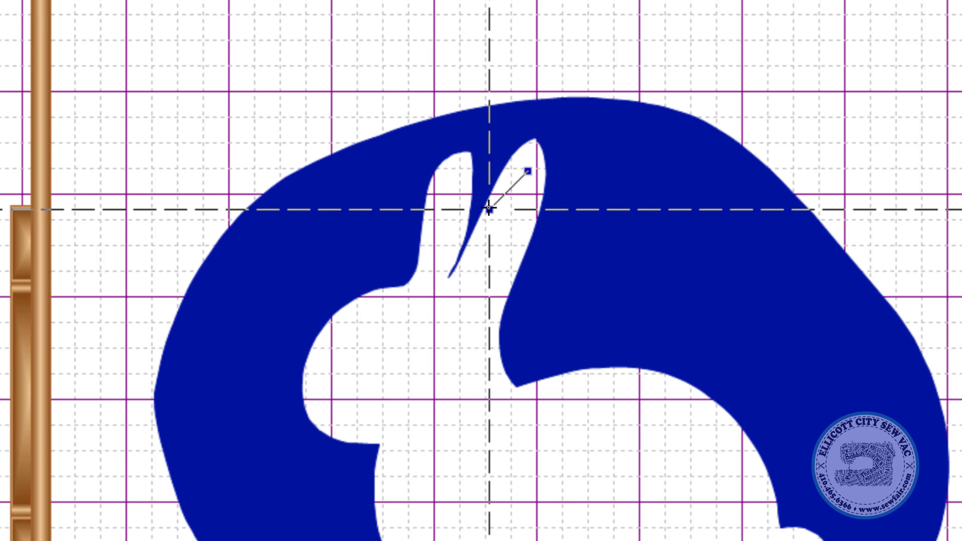
click(481, 278)
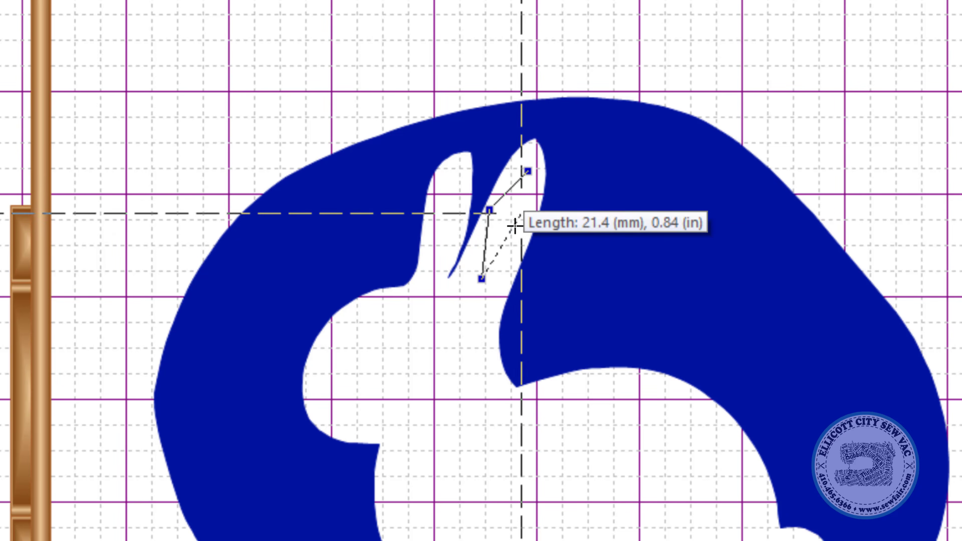
right_click(484, 220)
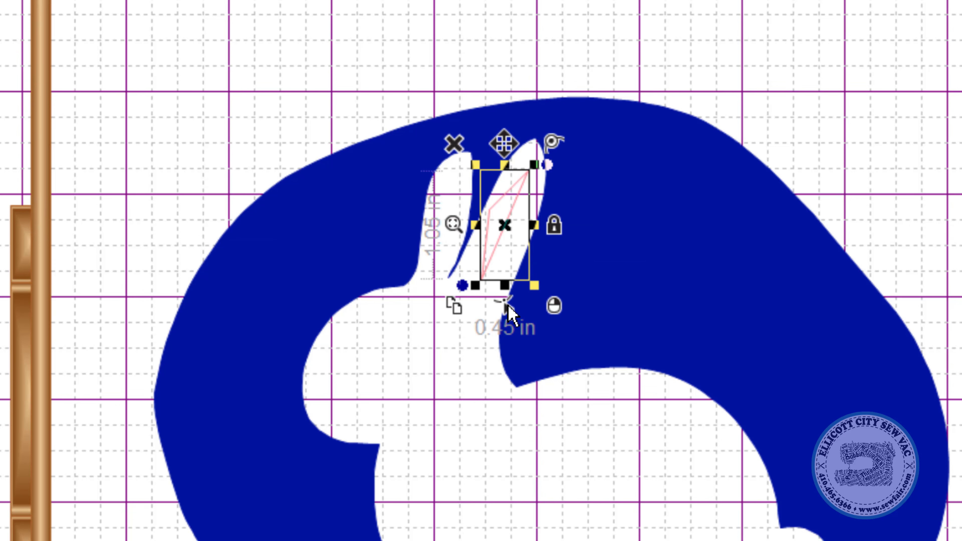
Step: Reshape the ear triangle into a leaf by deleting its middle point and bowing both sides outward, finishing the outline edit
click(506, 307)
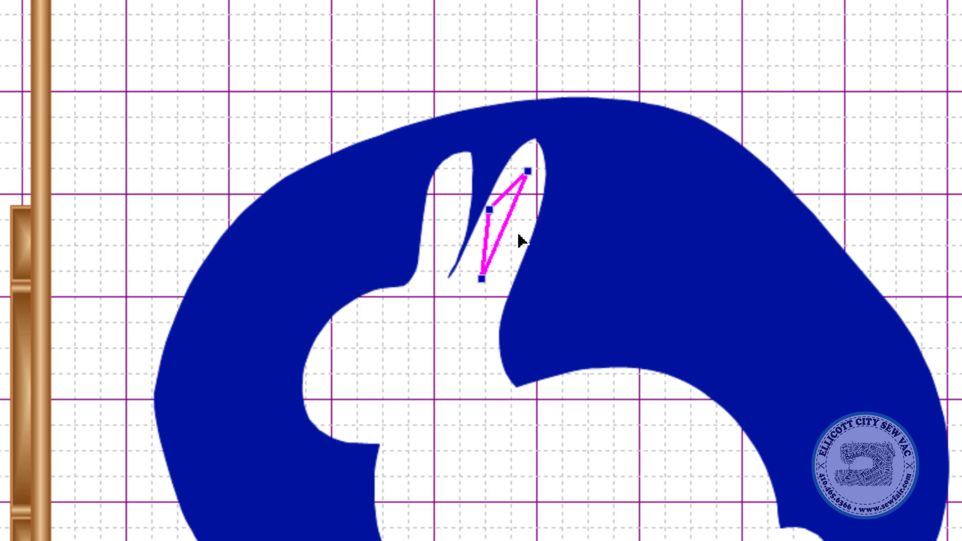
scroll(514, 219, up, 3)
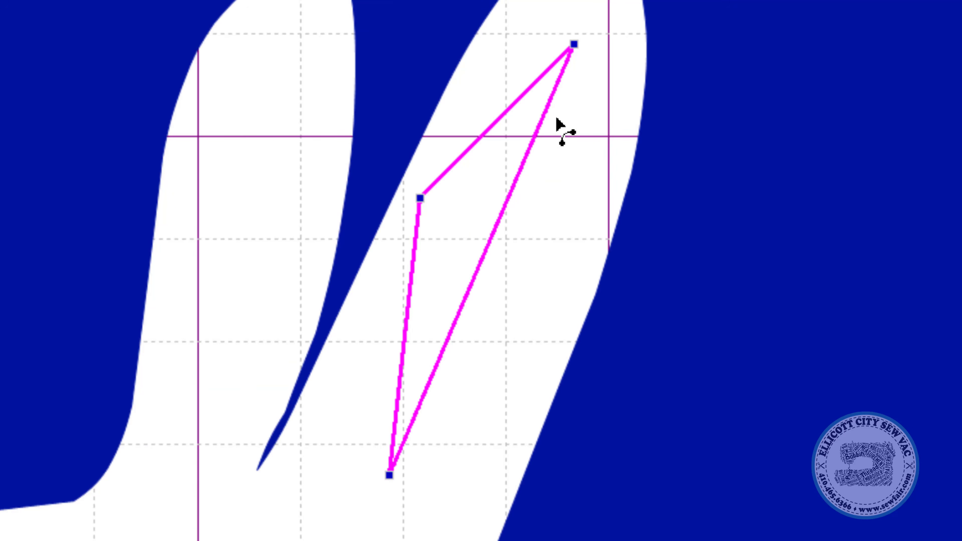
click(486, 255)
drag(485, 255, 530, 264)
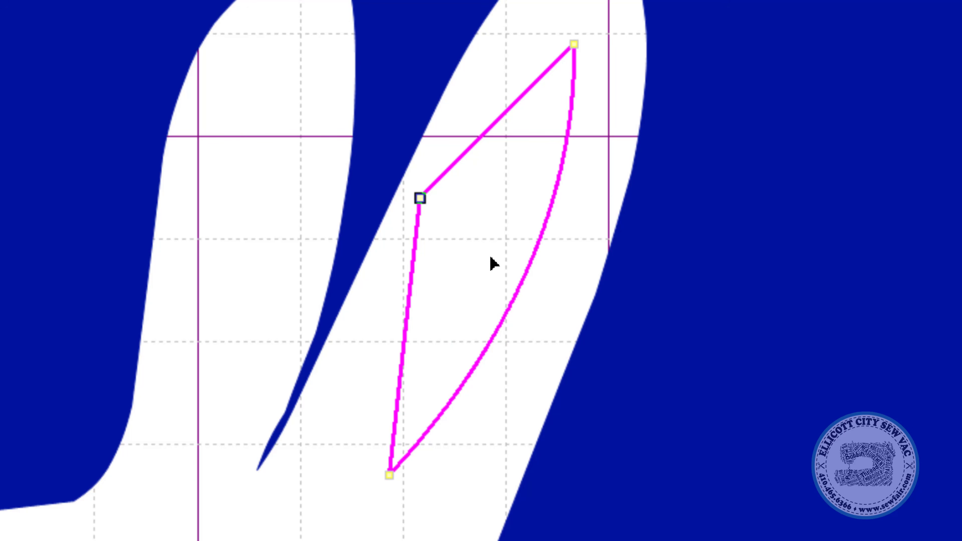
key(Delete)
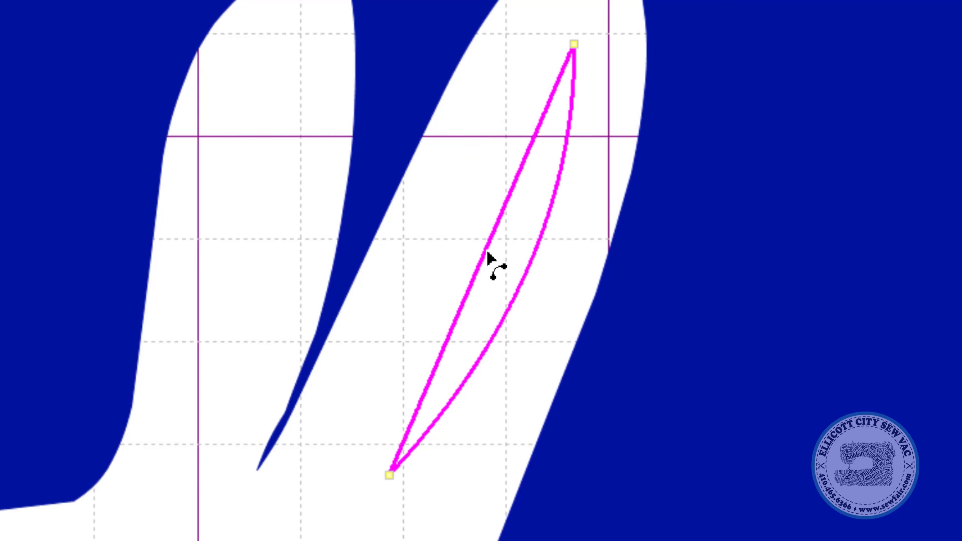
drag(488, 254, 430, 233)
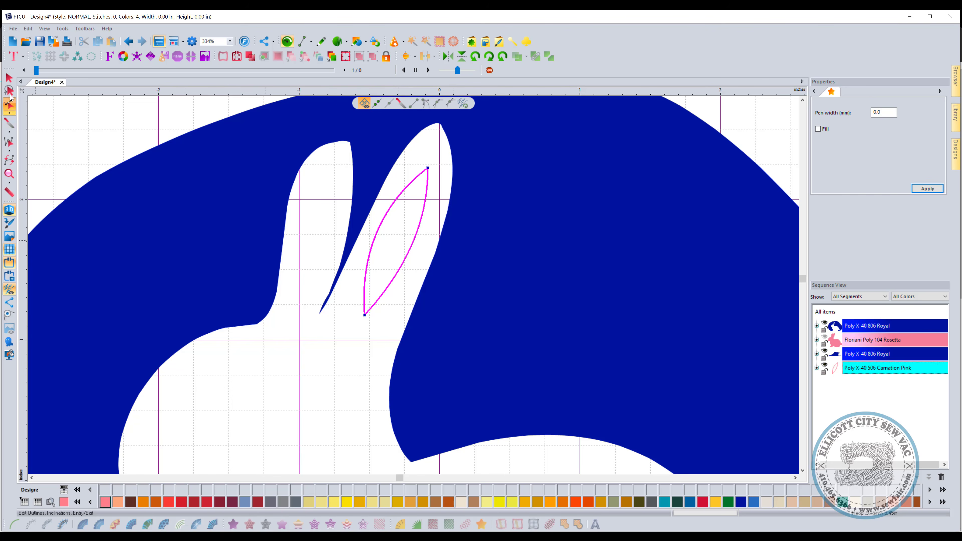
click(9, 78)
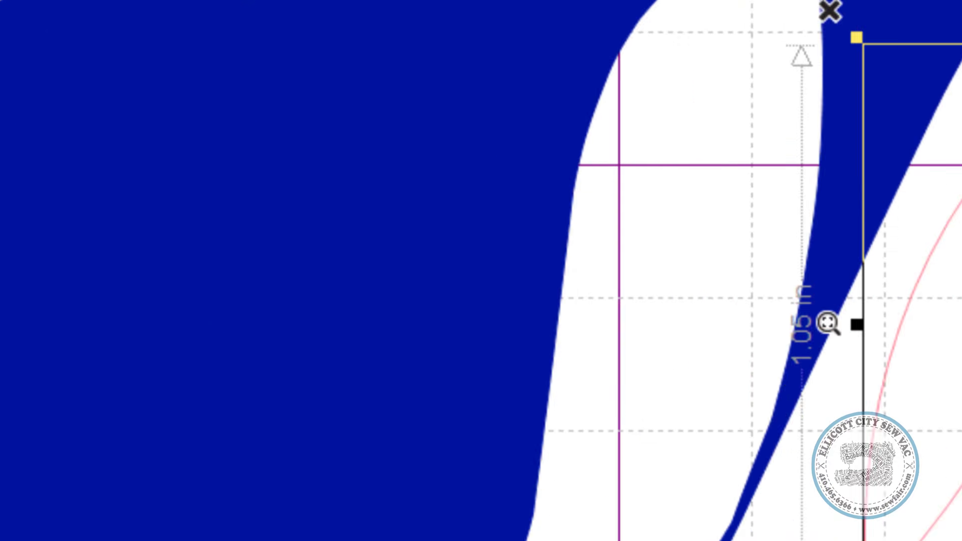
Step: Measure the width across the middle of the inner-ear shape to see which stitch type is suggested
drag(344, 211, 477, 277)
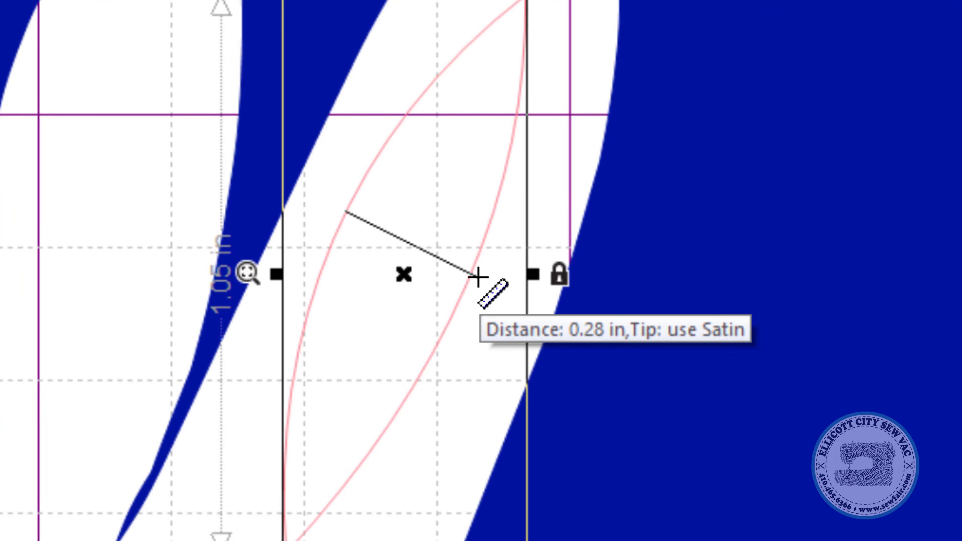
drag(344, 209, 475, 263)
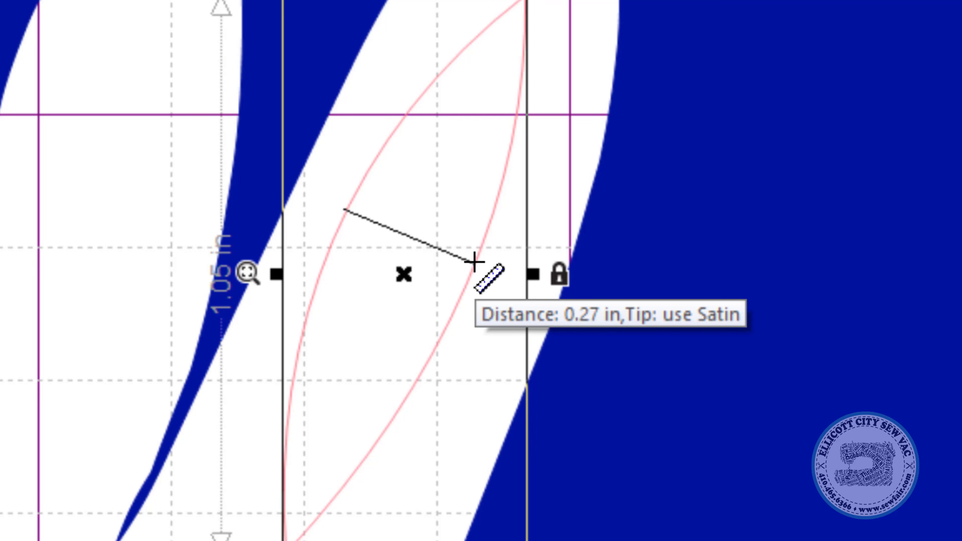
drag(475, 262, 474, 261)
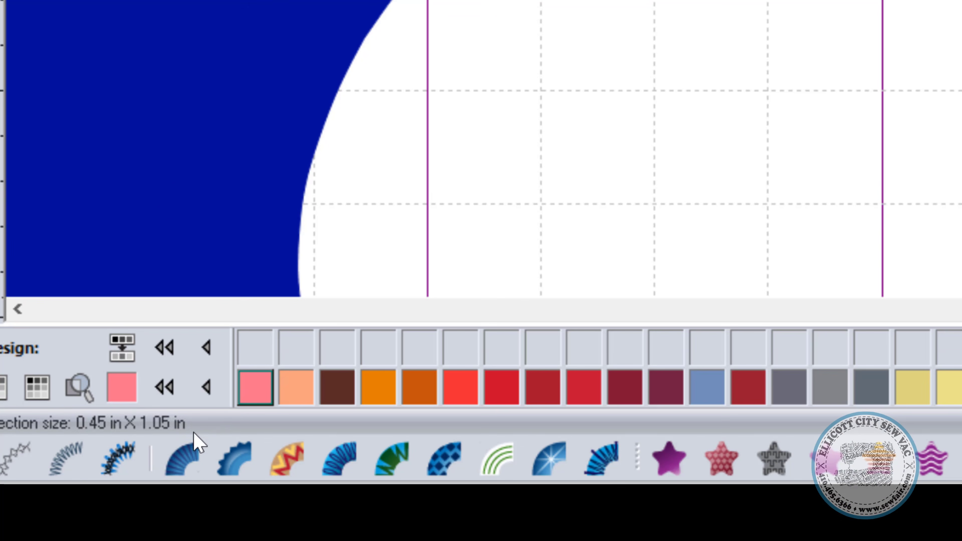
Step: Convert the inner-ear leaf to a Satin Path and add one inclination line across its middle, regenerating the stitches
click(183, 457)
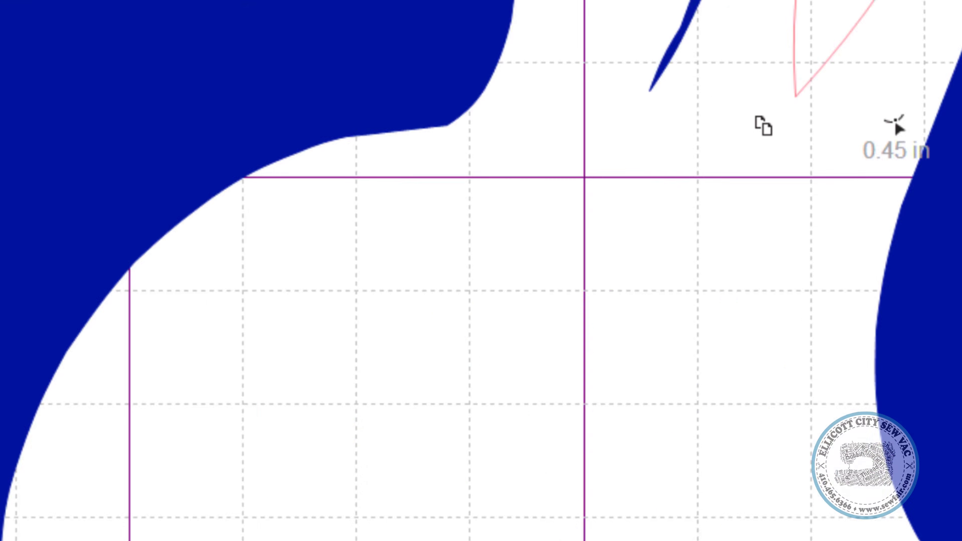
click(764, 127)
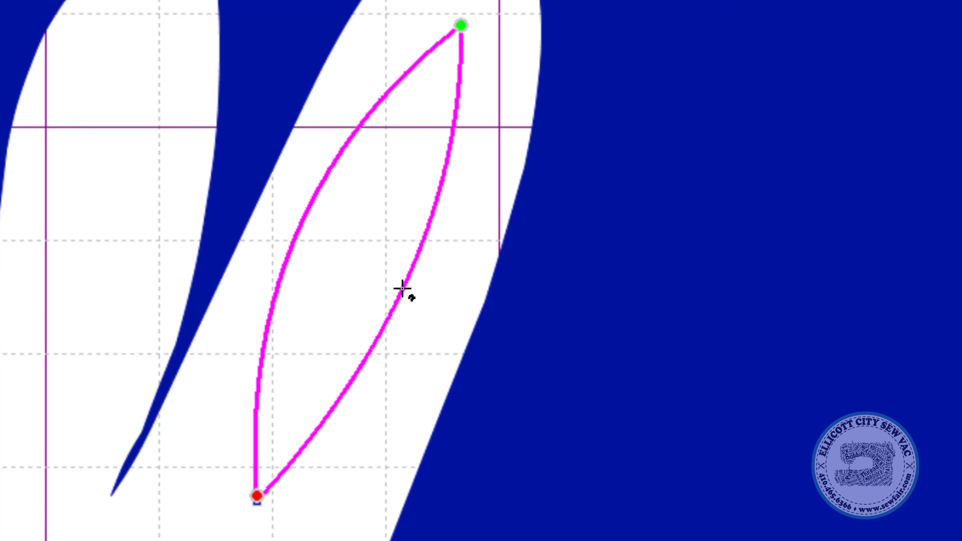
click(305, 217)
click(412, 269)
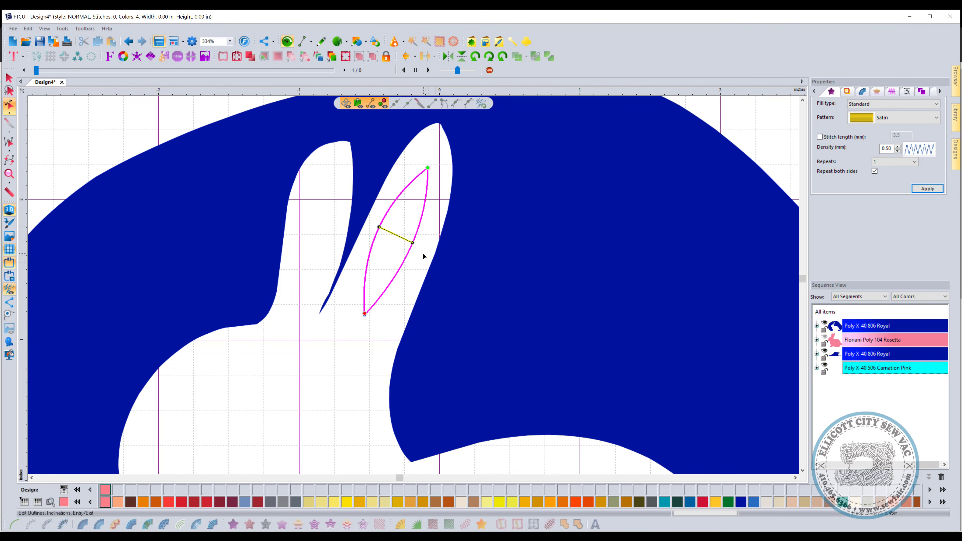
key(Return)
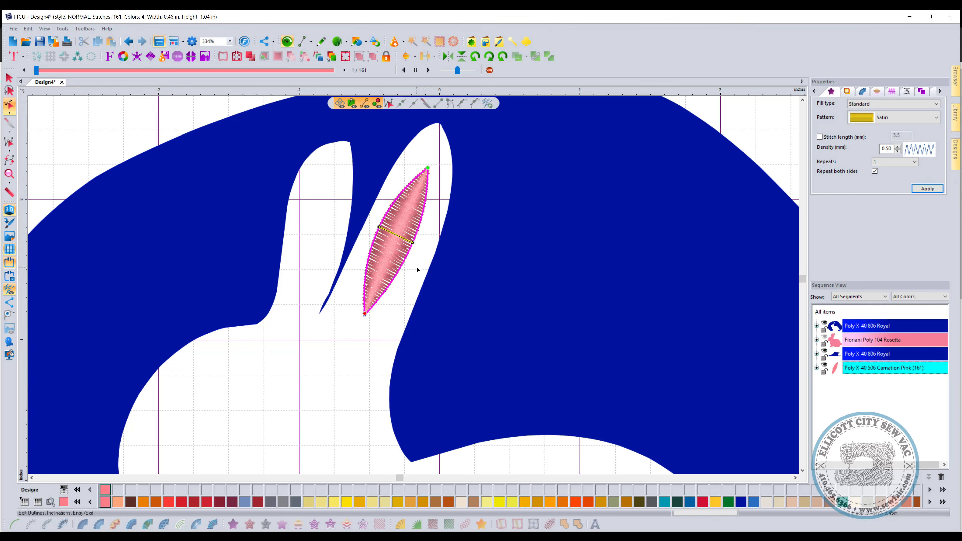
click(417, 267)
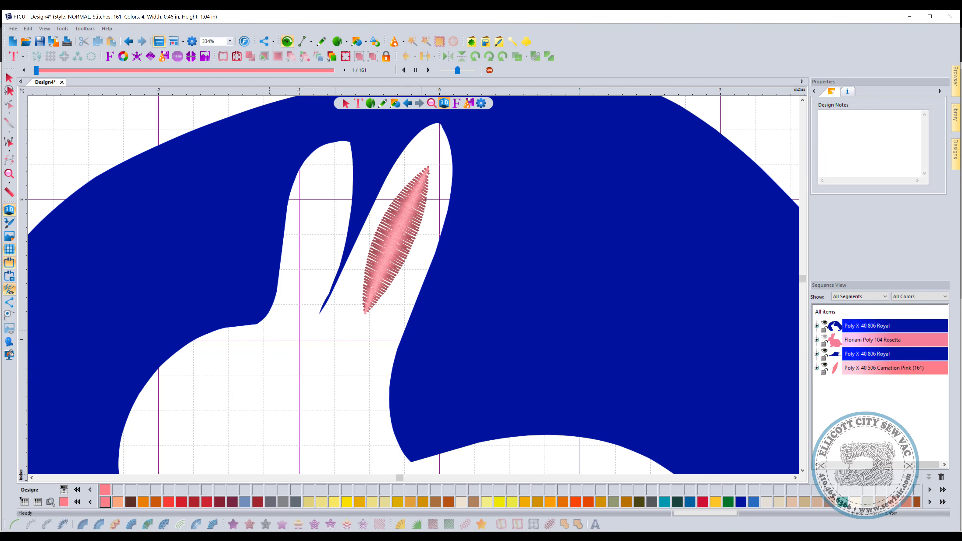
Step: Check the reference bunny embroidery in the browser, then draw a straight artwork line from the tip to the base of the inner-ear satin
key(alt+Tab)
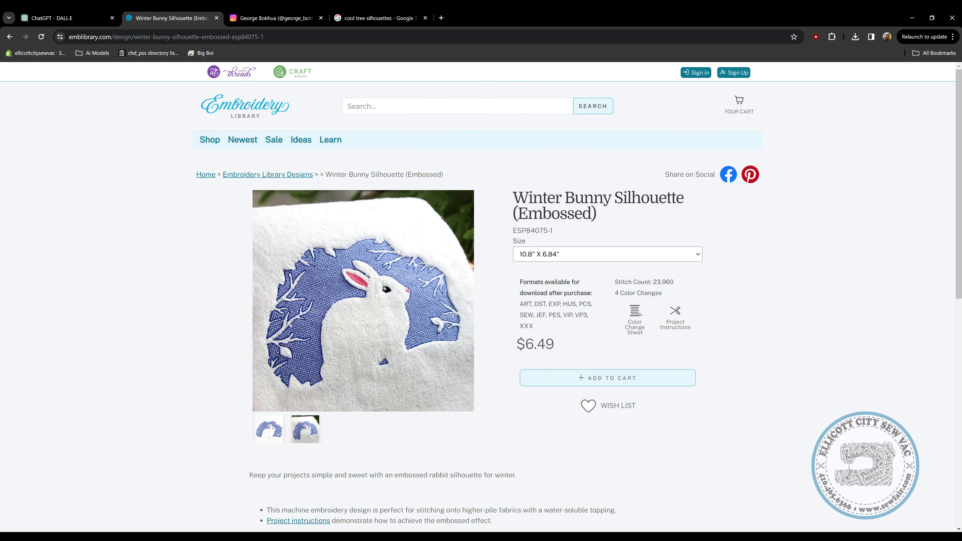
key(alt+Tab)
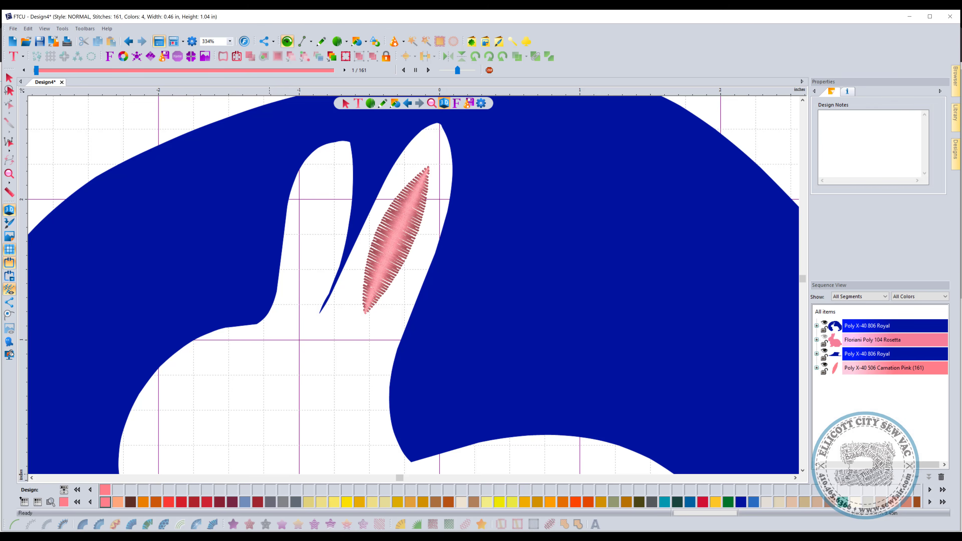
click(321, 42)
click(428, 167)
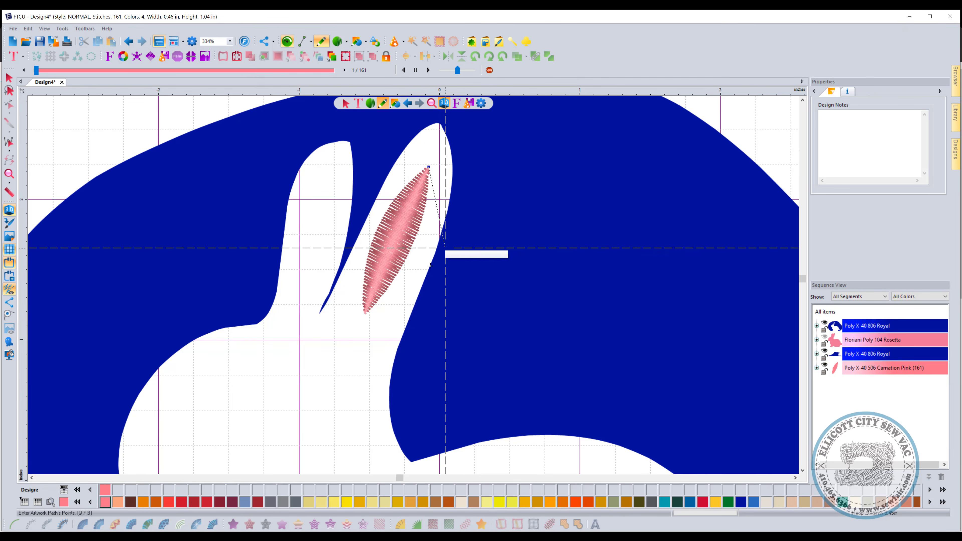
click(364, 313)
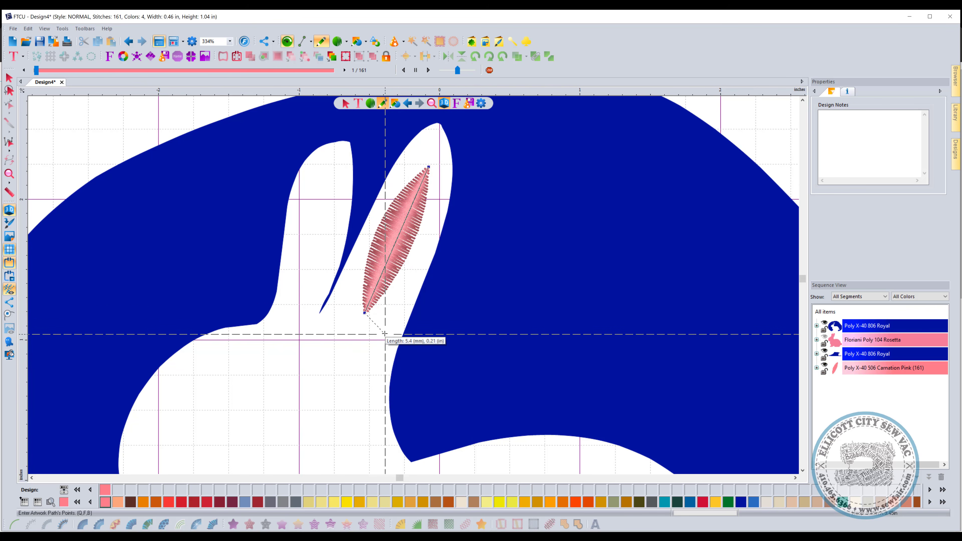
click(373, 328)
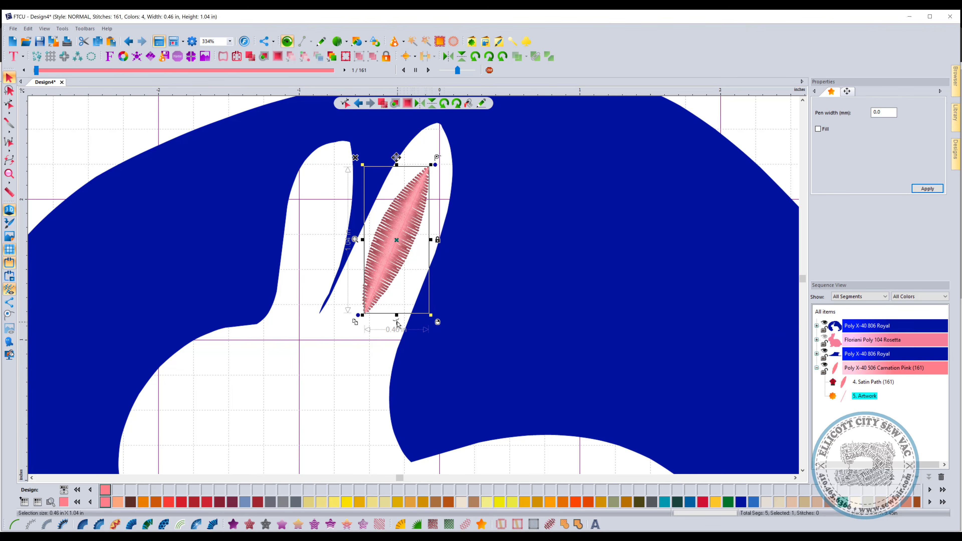
Step: Bow the inner-ear artwork line outward so it follows the front edge of the satin leaf
click(397, 322)
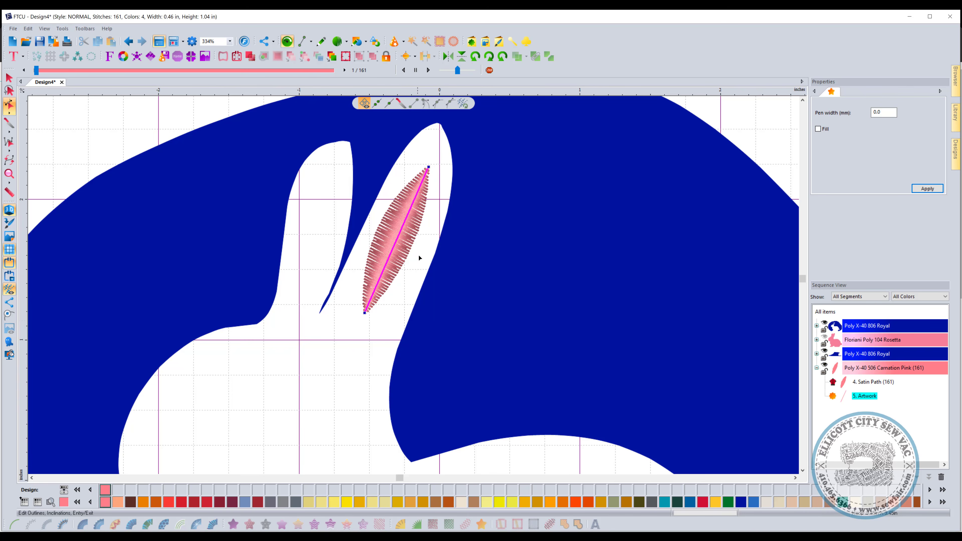
drag(403, 242, 428, 221)
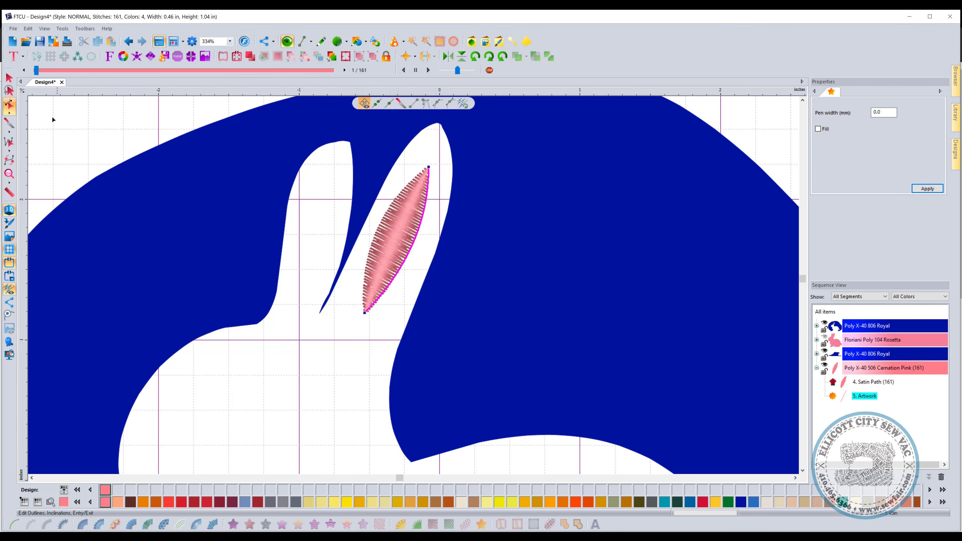
click(9, 78)
Step: Convert the curved ear line to a Steil stitch with Sharp Point start and stop line caps
click(422, 215)
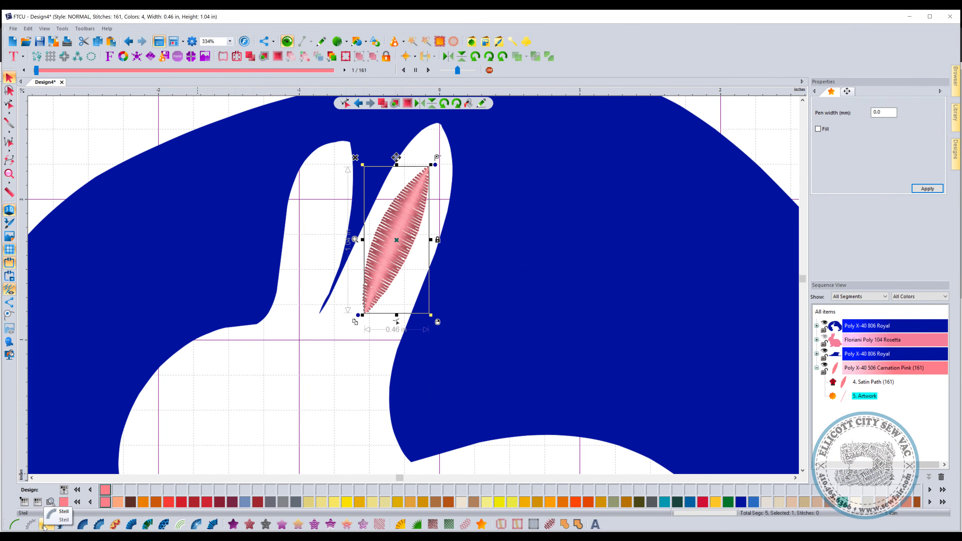
click(44, 526)
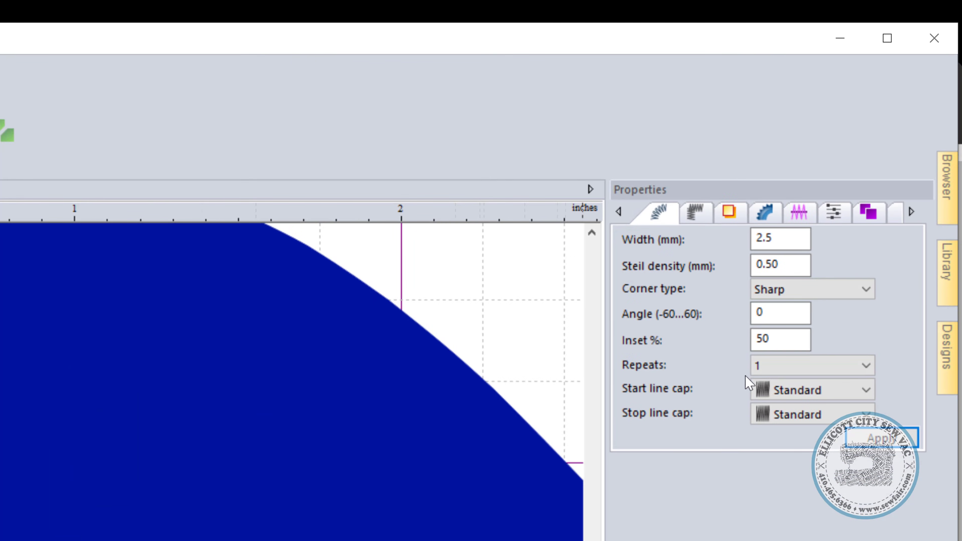
click(780, 389)
click(820, 440)
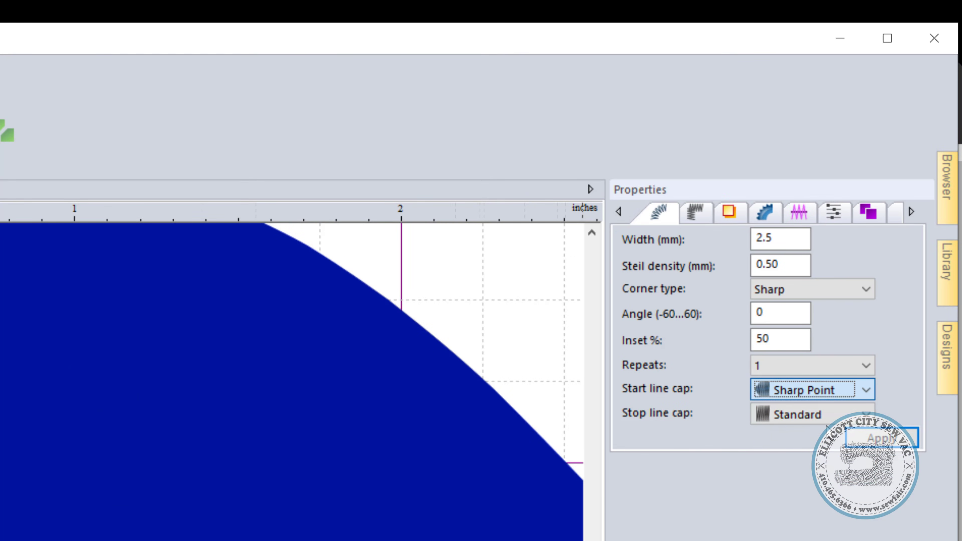
click(805, 414)
click(814, 466)
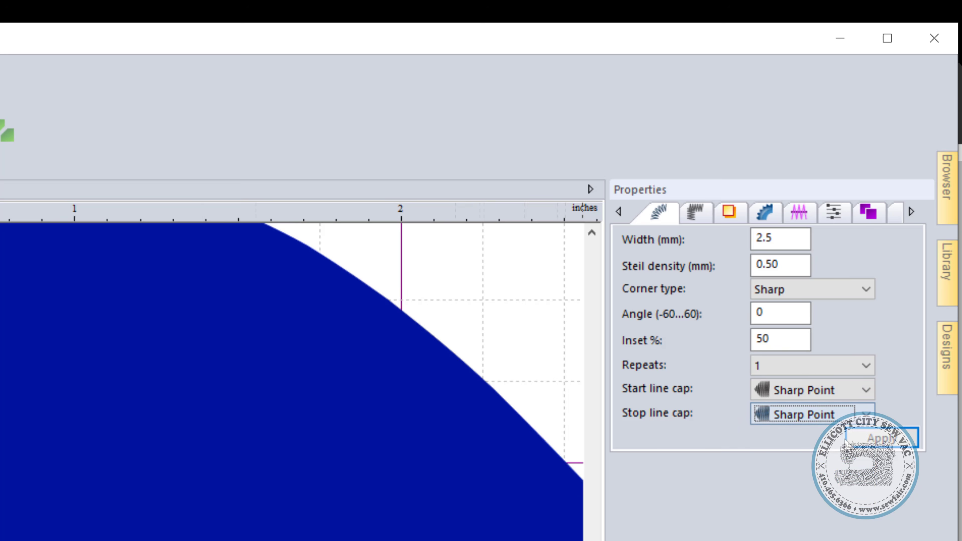
click(846, 443)
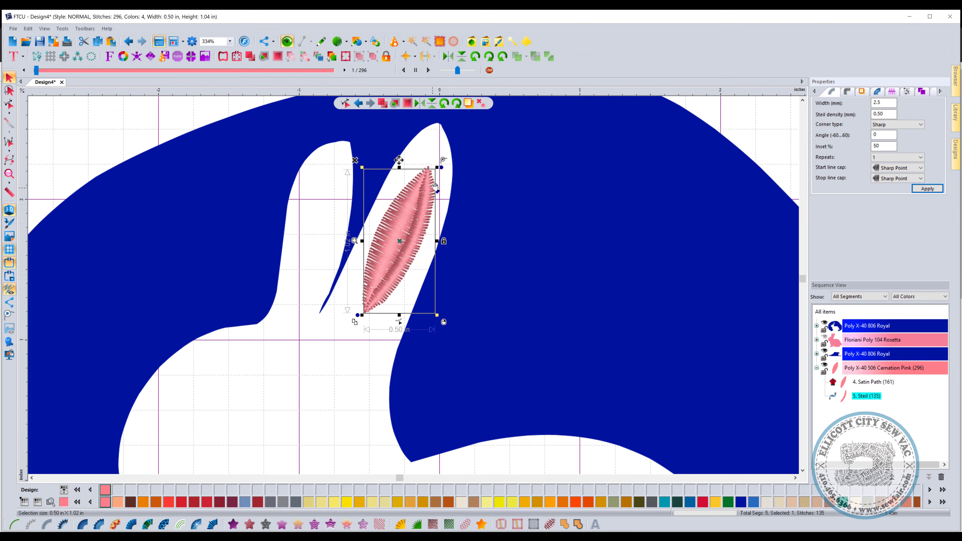
click(305, 411)
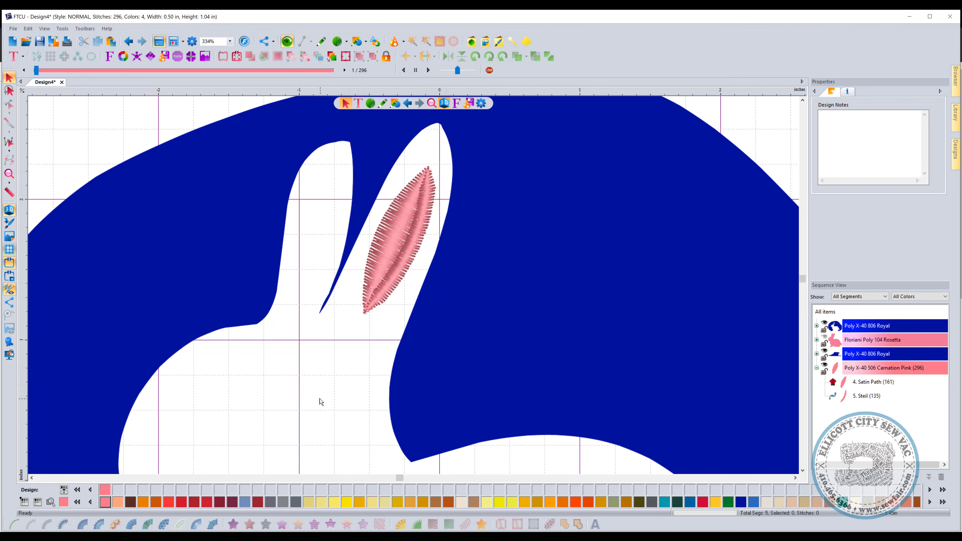
Step: Draw a closed three-point nose triangle about 0.20 x 0.24 in at the bunny's snout and convert it to a Satin Path
scroll(335, 411, down, 1)
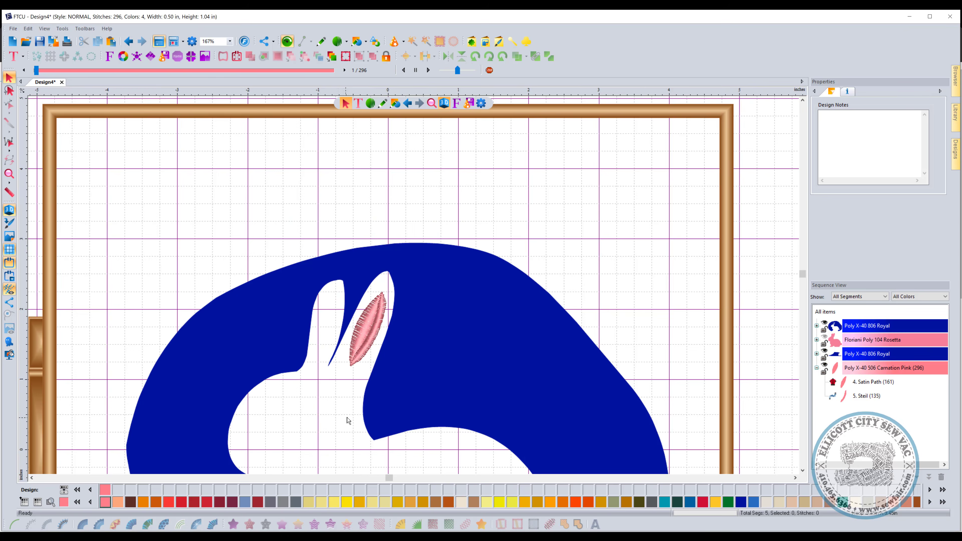
click(802, 471)
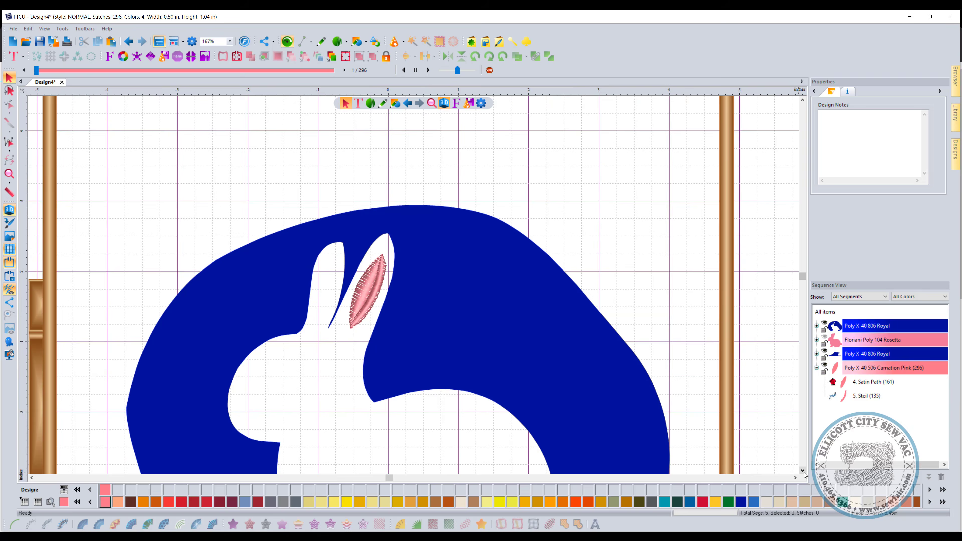
click(802, 470)
click(802, 471)
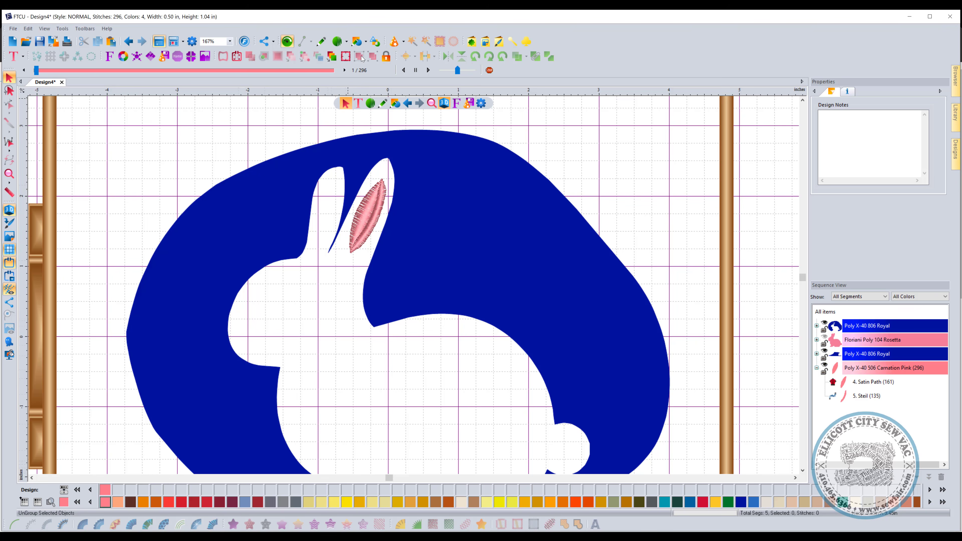
click(326, 43)
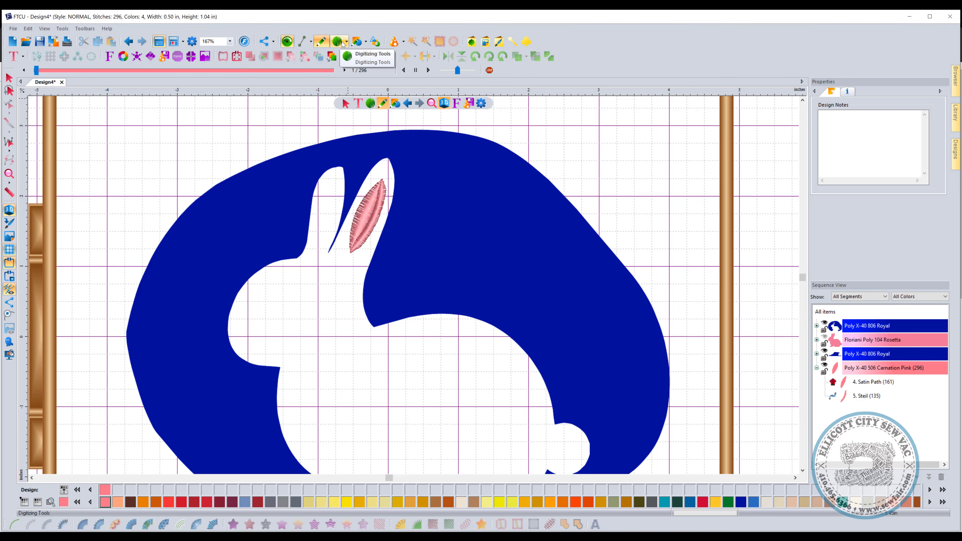
click(235, 306)
click(248, 308)
click(239, 322)
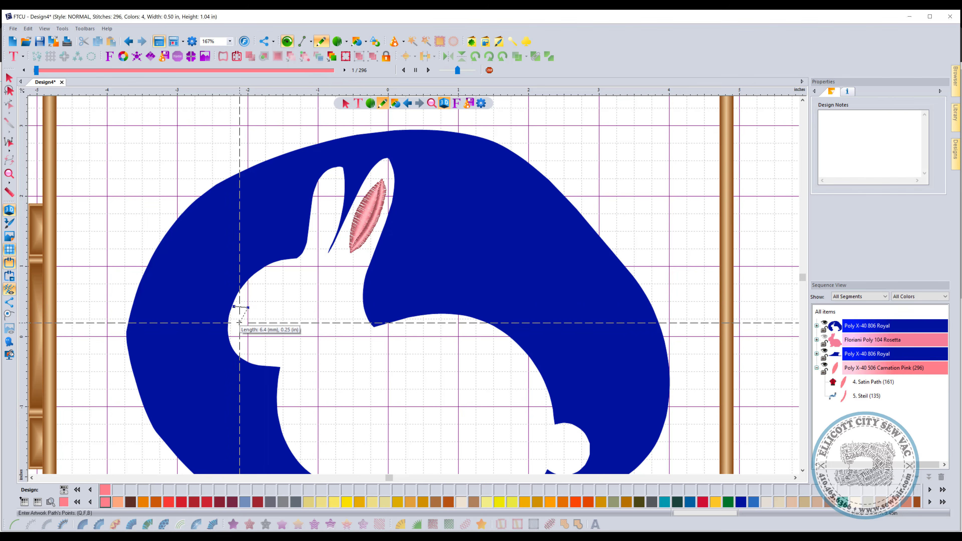
right_click(248, 304)
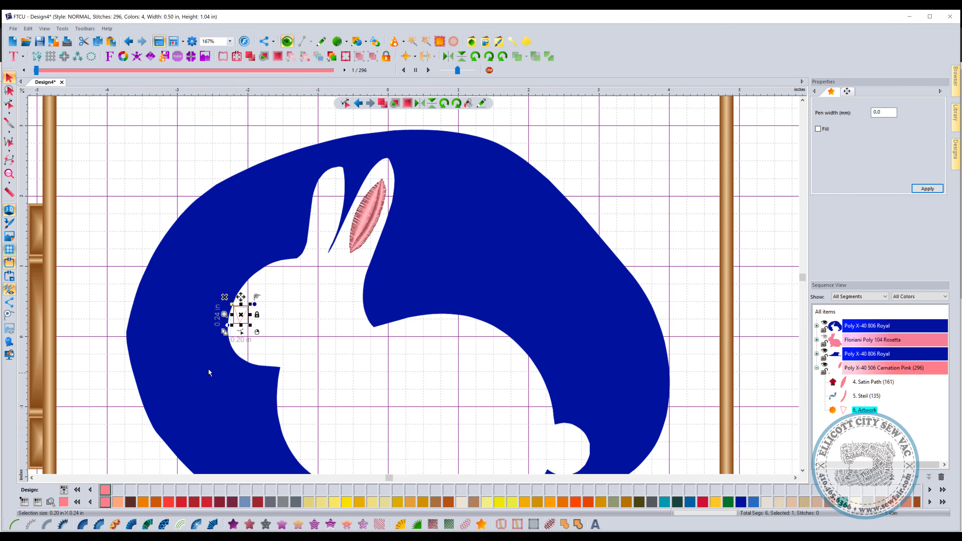
click(216, 523)
click(280, 330)
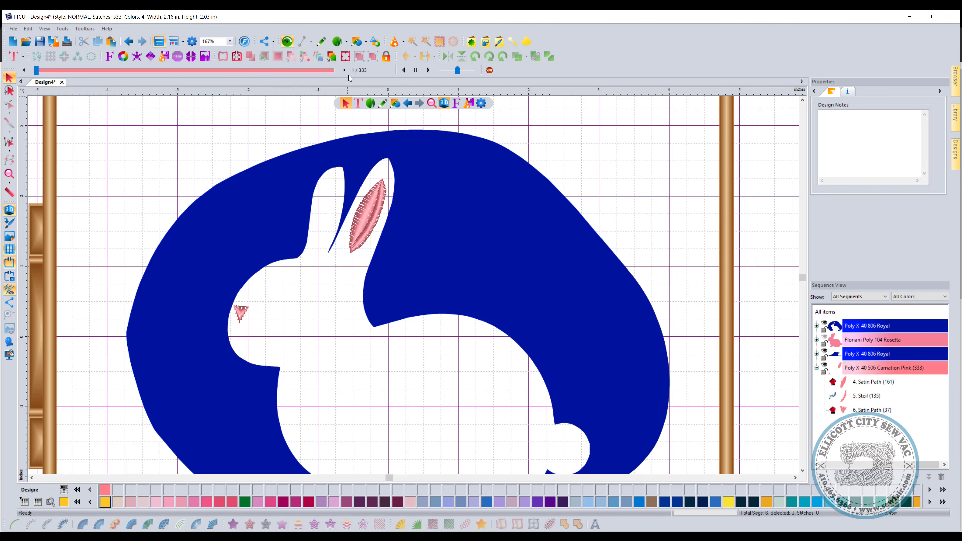
Step: Draw an eye ellipse about 0.43 x 0.32 in on the bunny's head, nudge it slightly upward and color it black
click(345, 56)
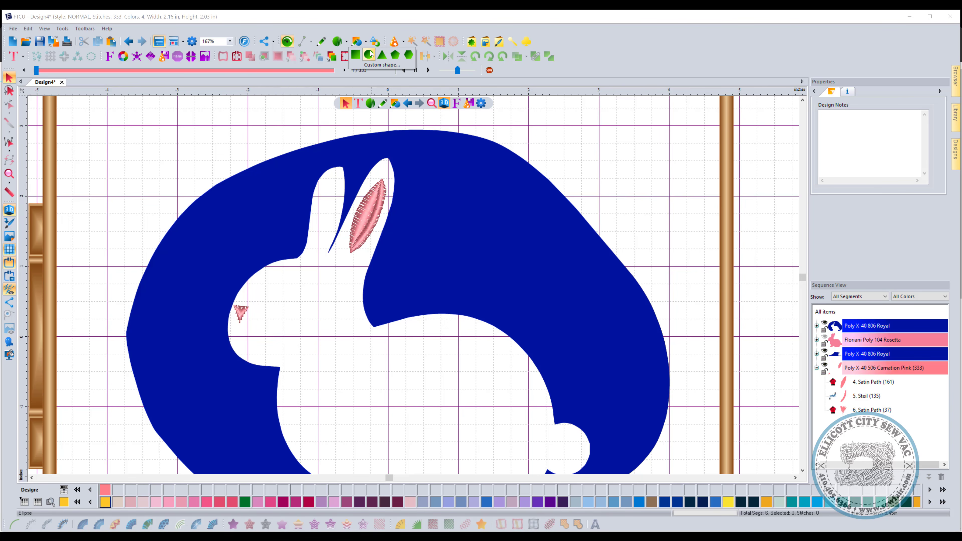
click(370, 54)
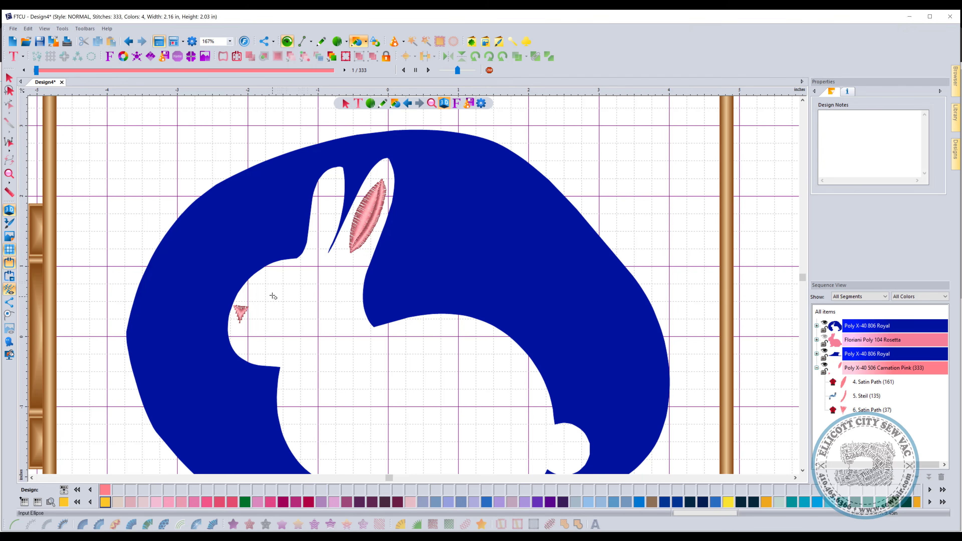
drag(273, 296, 297, 314)
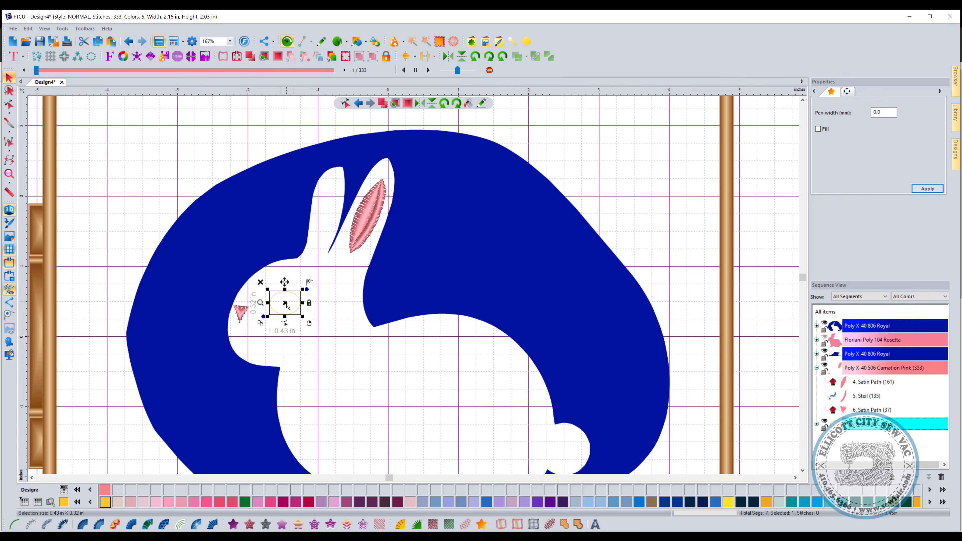
click(284, 302)
click(290, 292)
click(284, 302)
click(285, 304)
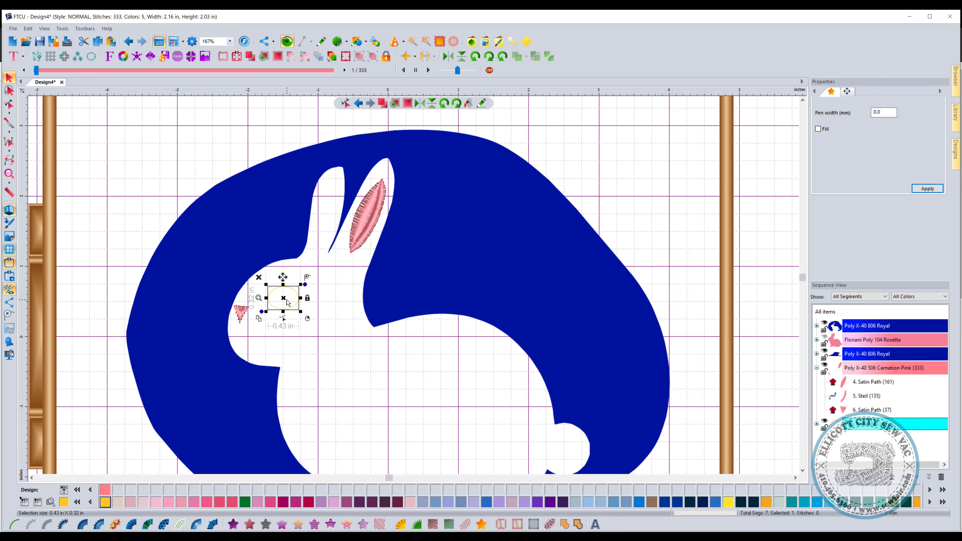
click(76, 503)
click(76, 503)
click(75, 503)
click(76, 503)
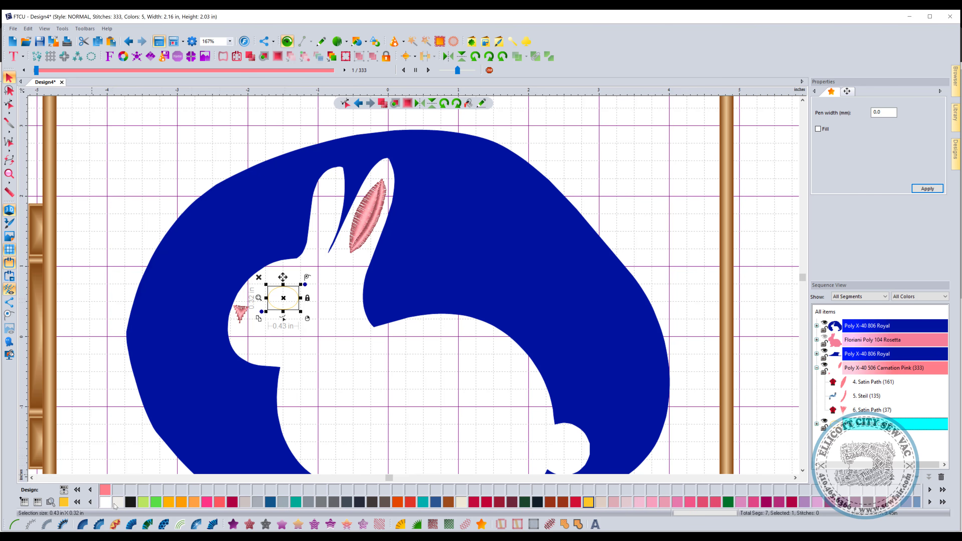
Step: Reshape the eye ellipse into a half-moon about 0.46 x 0.26 in by pulling its upper point down to flatten the top
click(288, 311)
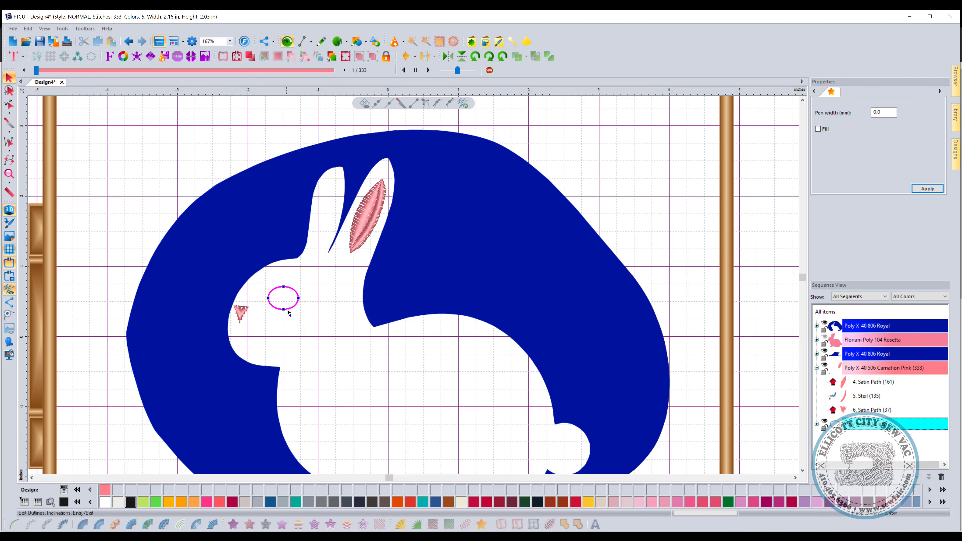
drag(285, 291, 287, 298)
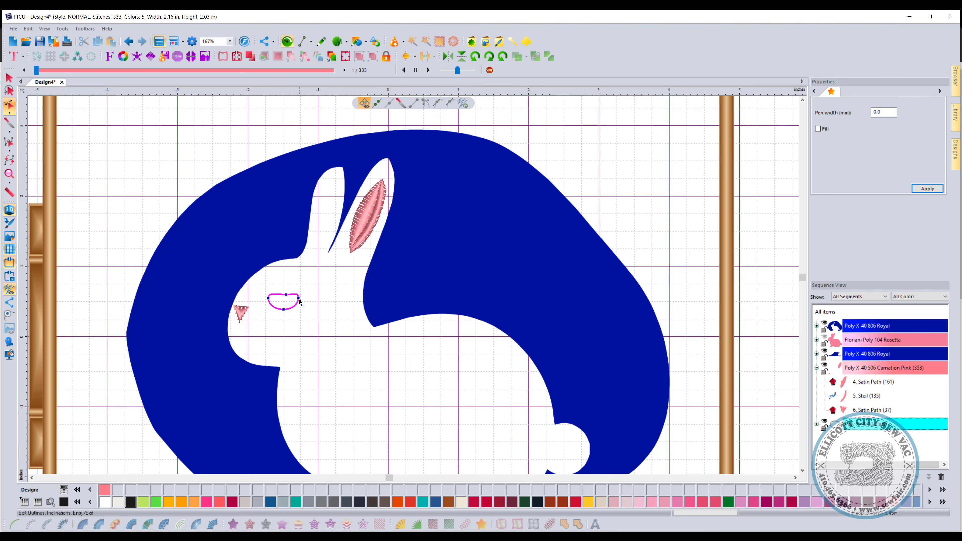
click(287, 294)
drag(286, 294, 286, 293)
Step: Convert the eye outline to a Satin Path, then change it to a Standard fill with Pattern 1
click(9, 77)
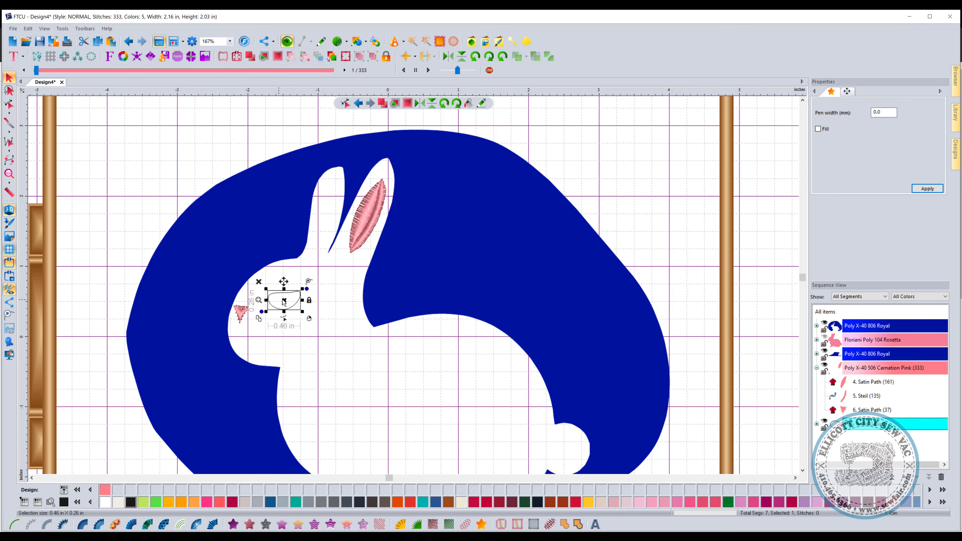
click(212, 524)
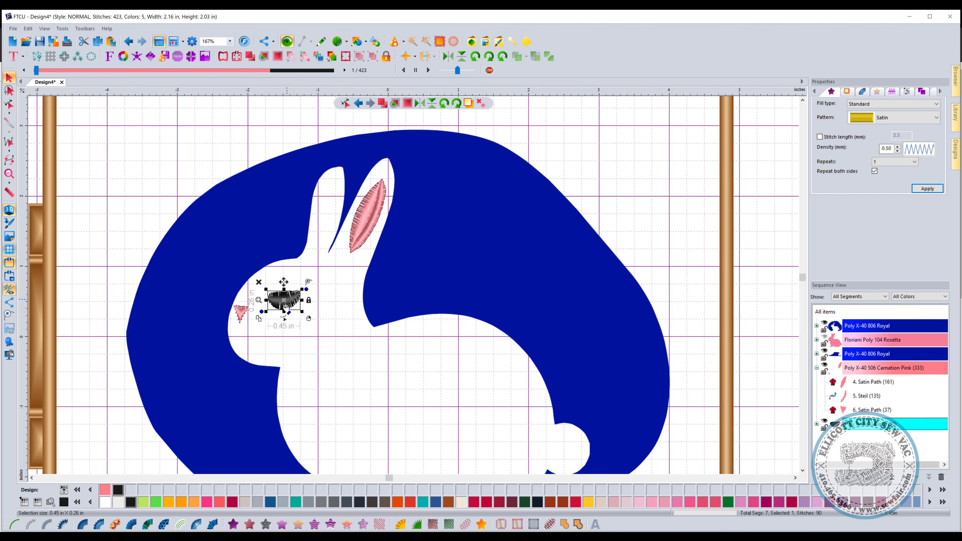
click(233, 524)
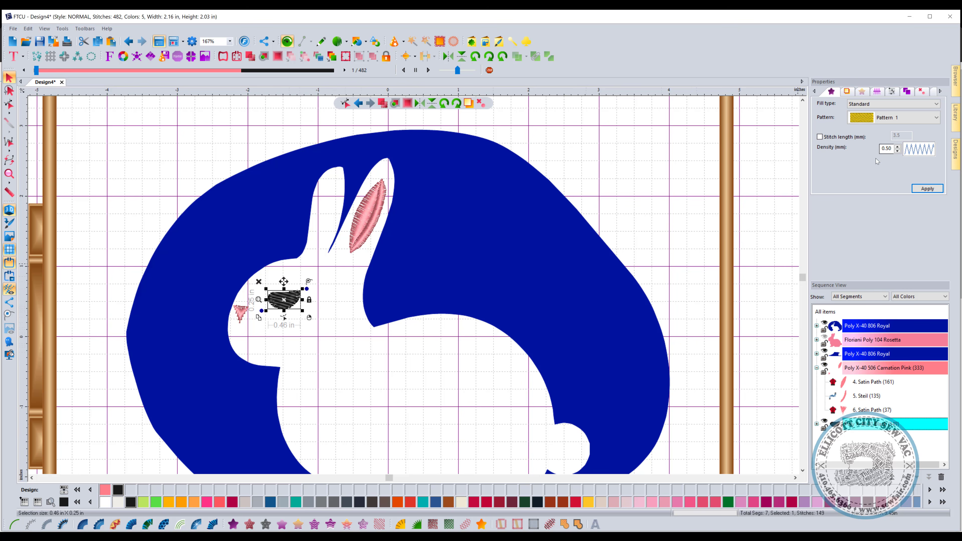
Step: Set the density of the black eye's Standard fill to 0.40 mm
click(896, 151)
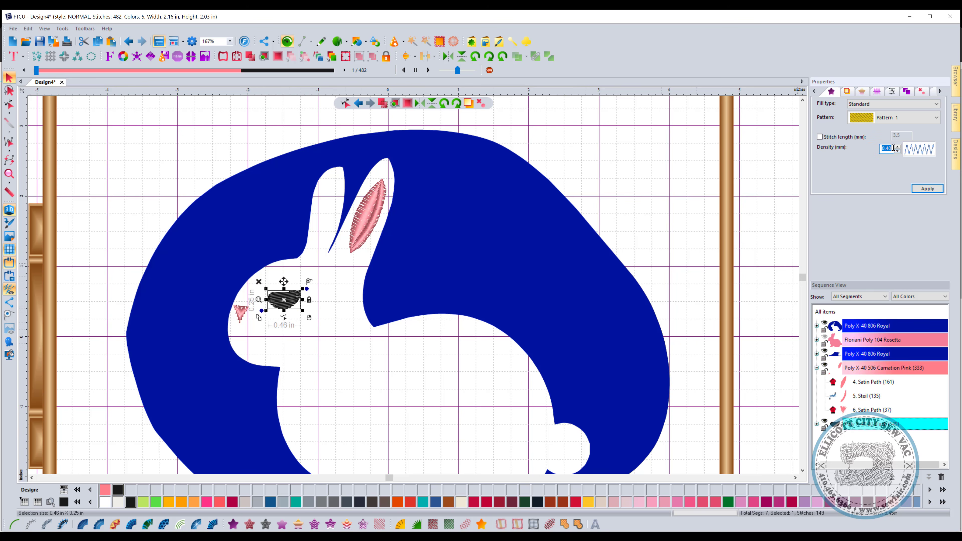
click(927, 189)
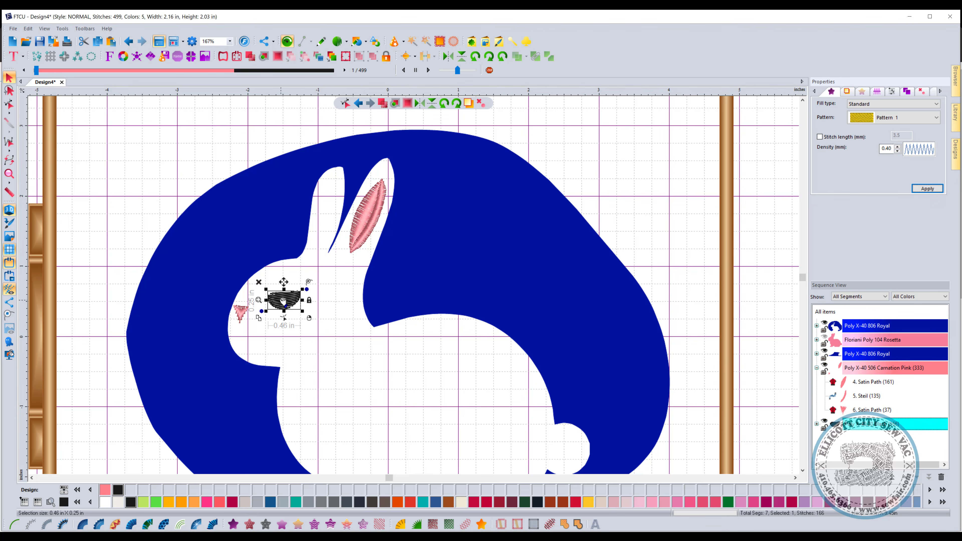
drag(302, 298, 287, 306)
Step: Draw a small highlight ellipse about 0.16 x 0.13 in over the bunny's black eye and color it white
click(366, 41)
click(369, 54)
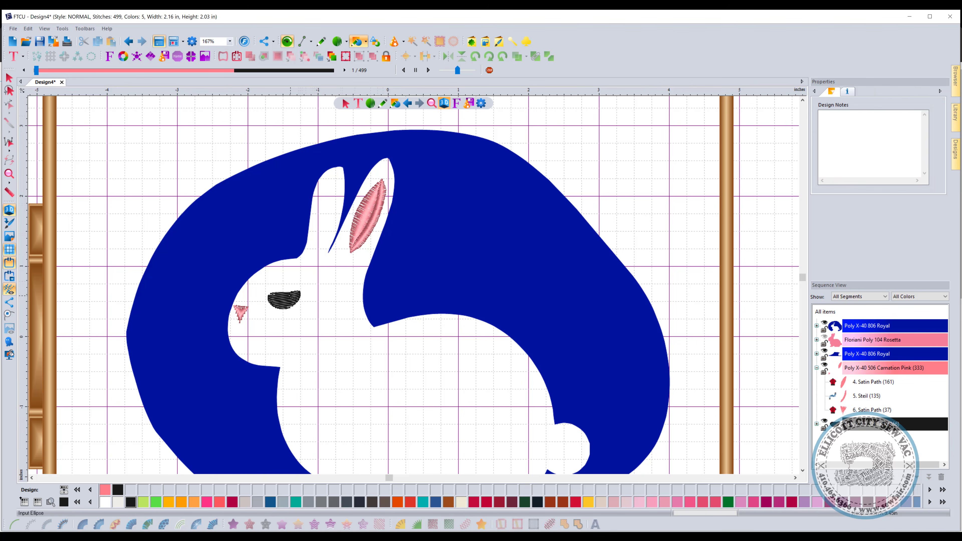
drag(287, 295, 299, 304)
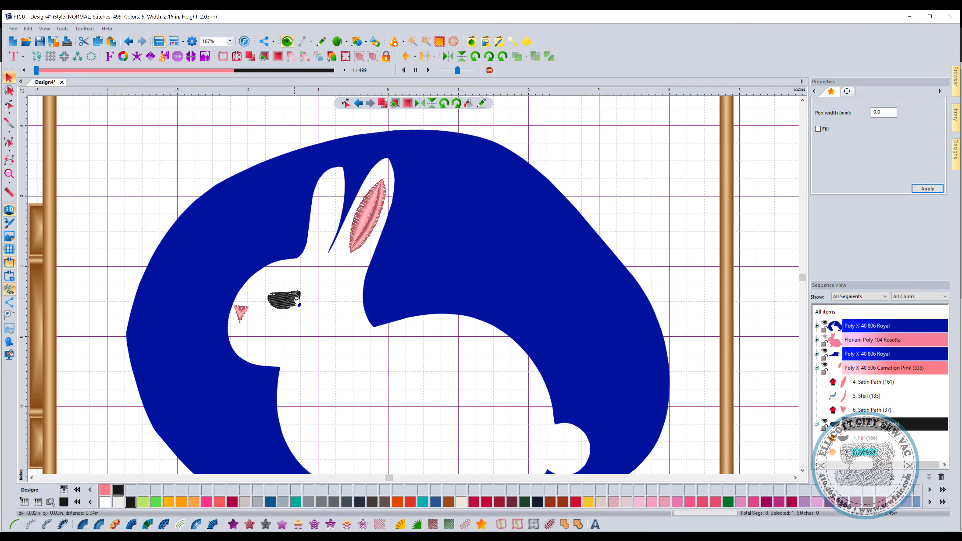
click(105, 504)
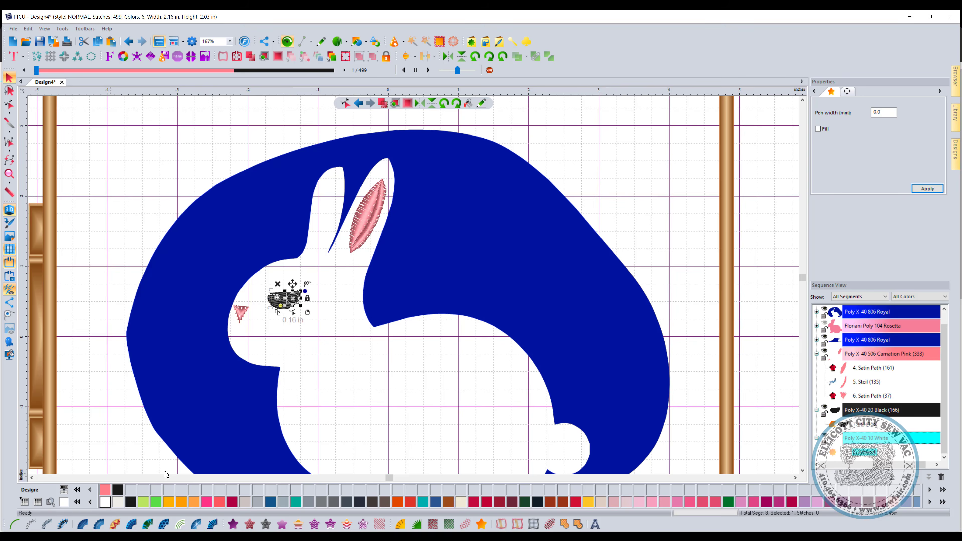
Step: Convert the white highlight to a Standard fill with Pattern 1 at 0.40 mm density, then shift it toward the nose within the eye
click(233, 524)
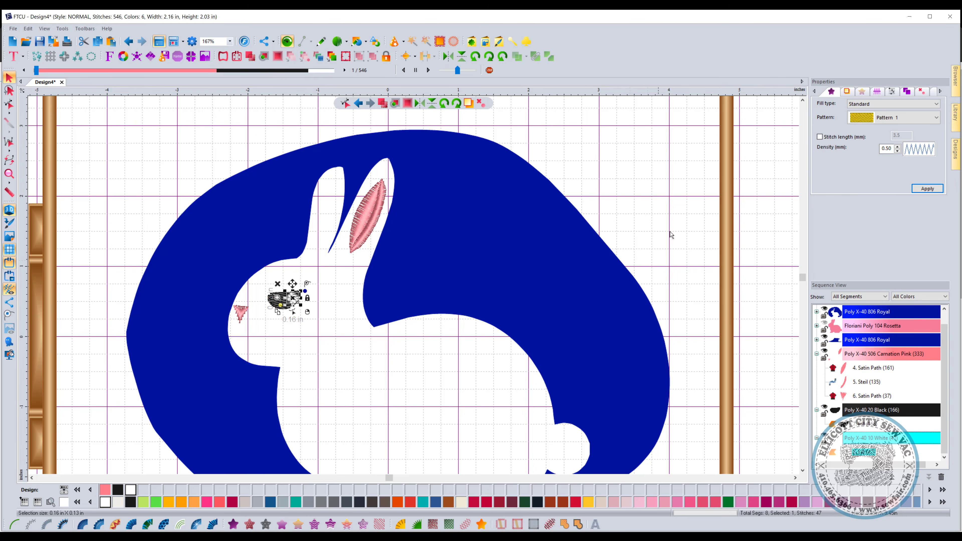
click(897, 150)
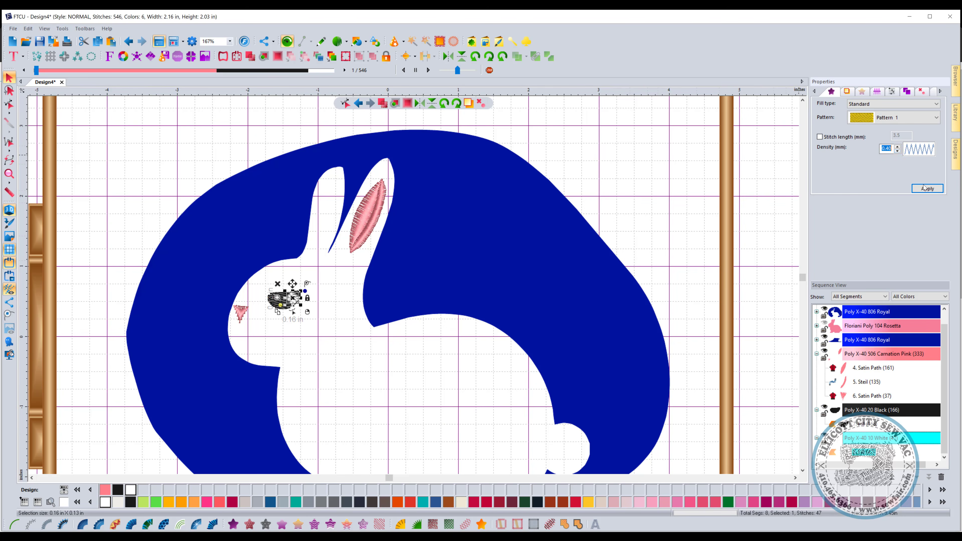
click(927, 189)
drag(293, 298, 279, 300)
click(313, 310)
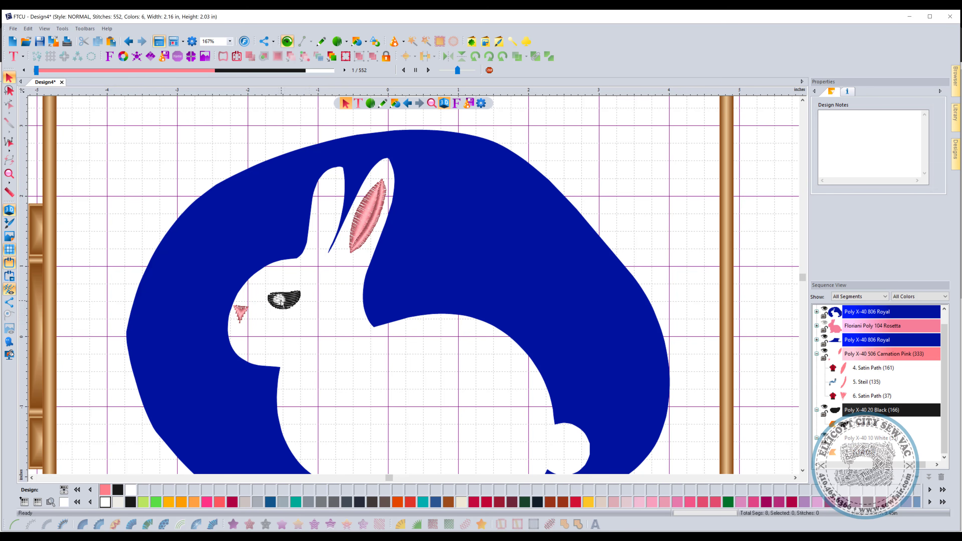
Step: Reshape the large blue background's outer edge into a jagged outline by pulling its edge points in and out all around
scroll(324, 319, down, 2)
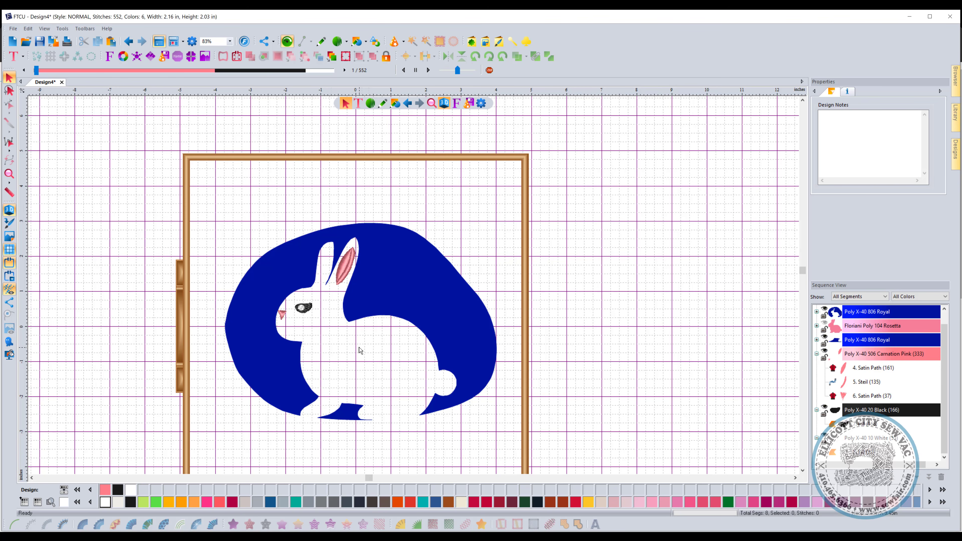
click(881, 315)
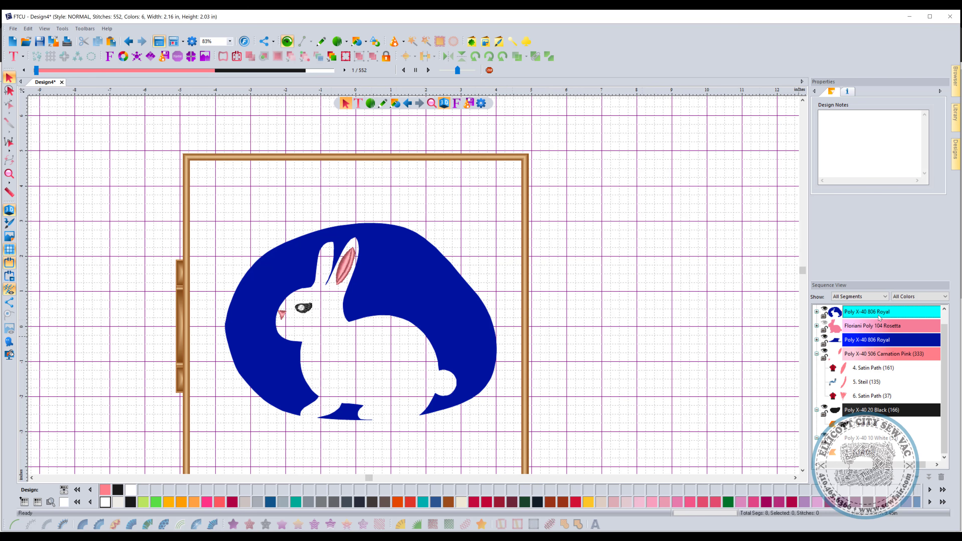
double_click(247, 318)
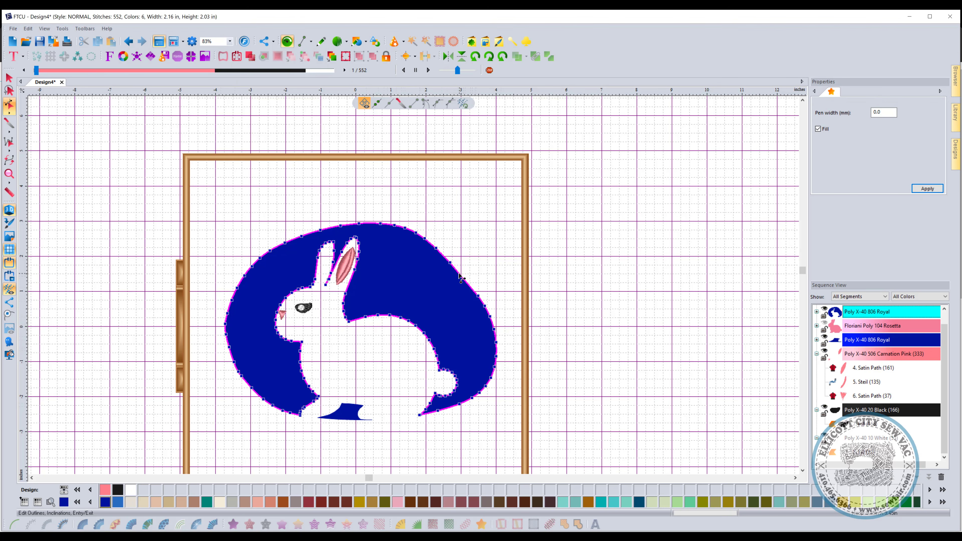
drag(463, 277, 449, 279)
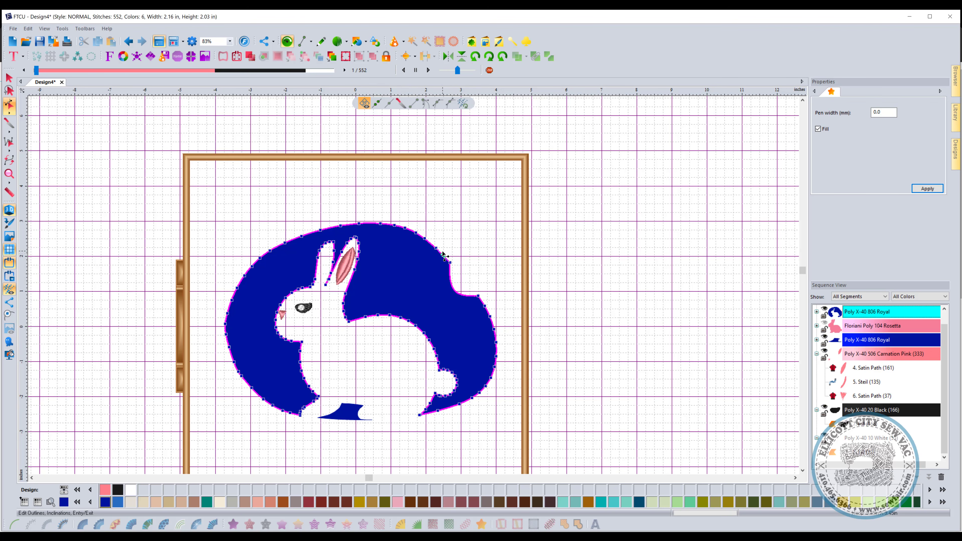
drag(431, 243, 307, 225)
drag(265, 254, 242, 265)
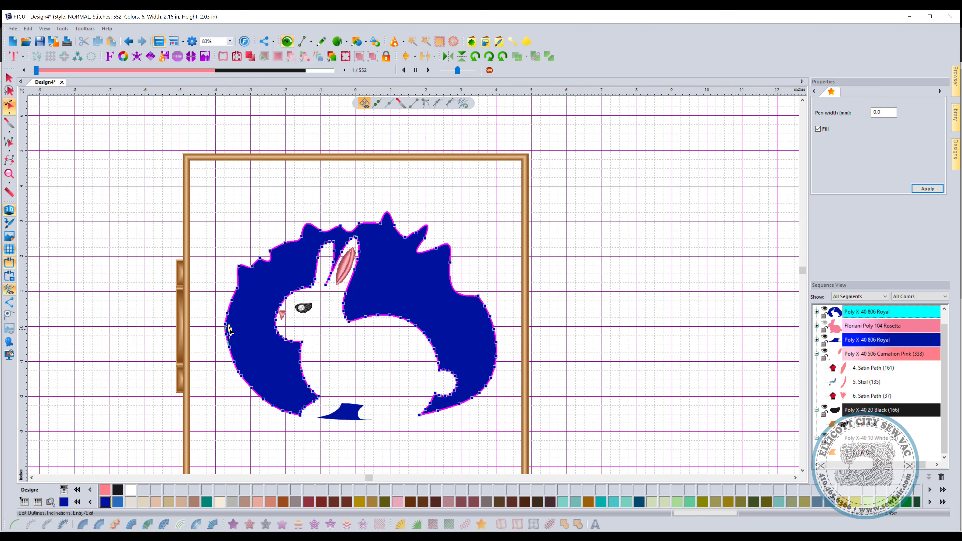
drag(238, 371, 273, 383)
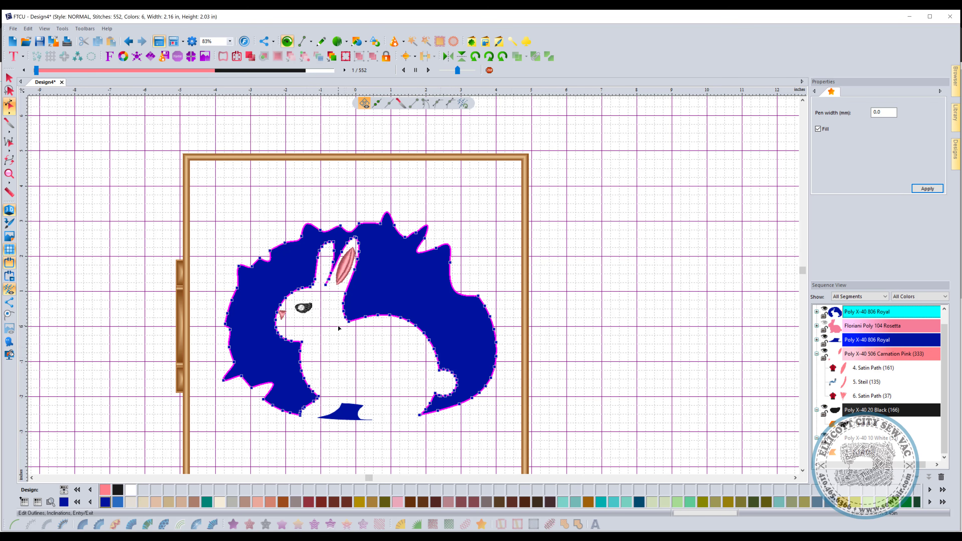
drag(497, 324, 447, 419)
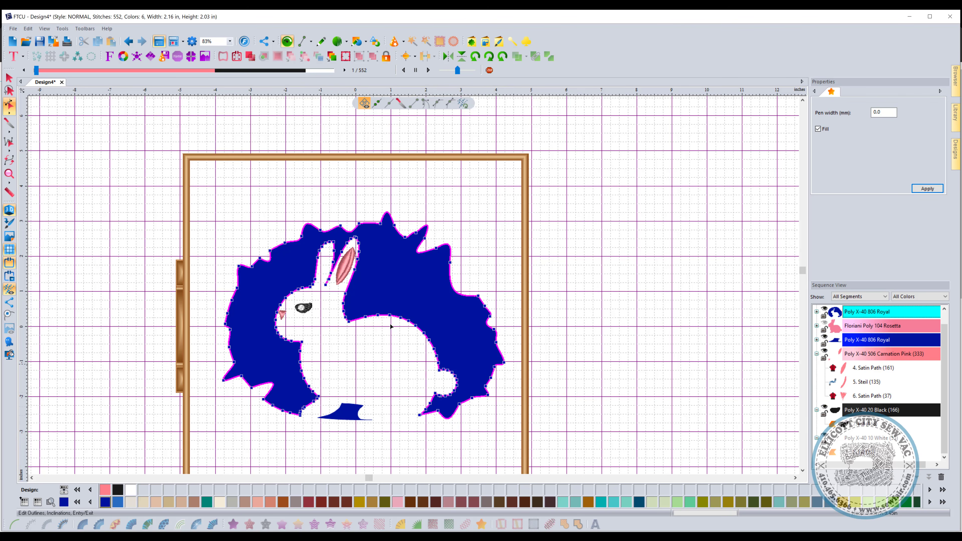
click(9, 78)
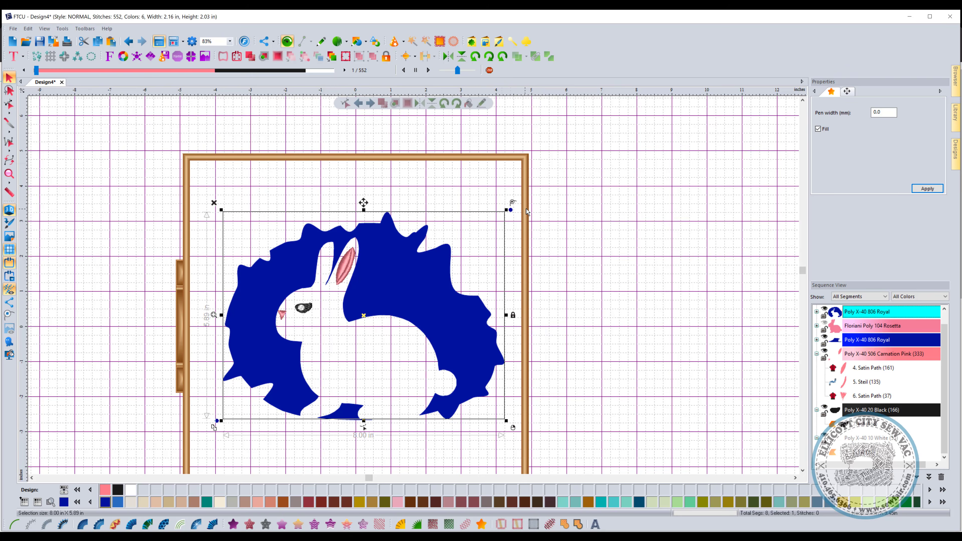
click(567, 259)
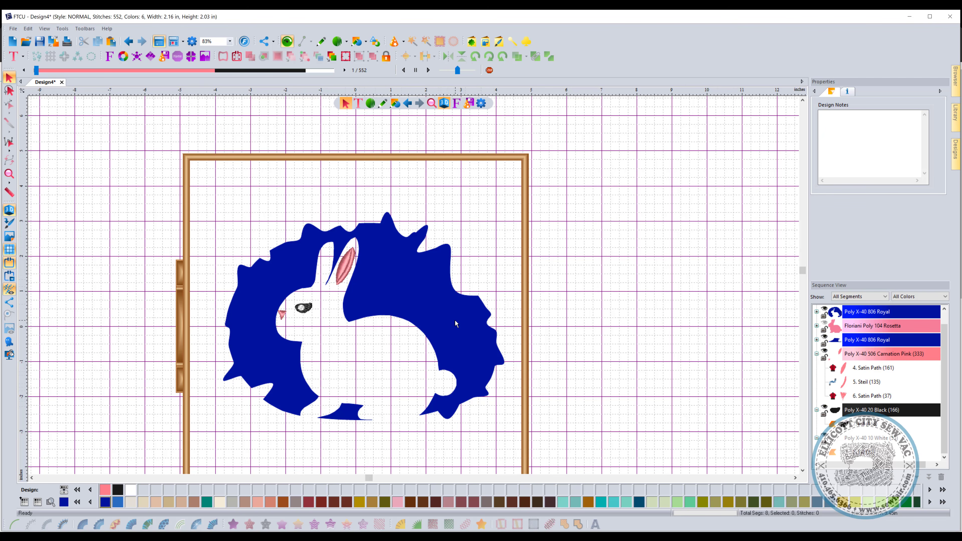
Step: Convert both blue background pieces, the large surround and the small piece between the feet, to a Motif Fill
click(874, 312)
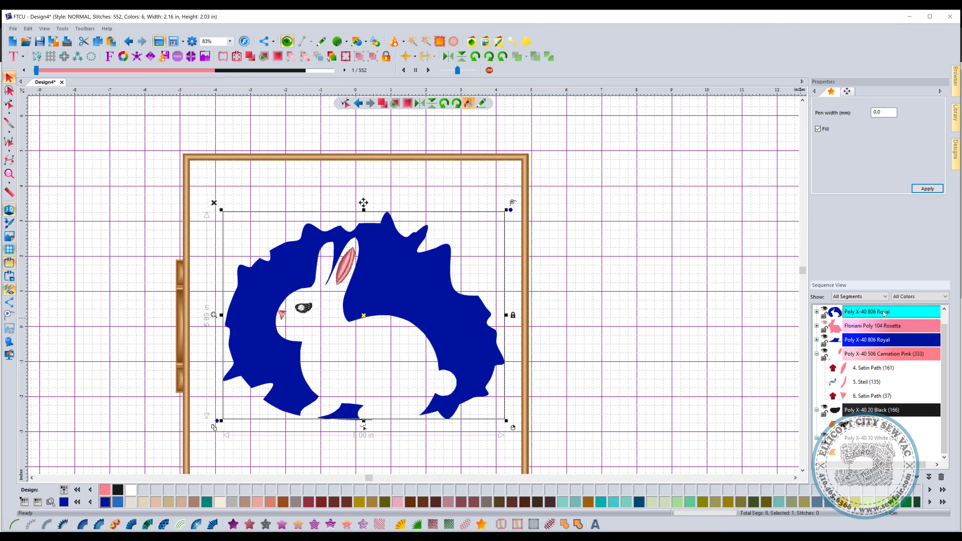
ctrl+click(857, 338)
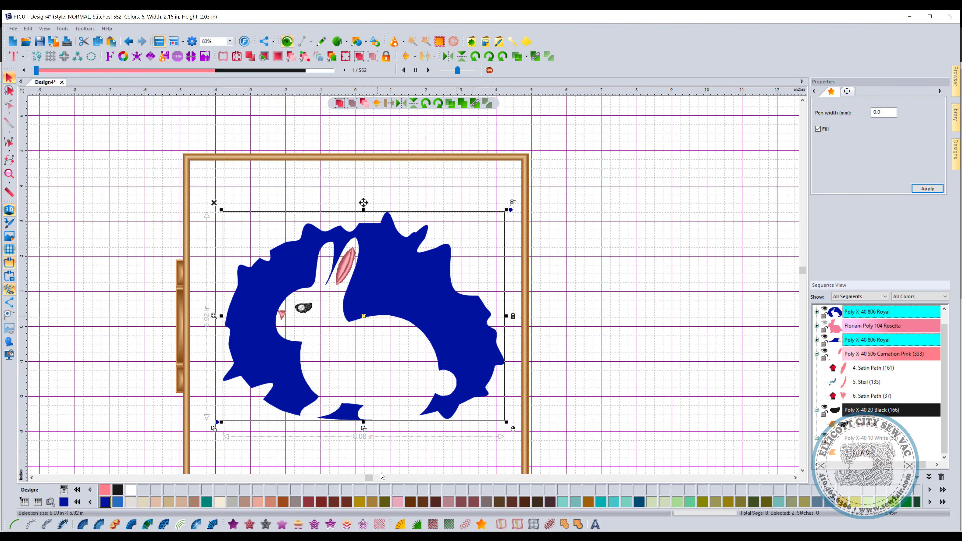
right_click(266, 524)
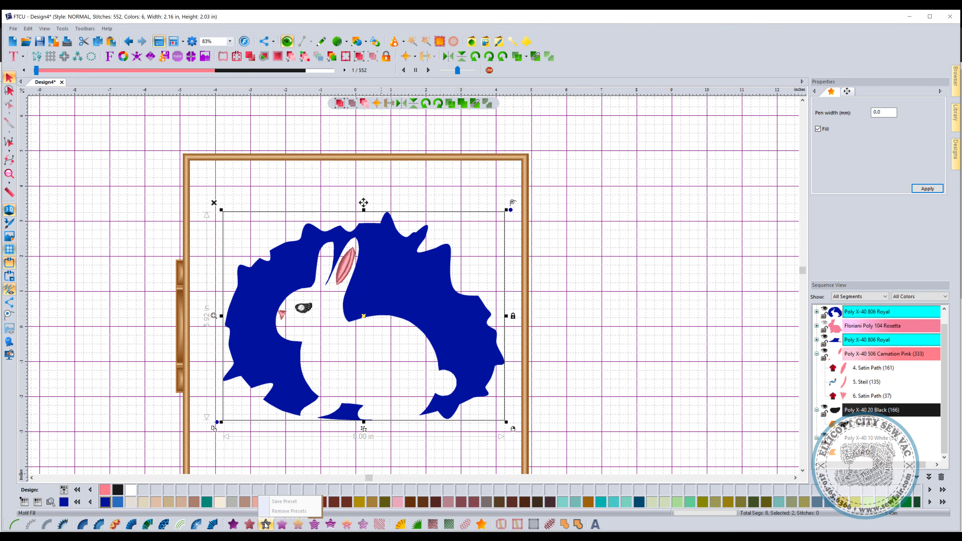
click(265, 524)
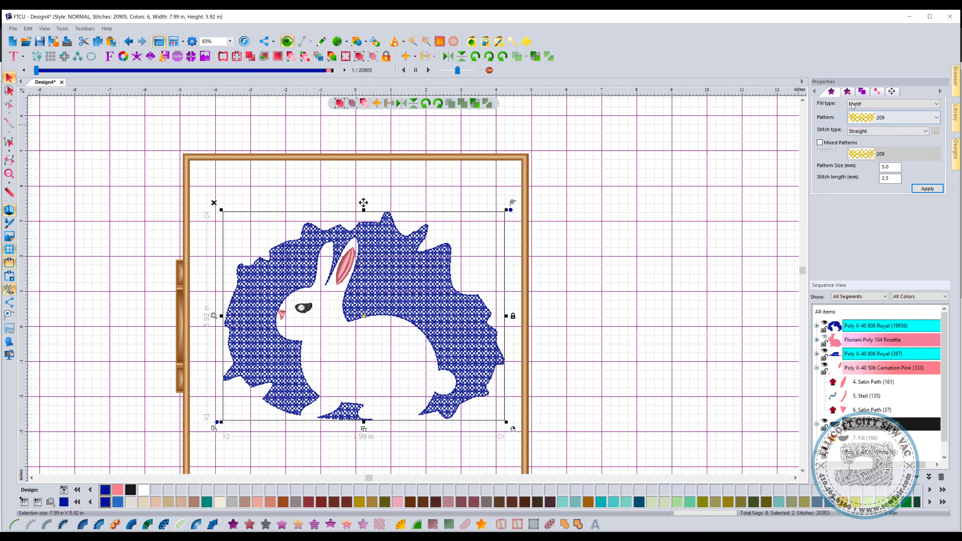
Step: Change the background motif fill to pattern f061 with a pattern size of 2.0 mm
click(883, 121)
click(938, 156)
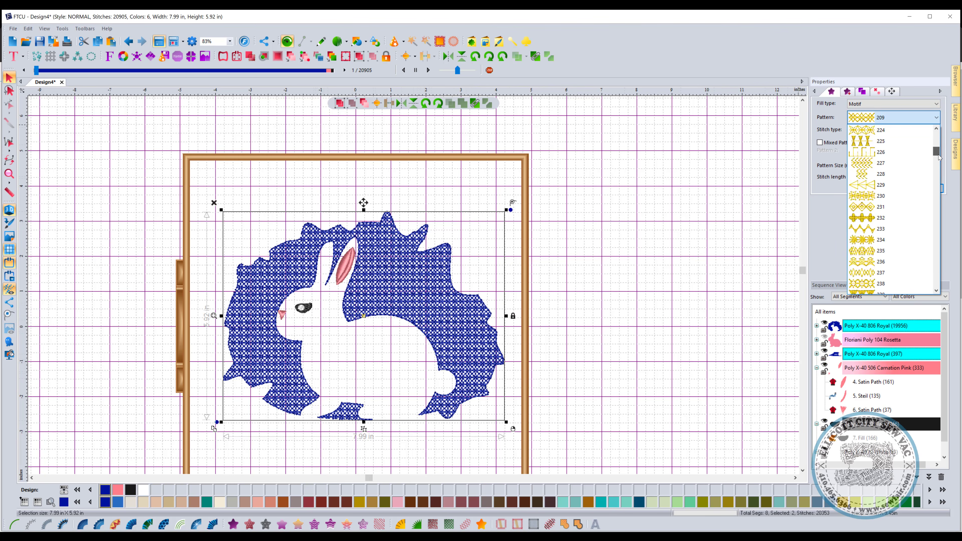
drag(938, 155, 923, 264)
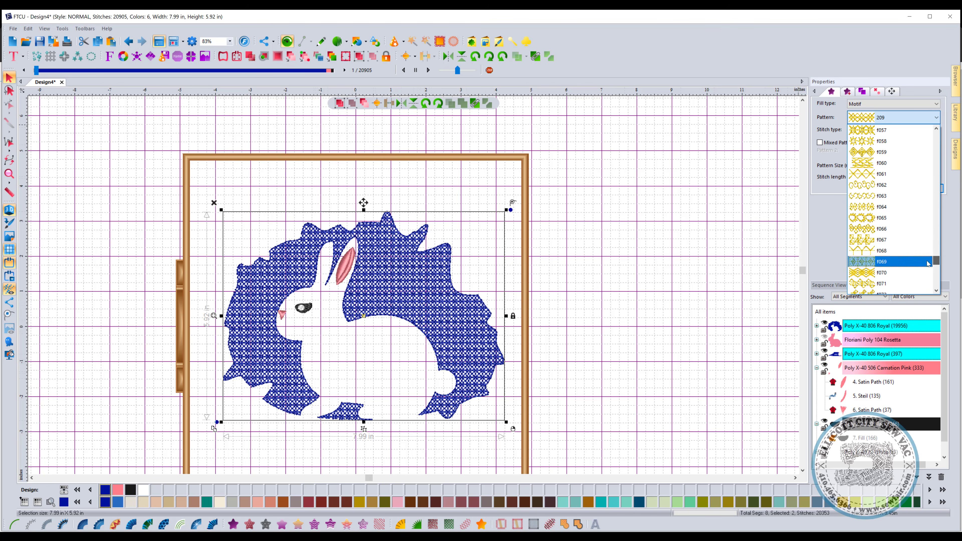
click(870, 175)
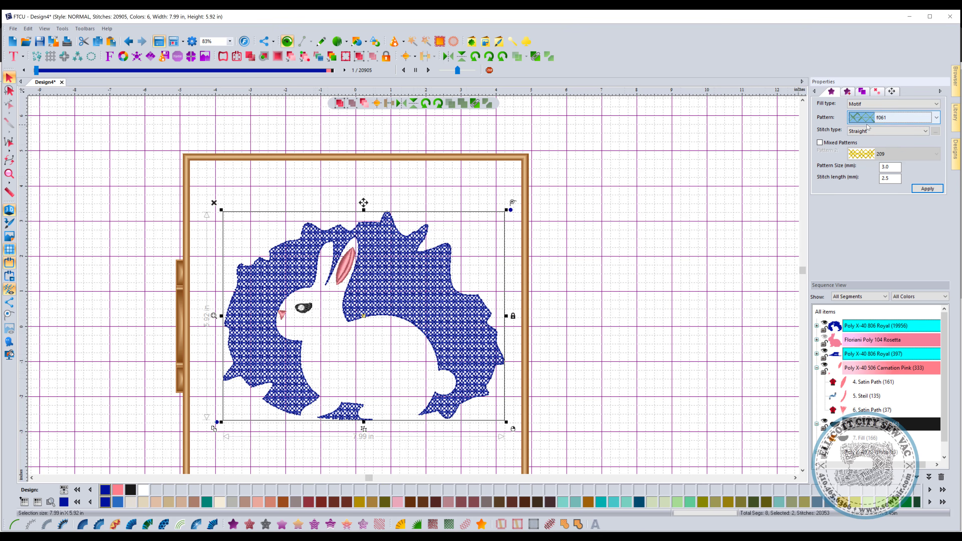
double_click(888, 167)
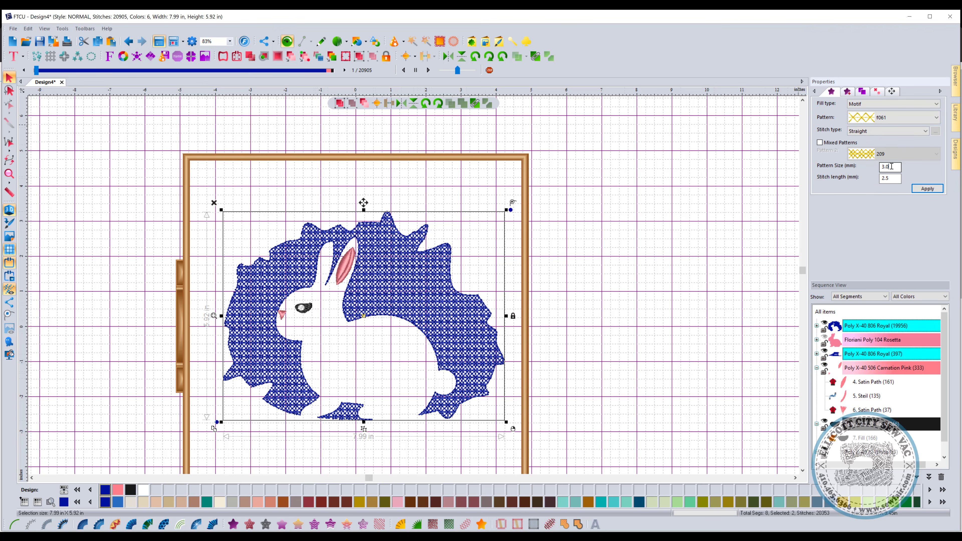
text(2)
click(927, 189)
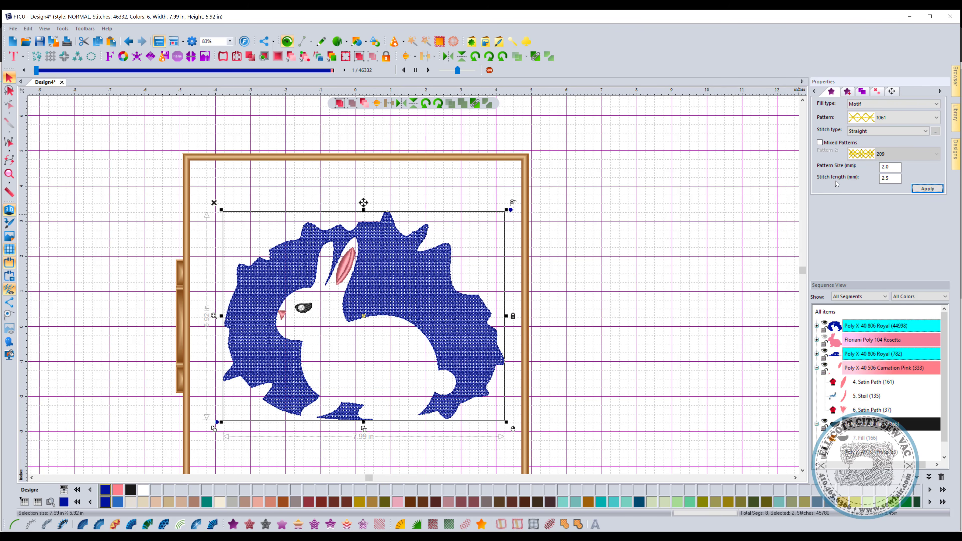
click(516, 249)
Step: Inspect the background's motif stitching up close and in the context of the whole hoop
scroll(392, 287, up, 1)
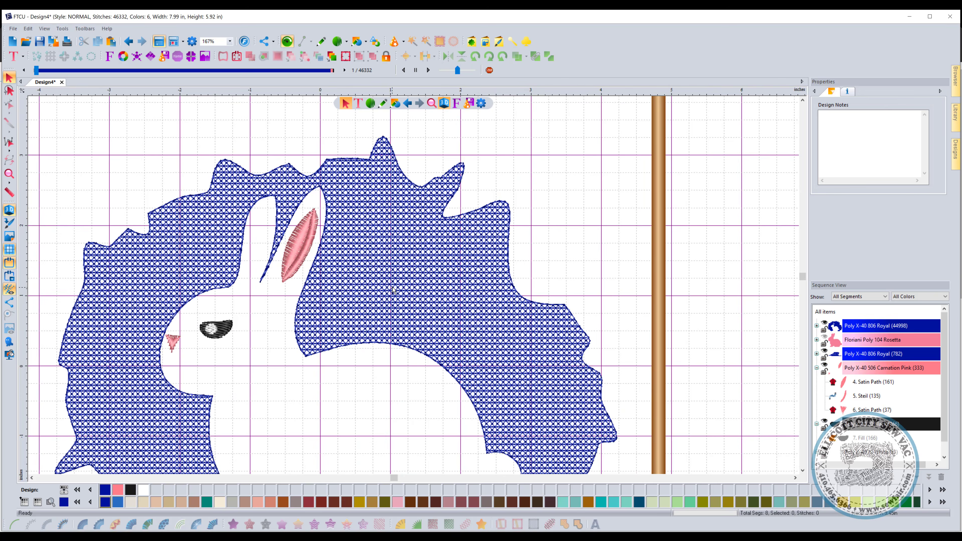
scroll(380, 288, up, 1)
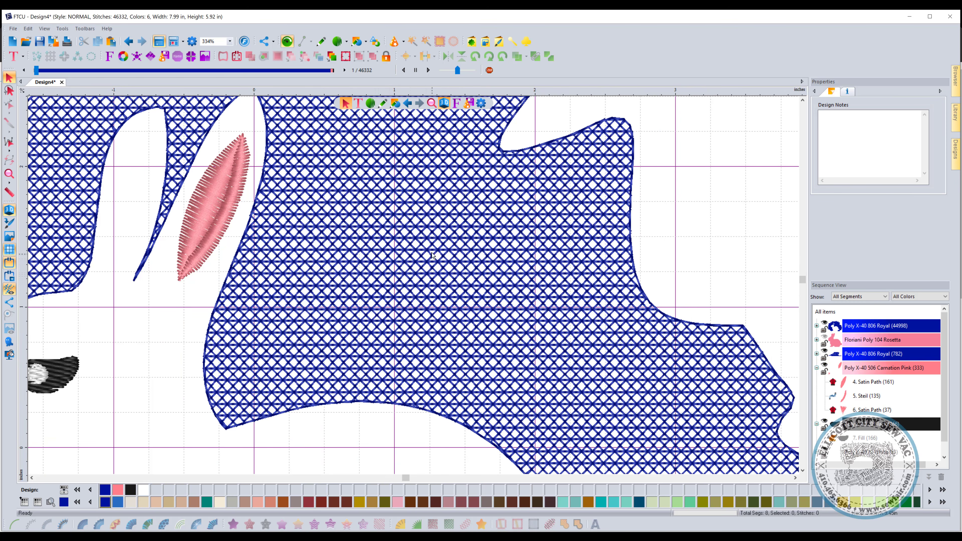
scroll(449, 289, down, 1)
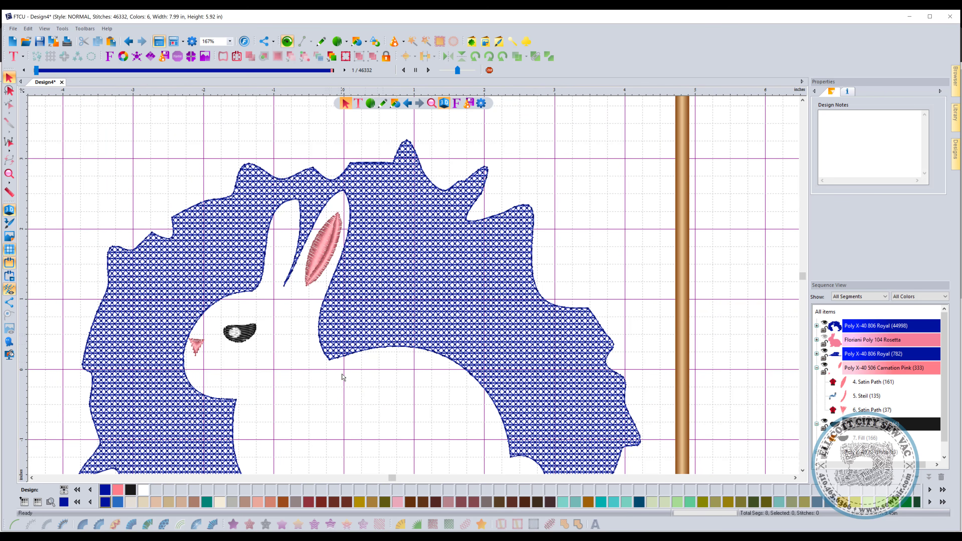
scroll(512, 413, down, 1)
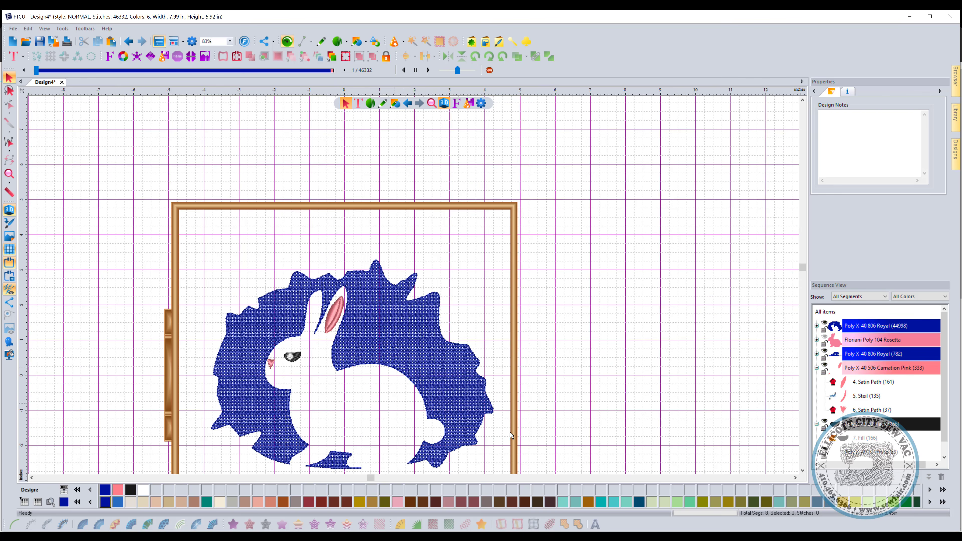
click(803, 470)
click(803, 470)
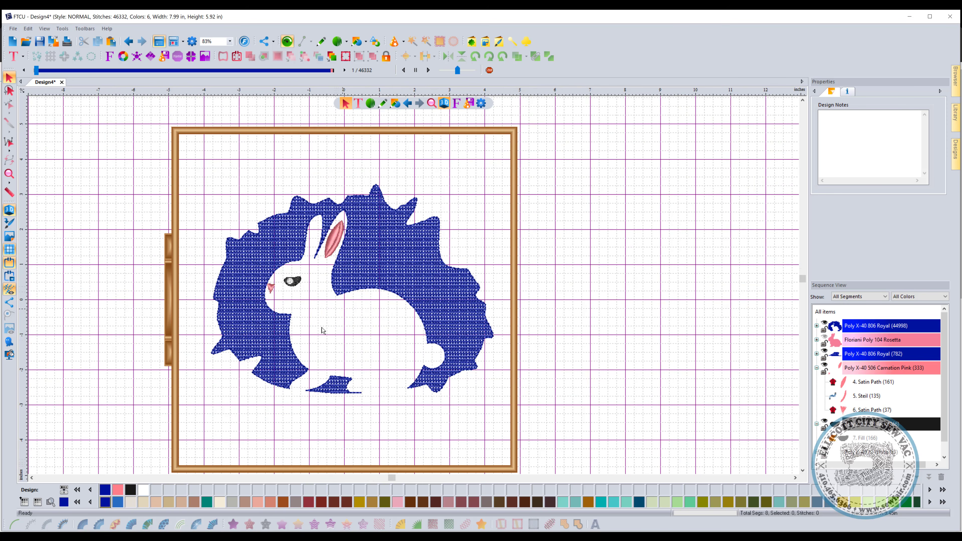
scroll(322, 330, up, 1)
scroll(344, 330, down, 1)
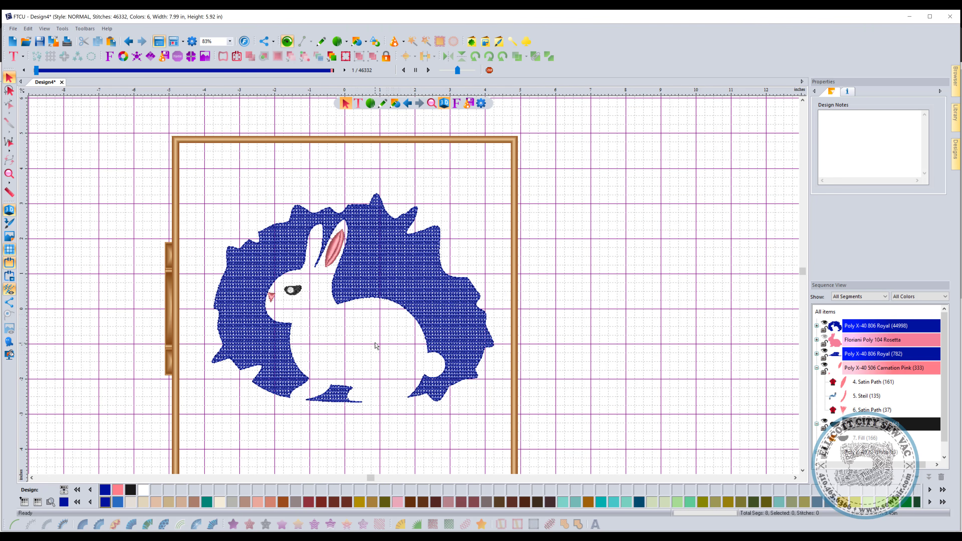
Step: Undo the motif fill and all the jagged edge edits on the blue background
click(131, 40)
click(131, 39)
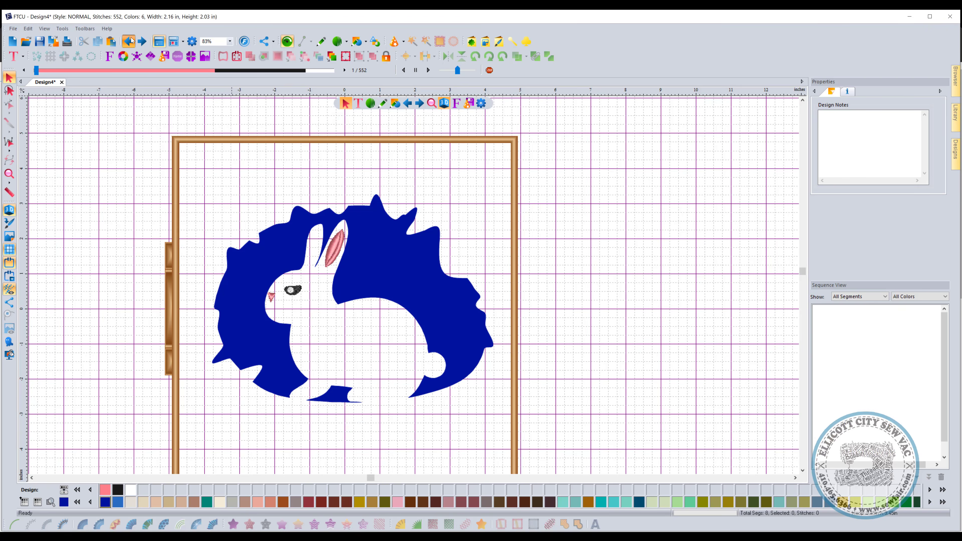
click(131, 39)
click(131, 40)
click(131, 40)
click(130, 40)
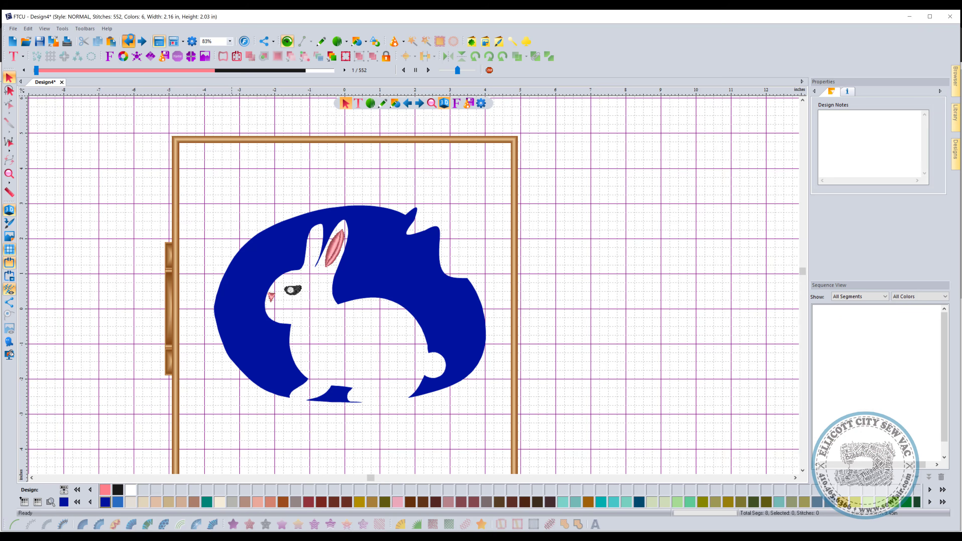
click(131, 39)
click(131, 40)
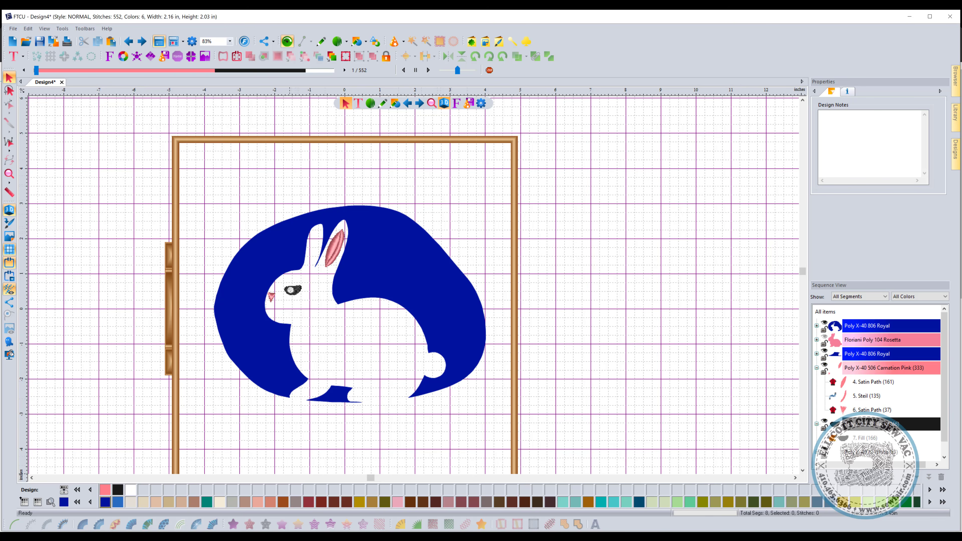
Step: Switch to the browser and save the leafy VectorStock tree silhouette as cooltreeleaves in the Ai Nonsense folder
key(alt+Tab)
click(382, 23)
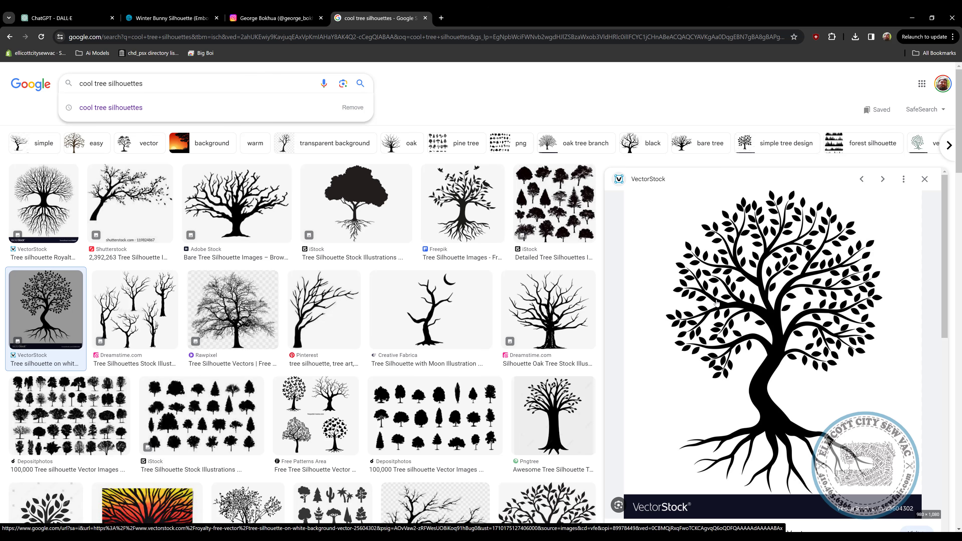
right_click(720, 272)
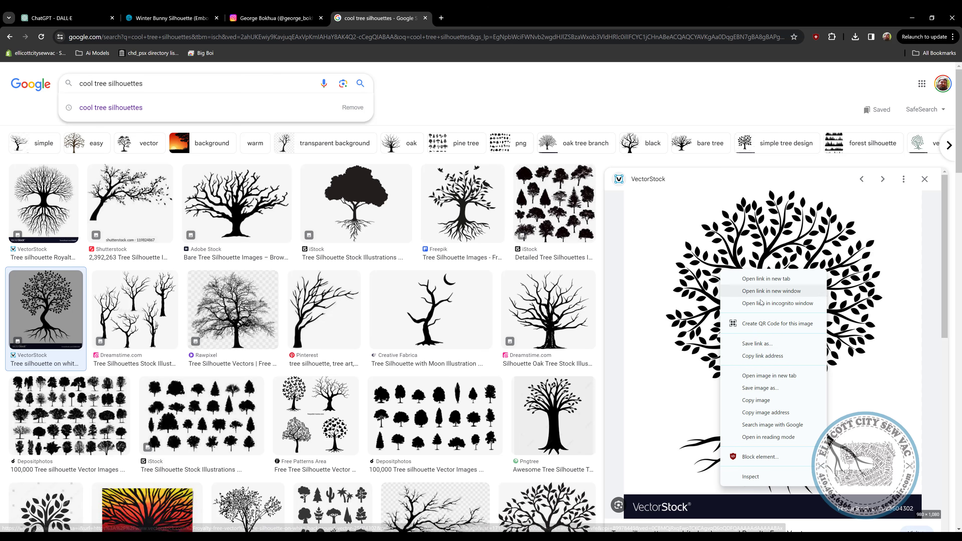
click(770, 388)
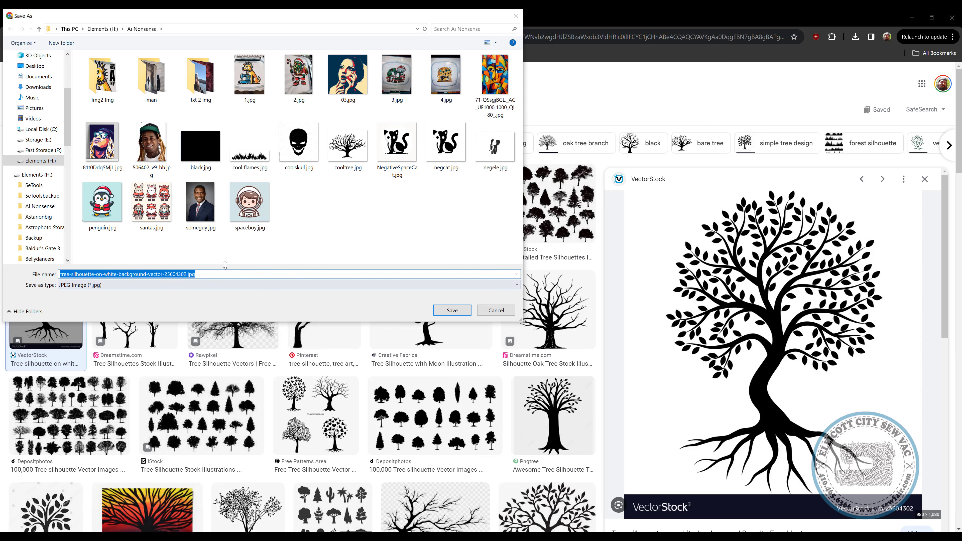
text(cooltreeleav)
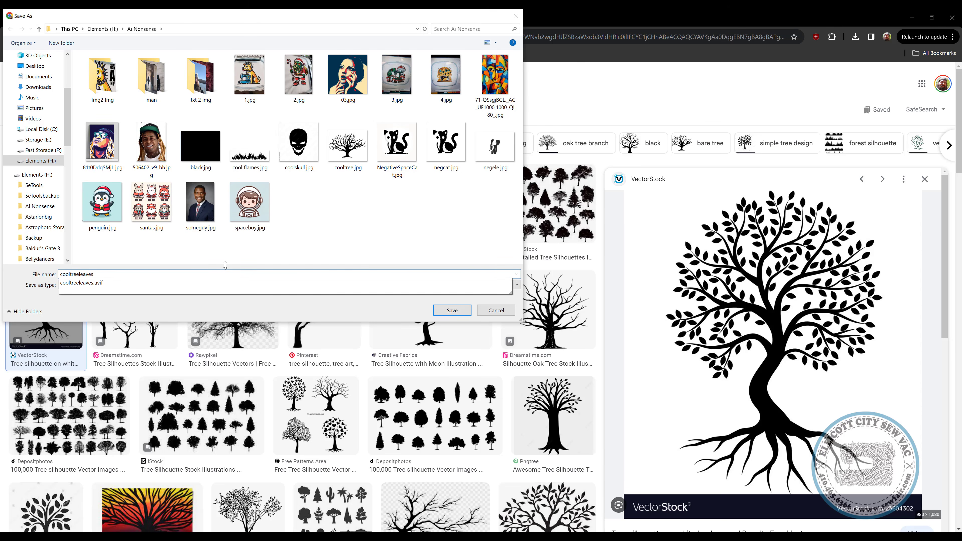
text(es)
key(Return)
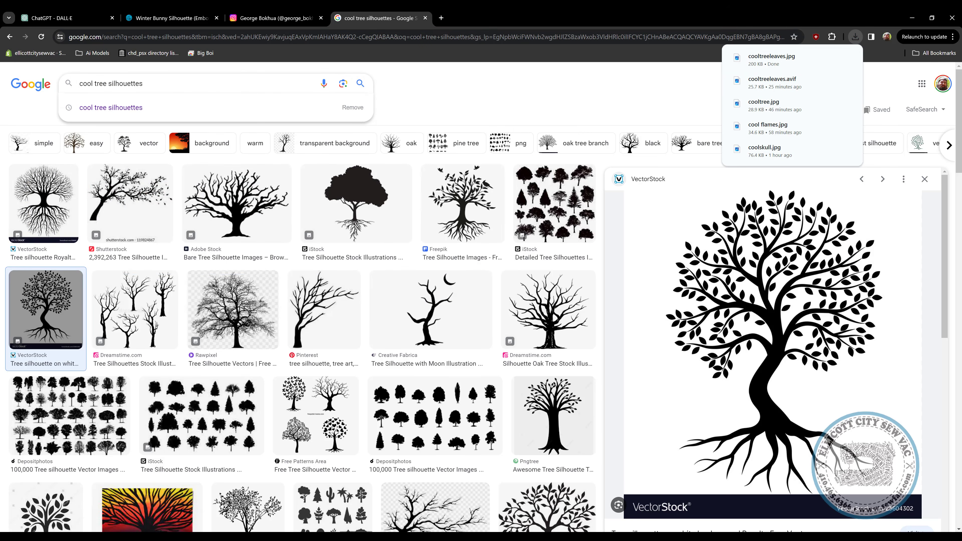
Step: Switch back to FTCU and load cooltreeleaves.jpg into the Auto Artwork Wizard, continuing to the image transformations
key(alt+Tab)
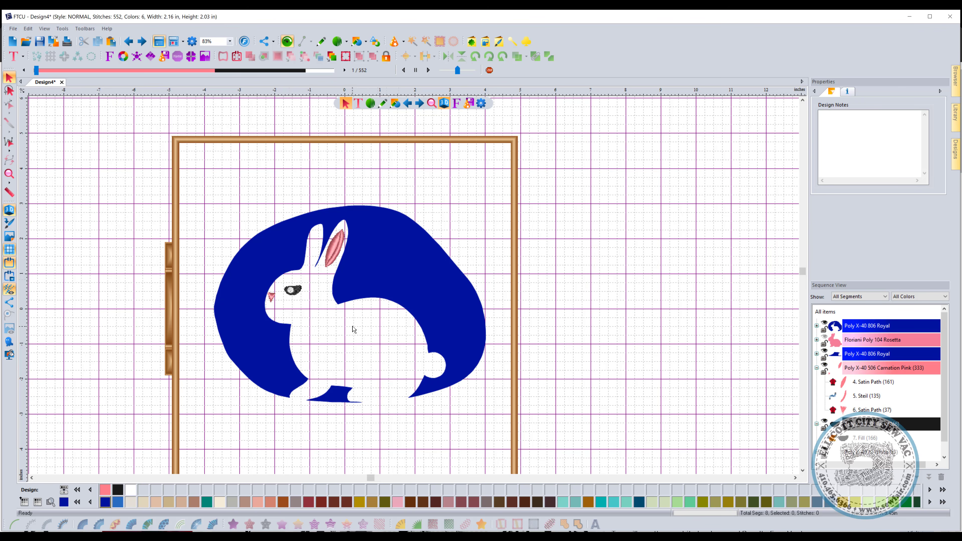
click(394, 45)
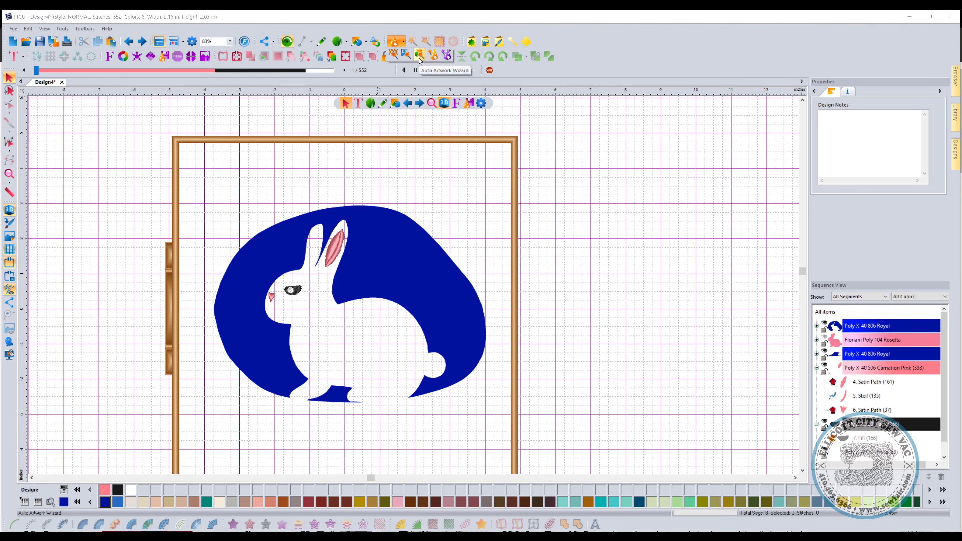
click(420, 57)
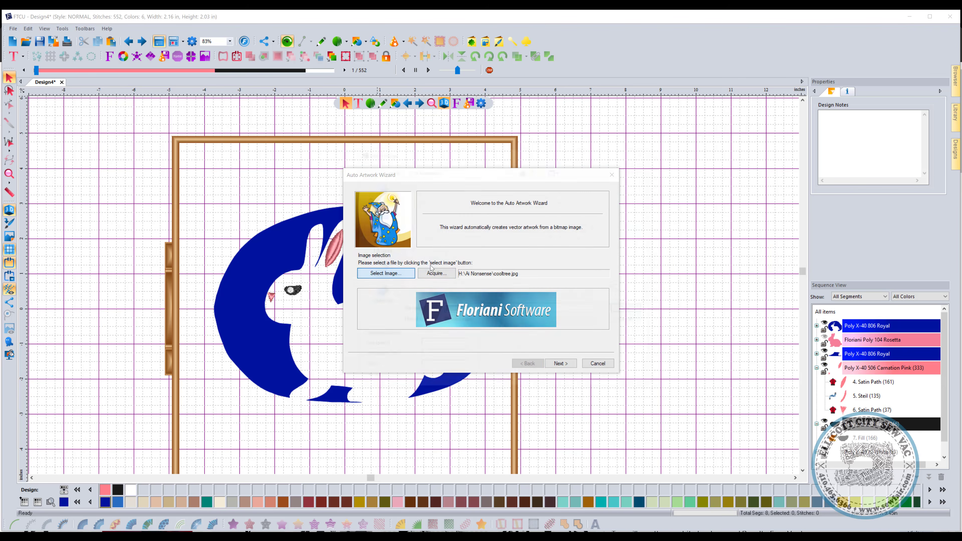
click(386, 333)
drag(648, 204, 634, 265)
click(418, 204)
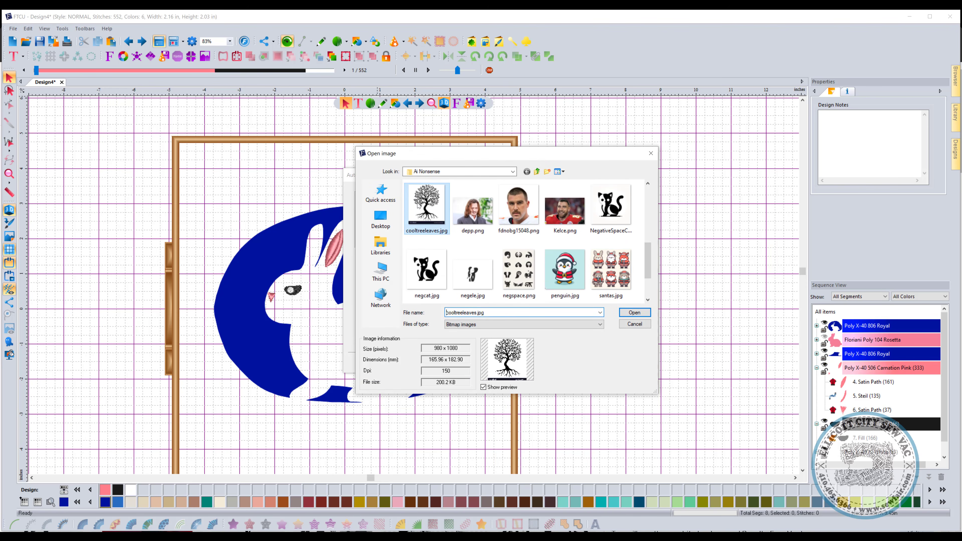
click(639, 313)
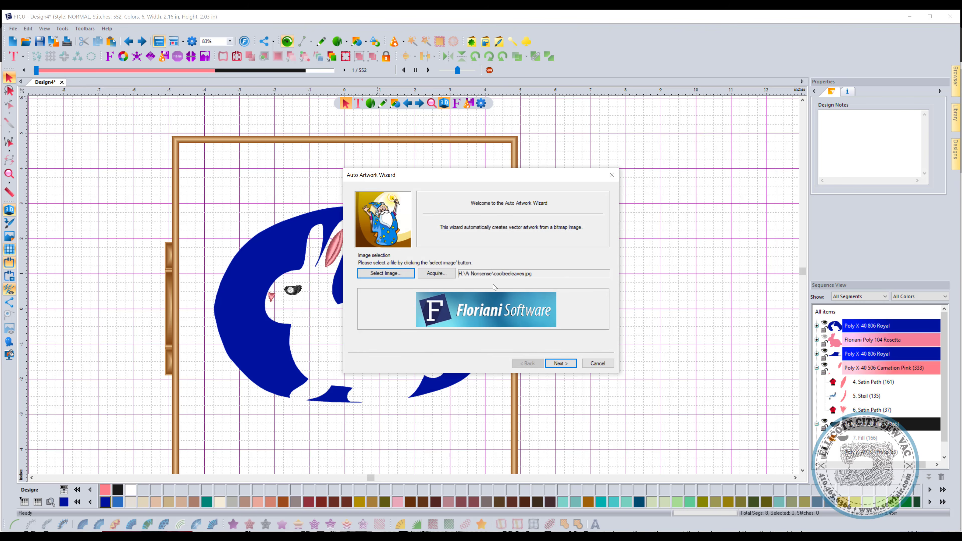
click(561, 363)
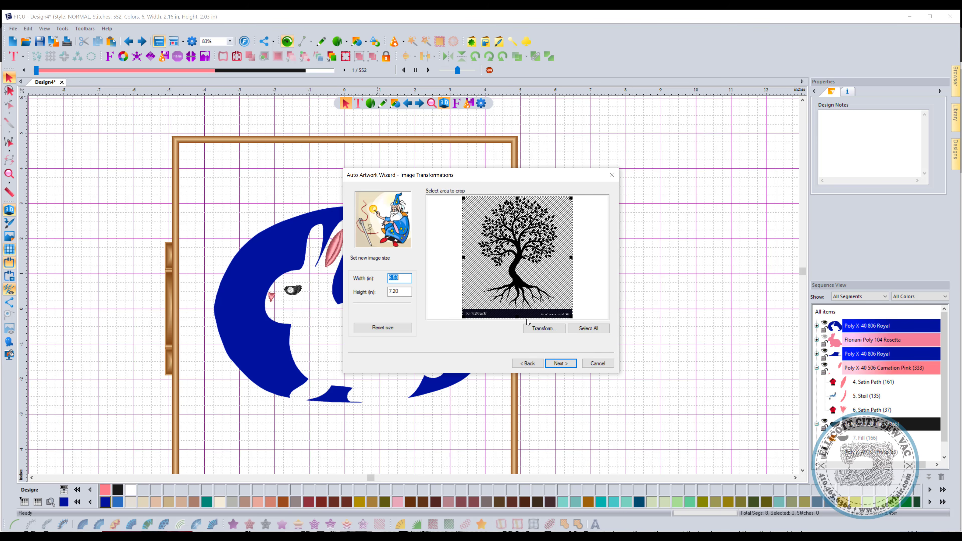
Step: Try cropping the tree image to about 5.17 × 6.68 in, then return to the crop settings from the color reduction
drag(571, 257, 561, 257)
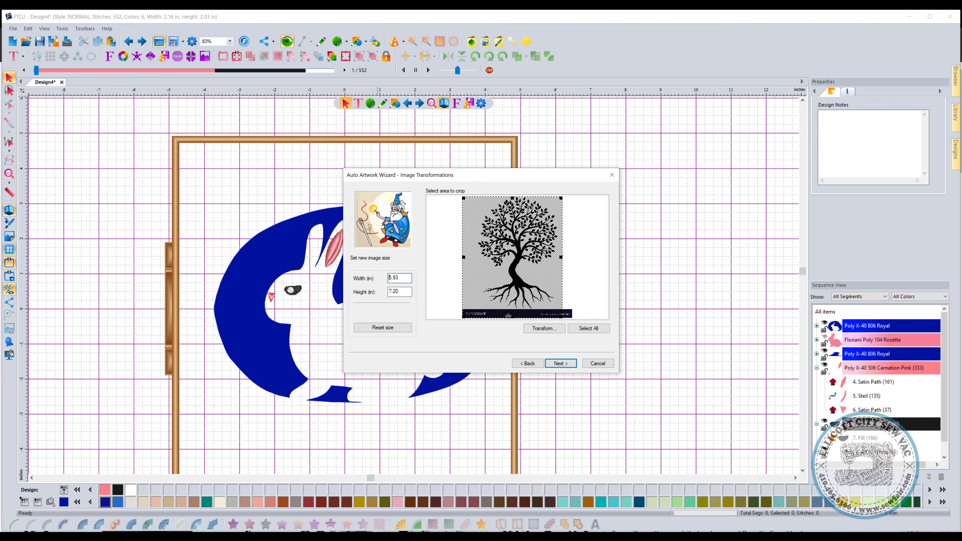
drag(561, 317, 560, 308)
drag(470, 252, 474, 251)
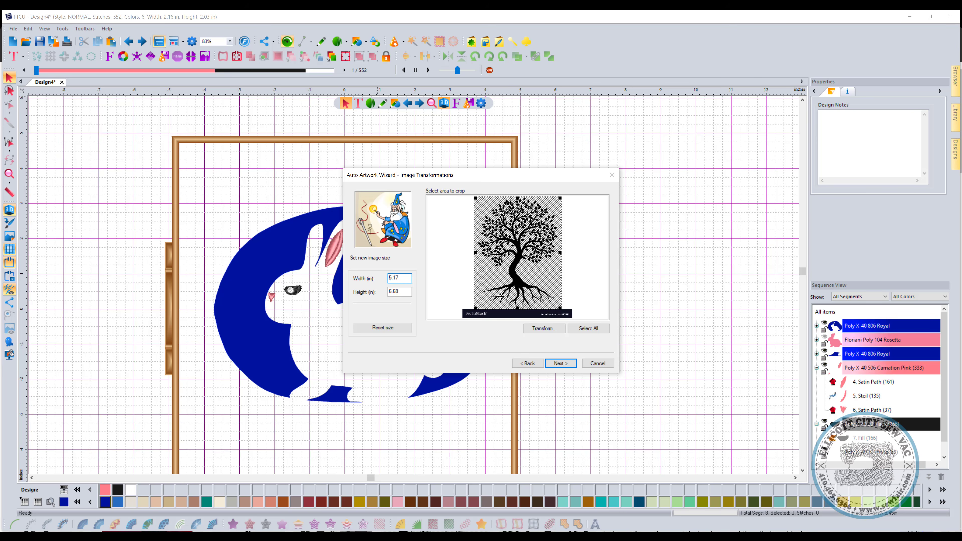
click(566, 362)
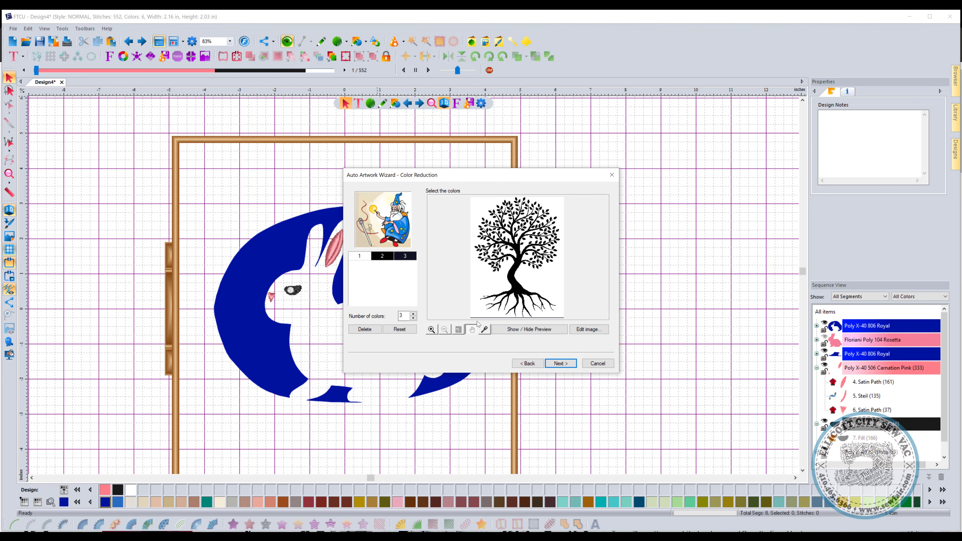
click(524, 364)
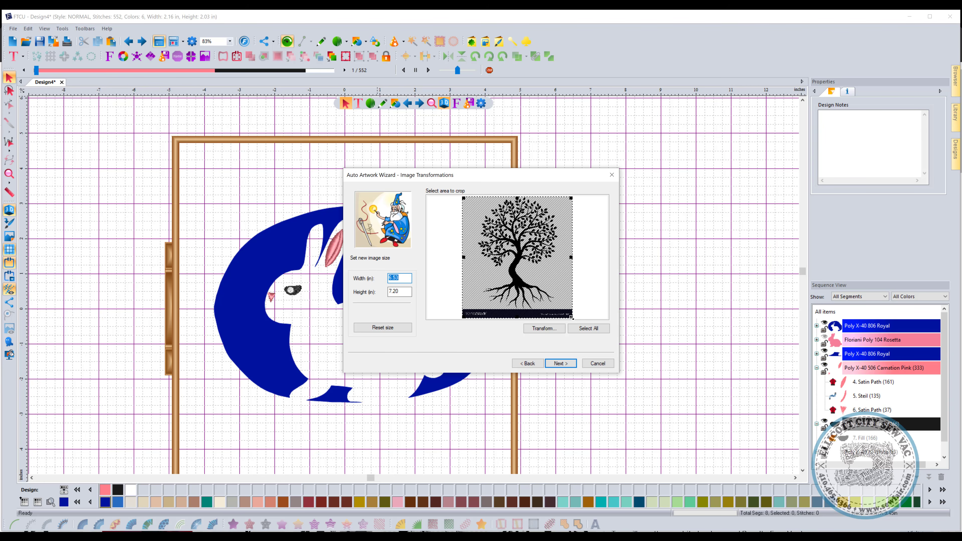
Step: Crop the tree image to about 5.15 in wide, cutting off the side margins and the VectorStock banner beneath the roots
drag(570, 314, 570, 307)
drag(566, 255, 555, 254)
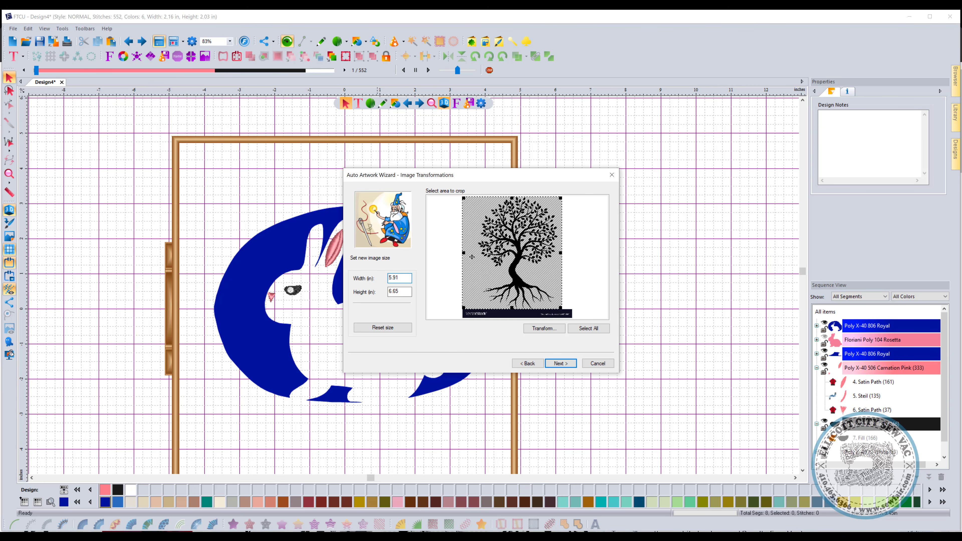
drag(474, 252, 487, 251)
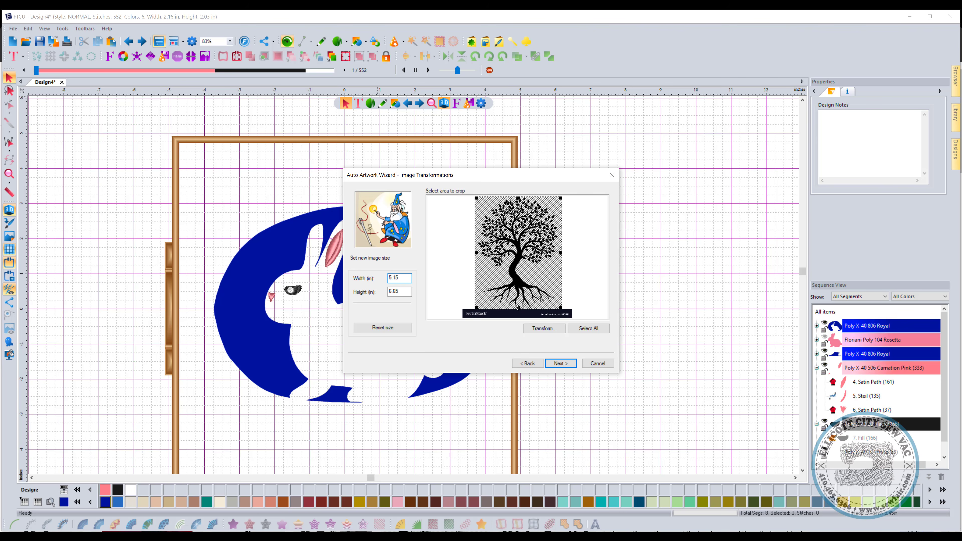
drag(517, 306, 517, 305)
Step: Accept the reduction to two colors and finish vectorizing the tree without filling the background color area
click(560, 363)
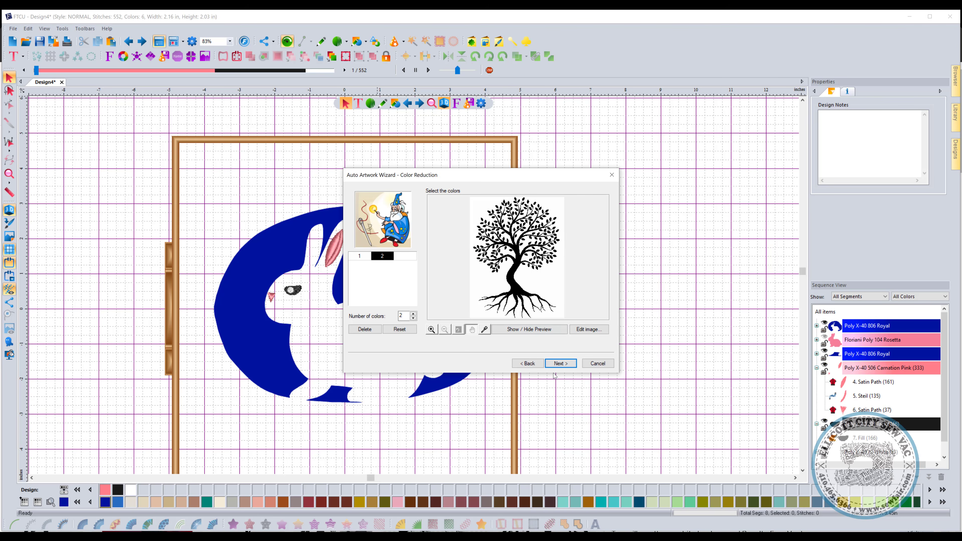
click(564, 364)
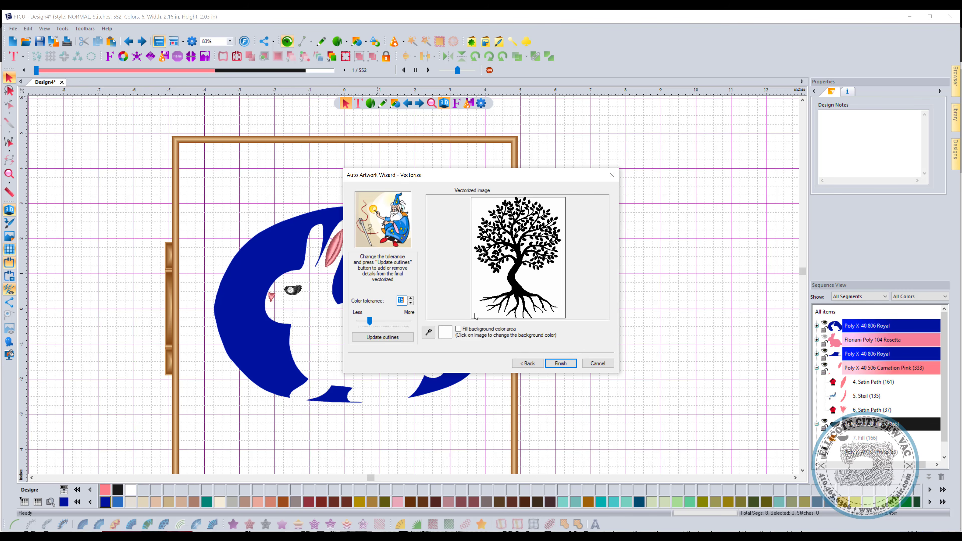
click(561, 363)
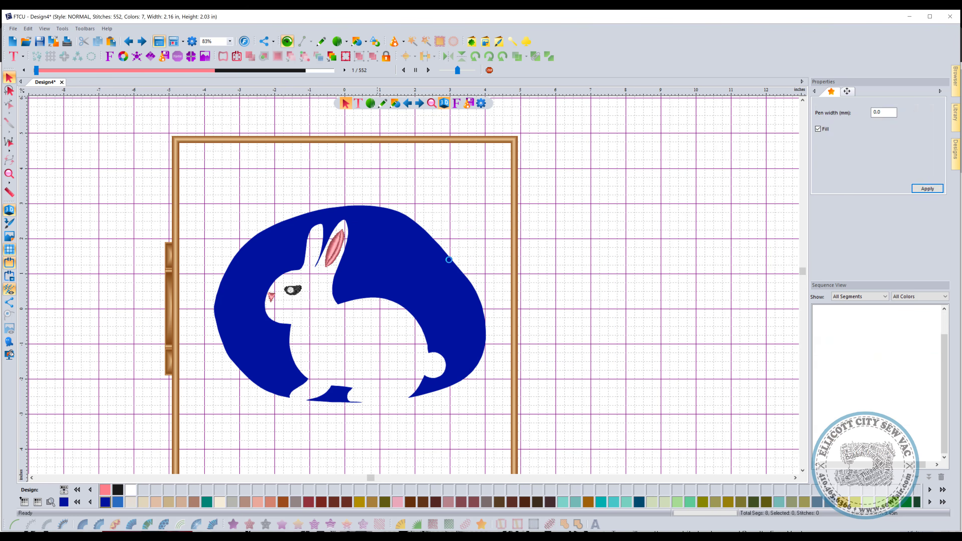
Step: Move the tree beside the bunny, enlarge it to about 9.6 in tall and tilt it so its branches overlap the blue background's right side
drag(422, 281, 632, 288)
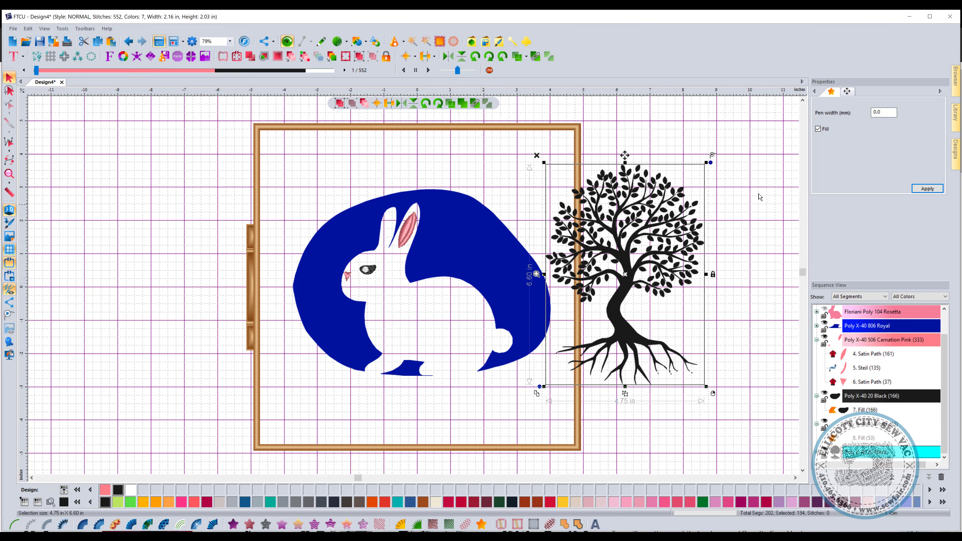
drag(706, 163, 777, 114)
drag(664, 224, 657, 275)
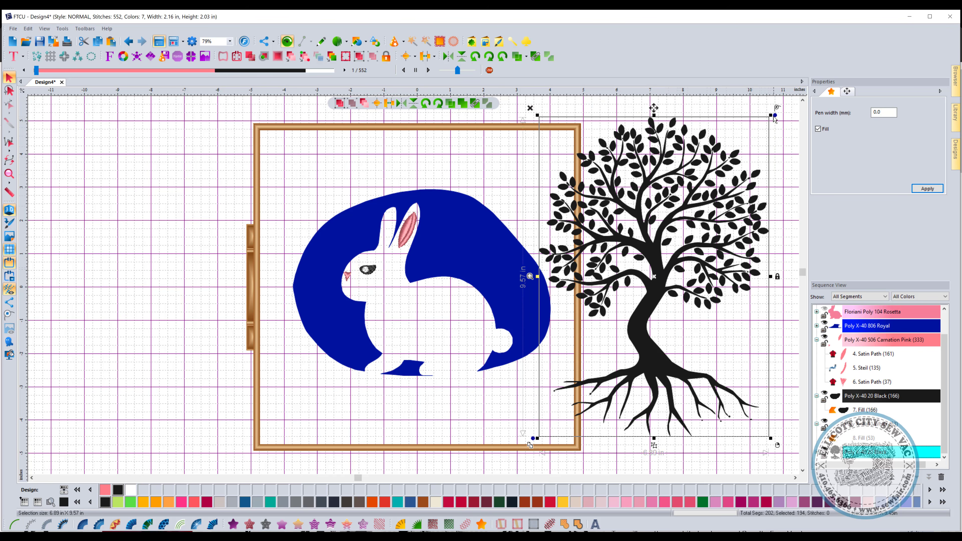
drag(774, 116, 704, 103)
drag(671, 227, 622, 230)
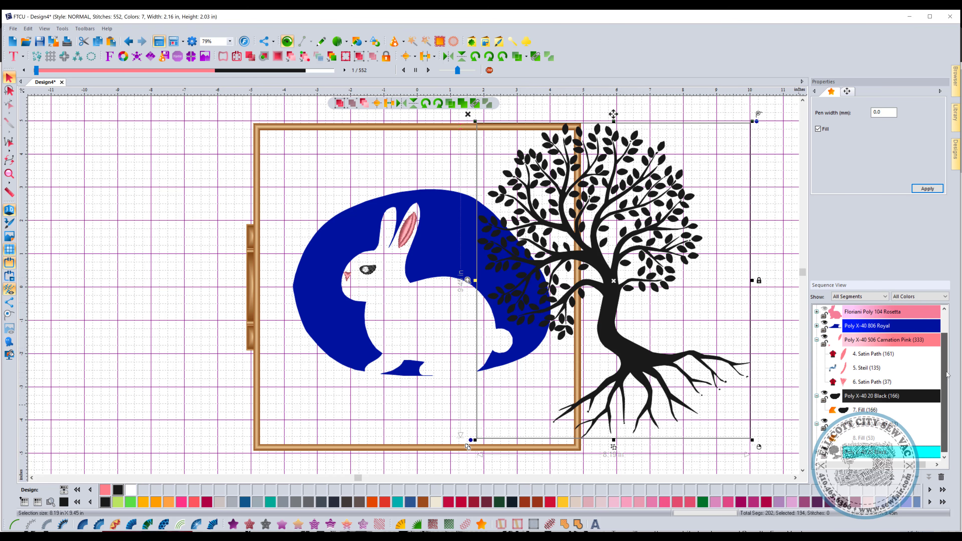
Step: Select the large blue background together with the tree and apply Remove Overlapped Artwork to both
scroll(872, 330, up, 1)
click(868, 328)
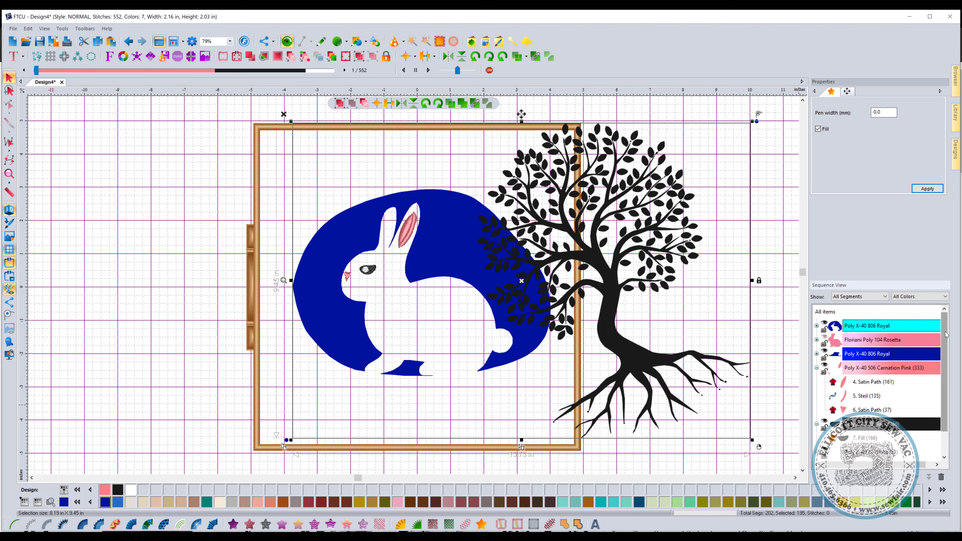
scroll(924, 326, down, 1)
scroll(934, 329, up, 1)
scroll(924, 379, down, 1)
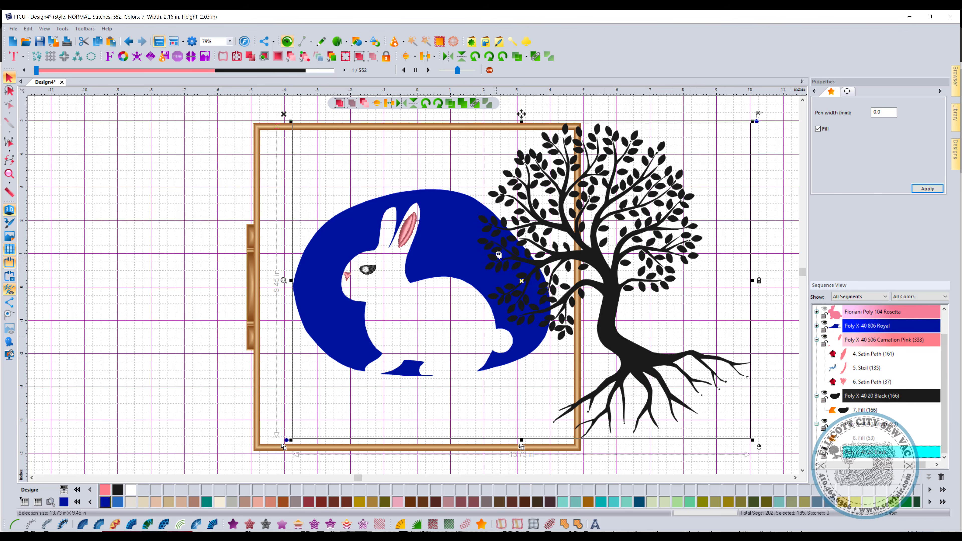
drag(496, 254, 507, 258)
right_click(507, 259)
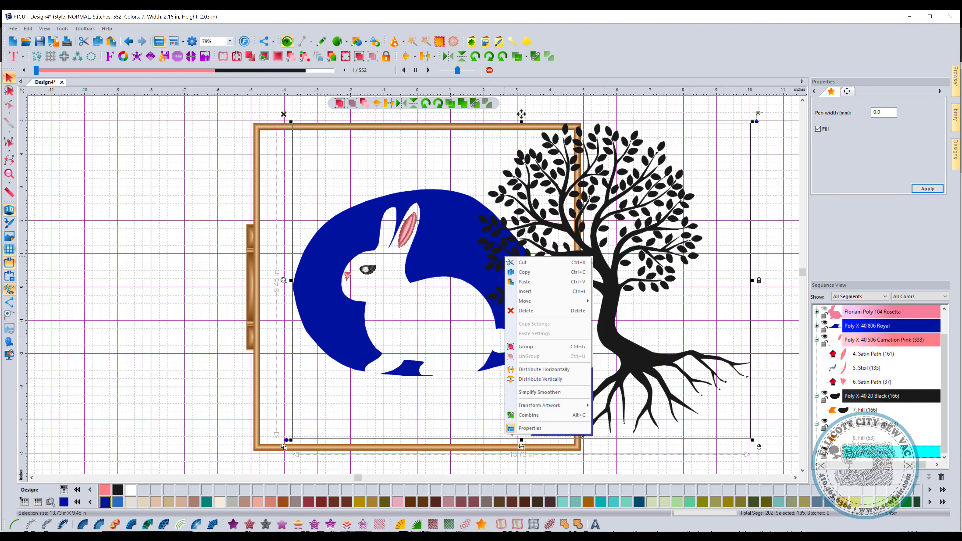
mouse_move(568, 405)
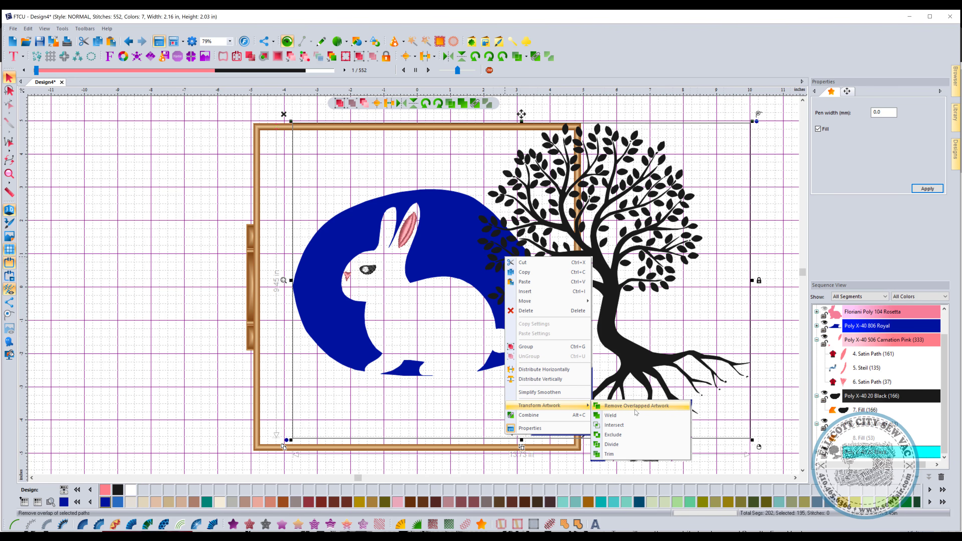
click(606, 405)
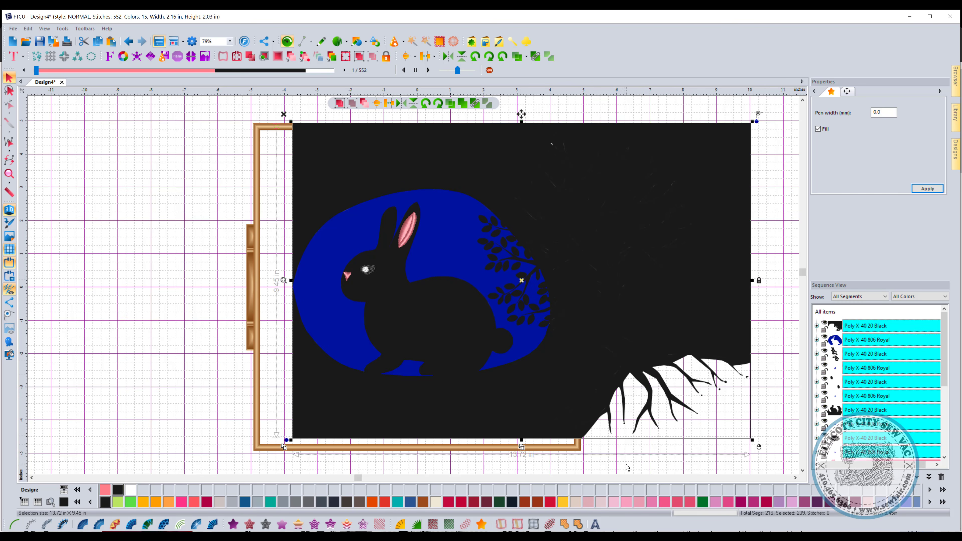
Step: Delete the five leftover Poly X-40 20 Black artwork groups above the pink bunny in the sequence, keeping the blue background pieces
click(630, 444)
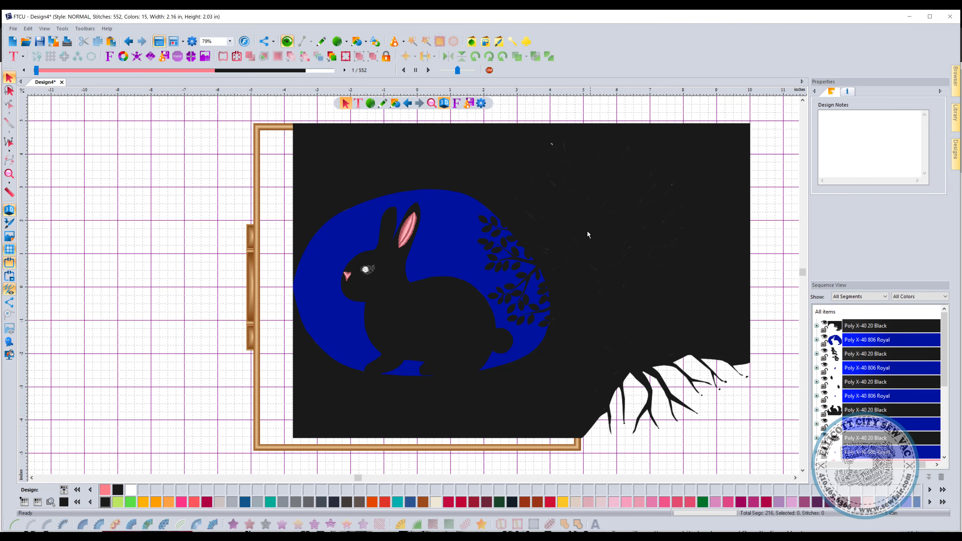
click(866, 327)
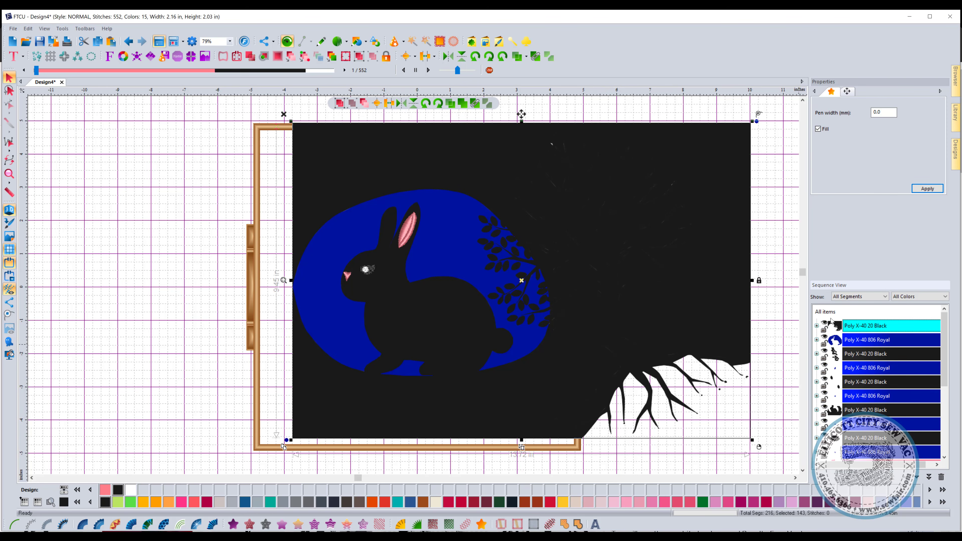
key(Delete)
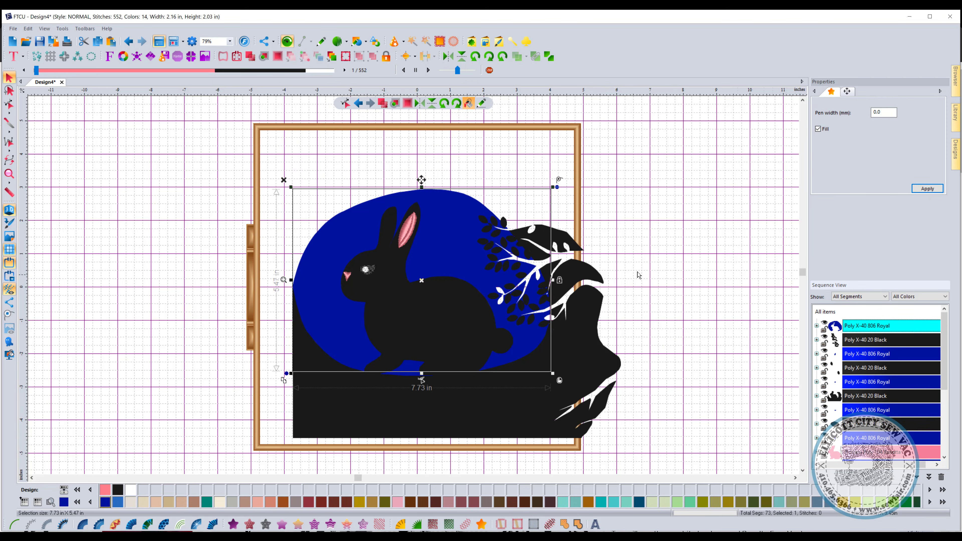
click(876, 339)
key(Delete)
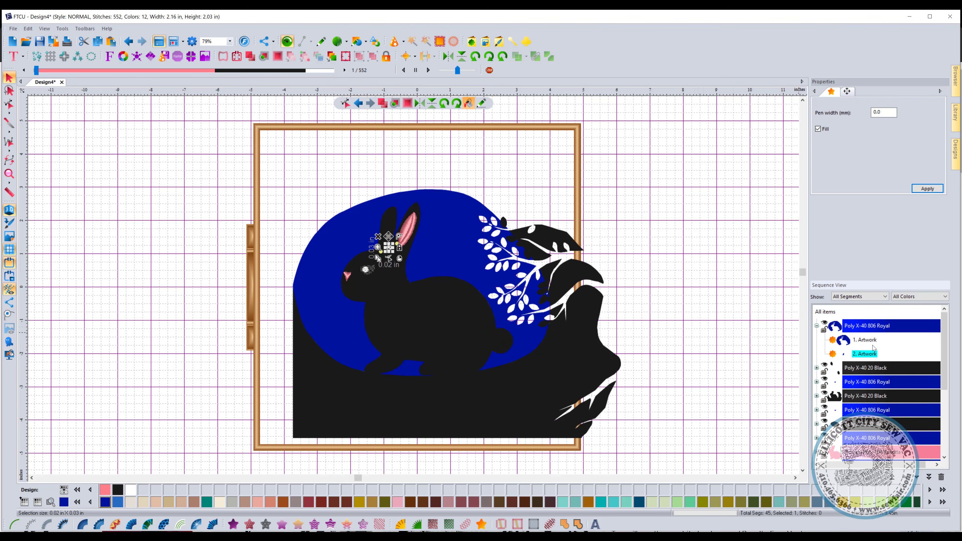
click(866, 368)
key(Delete)
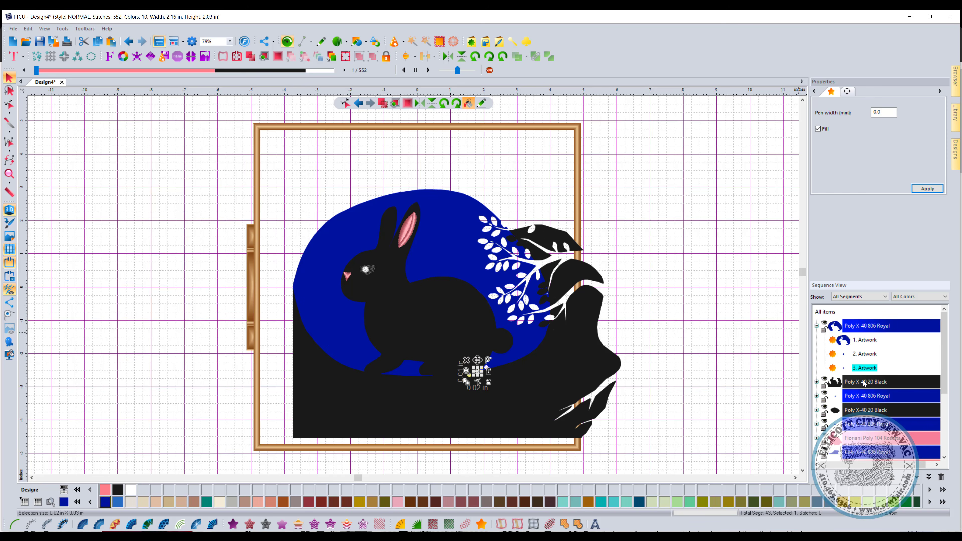
click(864, 384)
key(Delete)
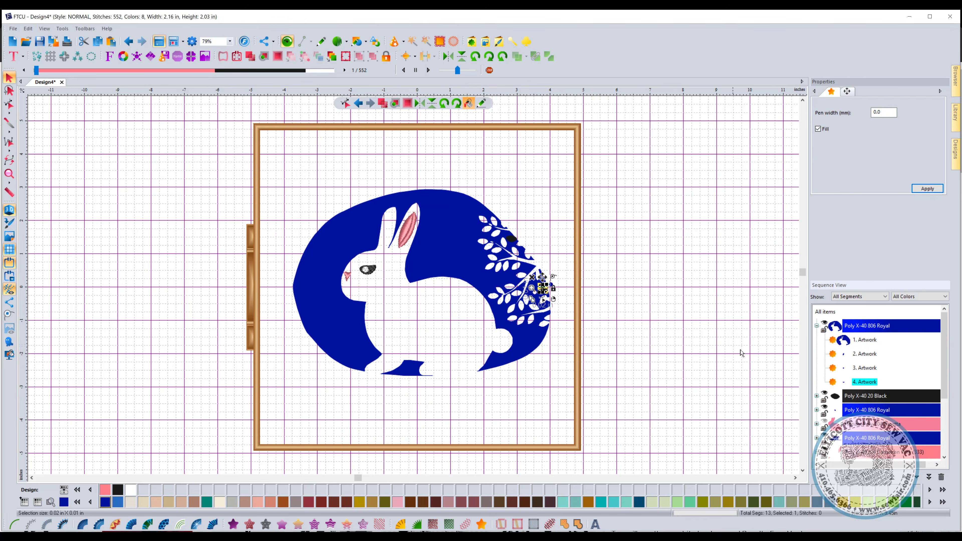
click(860, 397)
key(Delete)
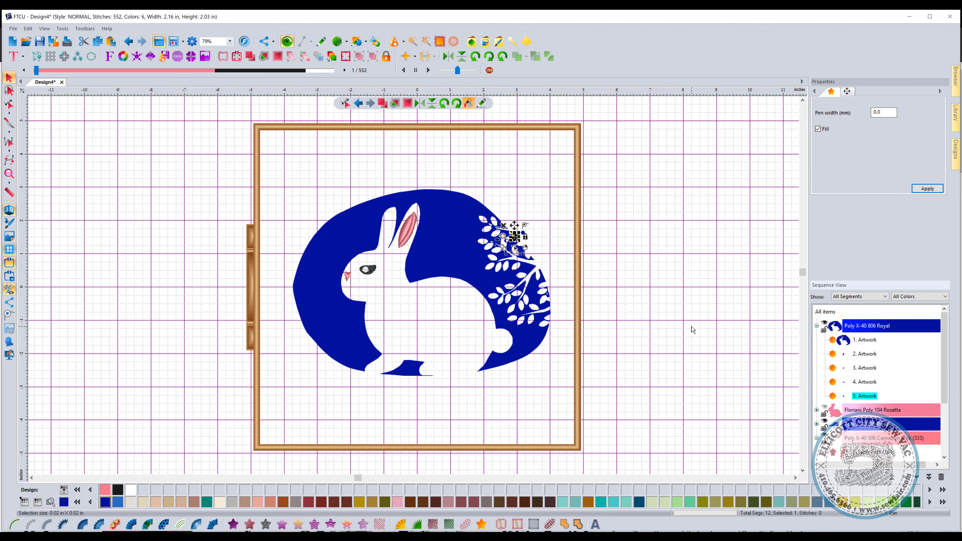
Step: Check the small Poly X-40 806 Royal artwork pieces and the Poly X-40 20 Black fill in the sequence, leaving nothing selected
scroll(865, 364, down, 1)
scroll(865, 365, up, 1)
click(864, 355)
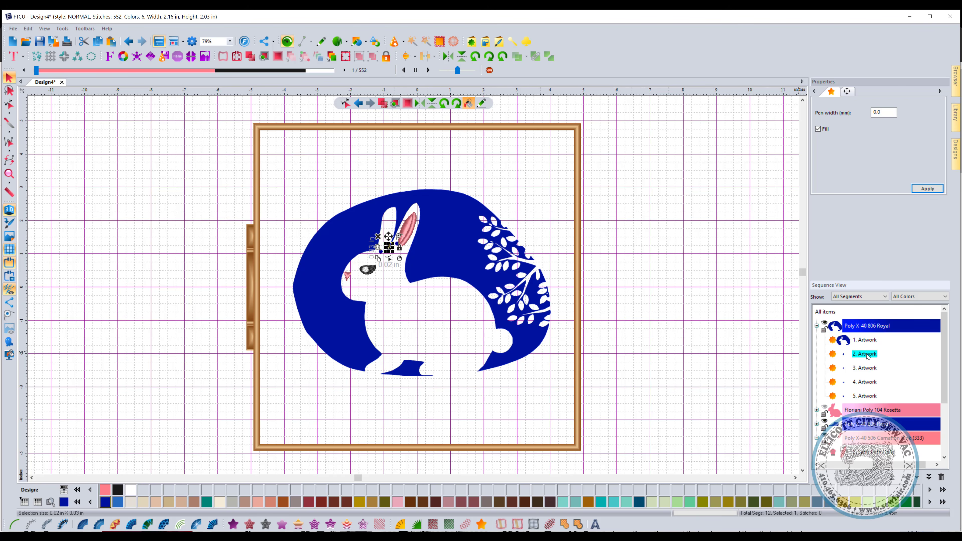
drag(939, 365, 939, 406)
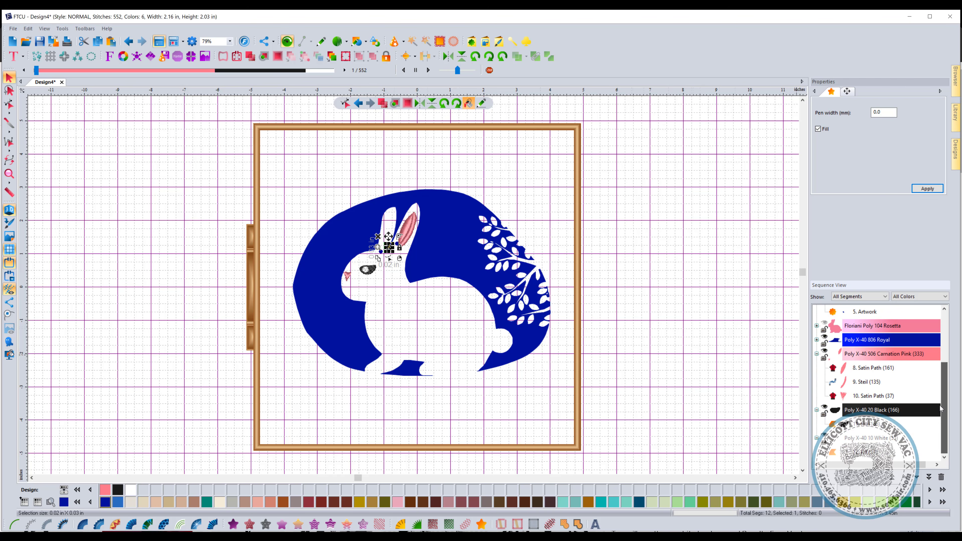
click(870, 425)
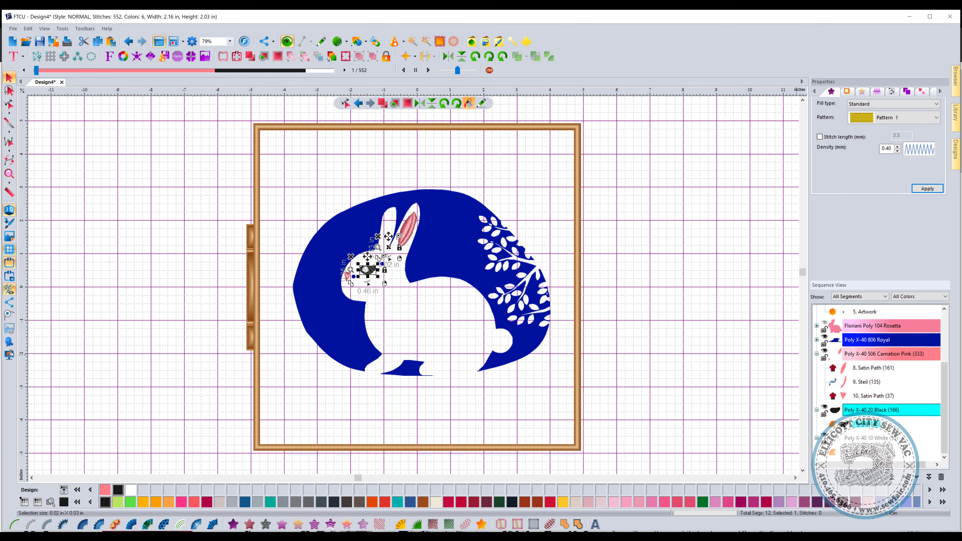
click(689, 357)
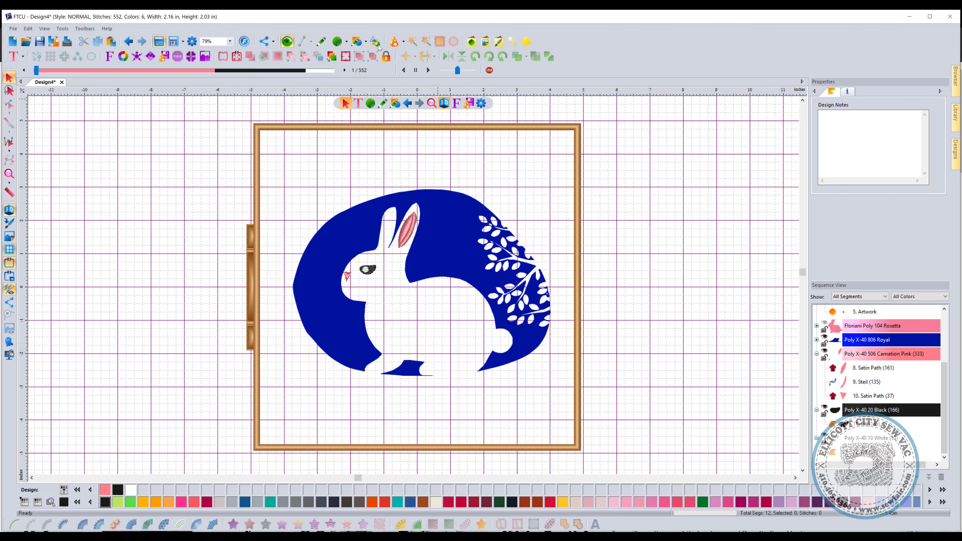
Step: Start the Auto Artwork Wizard on the tree image again and crop it to the upper canopy, about 3.2 by 2.27 in
click(396, 43)
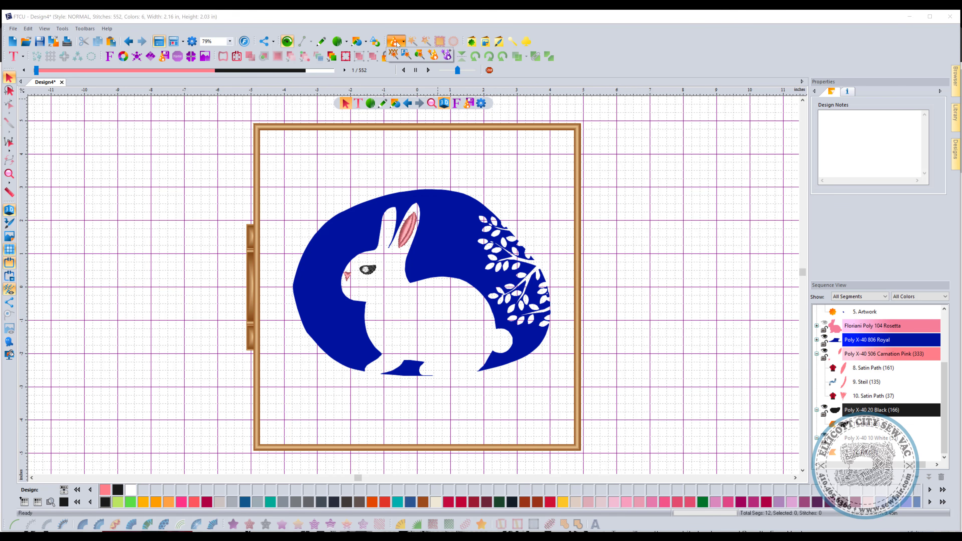
click(419, 55)
click(559, 365)
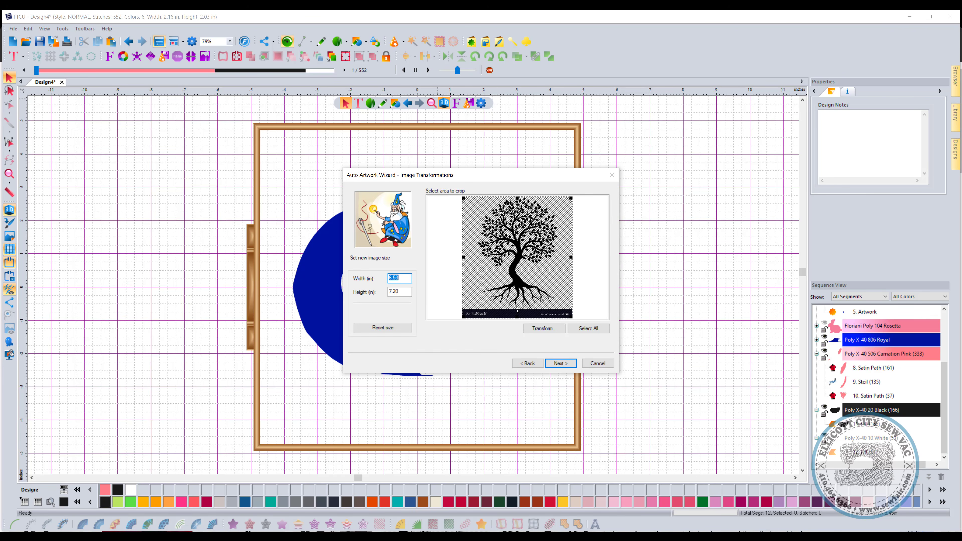
drag(524, 230, 509, 219)
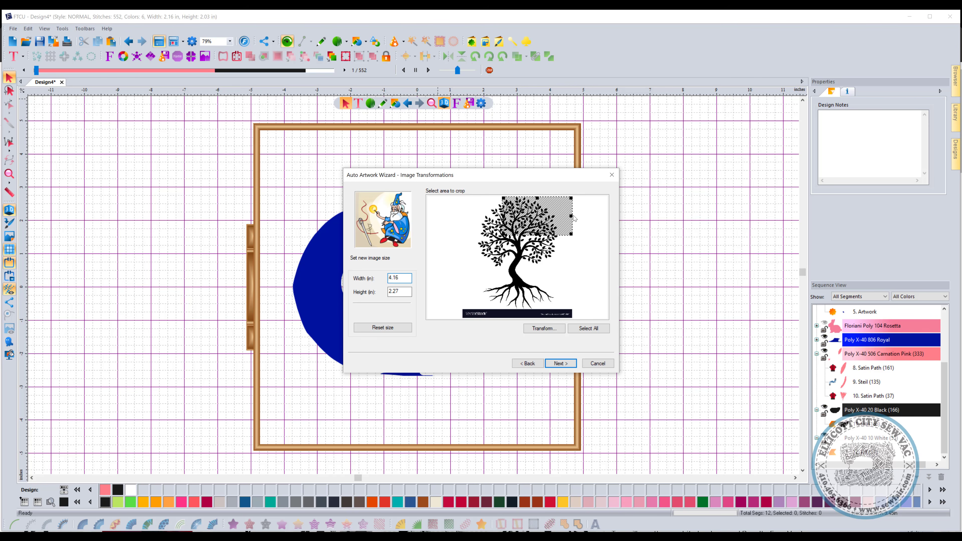
drag(569, 216, 559, 217)
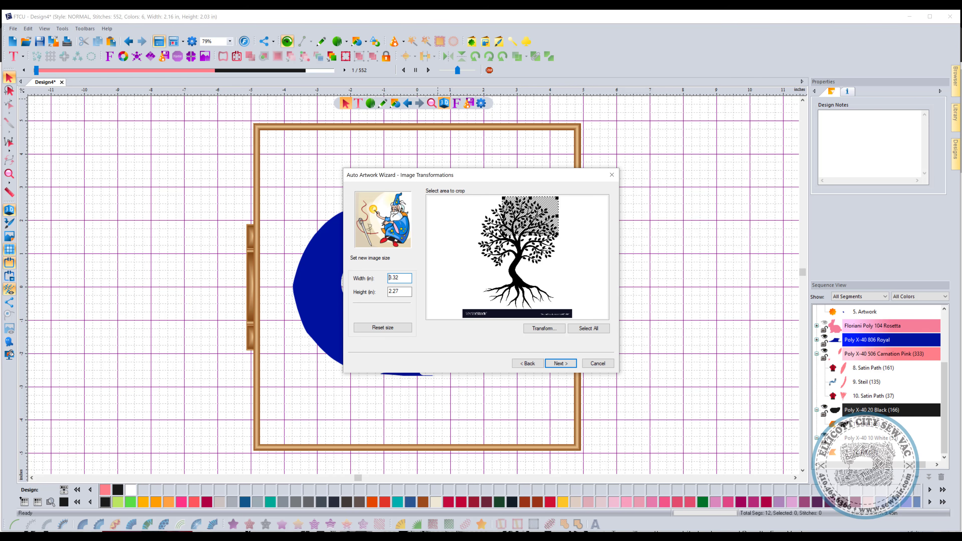
Step: Accept the reduction to two colors and vectorize the cropped branches without filling the background color area
click(558, 363)
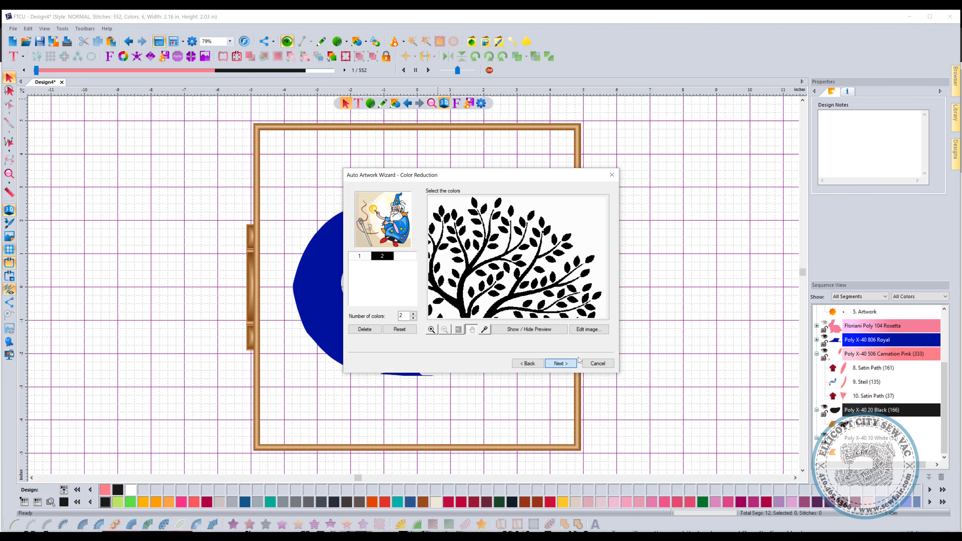
click(564, 363)
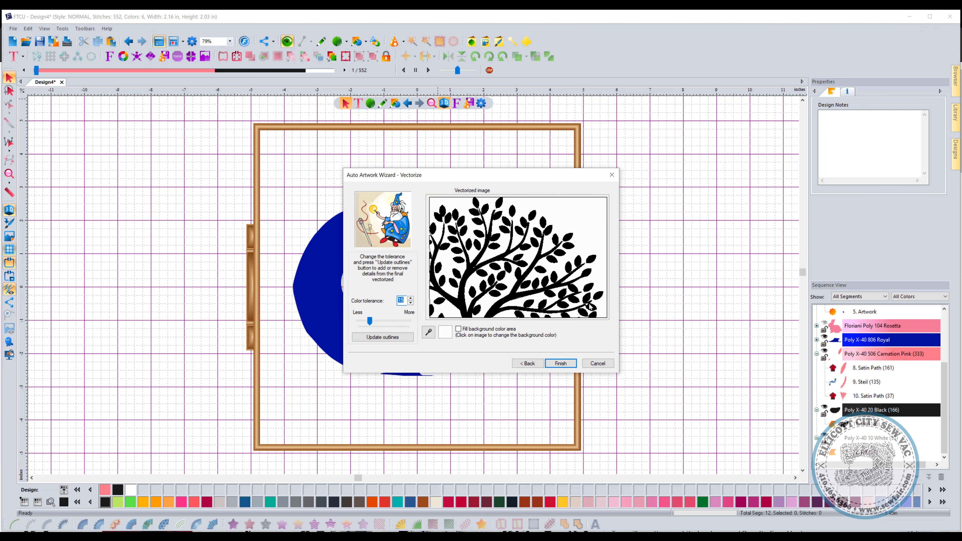
click(561, 364)
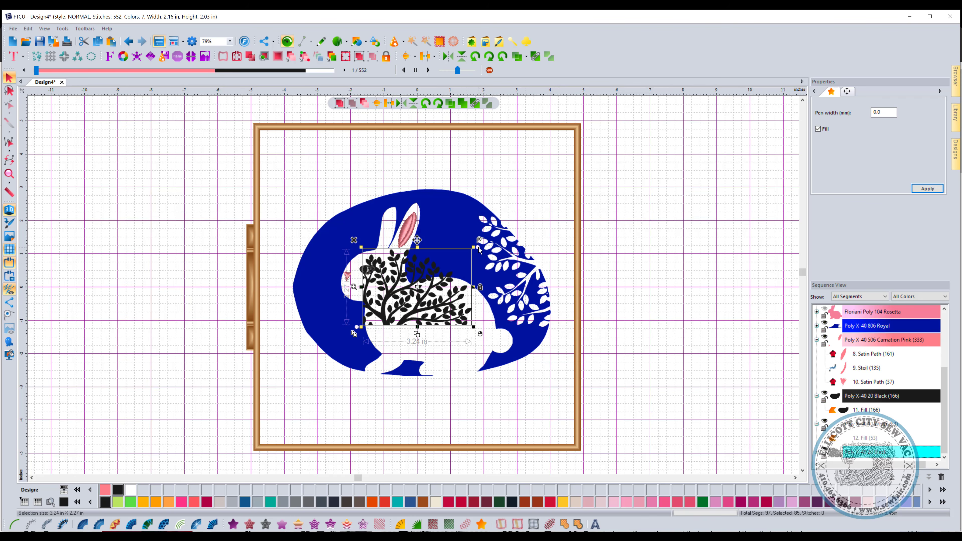
Step: Rotate the new branches about -120 degrees, move them to the bunny's face side and enlarge them to about 6.78 by 6.72 in
drag(479, 240, 427, 348)
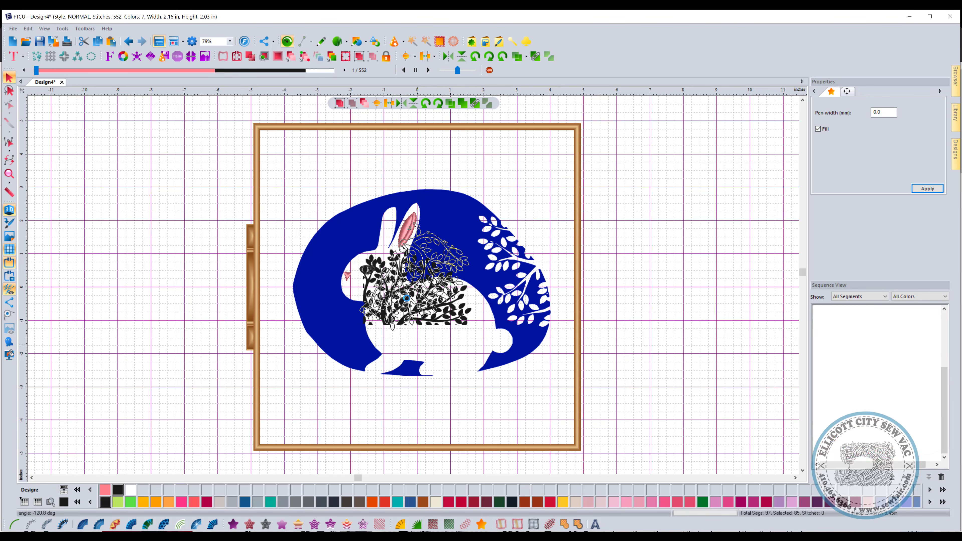
drag(421, 289, 318, 243)
drag(257, 289, 139, 403)
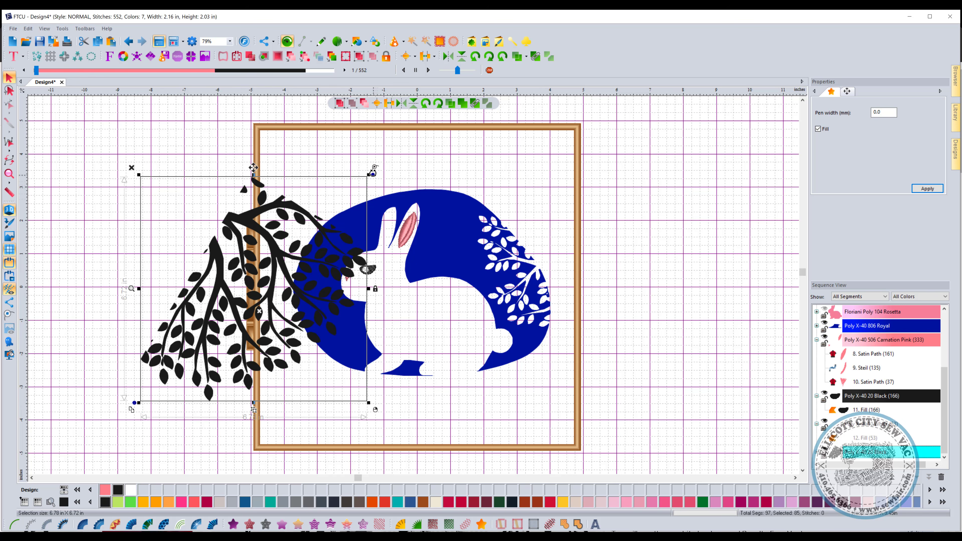
click(375, 177)
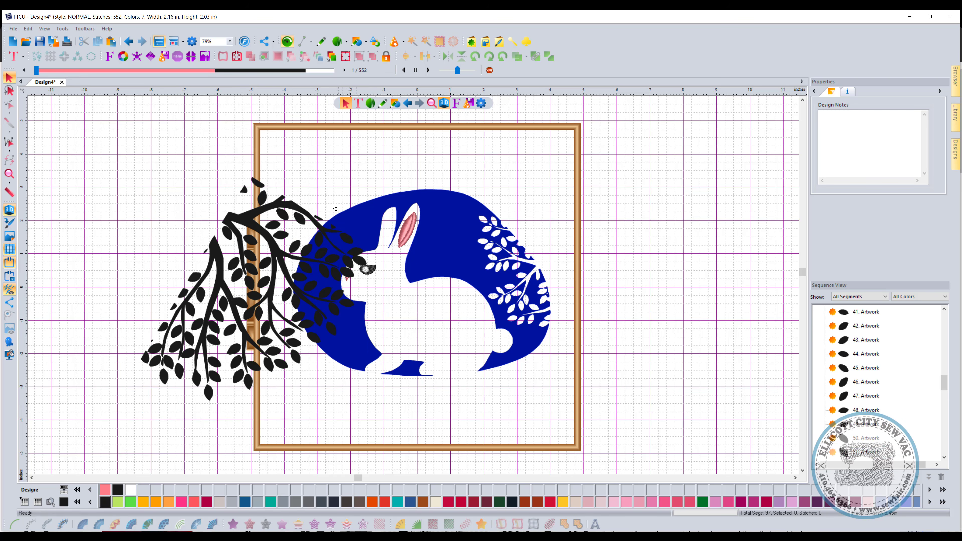
Step: Reselect the whole black branch group, tilt it, shrink it to about 4.62 by 5.82 in and overlap the blue background's upper left edge
scroll(882, 364, up, 10)
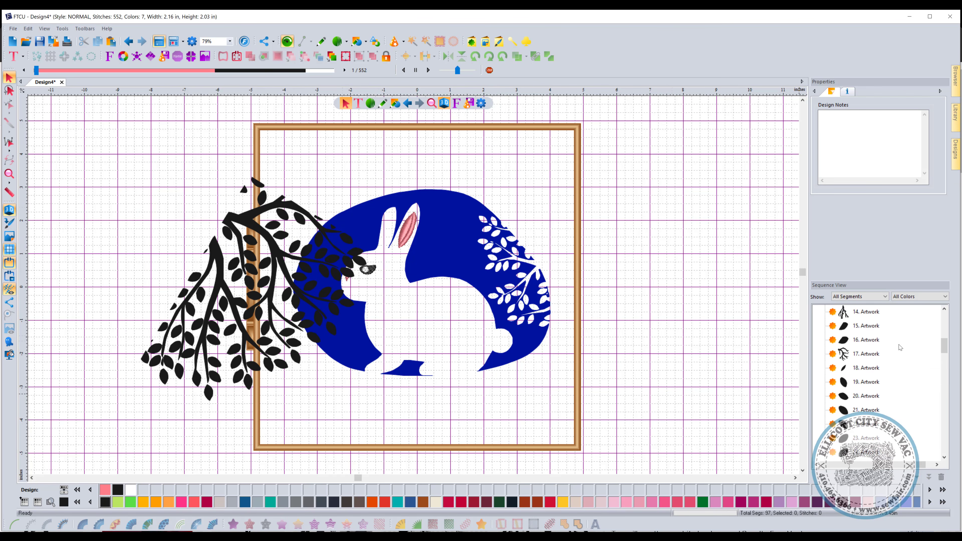
click(865, 368)
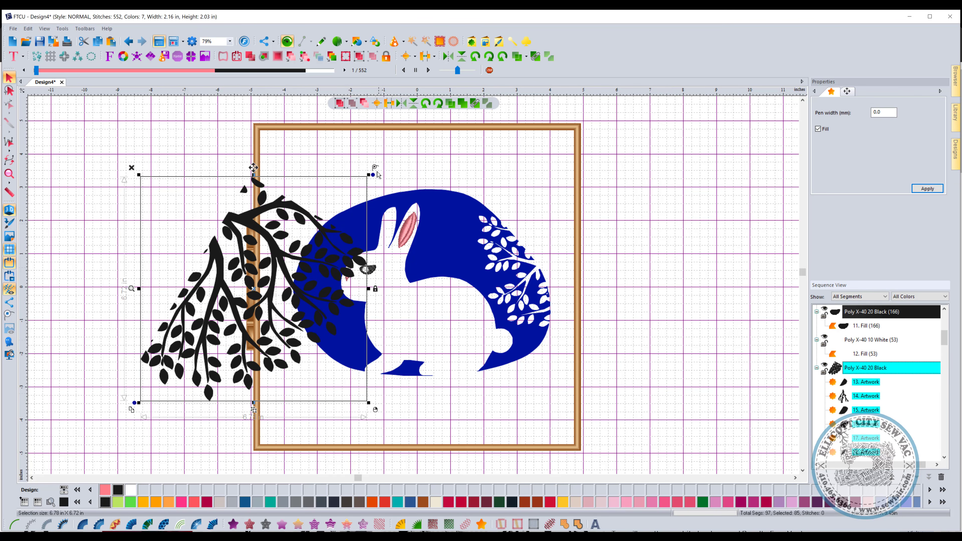
drag(373, 175, 316, 154)
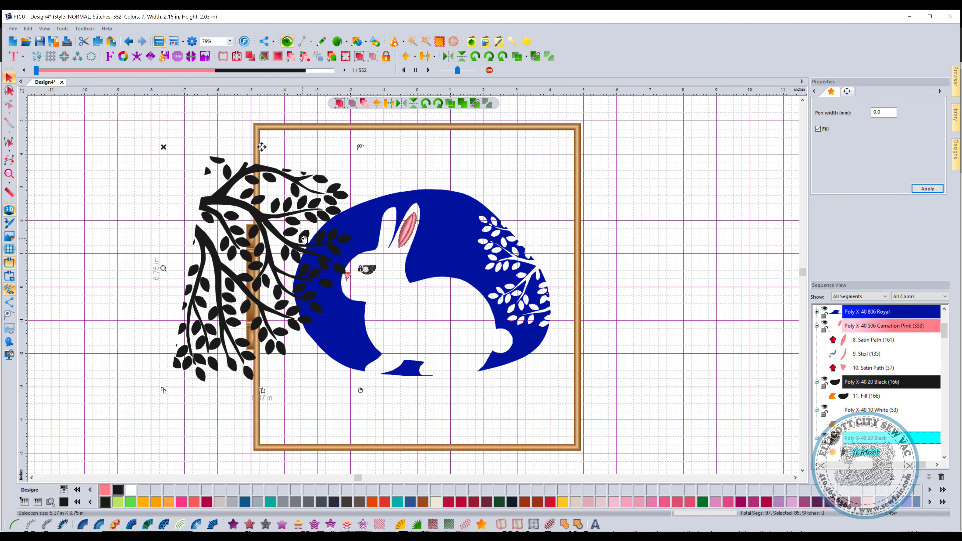
drag(304, 238, 295, 238)
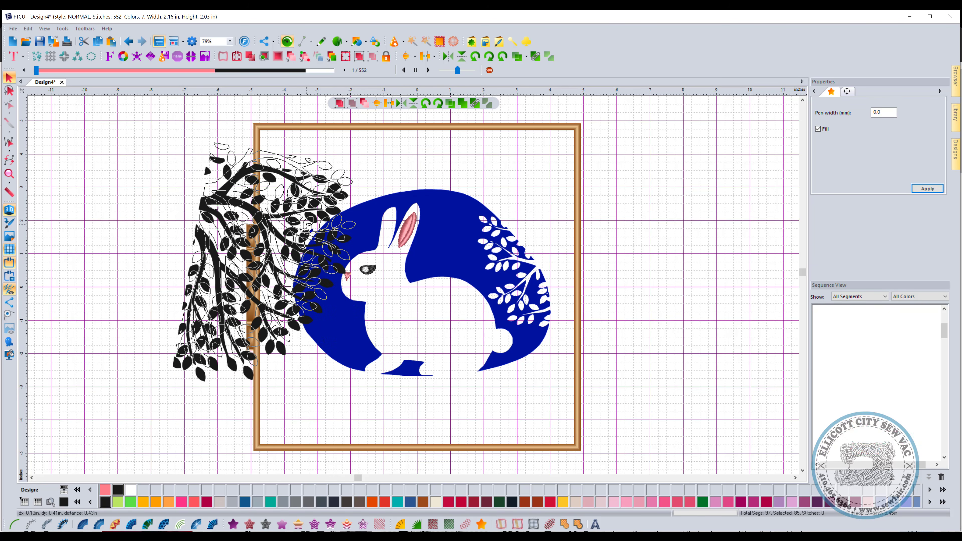
drag(357, 370, 332, 337)
drag(244, 264, 274, 257)
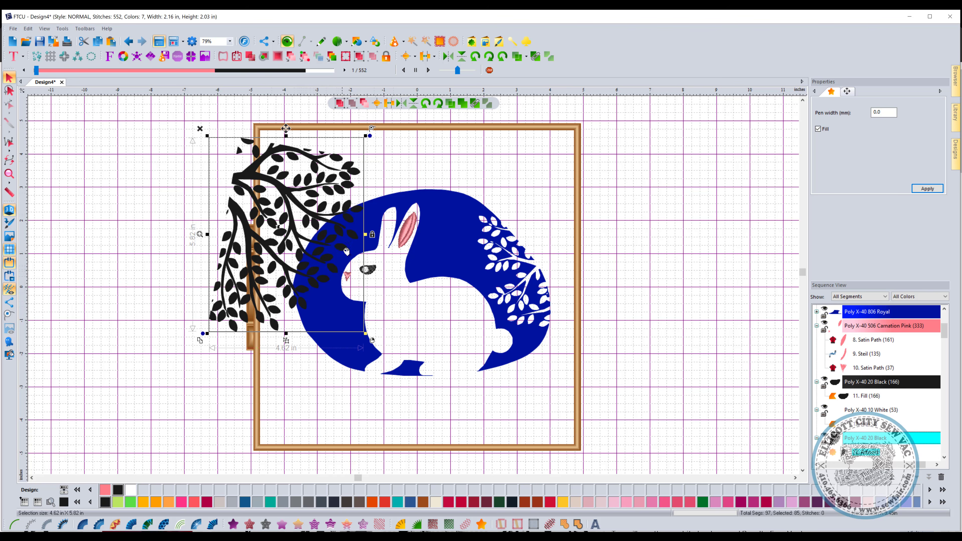
Step: Add the large blue background to the branch selection and try removing the overlapped artwork from both
shift+click(402, 233)
right_click(327, 219)
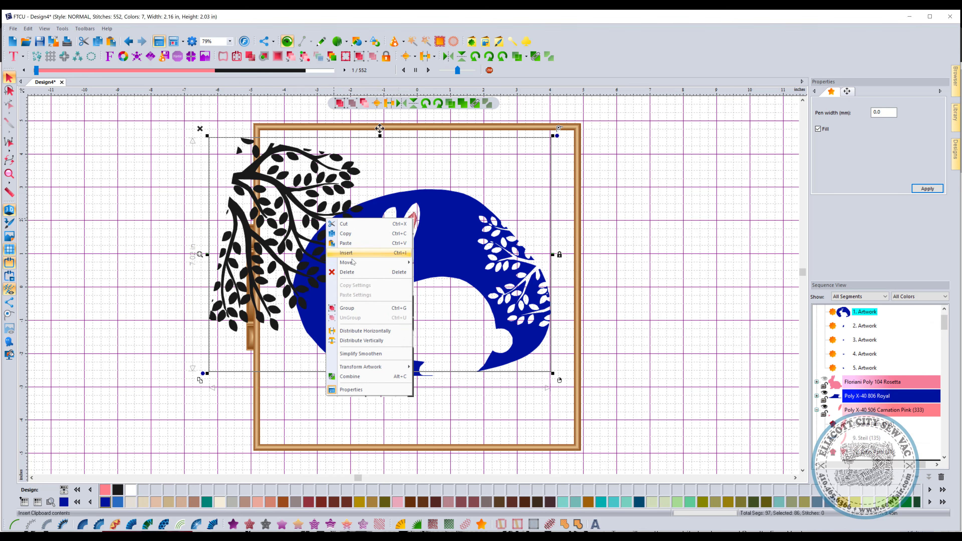
mouse_move(360, 370)
click(451, 369)
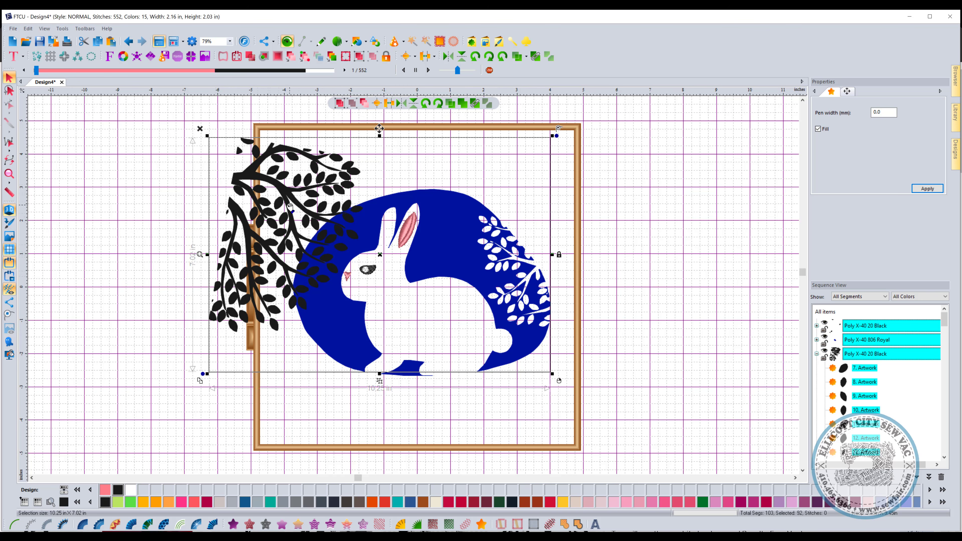
Step: Try moving the largest Poly X-40 20 Black group, alone and with the first black group, off the background, undoing each move
click(858, 354)
drag(298, 198, 275, 390)
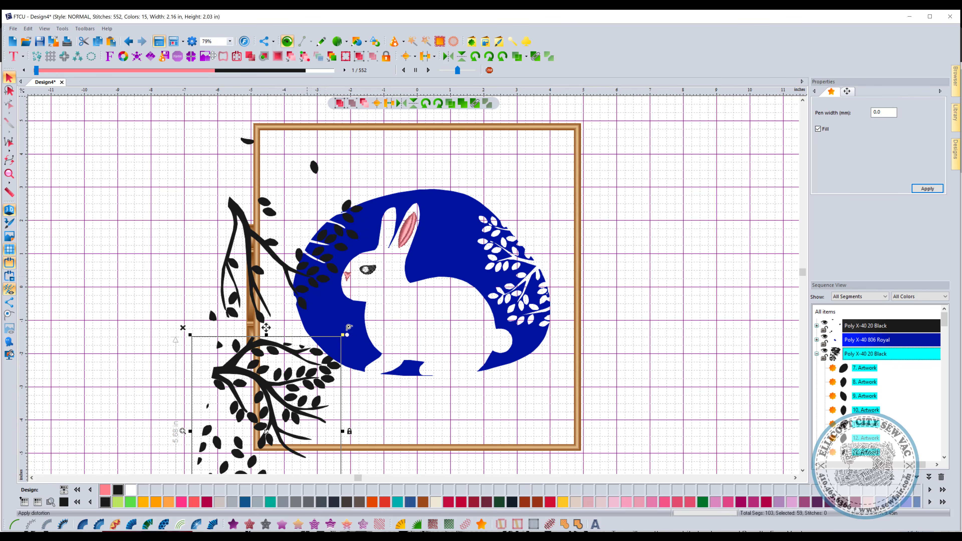
click(129, 41)
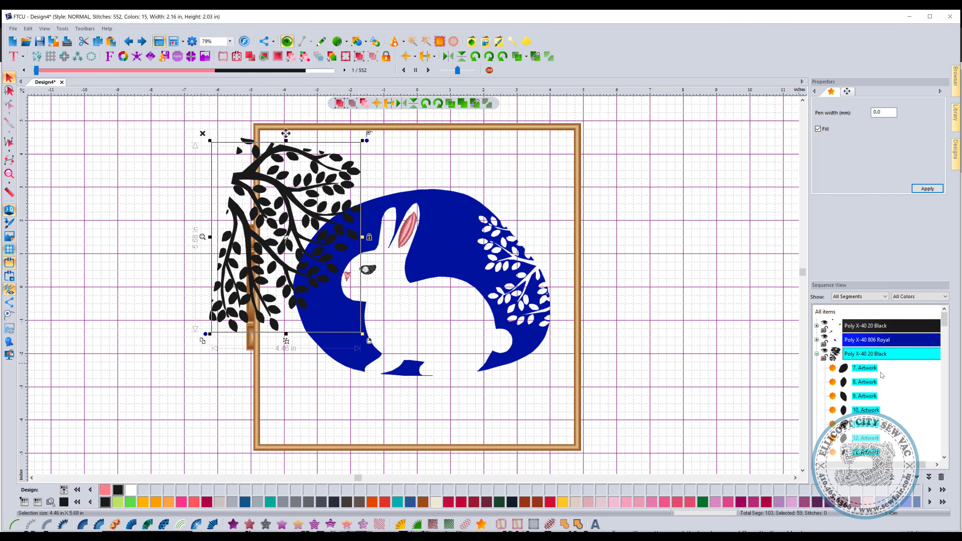
click(869, 329)
drag(267, 268, 240, 253)
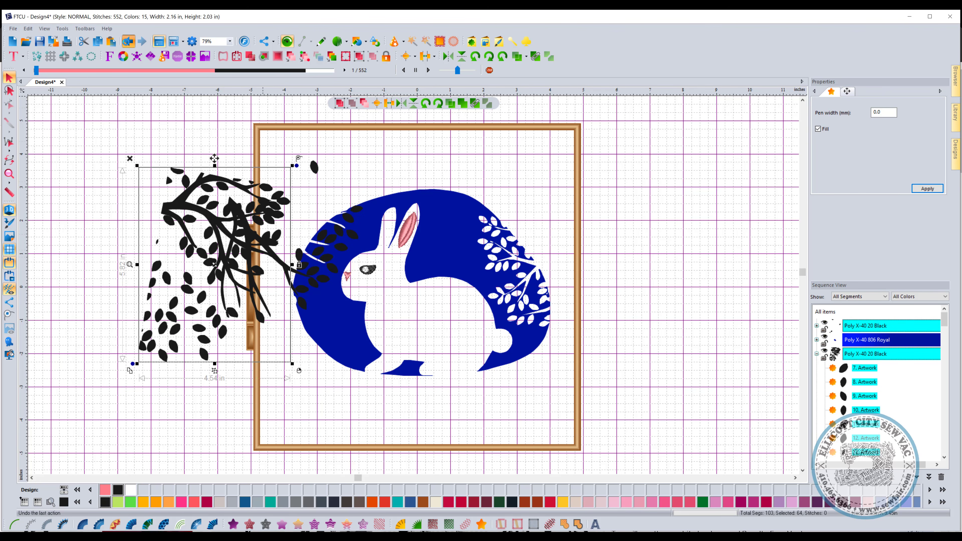
click(128, 40)
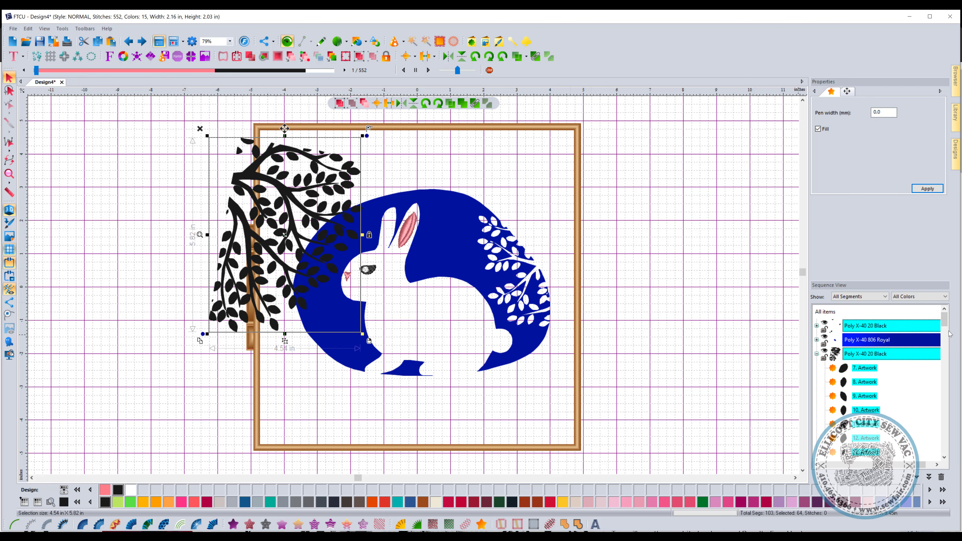
Step: Select the four Poly X-40 20 Black groups listed before the large blue background, try moving and deleting them, and undo back through the overlap removal
click(817, 354)
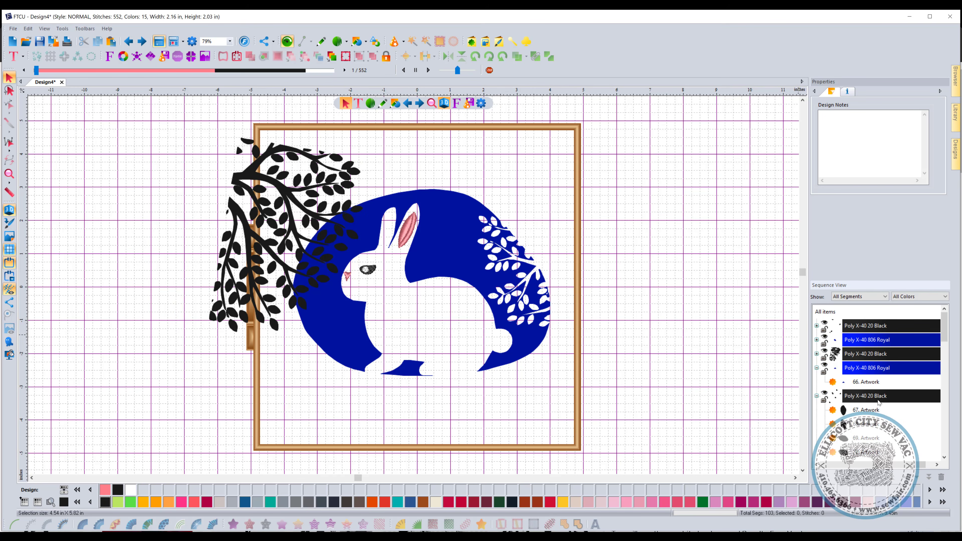
click(870, 397)
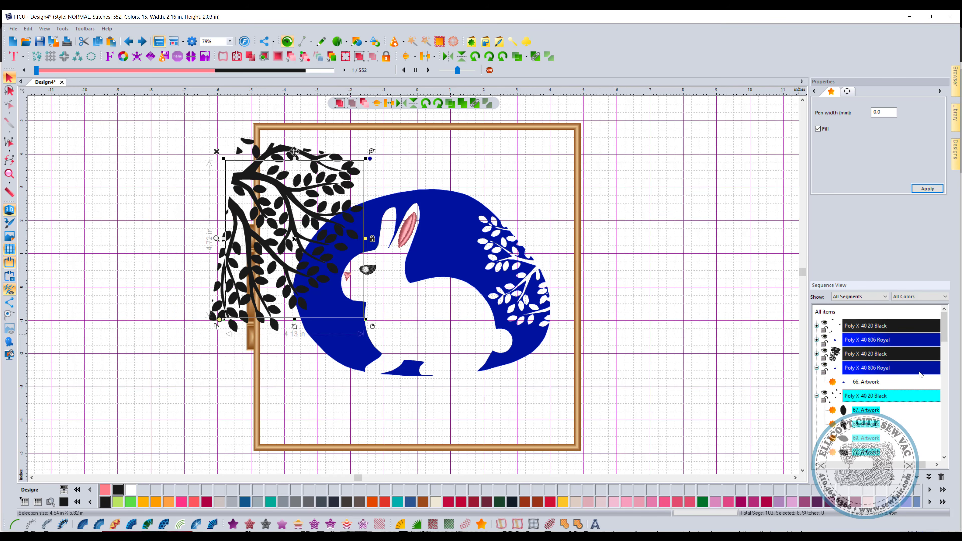
ctrl+click(869, 357)
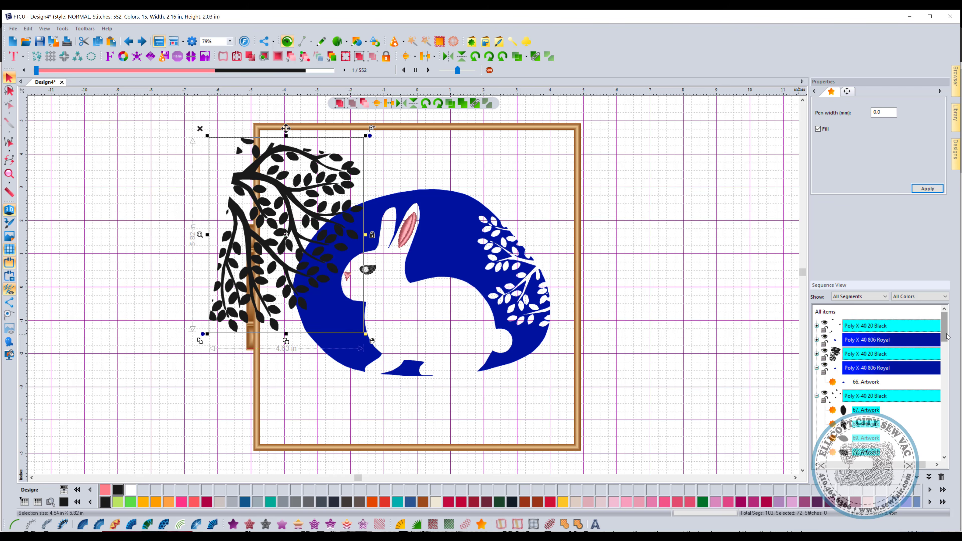
drag(946, 338, 940, 376)
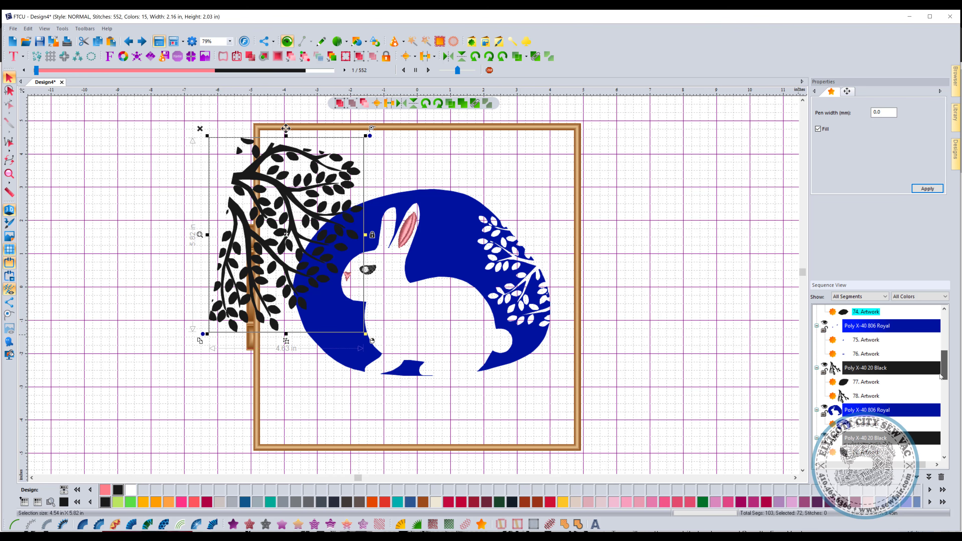
ctrl+click(879, 369)
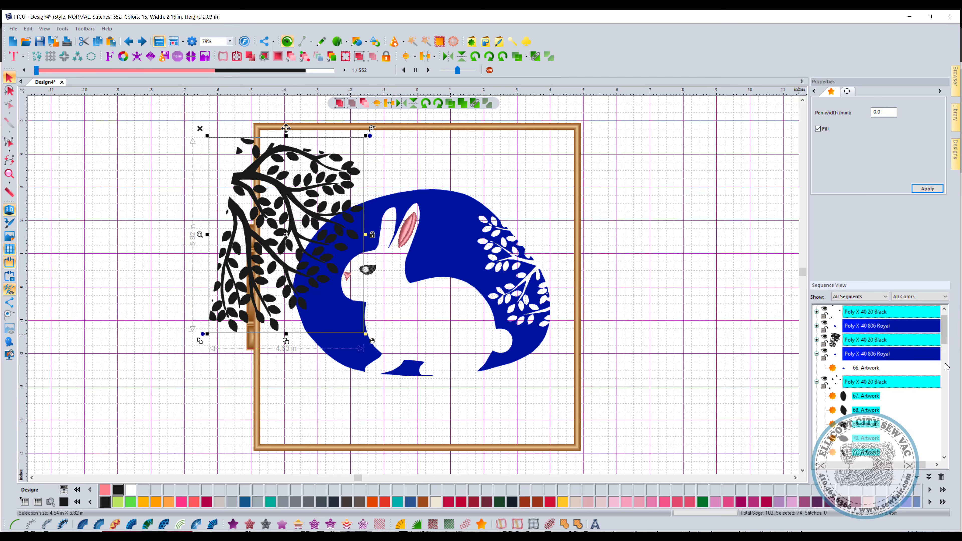
drag(947, 337, 943, 381)
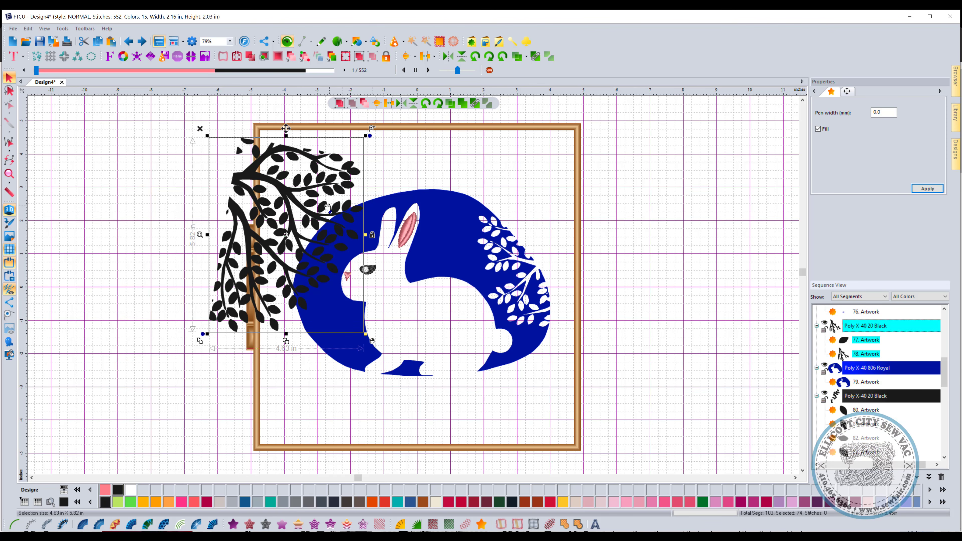
drag(290, 209, 237, 212)
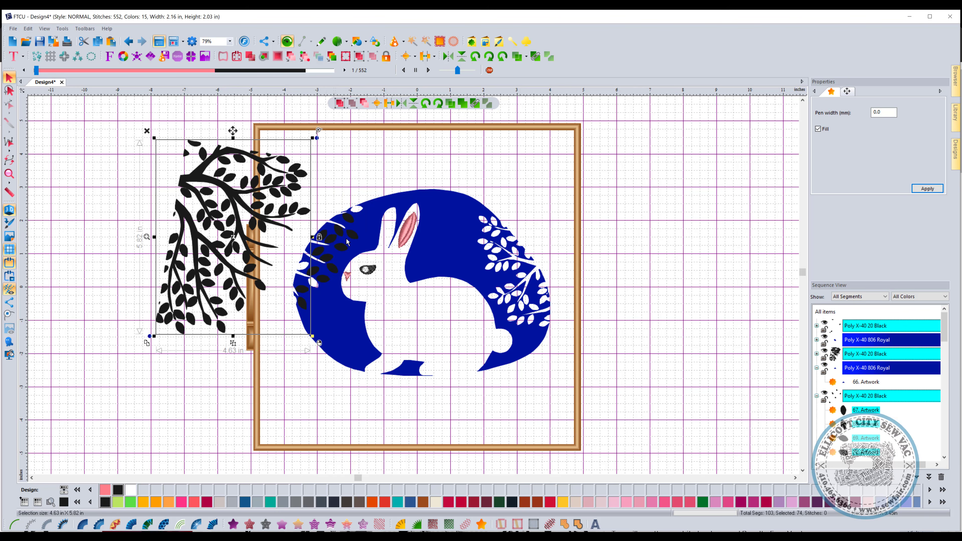
key(ctrl+z)
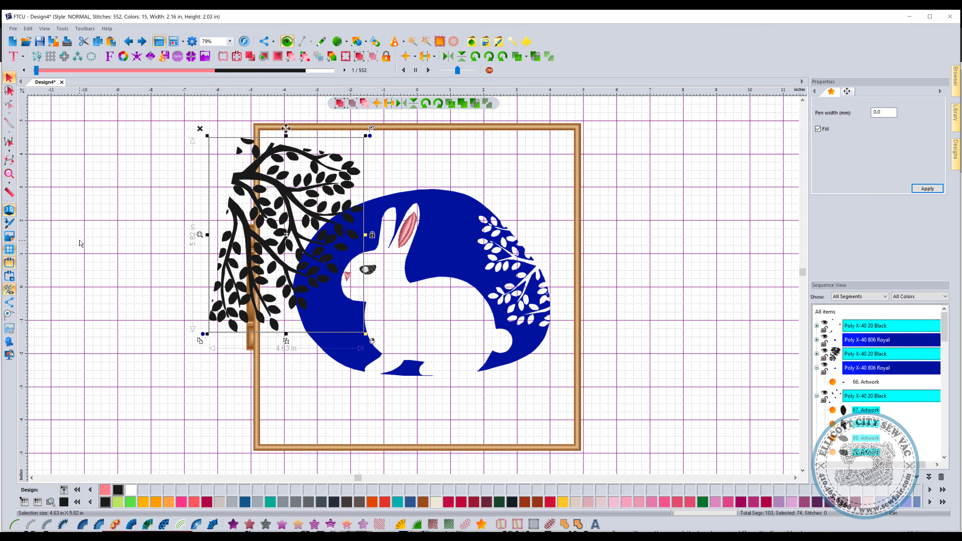
key(Delete)
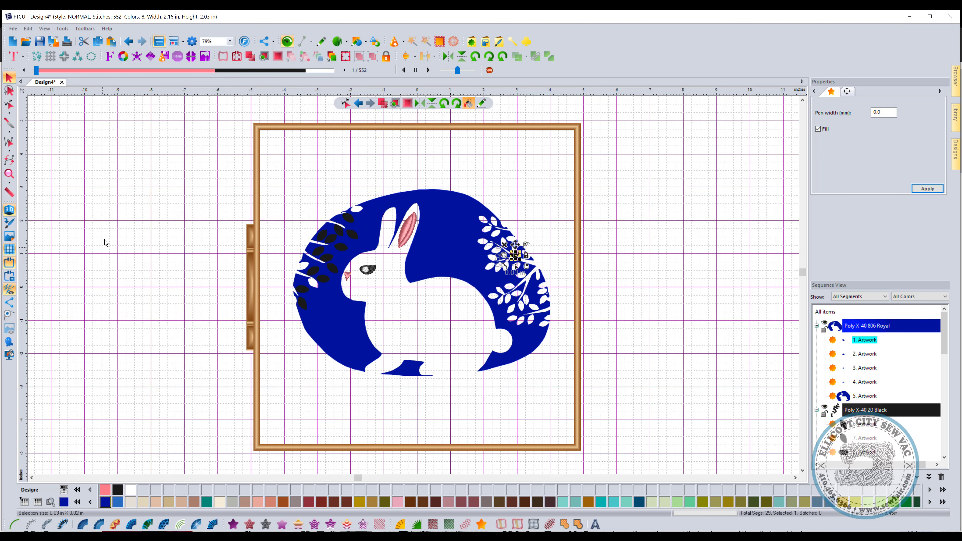
click(128, 41)
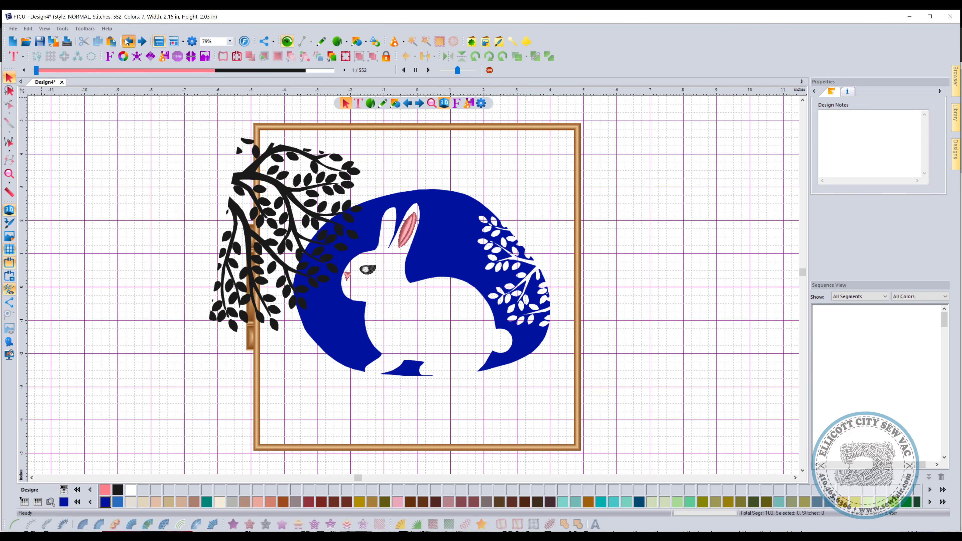
Step: Undo the branch edits and cutouts, back to the whole leafy black tree beside the uncut upper part of the blue background
click(128, 41)
click(128, 40)
click(128, 41)
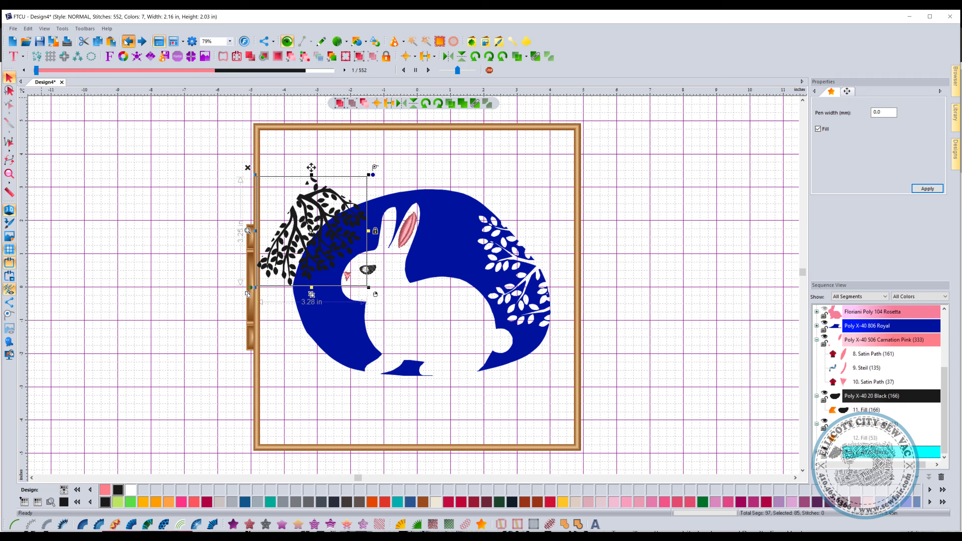
click(128, 41)
click(128, 41)
click(128, 41)
click(128, 41)
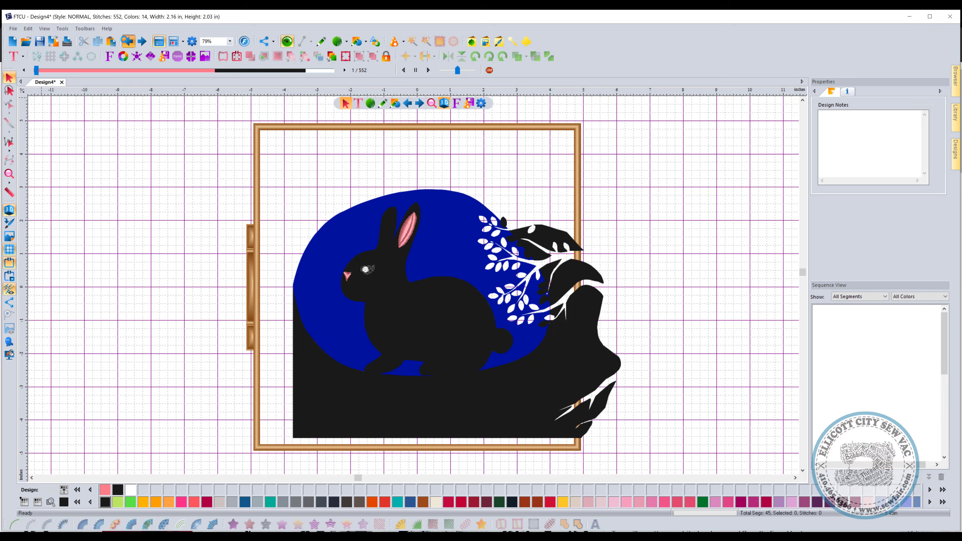
click(128, 41)
click(128, 41)
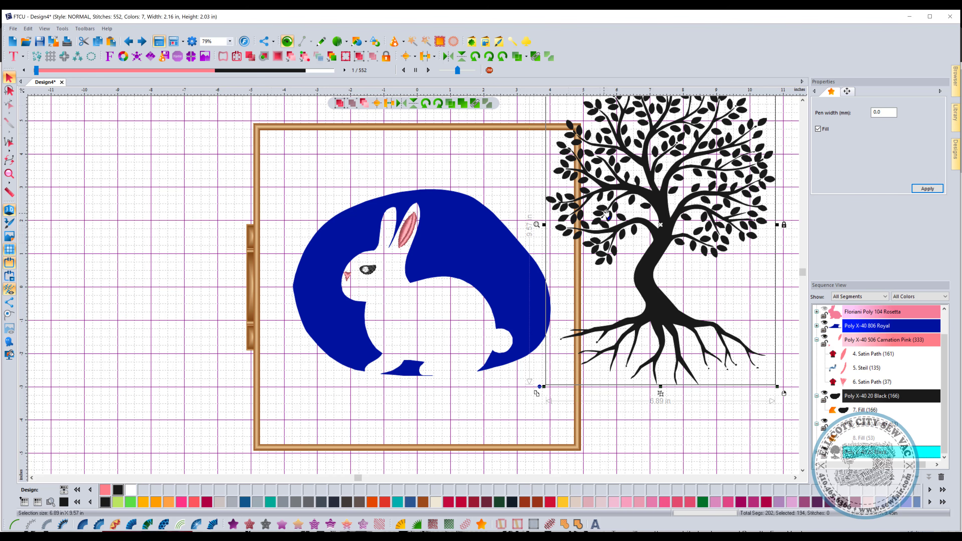
Step: Delete the large black leafy tree artwork beside the hoop
scroll(609, 213, up, 2)
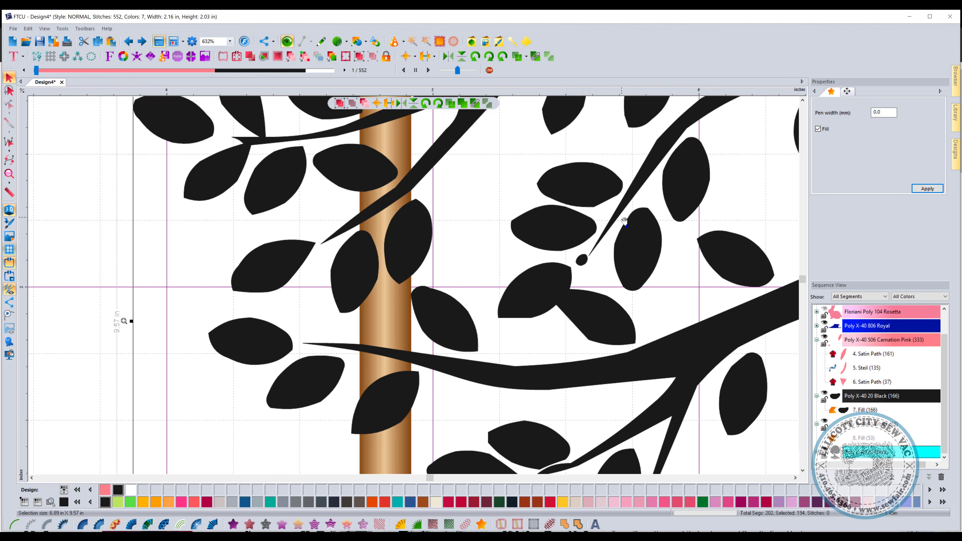
scroll(593, 250, up, 1)
scroll(593, 250, down, 3)
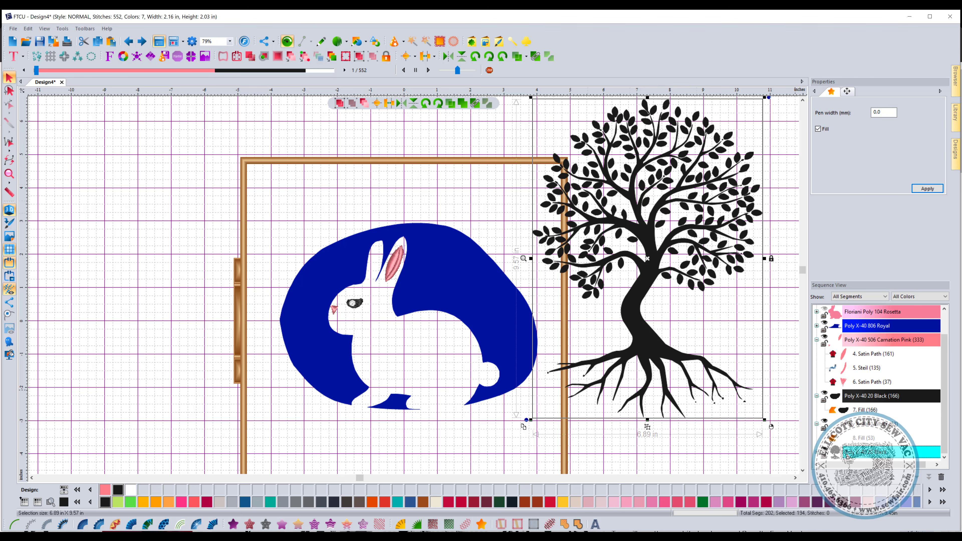
click(881, 425)
key(Delete)
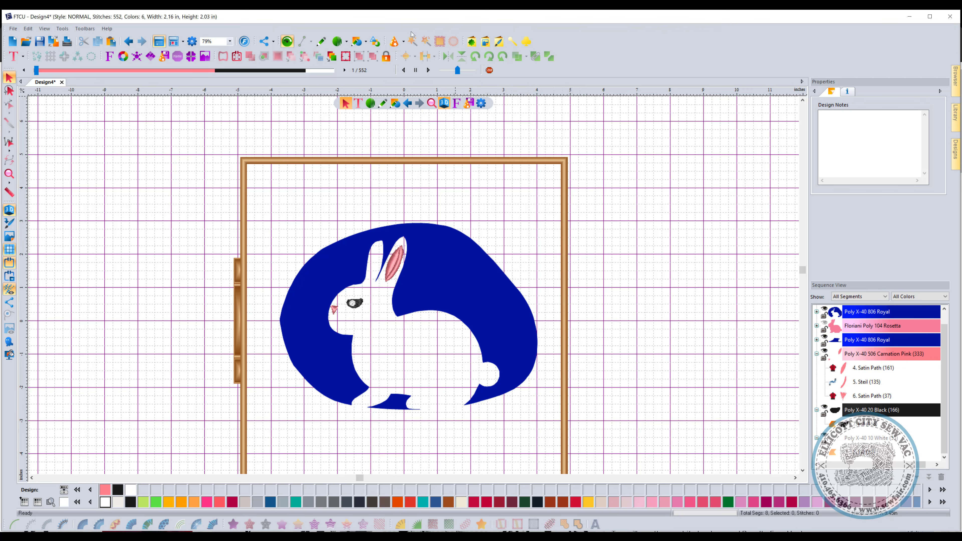
Step: Vectorize cooltree.jpg with the Auto Artwork Wizard, keeping the default size and color tolerance and leaving the background color area unfilled
click(404, 42)
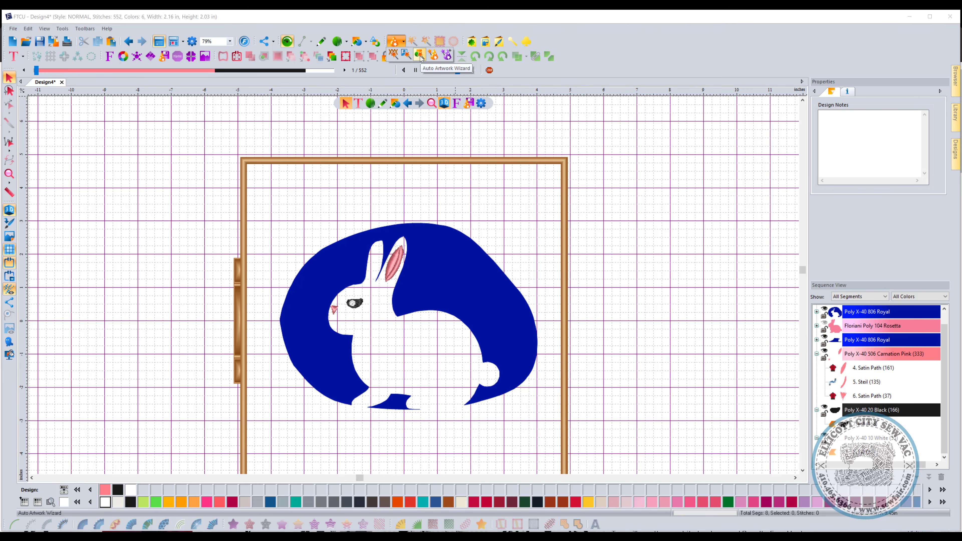
click(420, 56)
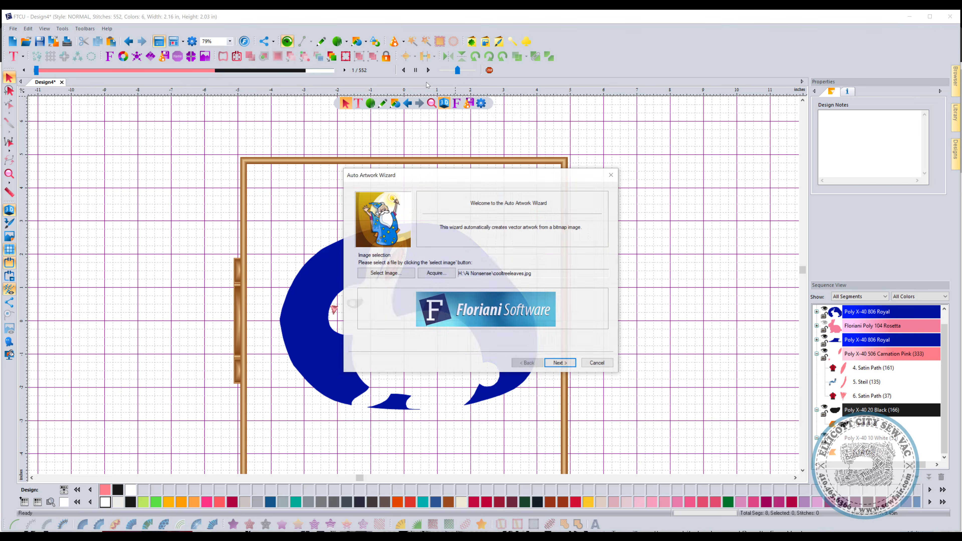
click(386, 273)
scroll(526, 240, down, 2)
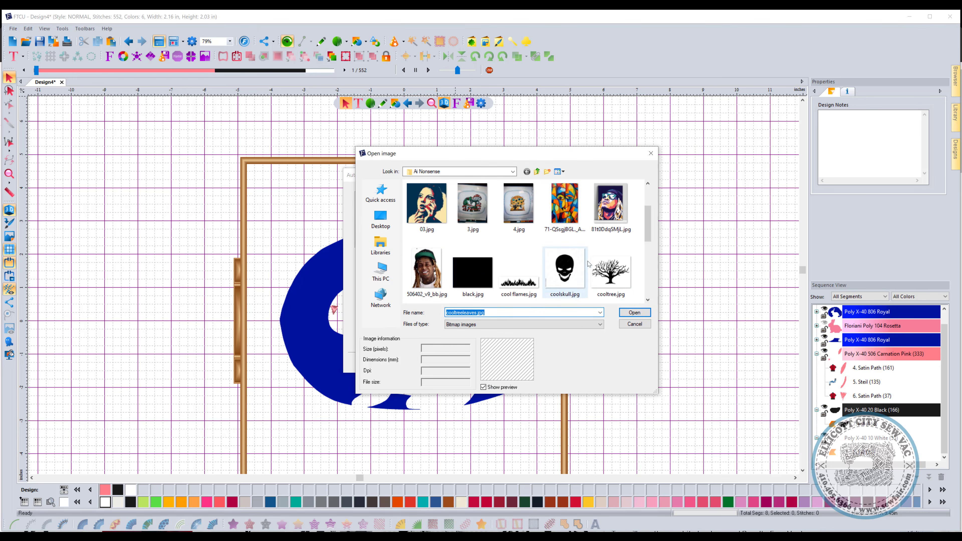
click(610, 271)
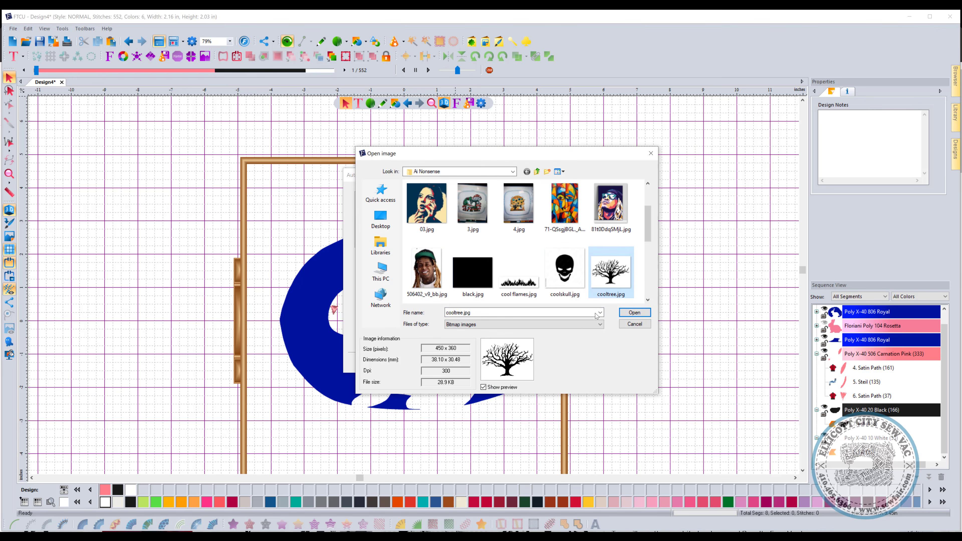
click(635, 313)
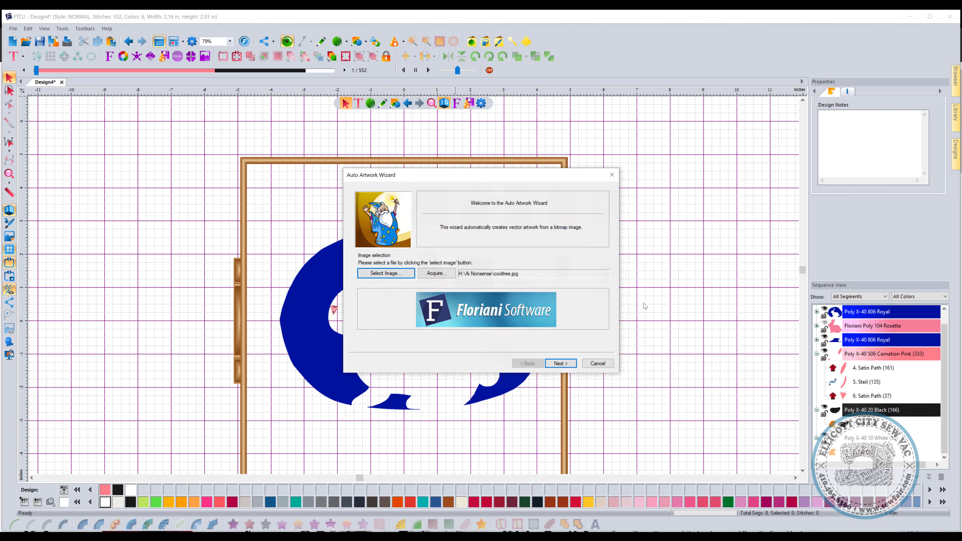
click(560, 363)
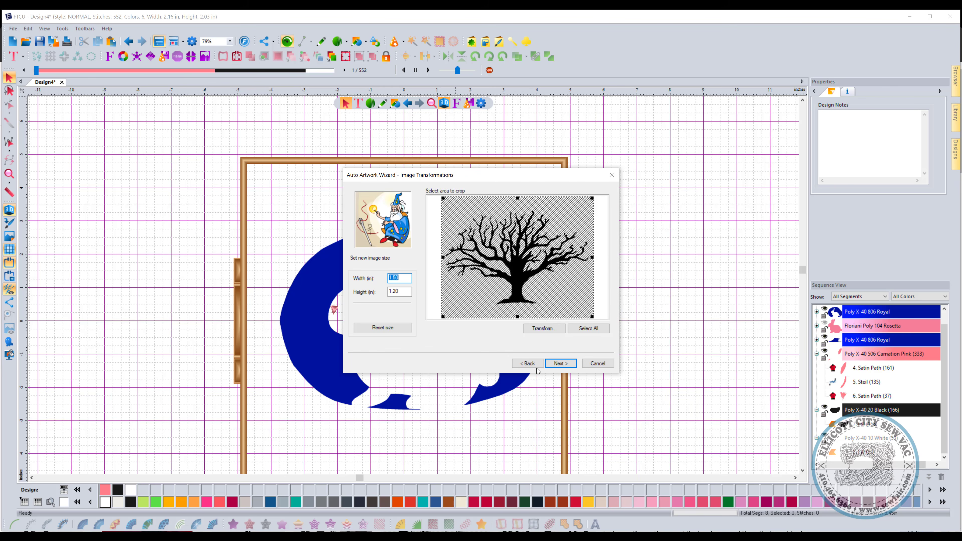
click(571, 362)
click(565, 363)
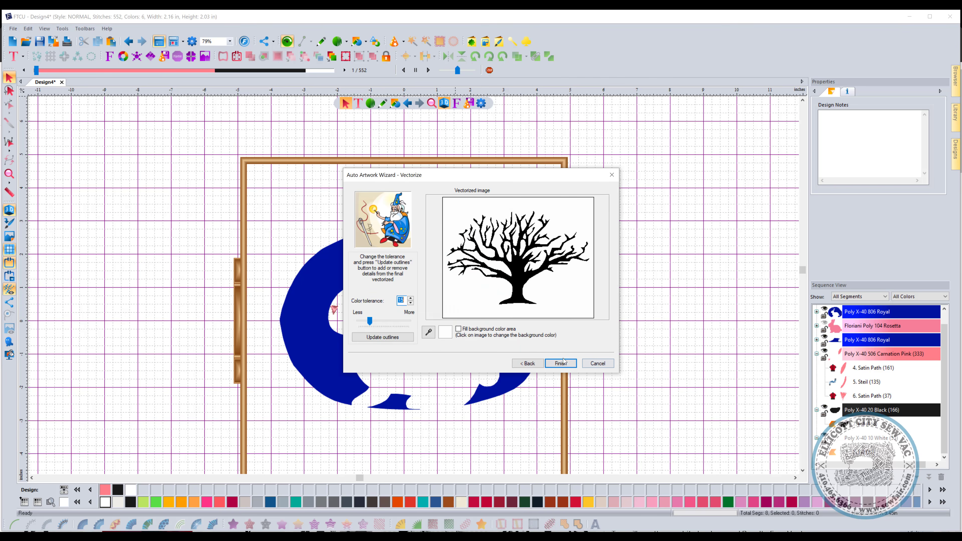
click(563, 362)
Step: Turn the bare black tree sideways, enlarge it to about 5.11 by 5.74 in, and overlap the blue background's upper right with its branches
drag(422, 300, 558, 262)
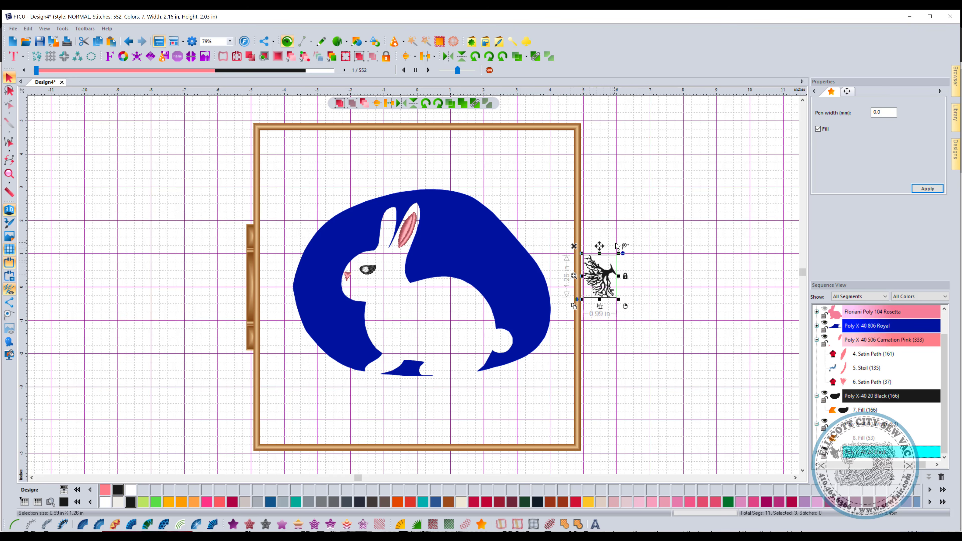
drag(472, 199, 457, 111)
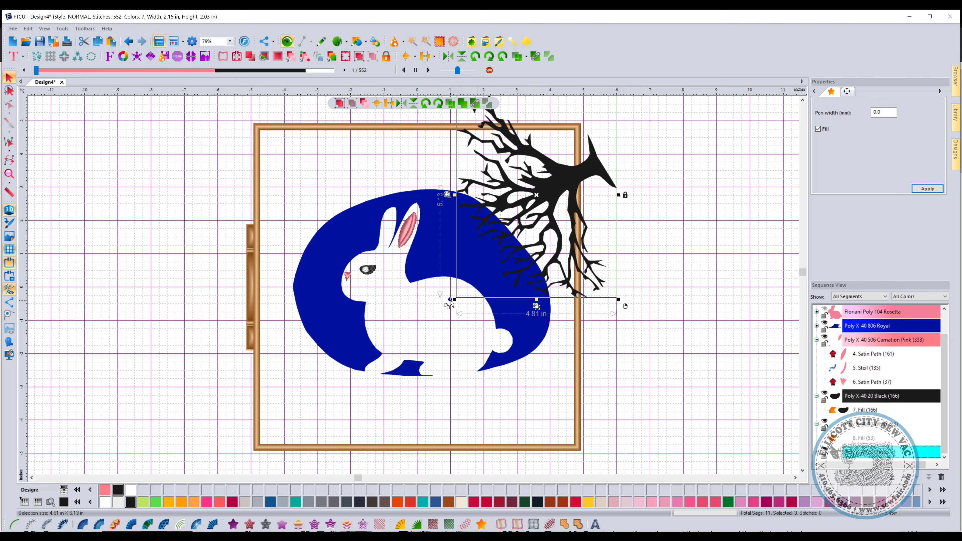
drag(450, 300, 460, 318)
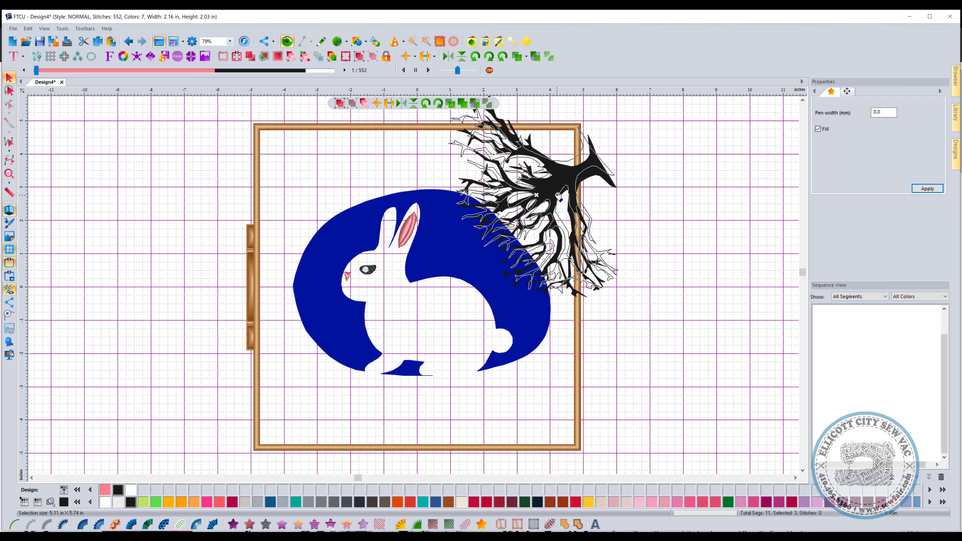
drag(556, 193, 483, 261)
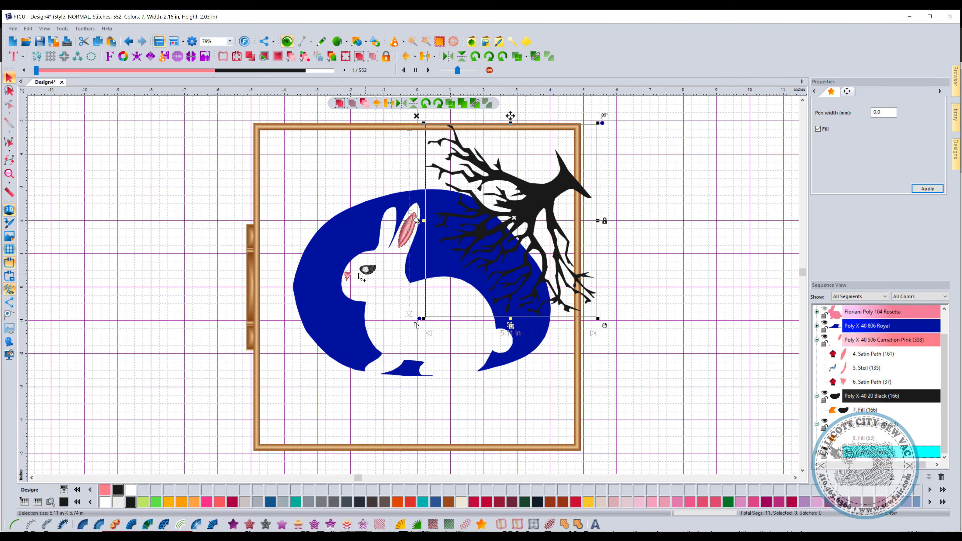
Step: Add the large blue background to the tree selection and remove the artwork overlap on the upper right
shift+click(329, 270)
right_click(329, 271)
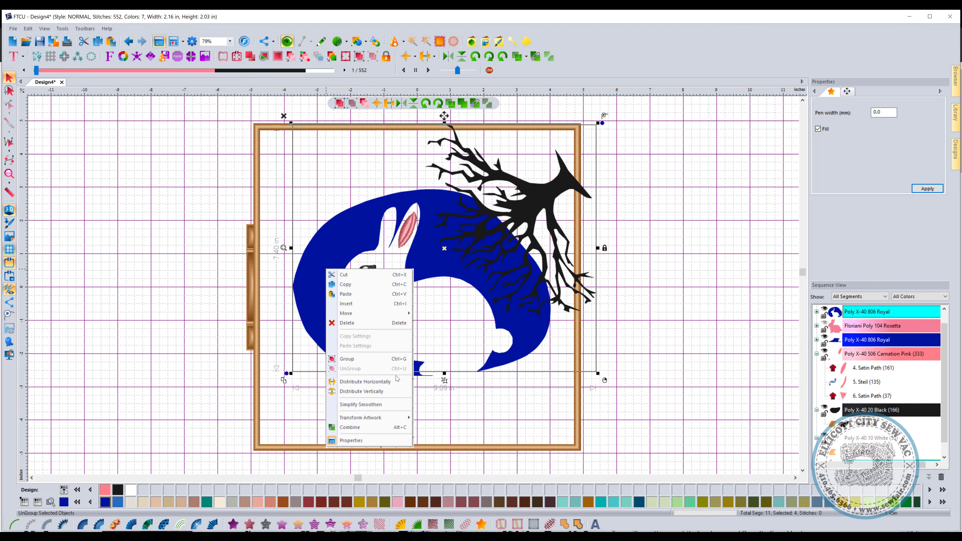
mouse_move(379, 417)
click(435, 418)
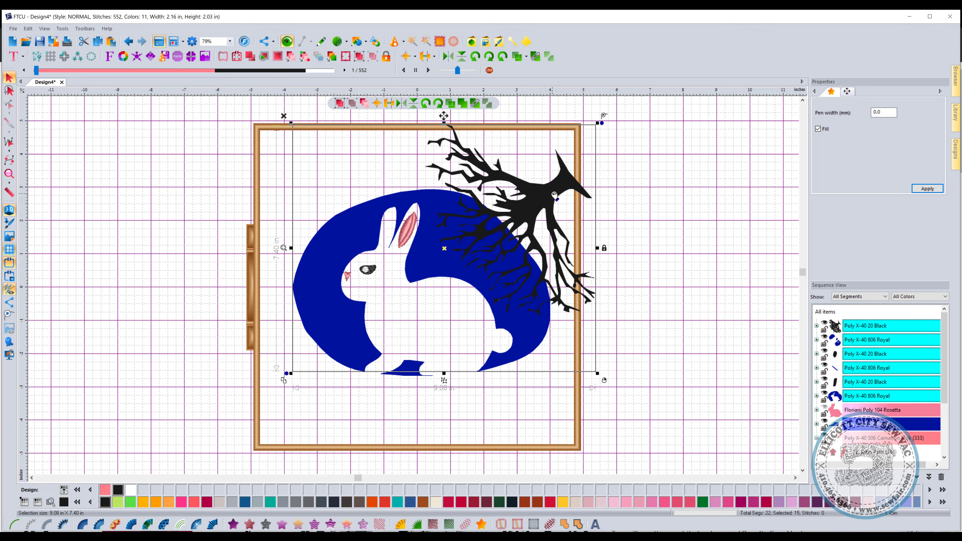
Step: Move only the black tree off the cutout and turn it to about 4.97 by 6.09 in at the blue background's upper left edge
drag(507, 181, 461, 155)
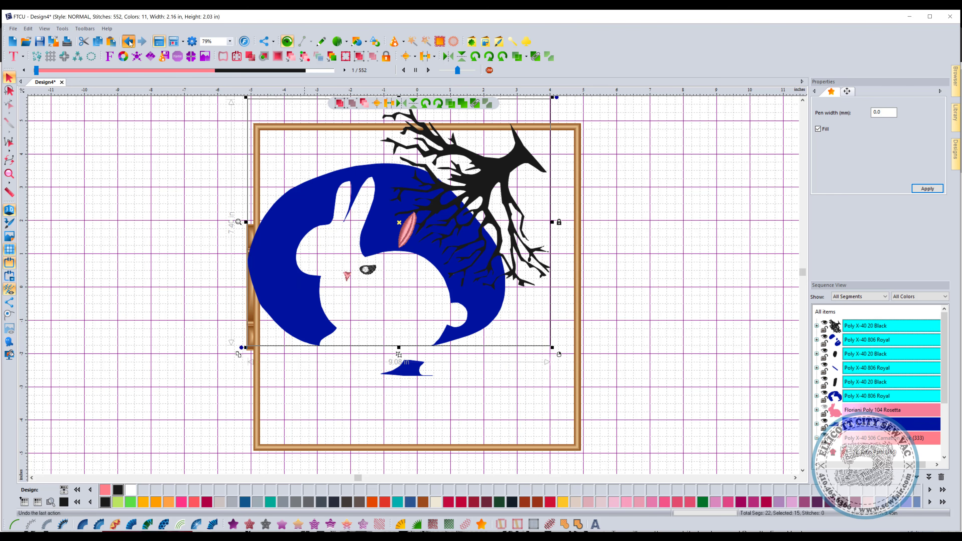
click(129, 42)
click(695, 232)
click(546, 197)
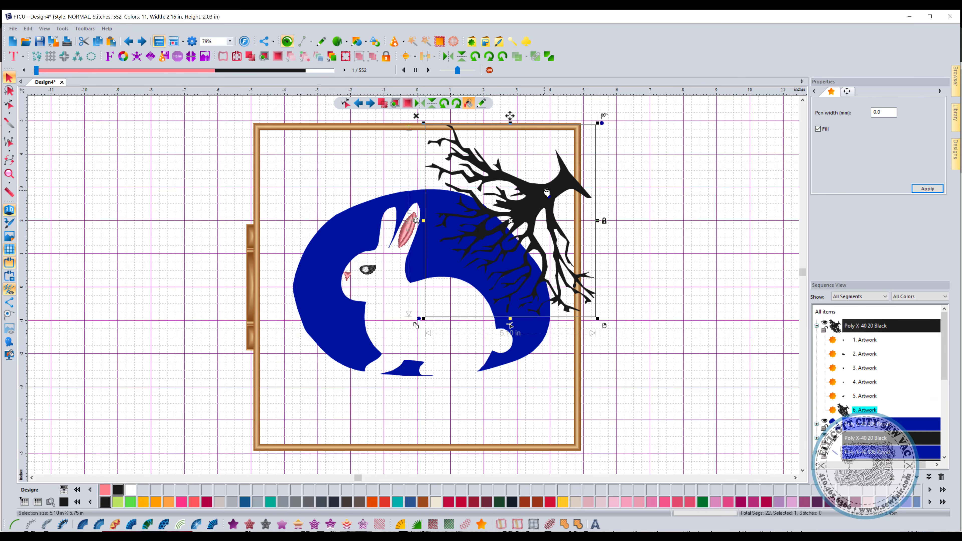
drag(545, 197, 394, 164)
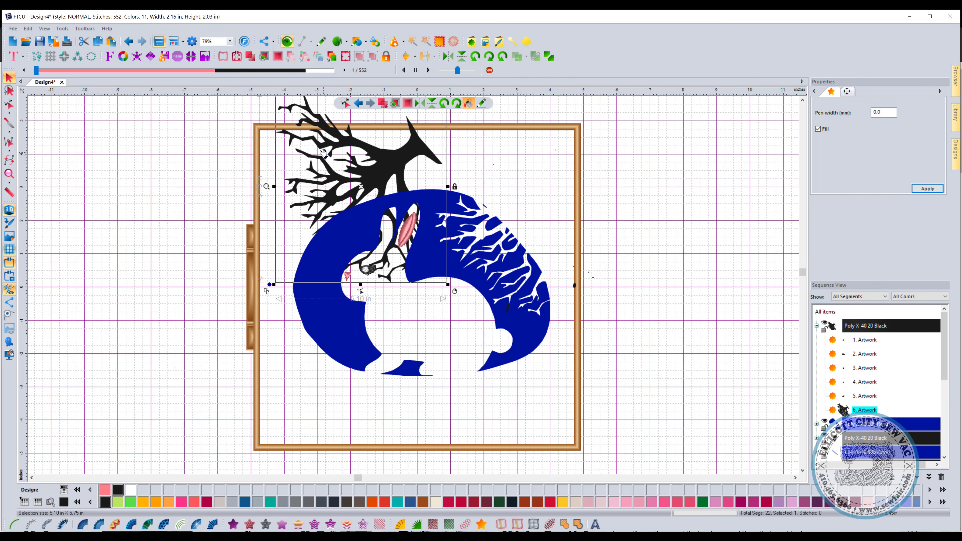
drag(269, 285, 275, 216)
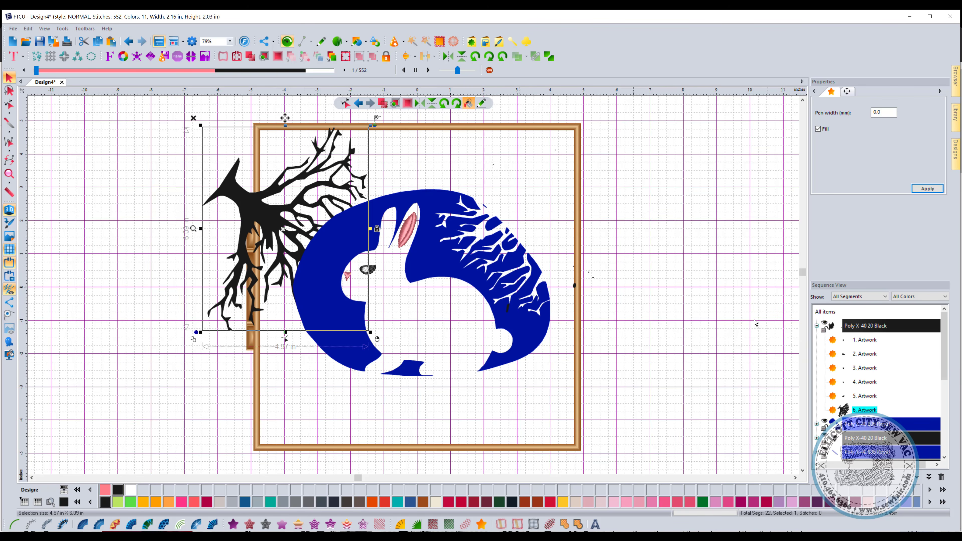
Step: Move the tree artwork to last in the sequence and nudge it slightly over the blue background's upper left edge
mouse_move(947, 374)
mouse_down()
mouse_move(946, 469)
mouse_move(941, 374)
mouse_up()
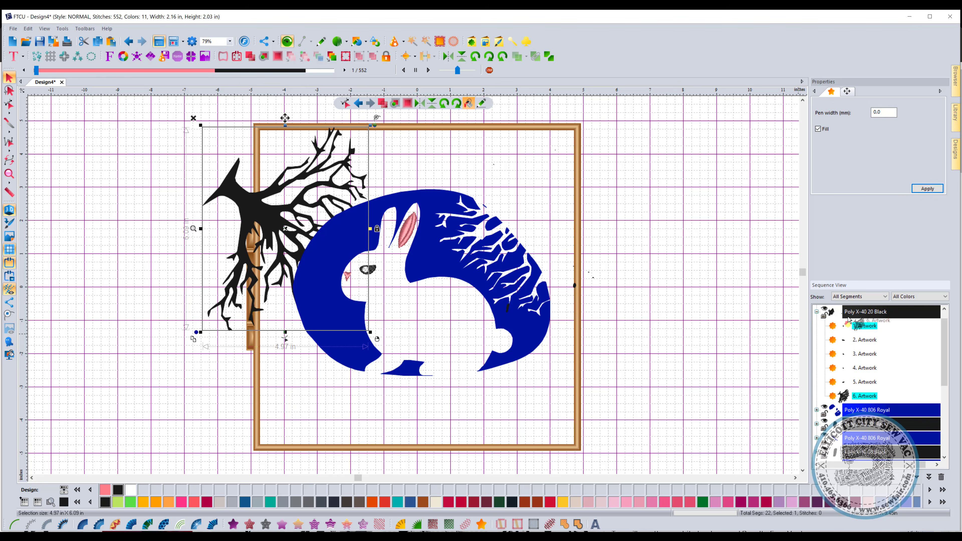
scroll(890, 359, up, 1)
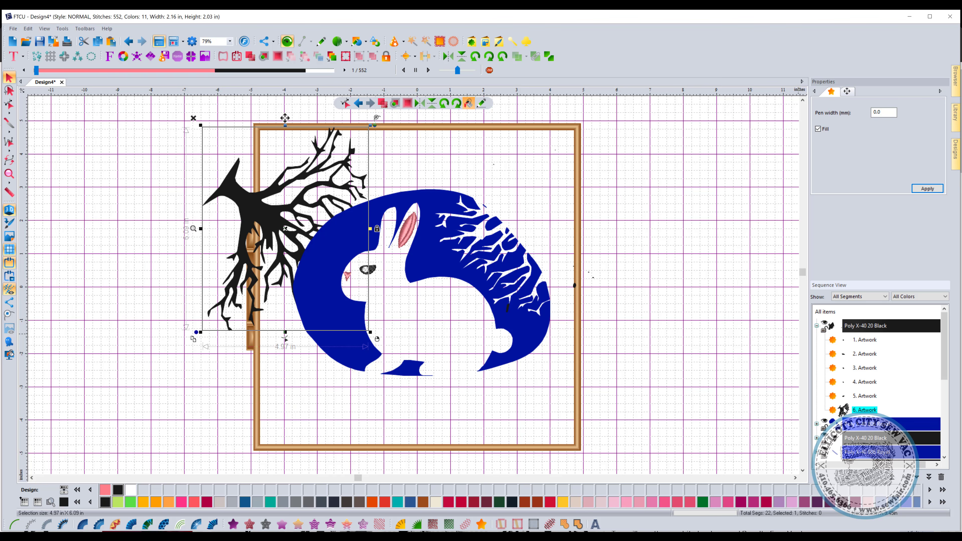
right_click(859, 410)
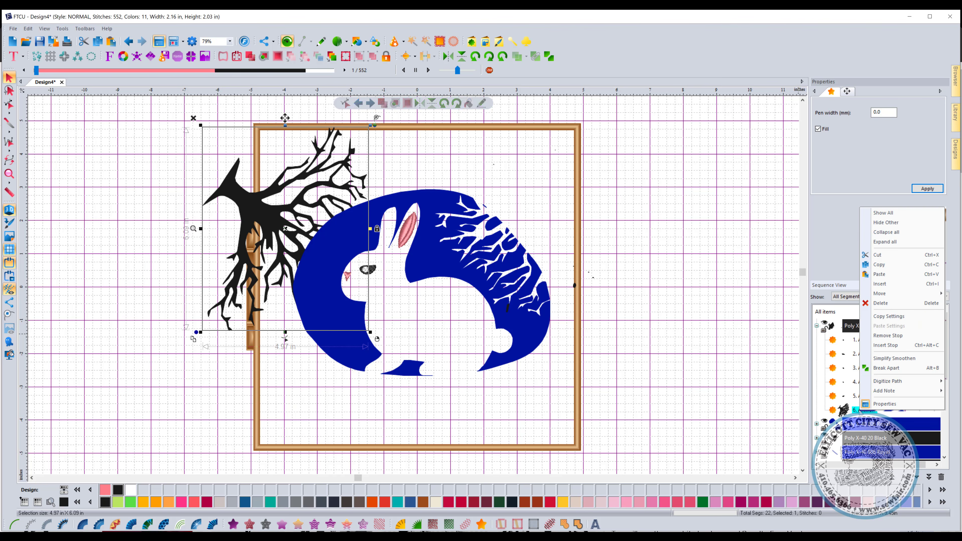
mouse_move(879, 293)
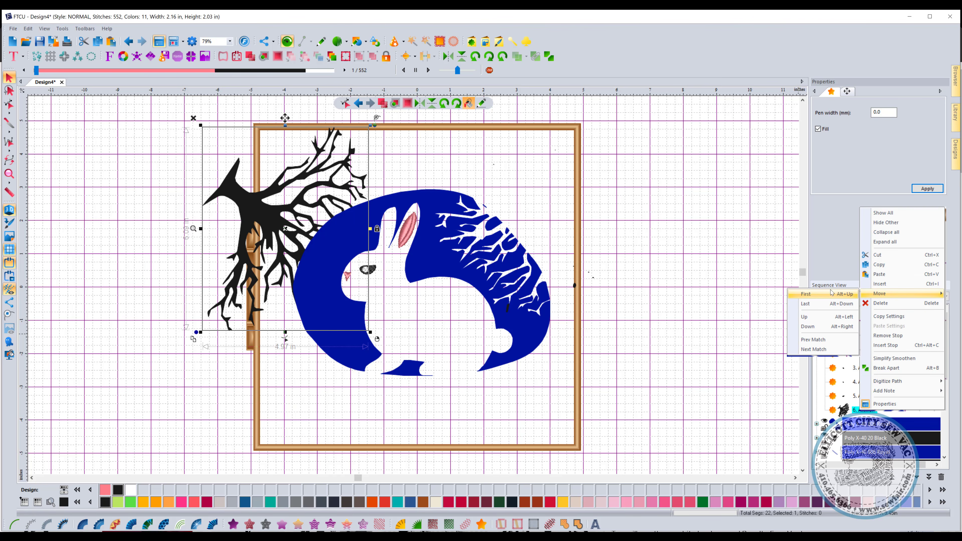
click(810, 299)
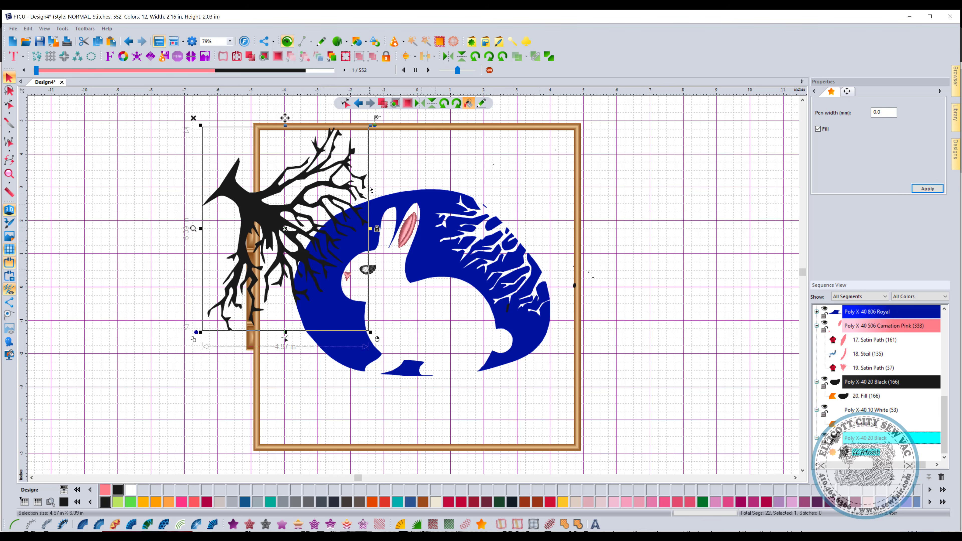
drag(272, 228, 276, 230)
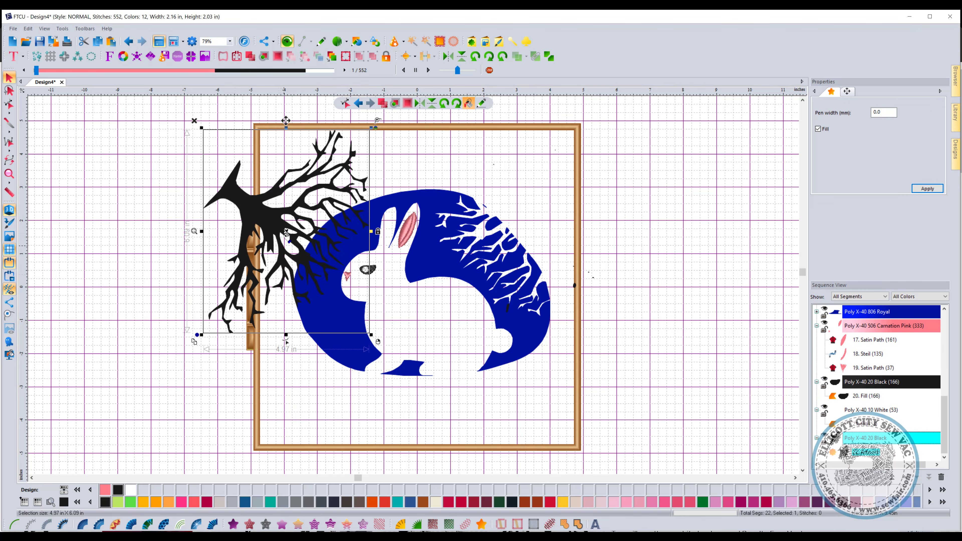
Step: Select the large blue background along with the tree and remove their overlapped artwork on the upper left
shift+click(352, 359)
right_click(341, 330)
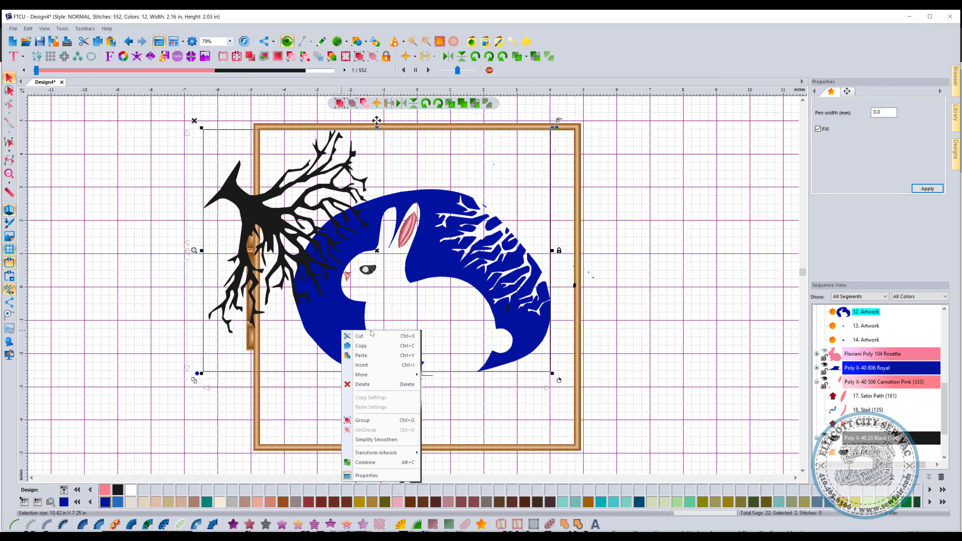
mouse_move(394, 454)
click(436, 453)
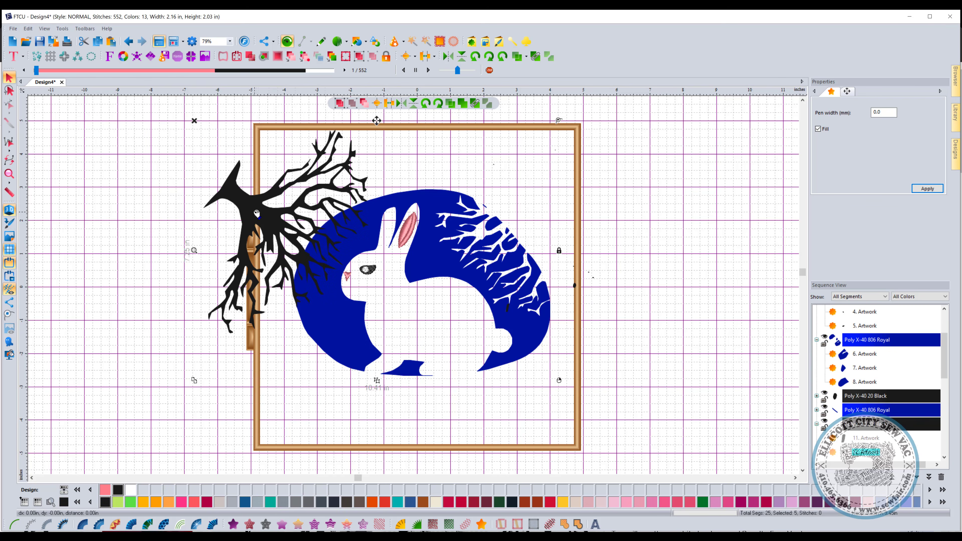
Step: Move the tree off the upper left cutout, turn it to about 4.79 by 6.40 in, and overlap the background's lower left edge
click(182, 216)
drag(250, 217, 173, 214)
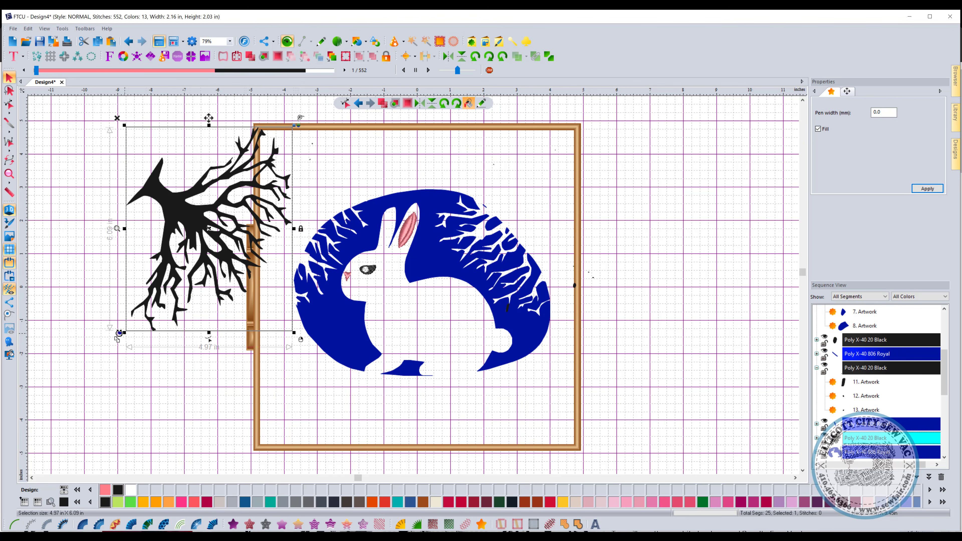
drag(120, 334, 261, 408)
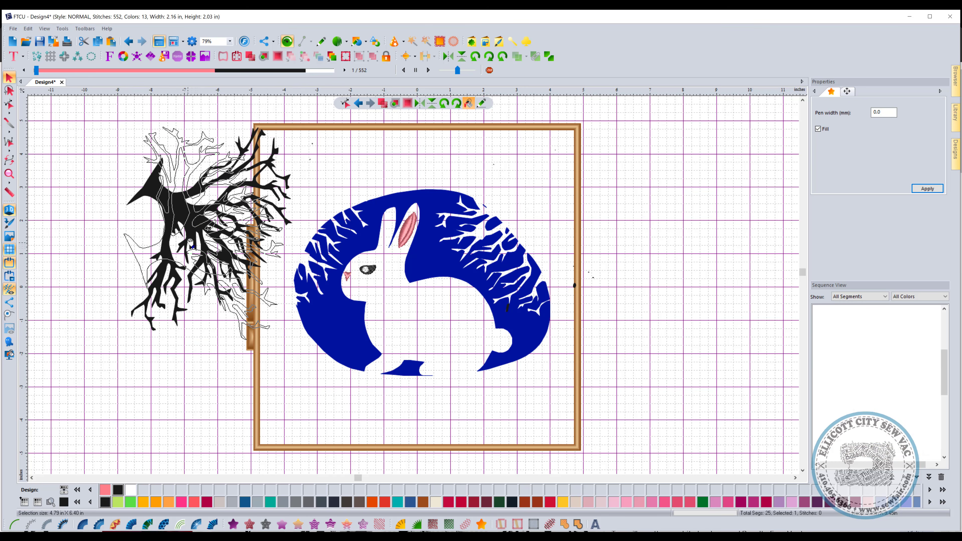
drag(198, 227, 279, 354)
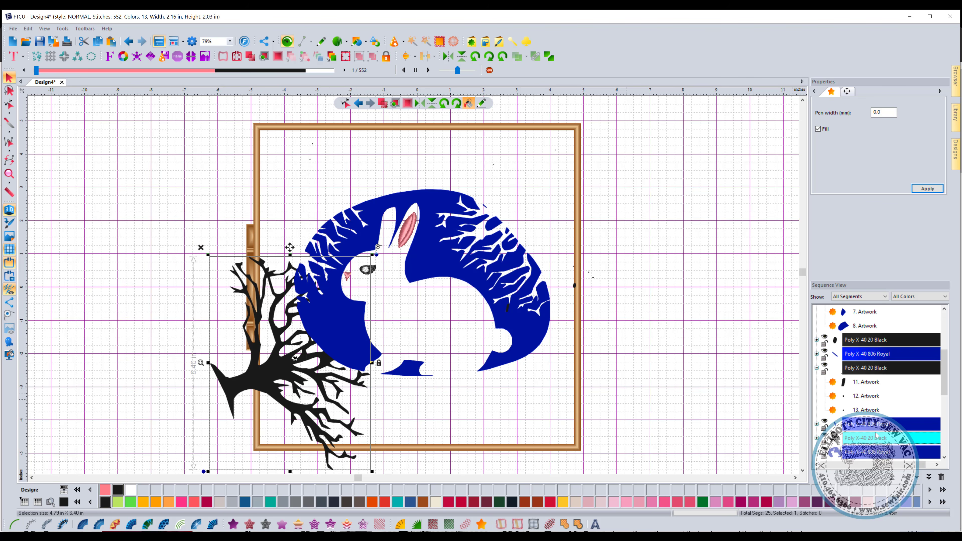
Step: Move the black tree artwork at the background's lower left edge to last in the sequence
right_click(864, 440)
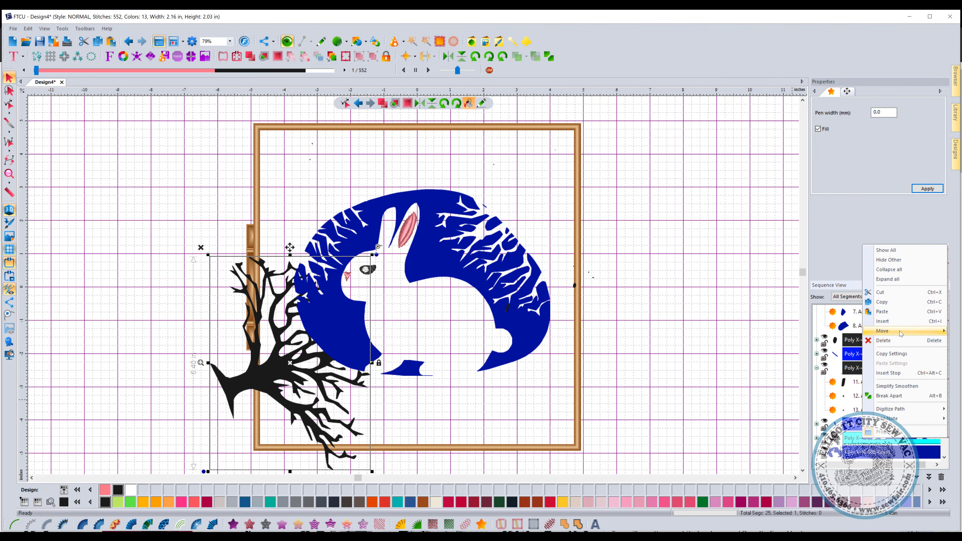
mouse_move(882, 331)
click(826, 334)
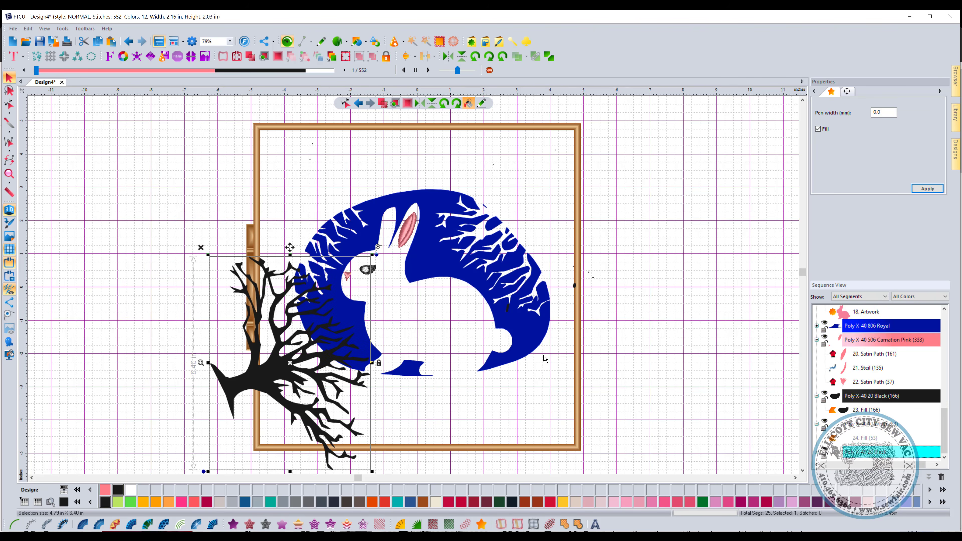
Step: Add the large blue background to the tree selection, remove their overlapped artwork on the lower left, and deselect everything
shift+click(432, 258)
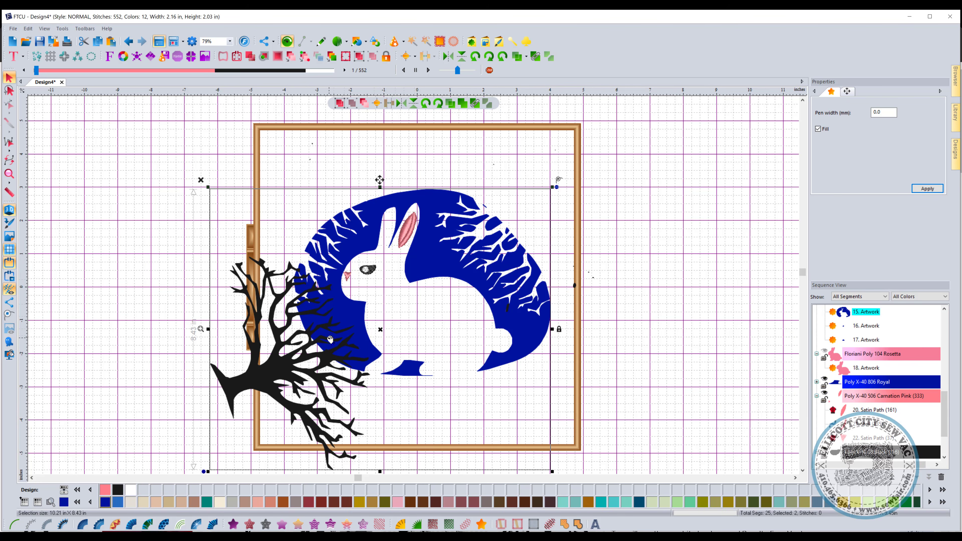
right_click(347, 323)
mouse_move(386, 455)
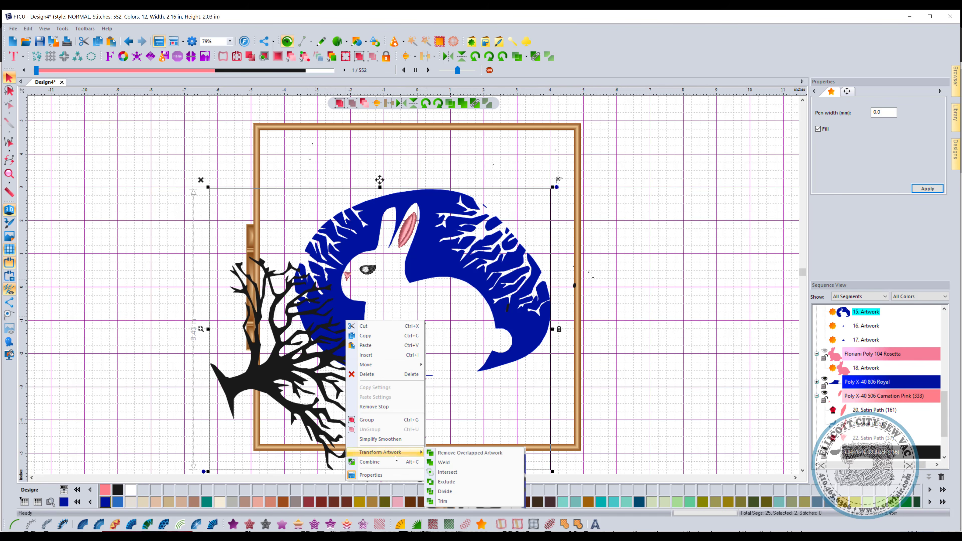
click(476, 456)
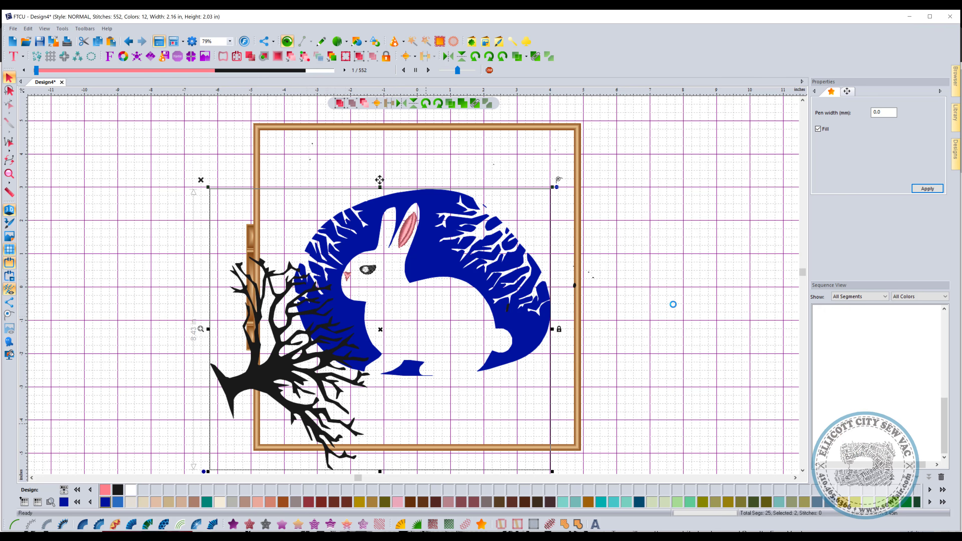
click(676, 304)
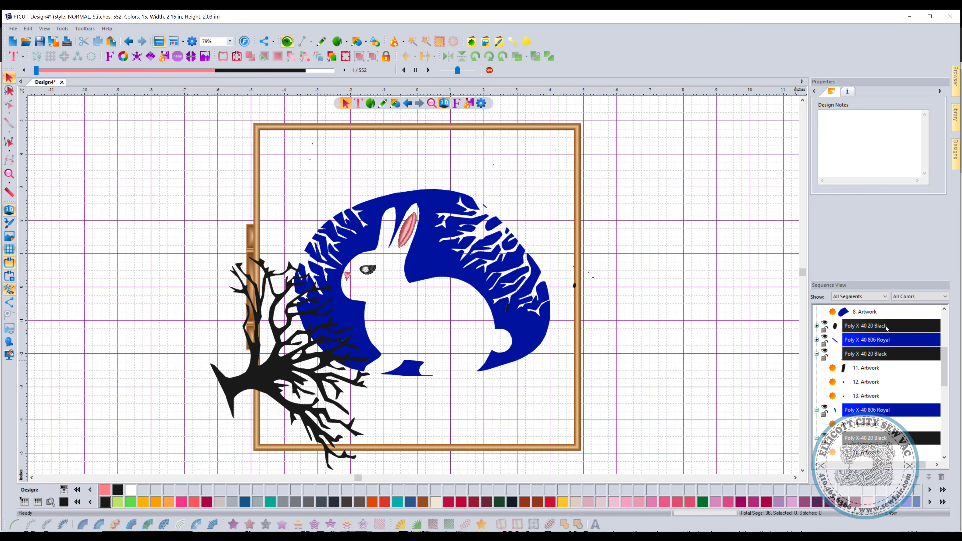
Step: Delete the stray black artwork fragments near the start of the sequence, one Poly X-40 20 Black group at a time, keeping the blue pieces
scroll(887, 328, up, 5)
click(871, 328)
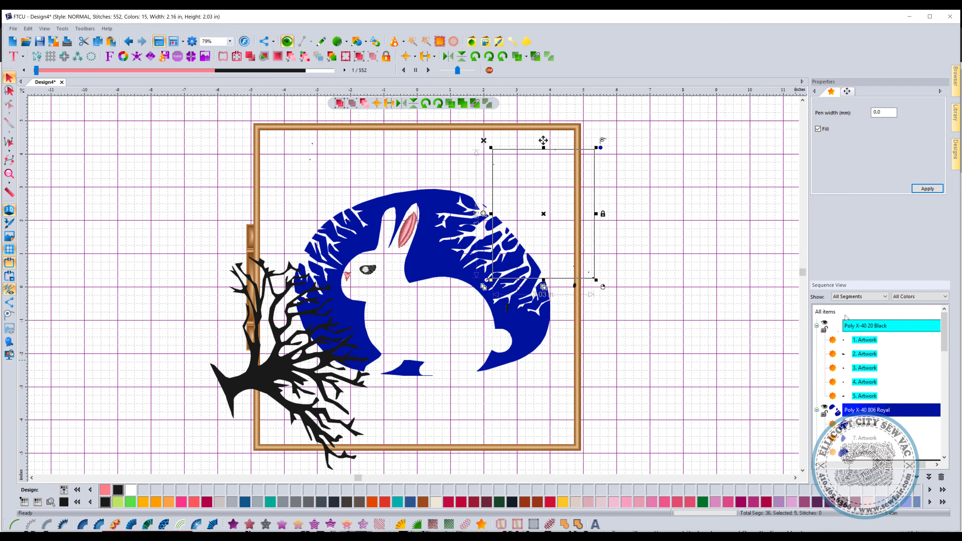
key(Delete)
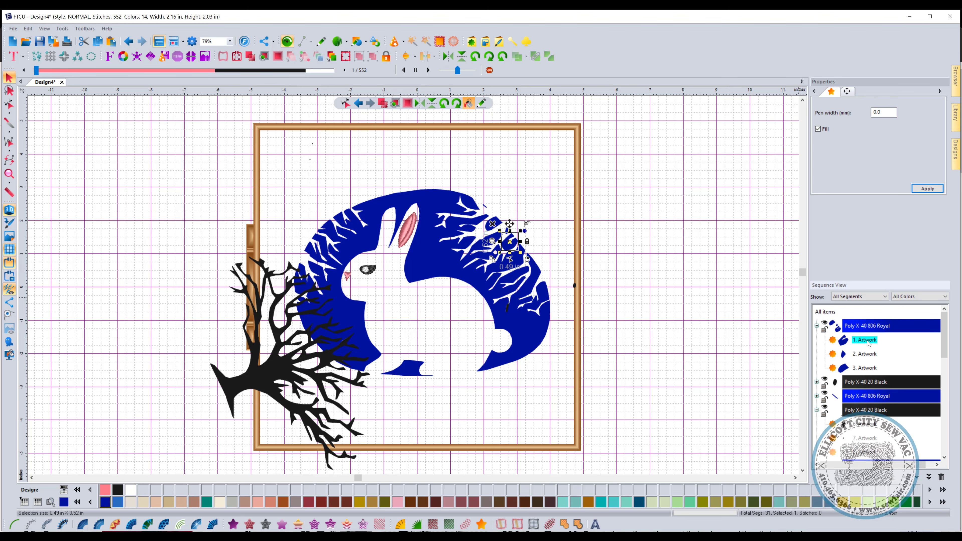
click(863, 382)
key(Delete)
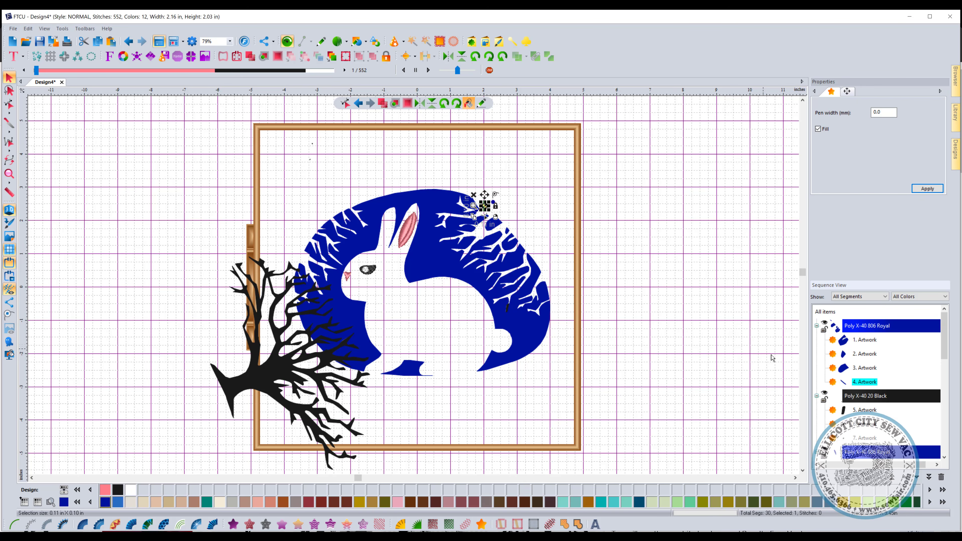
click(869, 396)
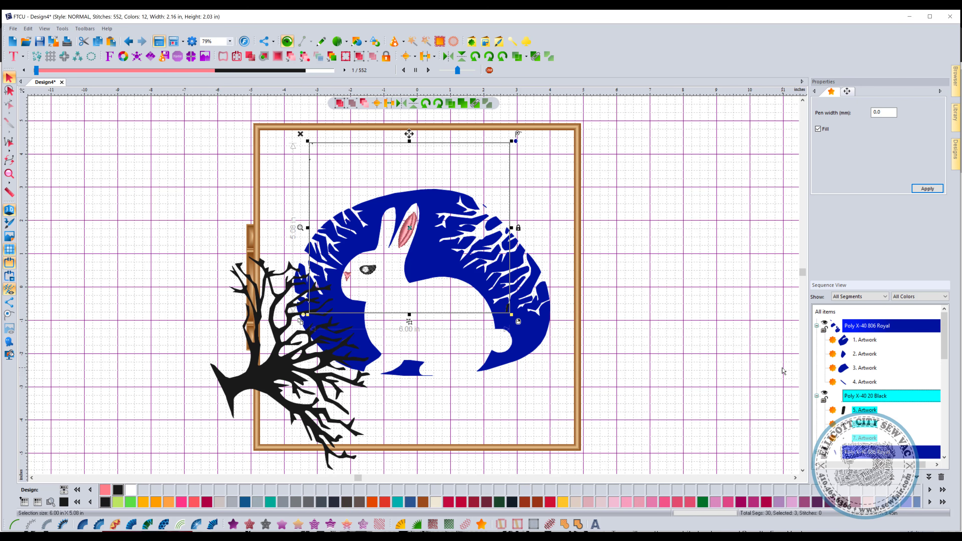
Step: Delete the leftover black artwork pieces and the black tree overlapping the bunny's blue background
key(Delete)
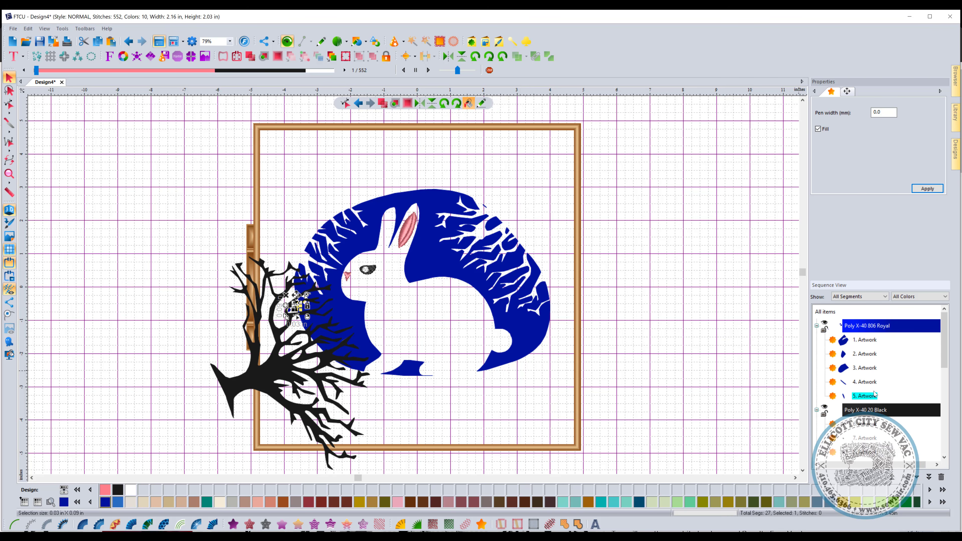
click(864, 367)
key(Delete)
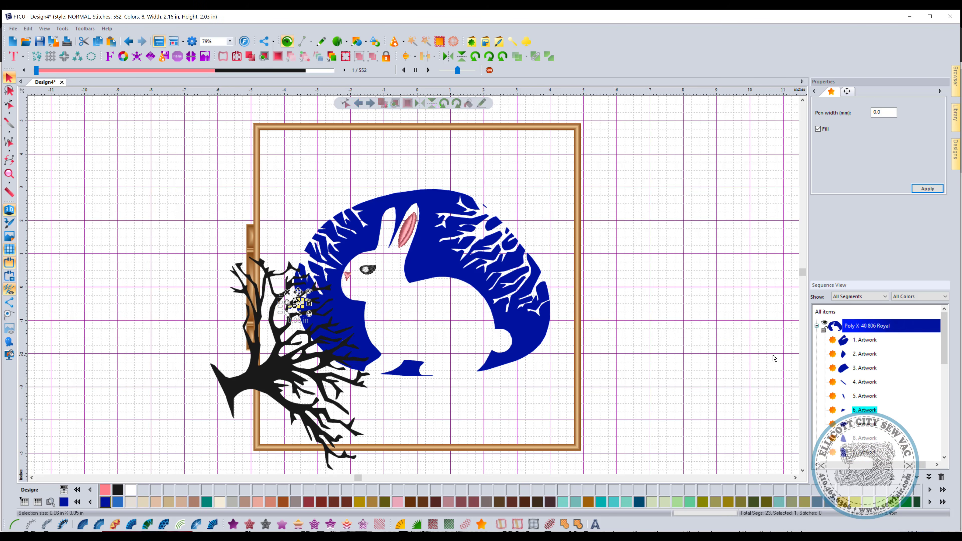
click(876, 400)
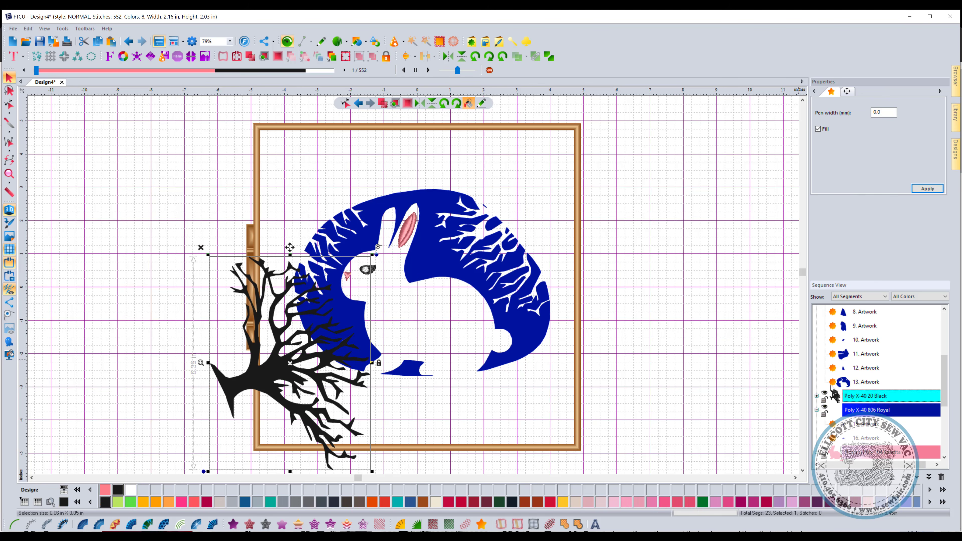
key(Delete)
scroll(879, 389, down, 4)
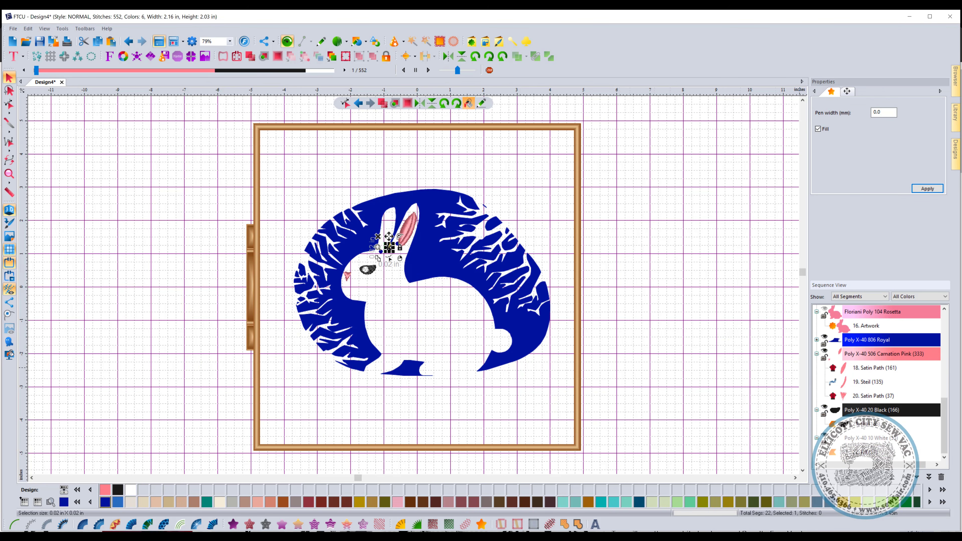
scroll(859, 431, up, 3)
click(564, 254)
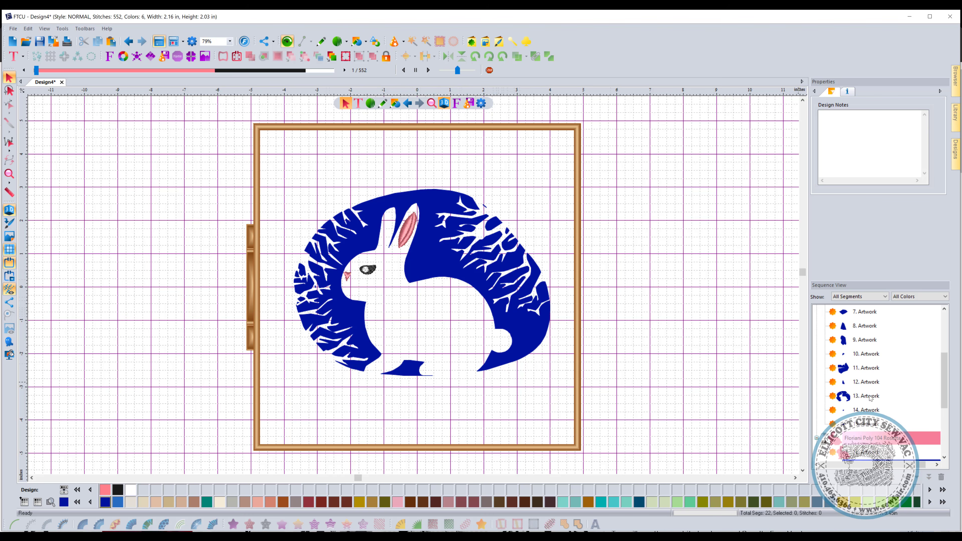
Step: Check the small Royal artwork pieces in the sequence and delete the tiny stray slivers
scroll(870, 398, up, 3)
click(864, 339)
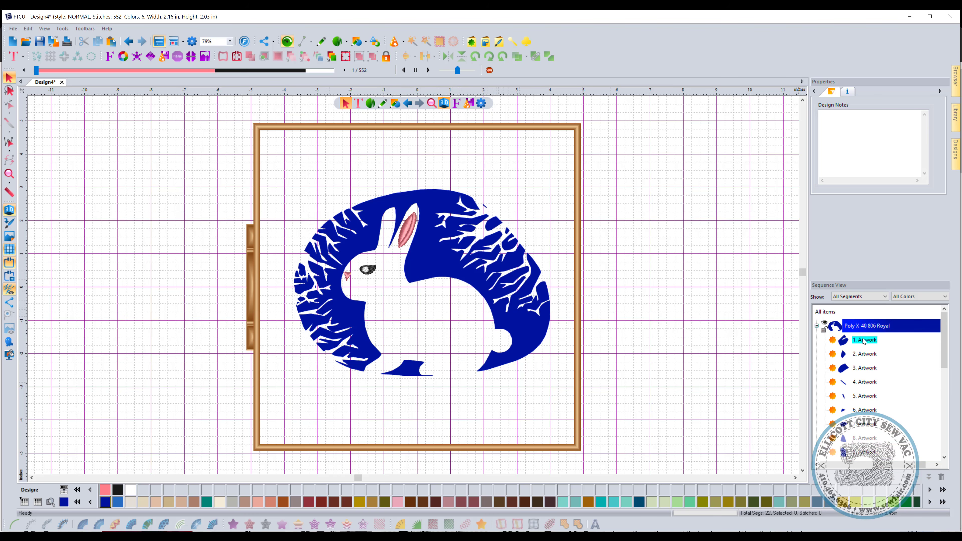
click(865, 356)
click(867, 369)
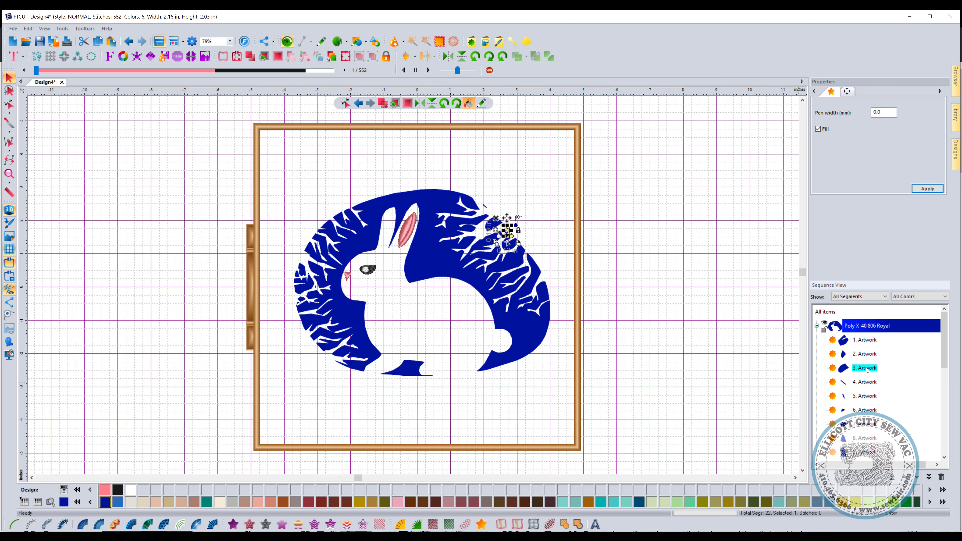
key(Delete)
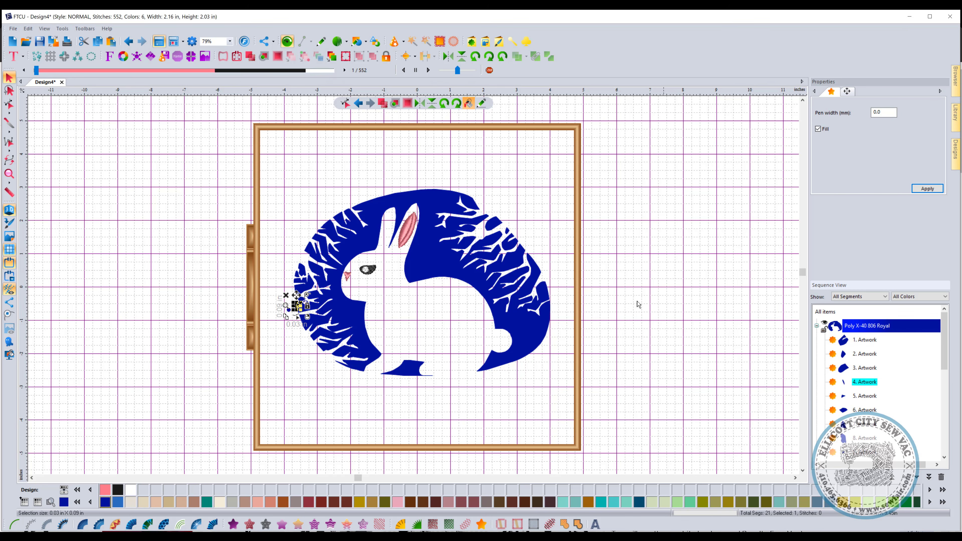
click(863, 397)
key(Delete)
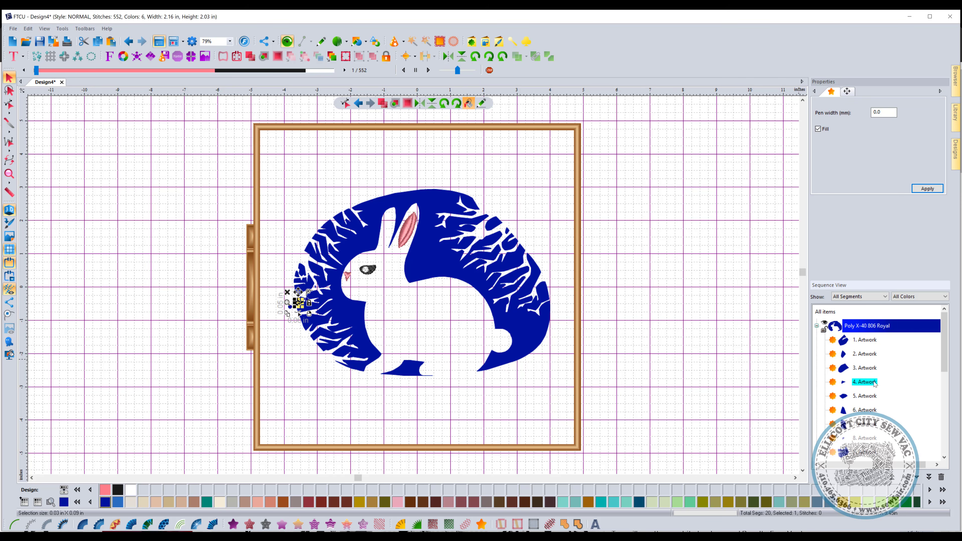
key(Delete)
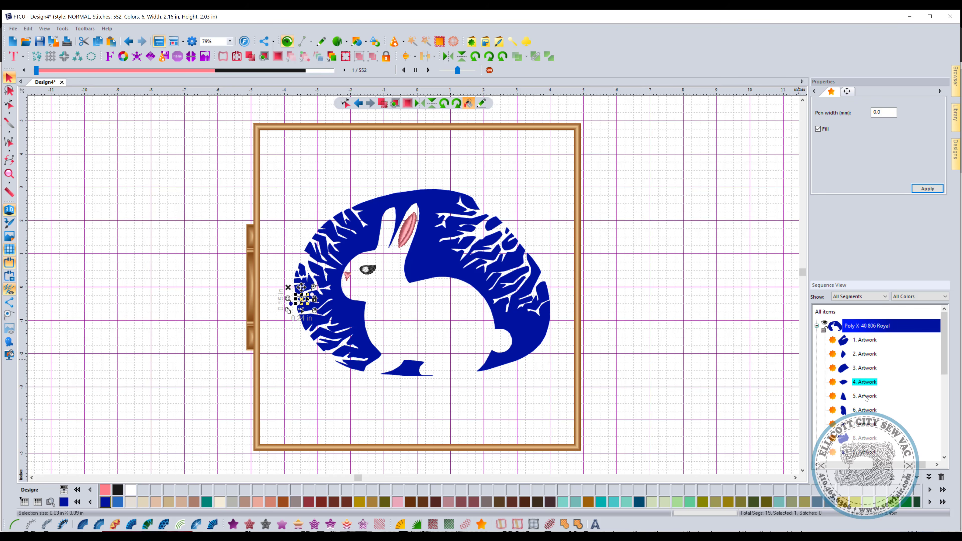
click(864, 396)
click(665, 354)
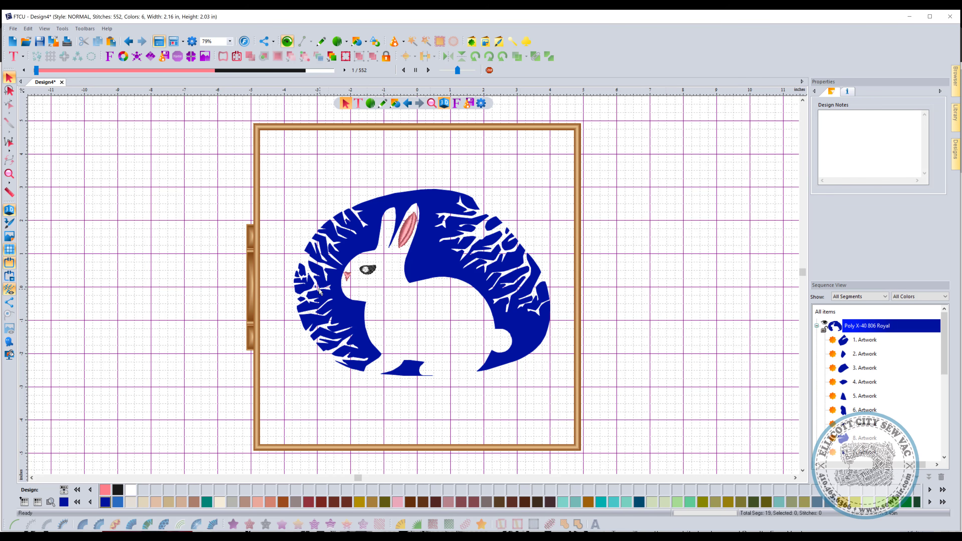
Step: Delete the two tiny blue specks between the branch cutouts in front of the bunny's face
scroll(318, 289, up, 6)
click(370, 283)
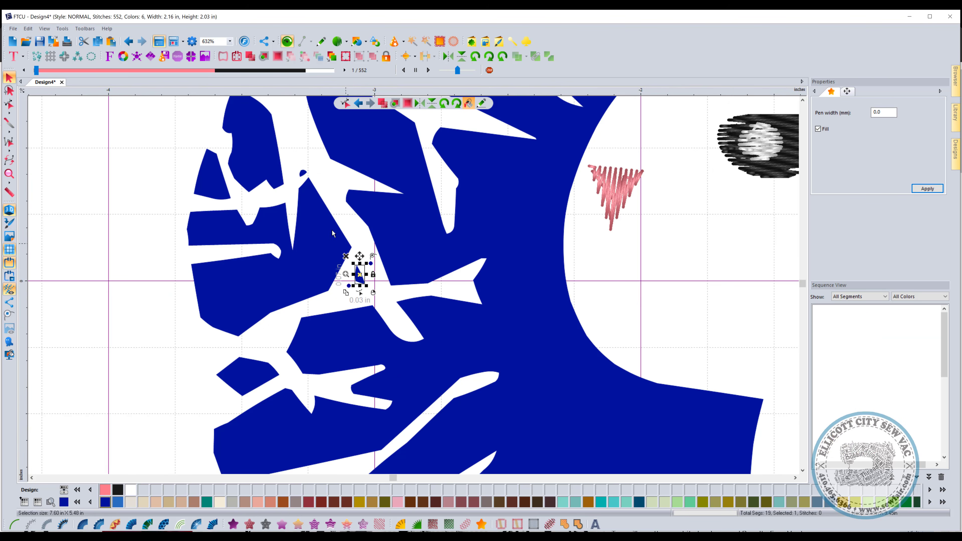
key(Delete)
click(302, 174)
key(Delete)
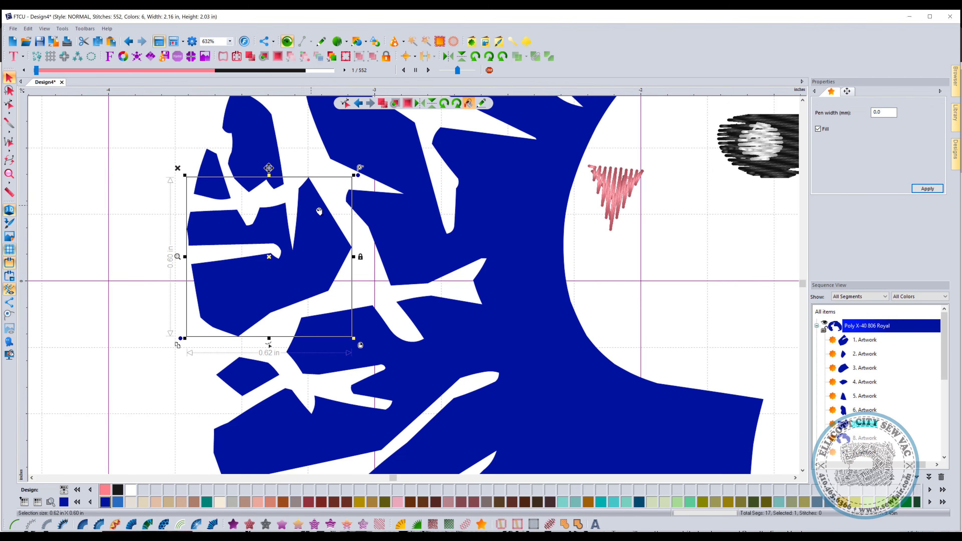
Step: Delete the tiny blue specks at the base of the bunny's ears and below its tail
scroll(412, 306, down, 1)
scroll(538, 362, down, 1)
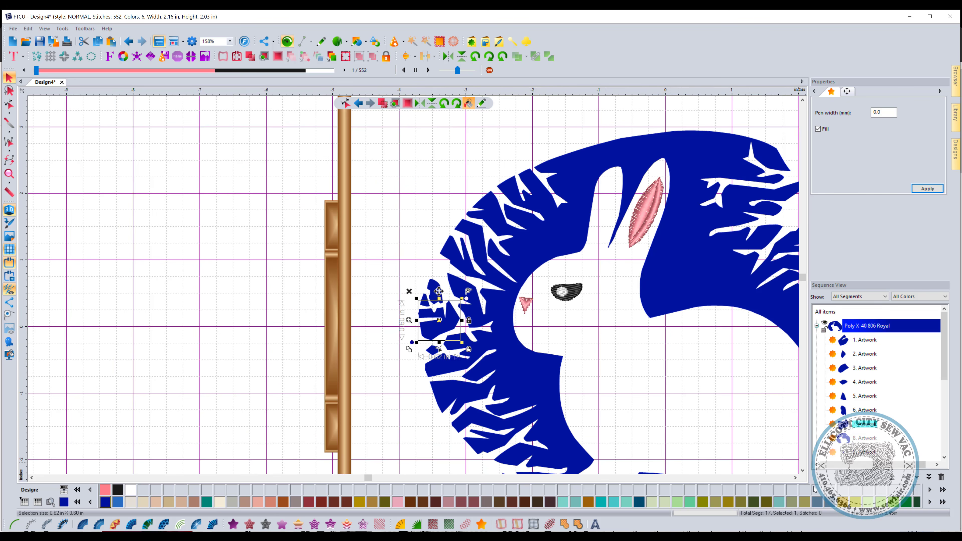
click(796, 478)
click(795, 478)
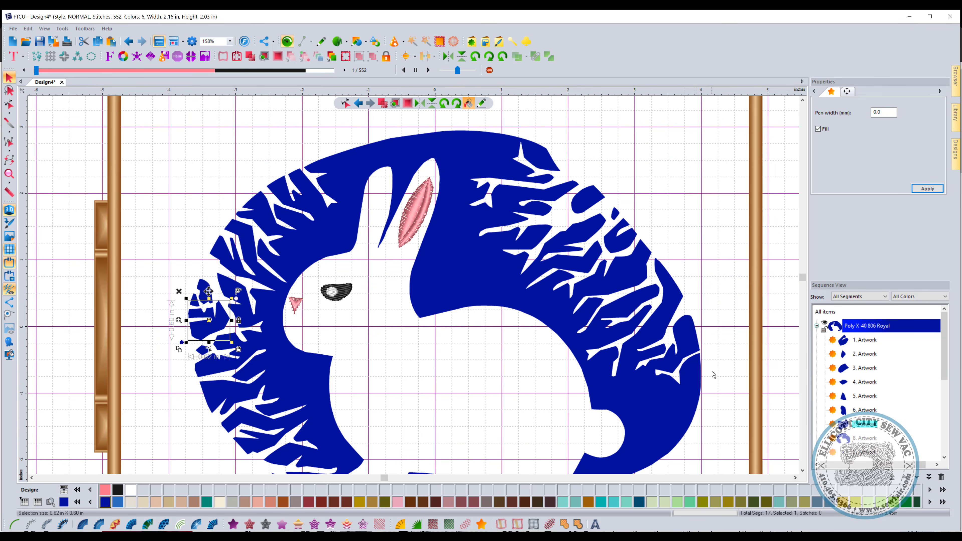
click(378, 246)
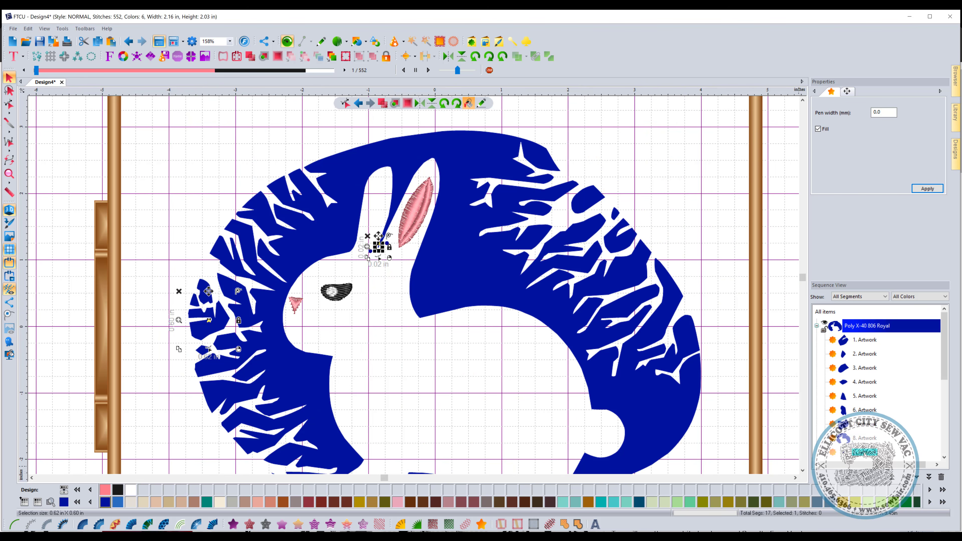
key(Delete)
scroll(477, 390, down, 2)
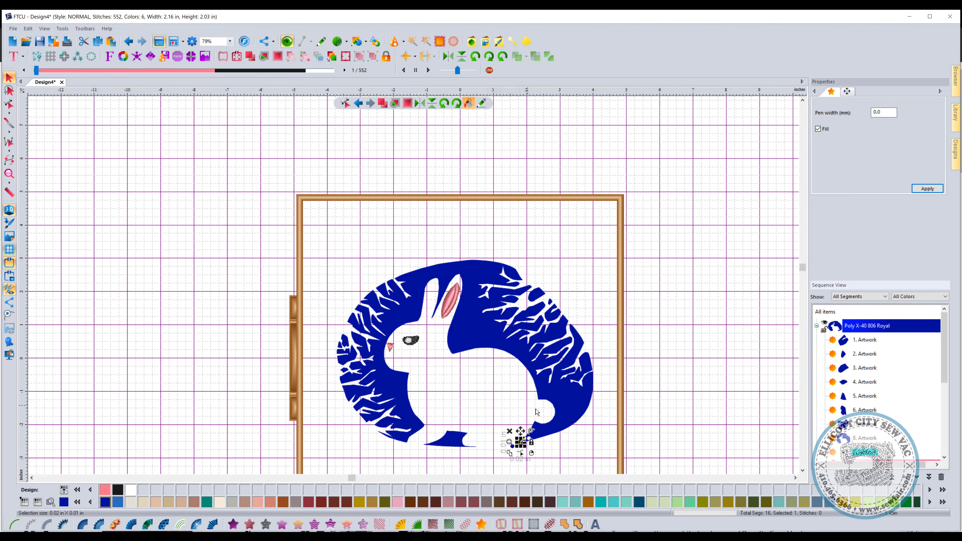
scroll(888, 422, down, 1)
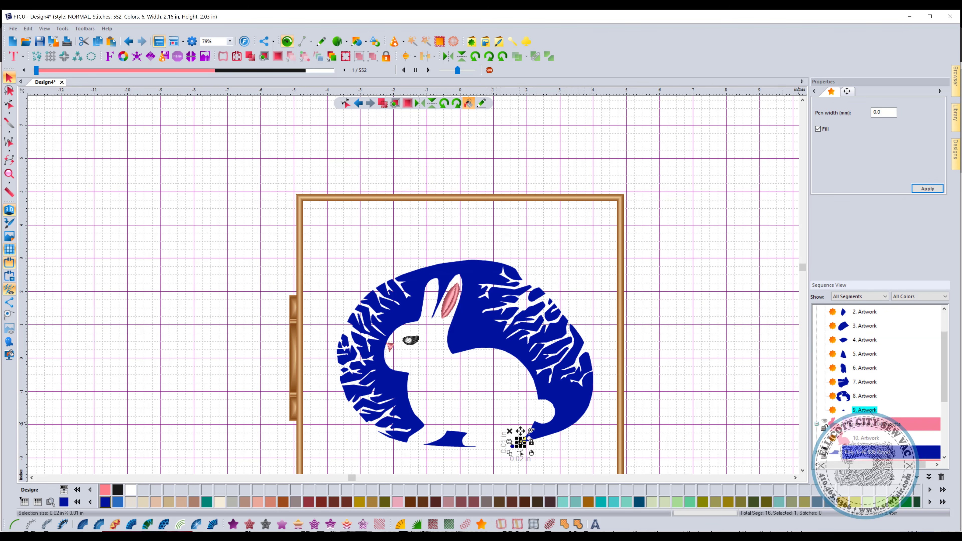
key(Delete)
Step: Move the separate Royal piece beneath the bunny's feet into the first Royal colour group in the sequence
scroll(879, 428, down, 5)
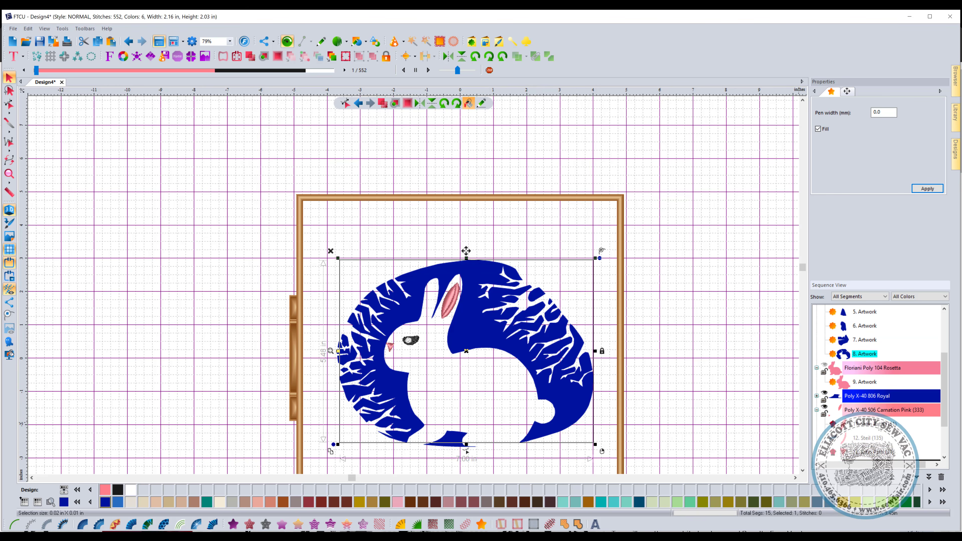
click(696, 360)
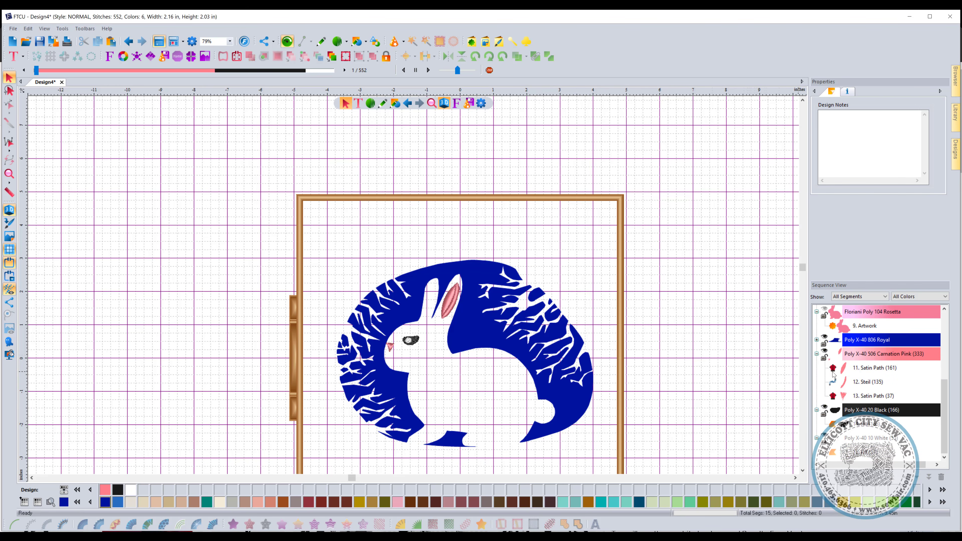
click(878, 338)
scroll(898, 359, up, 2)
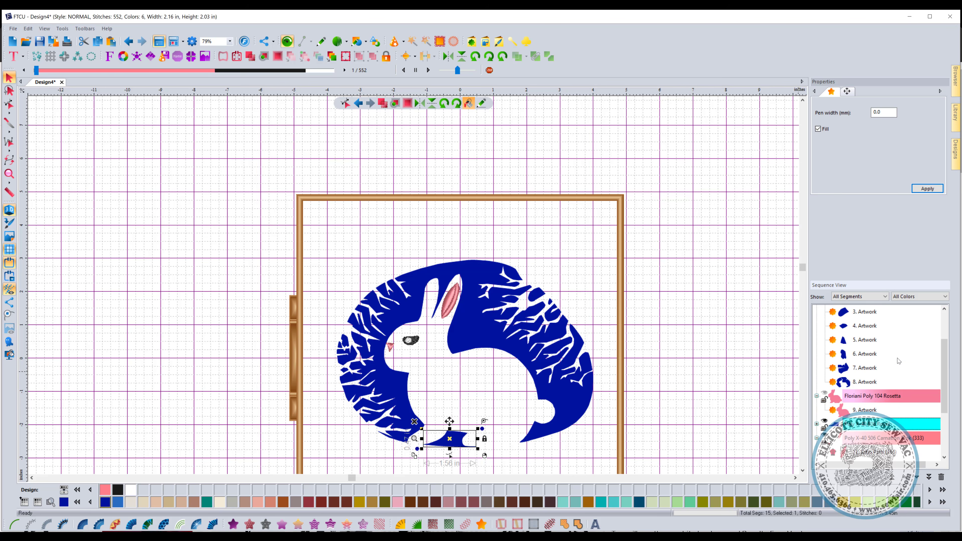
scroll(864, 409, up, 2)
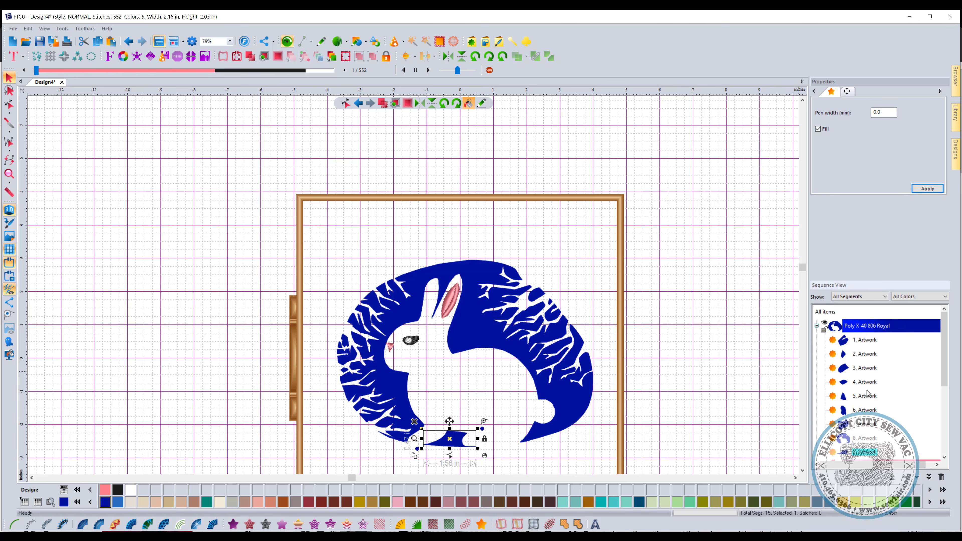
scroll(864, 327, down, 1)
scroll(864, 335, up, 1)
Step: Convert all Royal artwork to a motif fill using pattern f061 with a pattern size of 2.0 mm
click(856, 326)
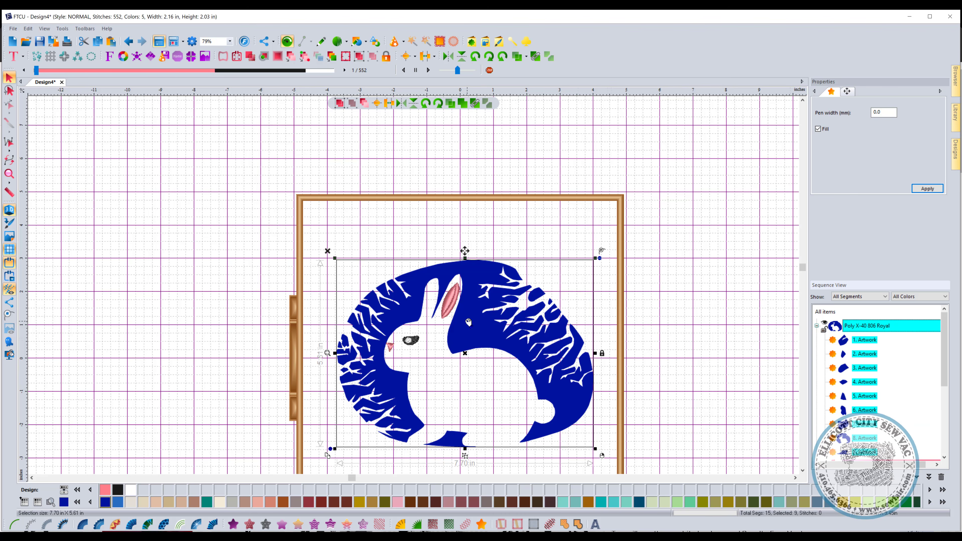
click(265, 524)
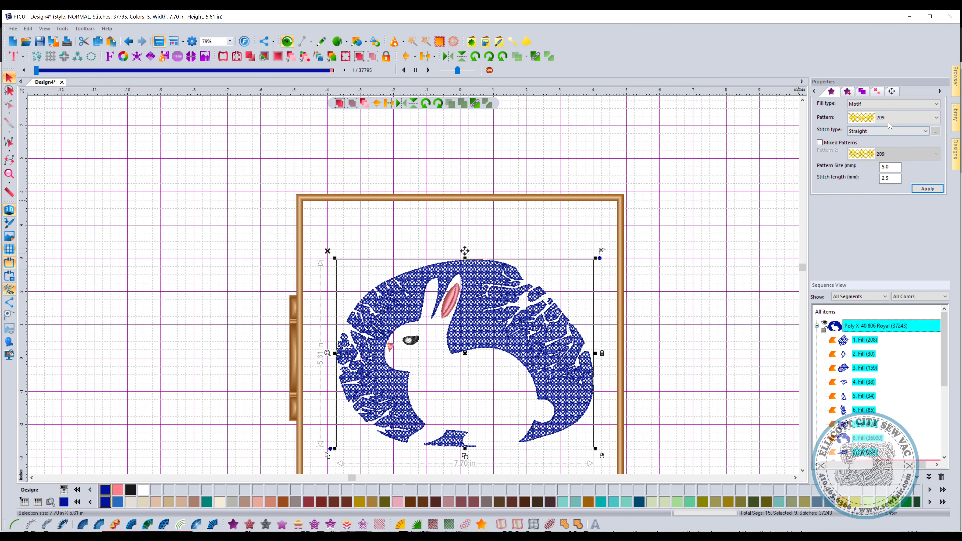
click(904, 118)
drag(936, 145, 936, 262)
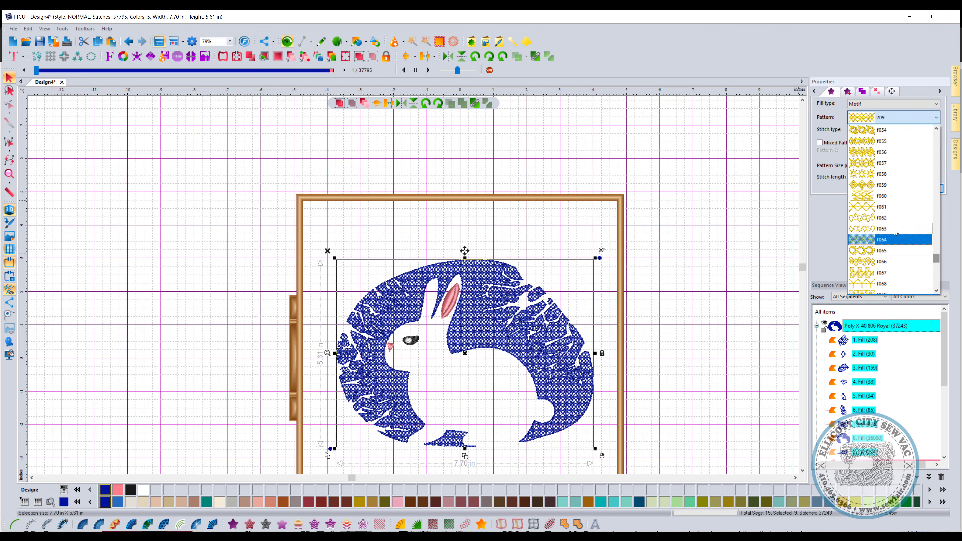
click(886, 207)
double_click(890, 167)
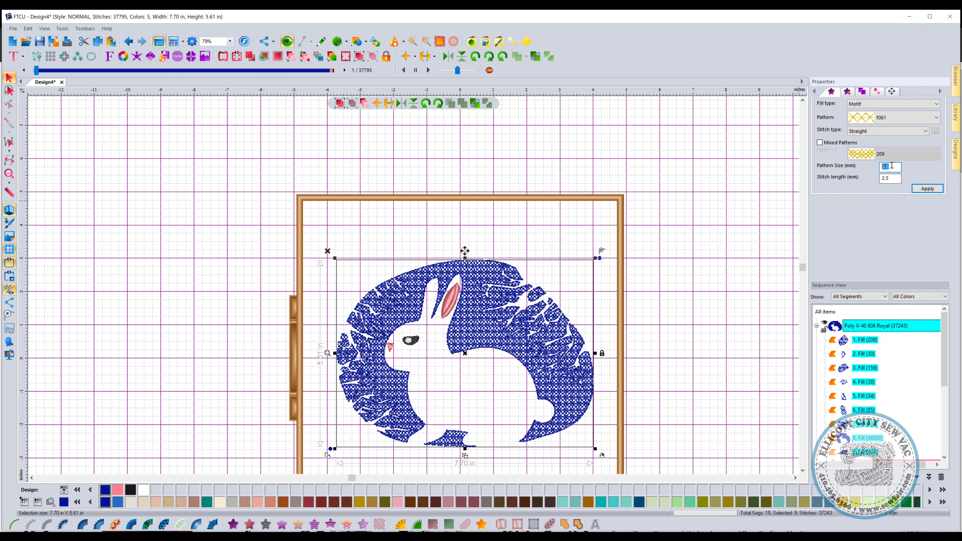
text(2)
click(922, 187)
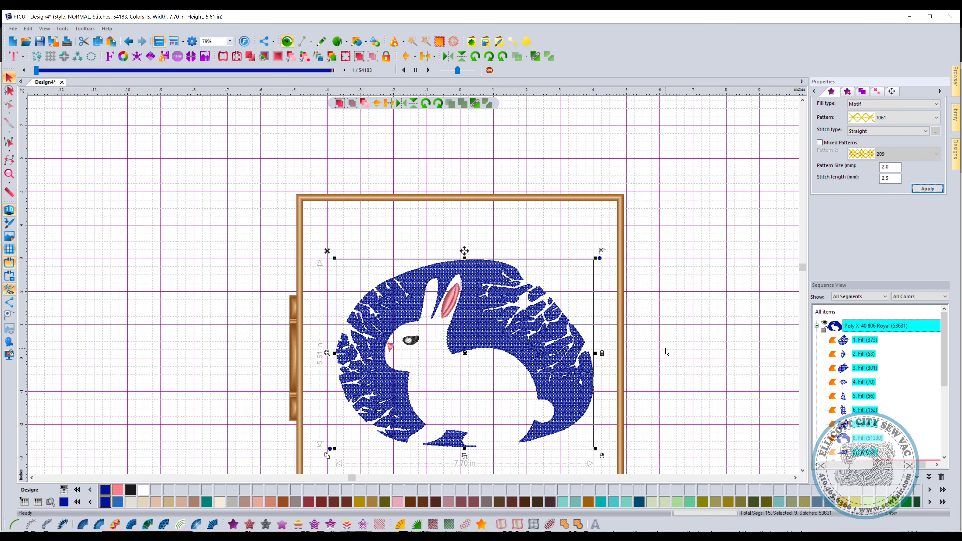
click(459, 373)
scroll(492, 370, up, 2)
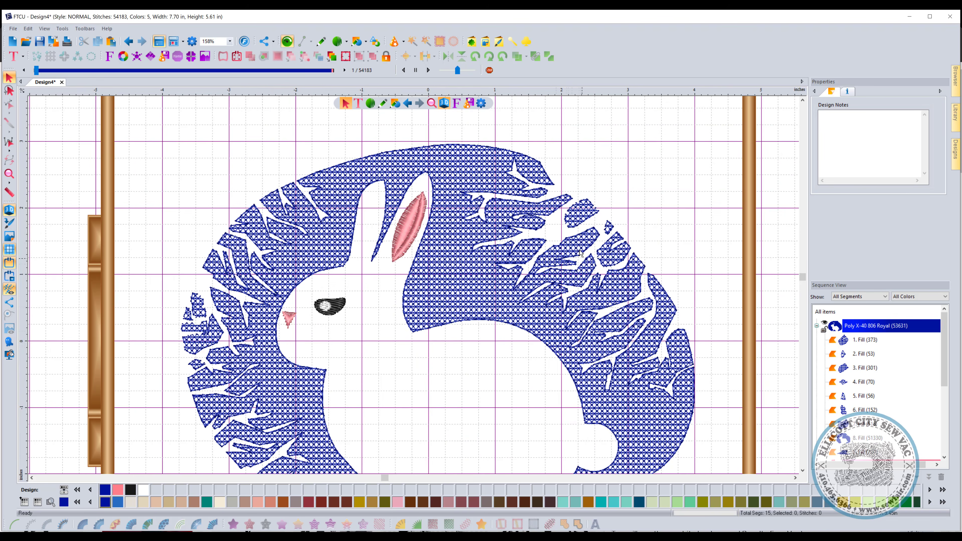
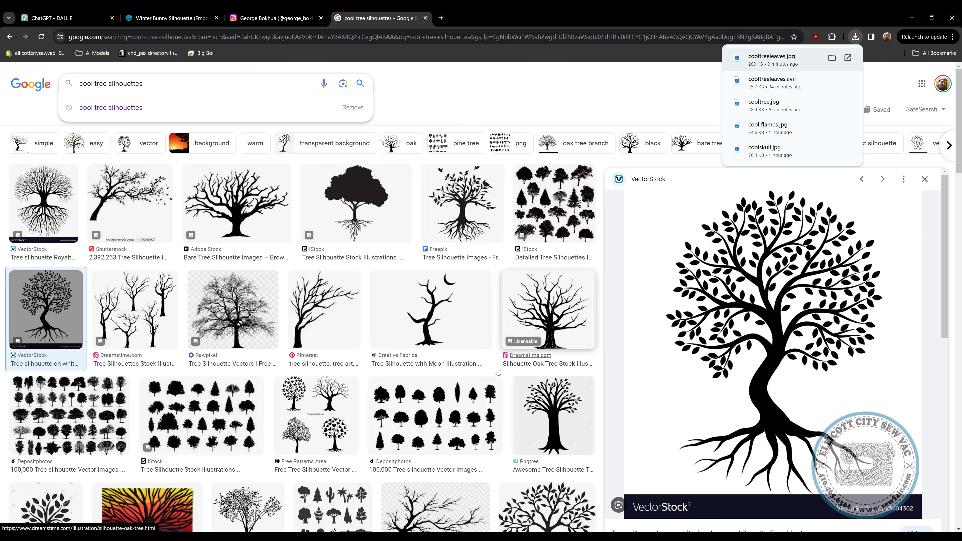
Step: Switch to the browser and examine candidate trees in the "cool tree silhouettes" image results, including the Pngtree, Adobe Stock, VectorStock and Freepik ones
scroll(497, 371, down, 2)
click(560, 330)
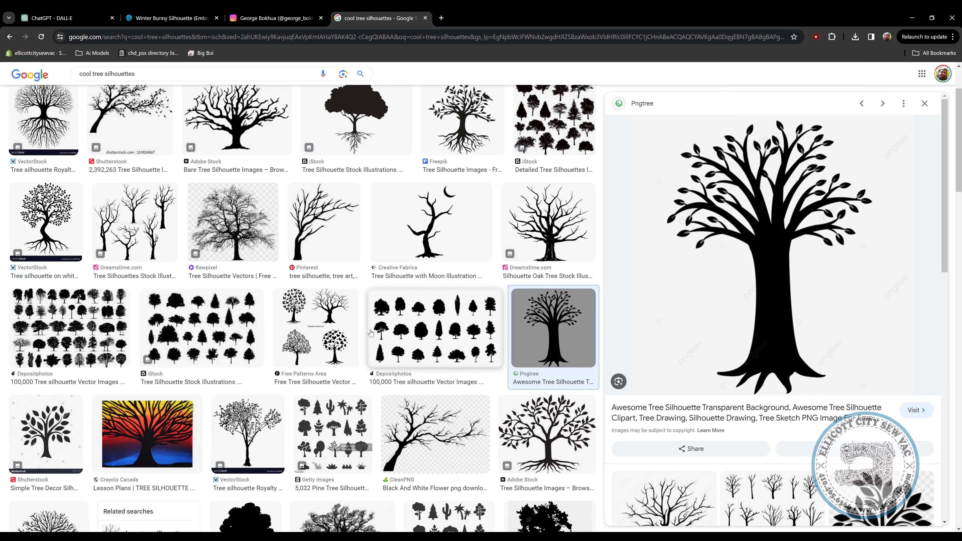
scroll(416, 329, down, 4)
click(546, 262)
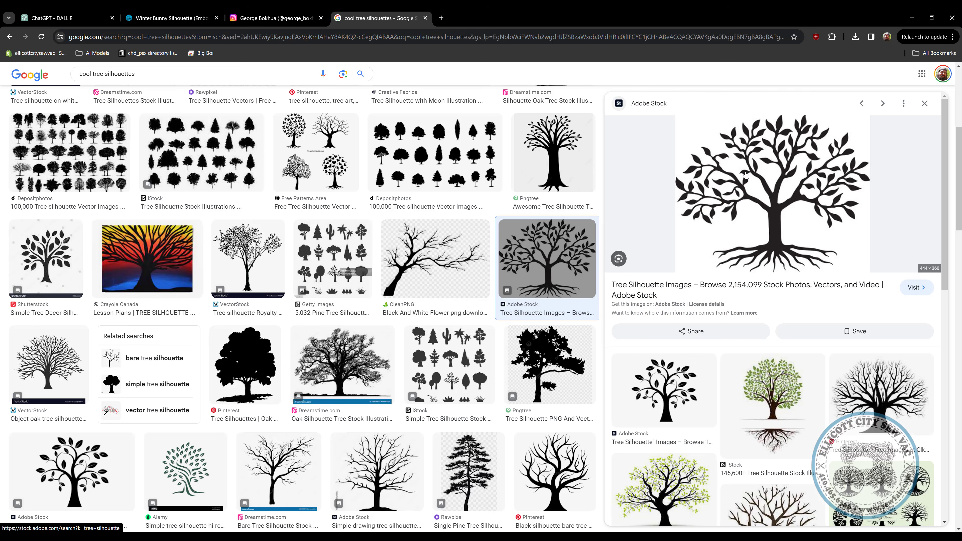
click(54, 352)
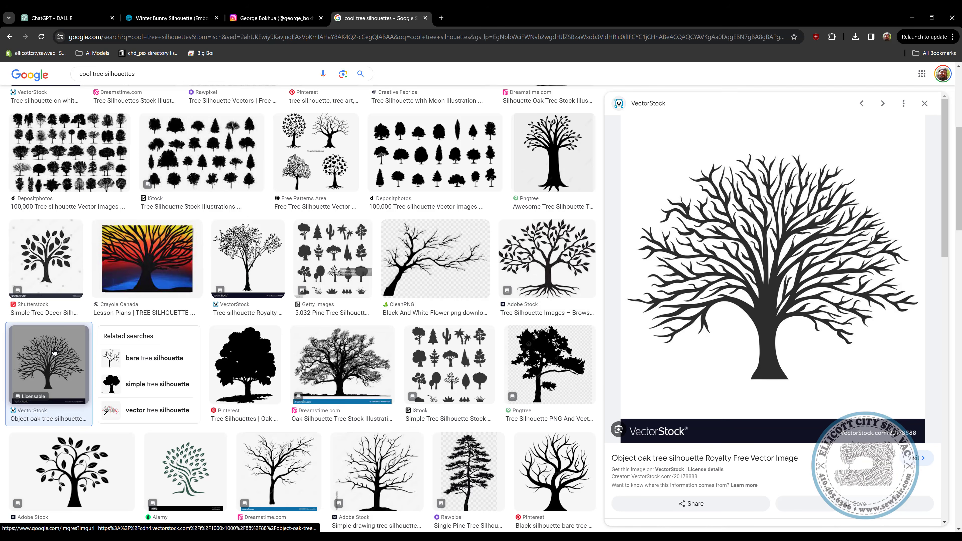
scroll(386, 320, down, 2)
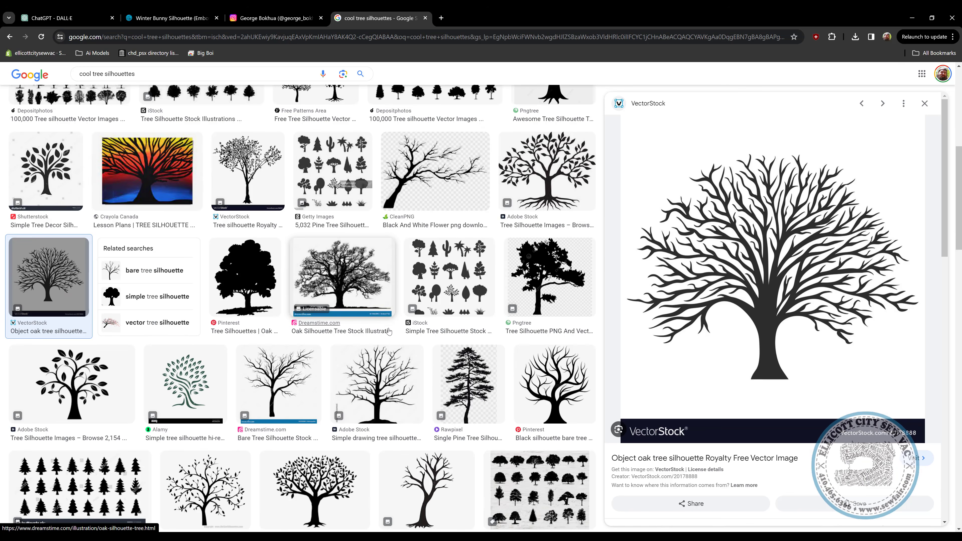
scroll(386, 325, down, 2)
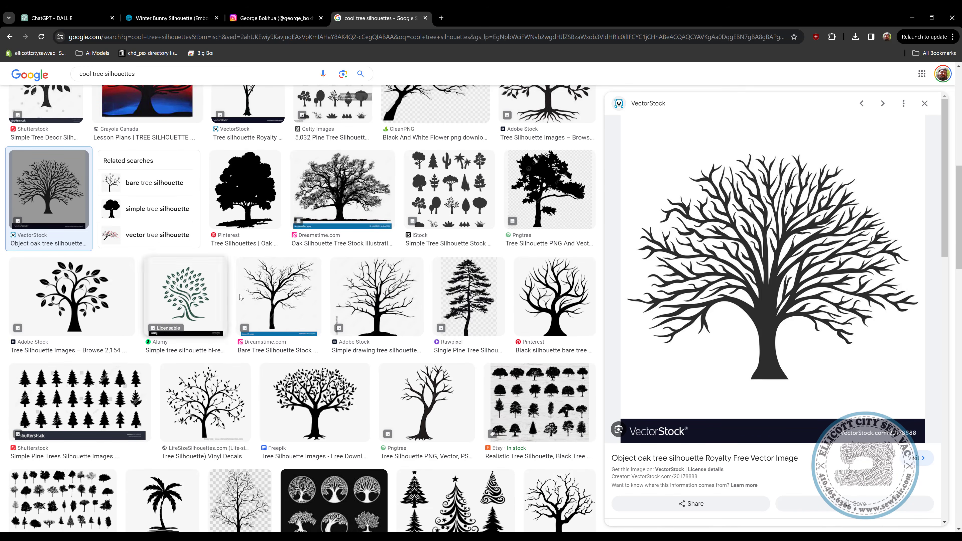
click(280, 397)
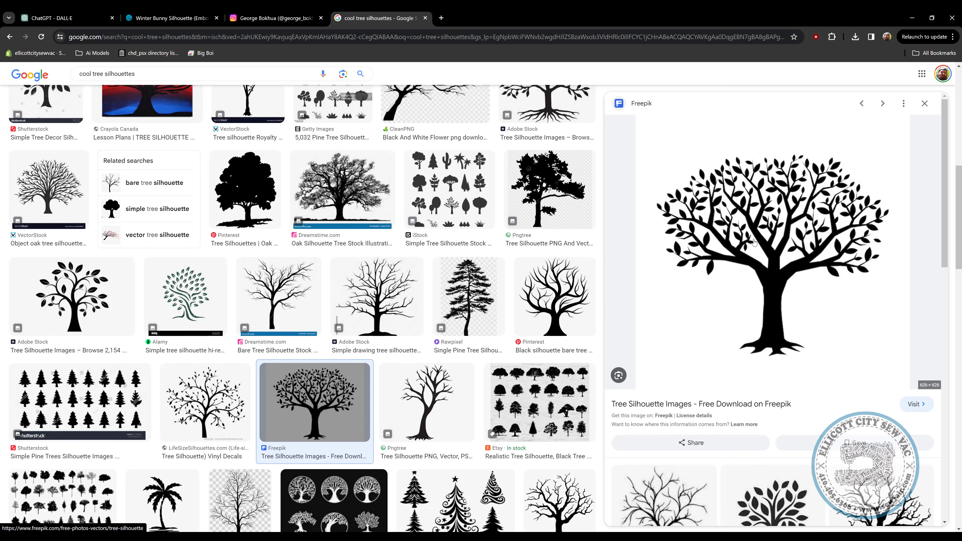
right_click(761, 221)
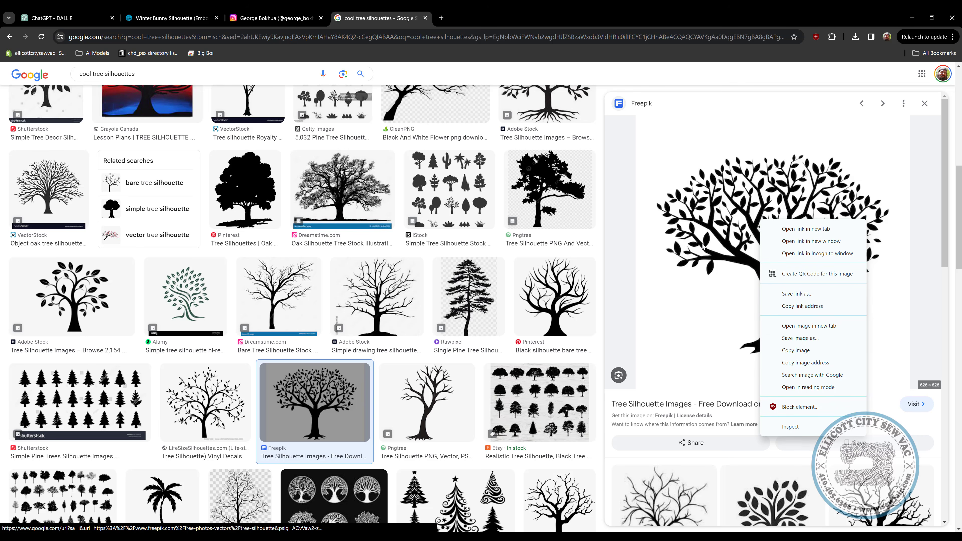
click(800, 338)
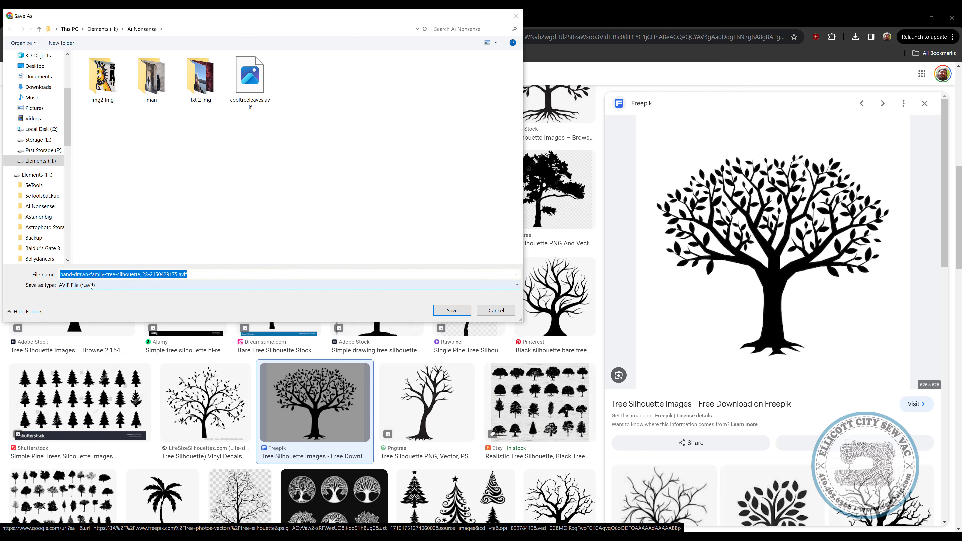
click(496, 310)
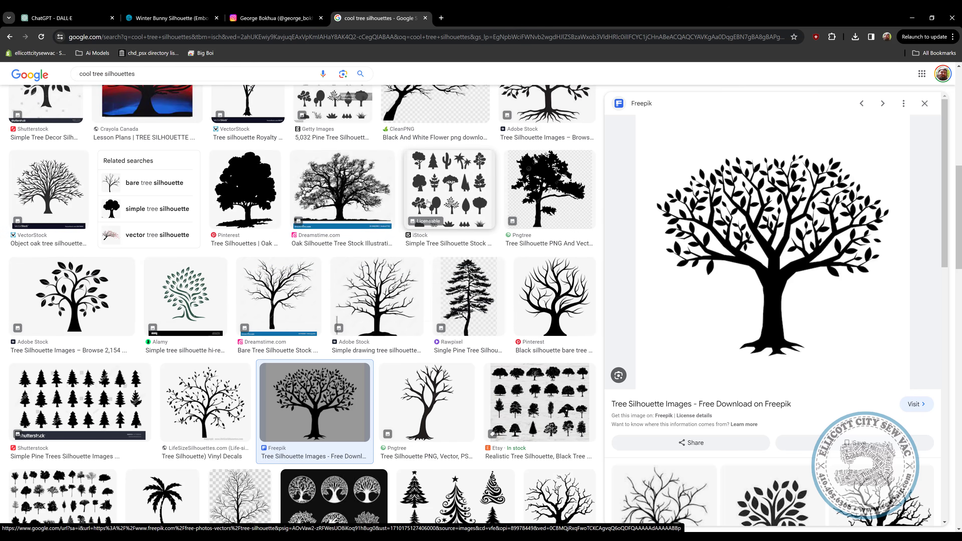
scroll(397, 247, up, 10)
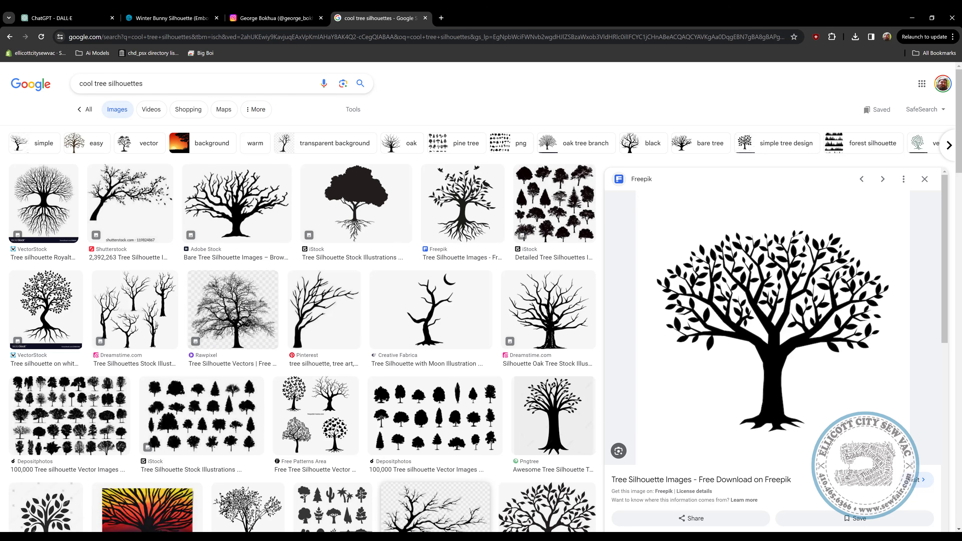
Step: Switch to FTCU and look over the motif-filled bunny background and its branch cutouts
click(380, 535)
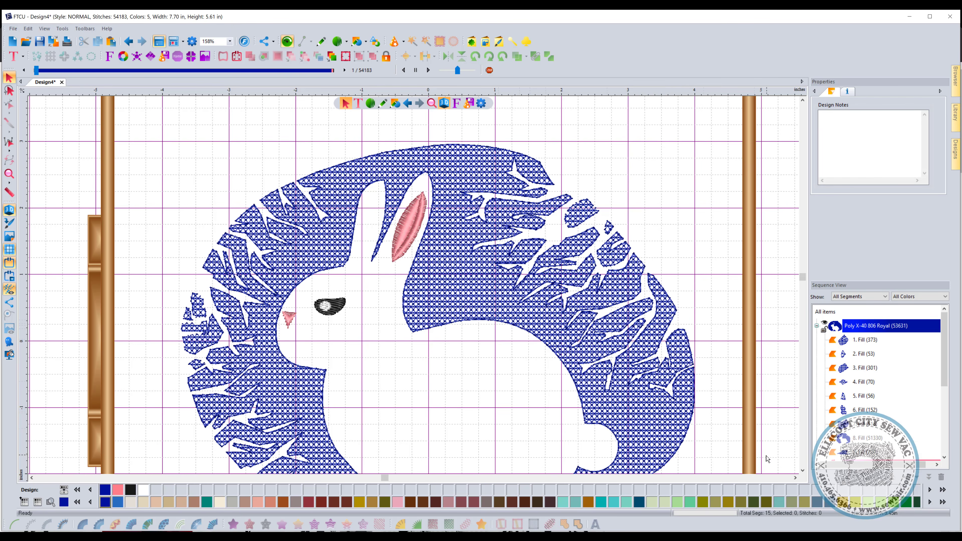
click(802, 471)
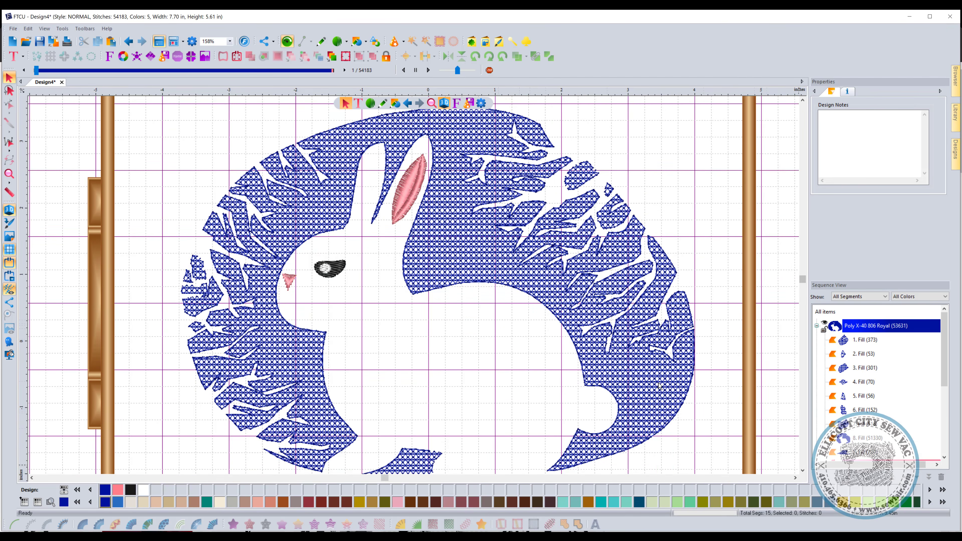
scroll(585, 227, down, 2)
scroll(549, 294, up, 2)
click(803, 101)
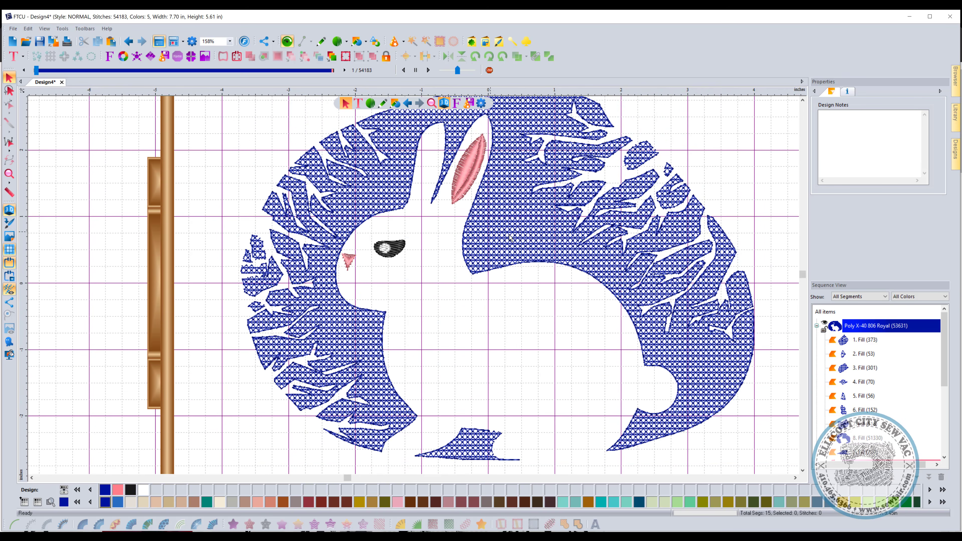
scroll(435, 235, down, 2)
scroll(489, 260, up, 2)
scroll(558, 221, down, 1)
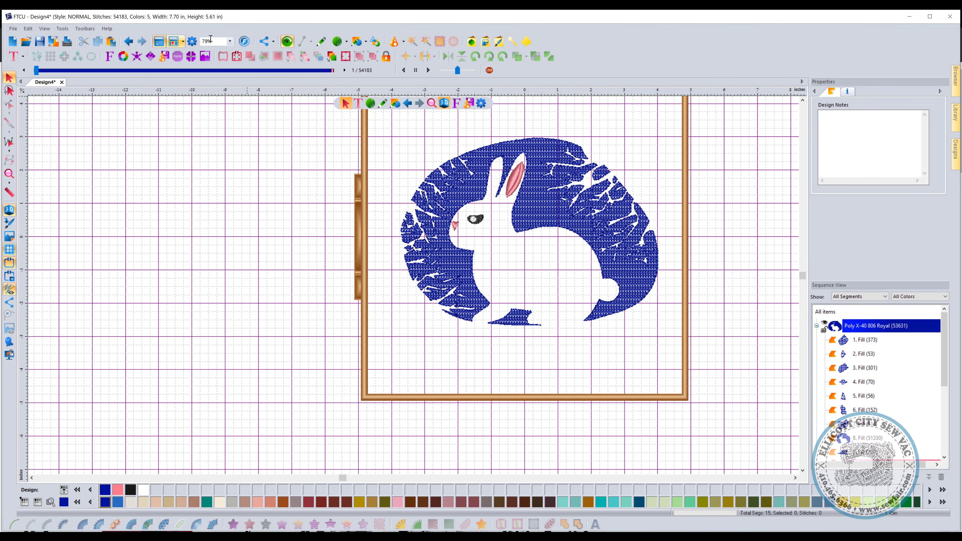
Step: Undo the motif fill, the branch cutouts and the tree artwork, back to the solid blue background around the bunny
click(128, 42)
click(129, 42)
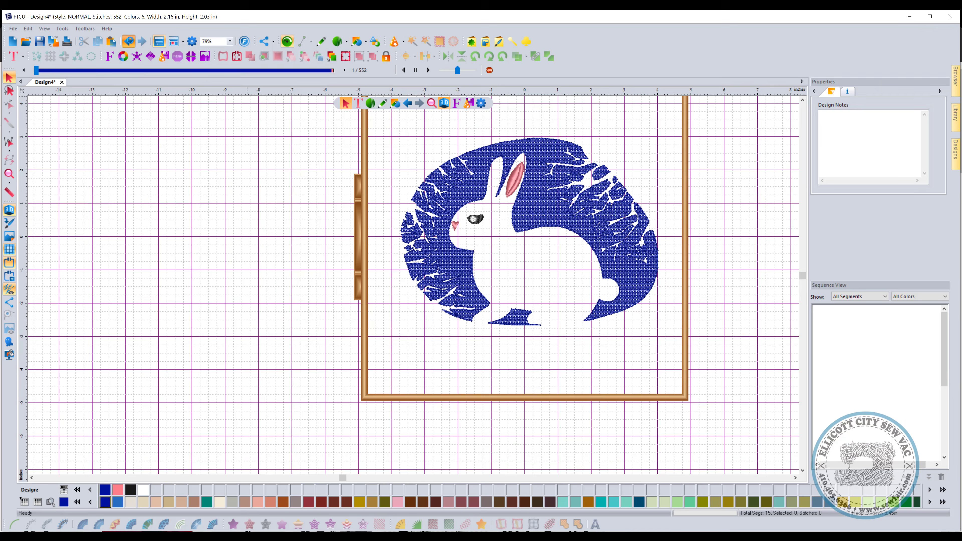
click(129, 42)
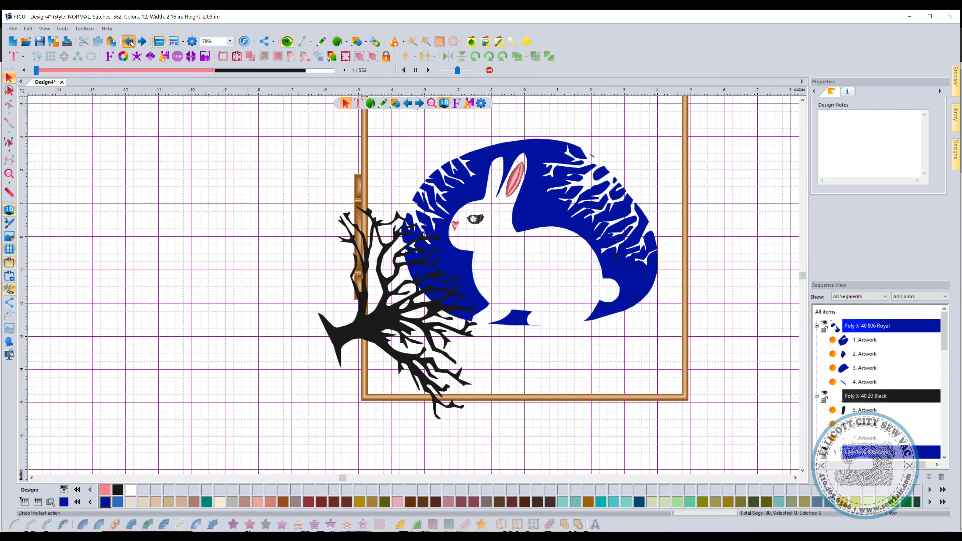
click(128, 42)
click(128, 41)
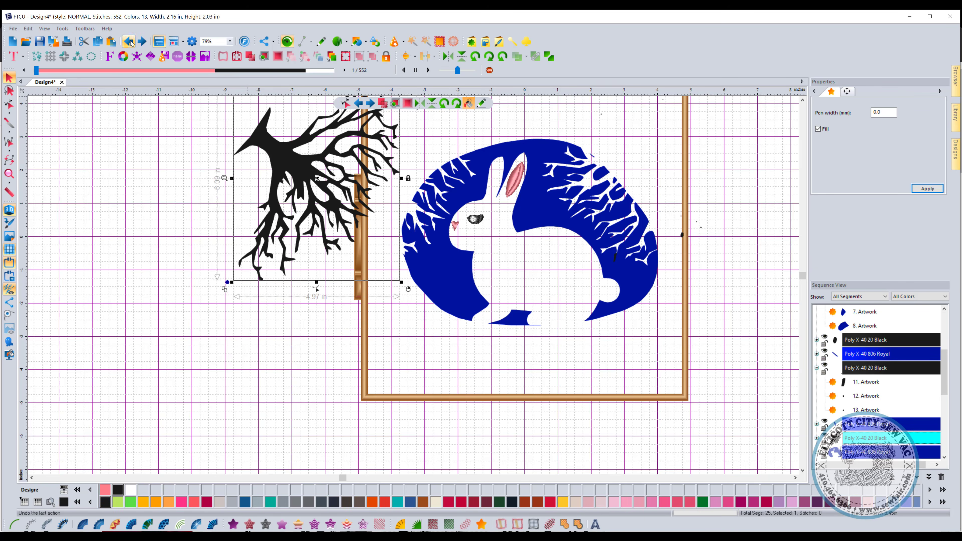
click(129, 42)
click(130, 43)
click(130, 43)
click(130, 42)
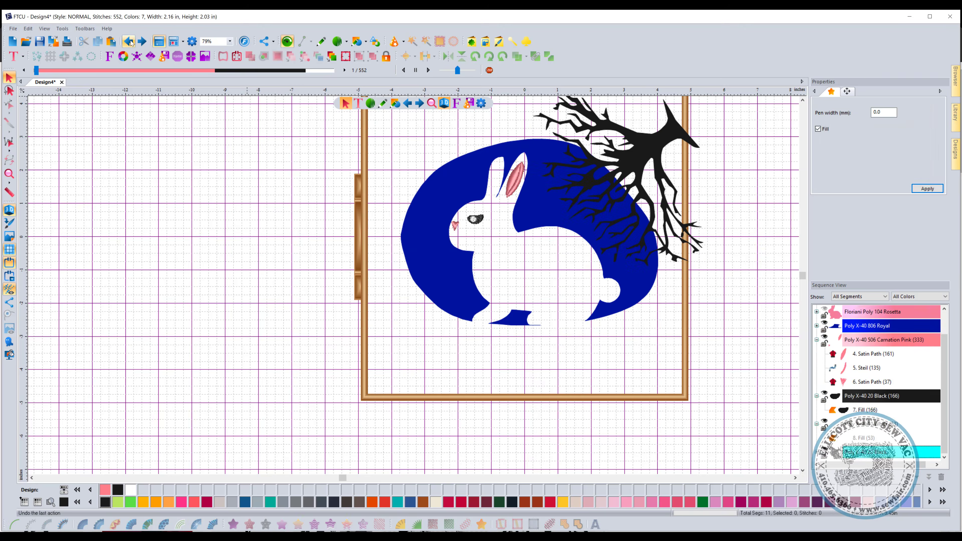
click(130, 42)
click(131, 43)
click(130, 43)
click(130, 42)
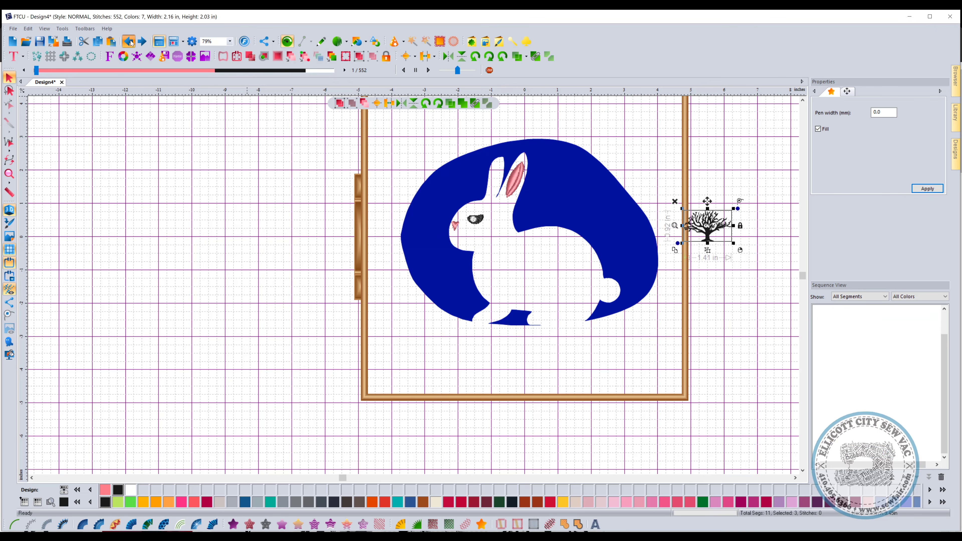
click(130, 43)
click(130, 43)
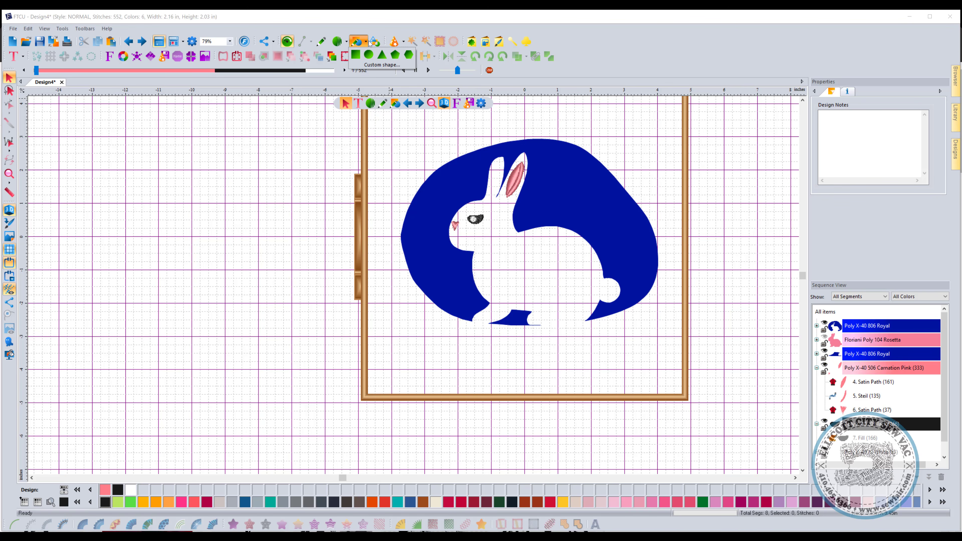
Step: Create vector artwork from the image "cool flames.jpg" with the Auto Artwork Wizard
click(412, 42)
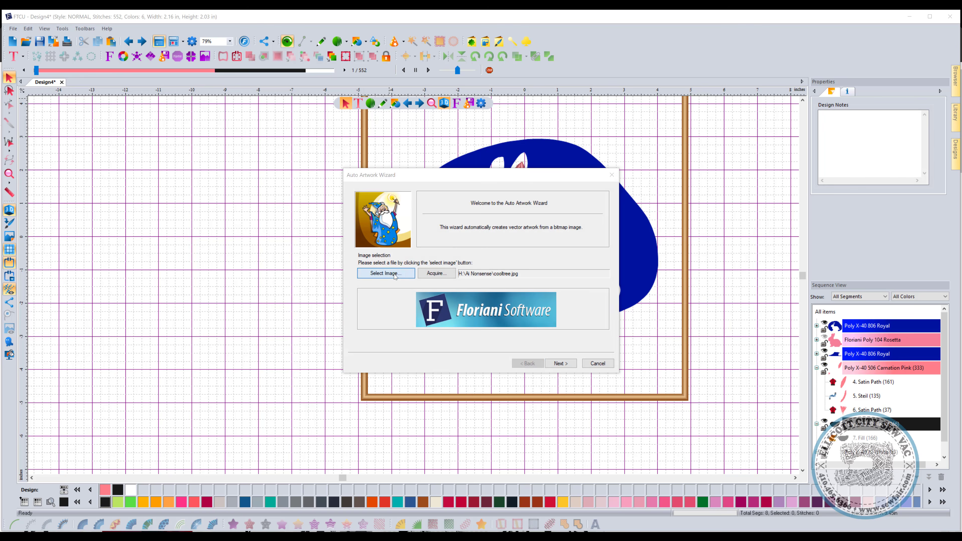
click(386, 273)
click(526, 218)
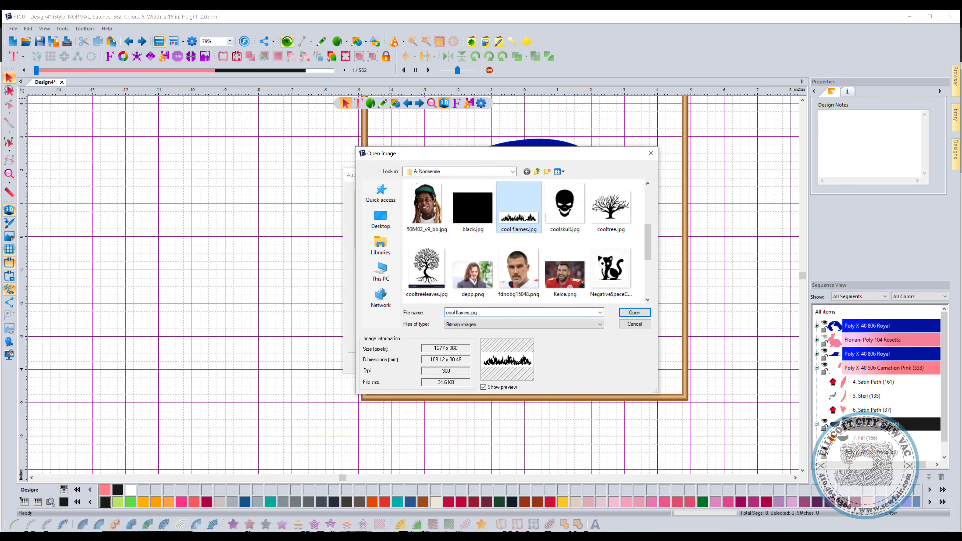
click(635, 313)
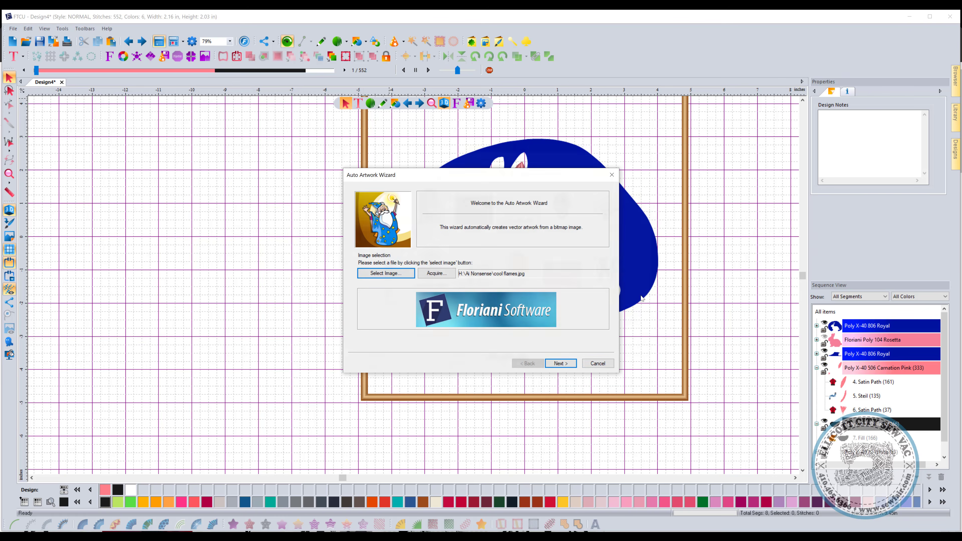
click(560, 361)
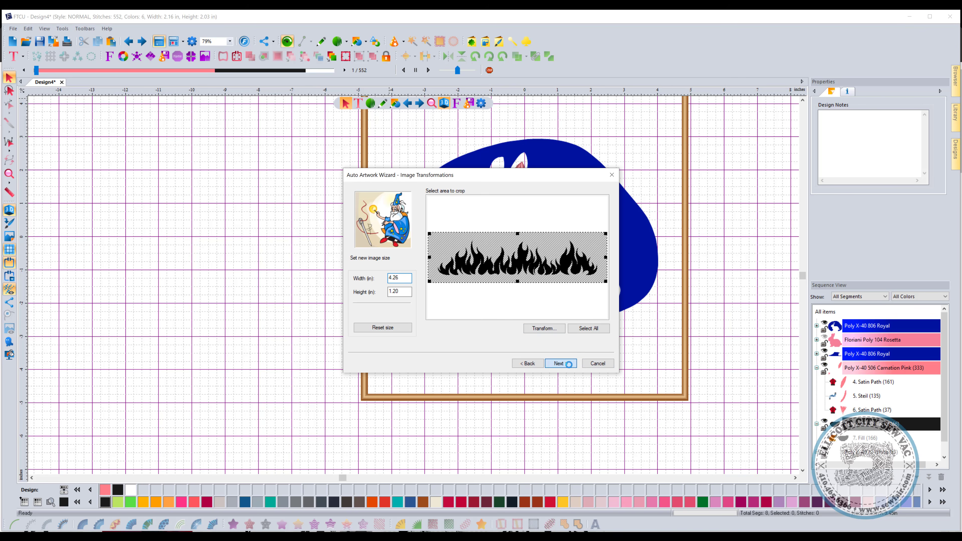
click(568, 364)
click(573, 364)
click(574, 364)
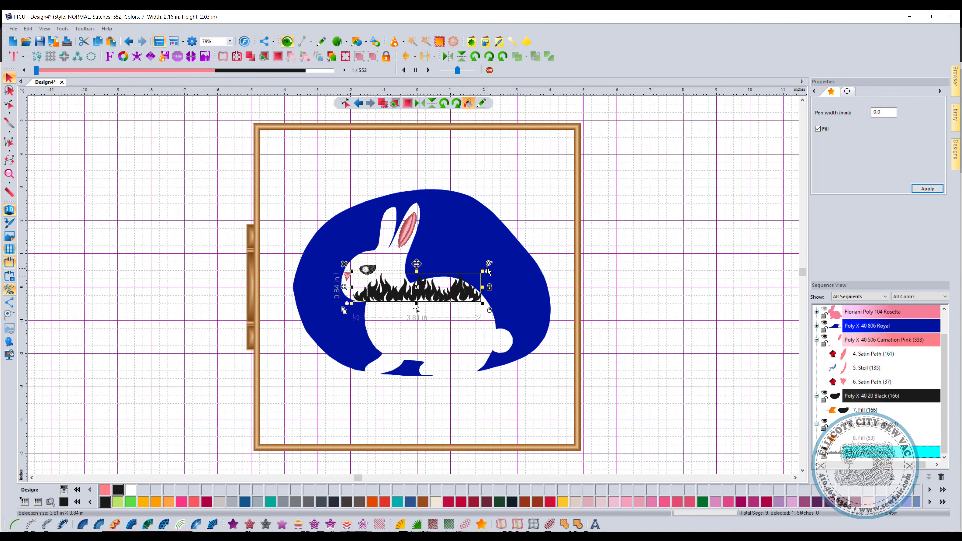
Step: Rotate the flame artwork diagonally, move it above the bunny's back and enlarge it to about 5.92 × 6.53 in
drag(486, 271, 346, 235)
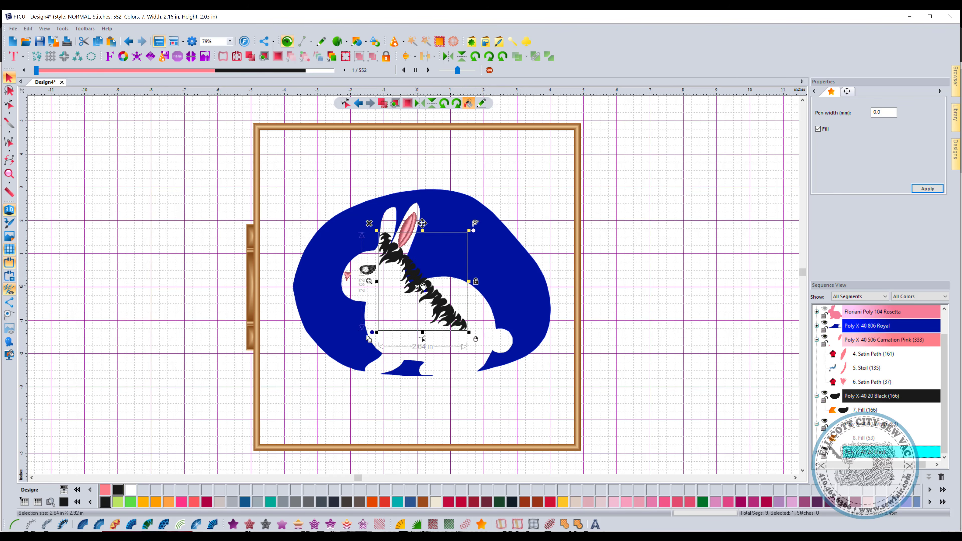
drag(416, 282, 482, 230)
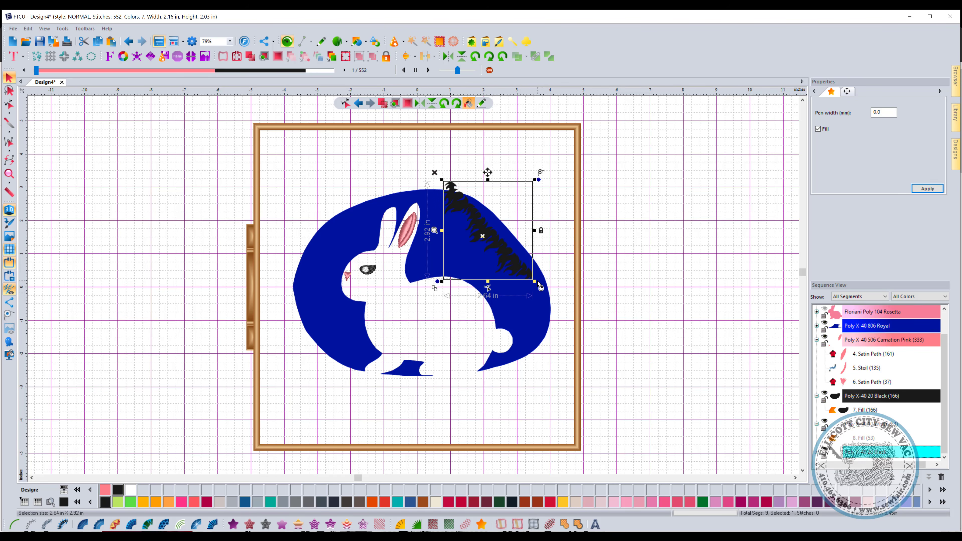
drag(535, 282, 648, 398)
drag(548, 297, 509, 260)
click(685, 252)
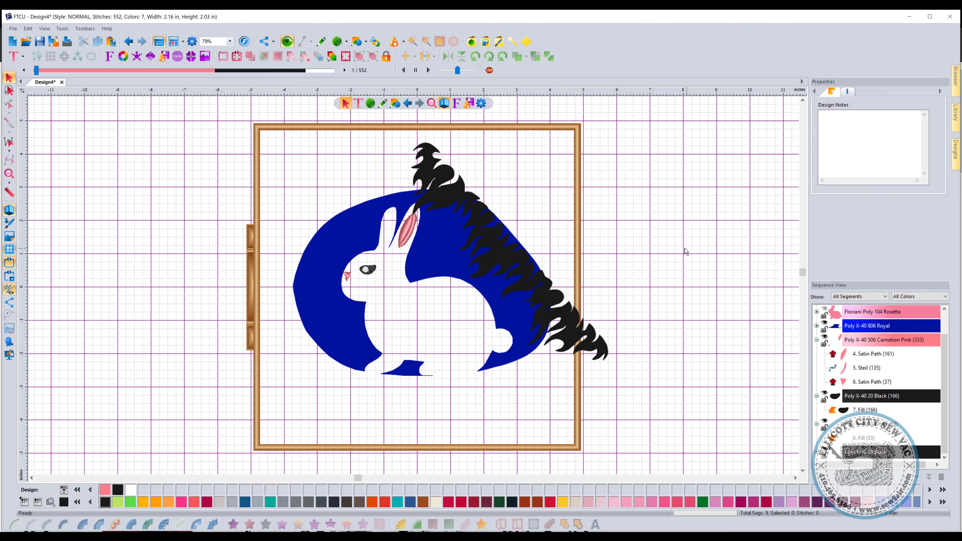
Step: Scale the flame artwork down to about 5.49 × 6.06 in along the background's right edge
click(449, 197)
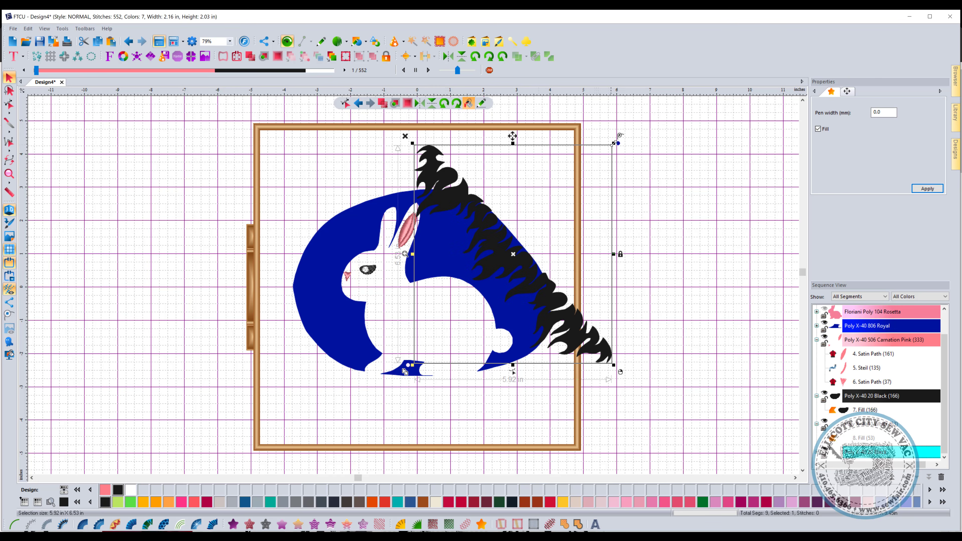
click(412, 143)
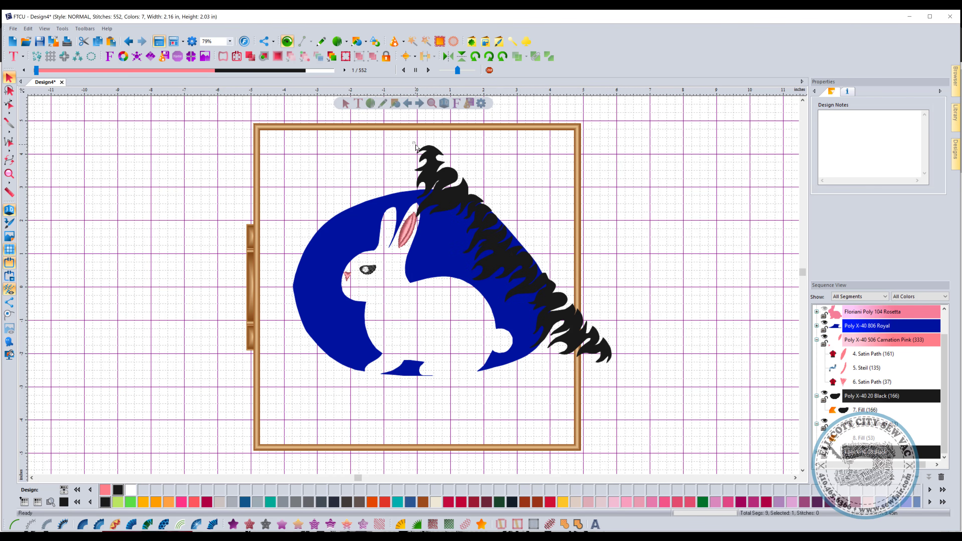
click(427, 151)
click(414, 145)
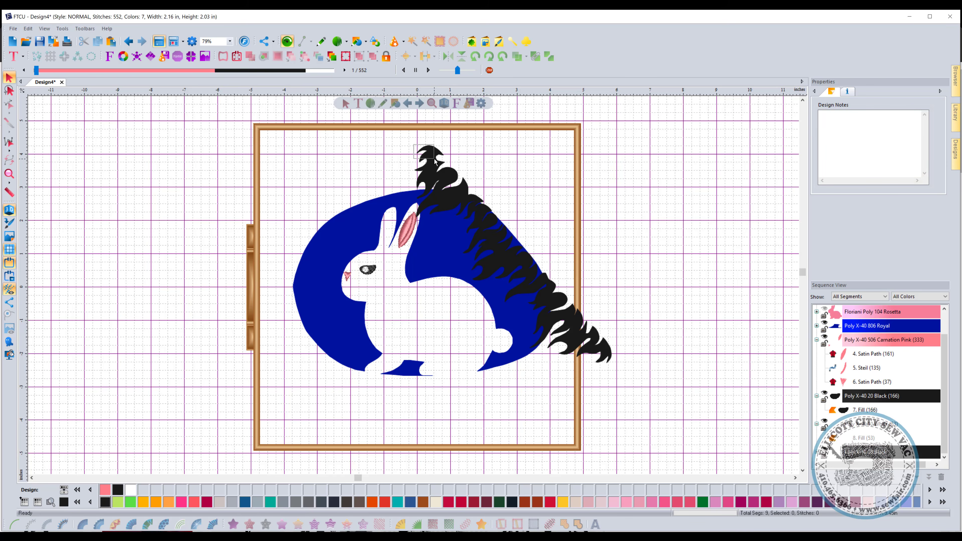
click(427, 151)
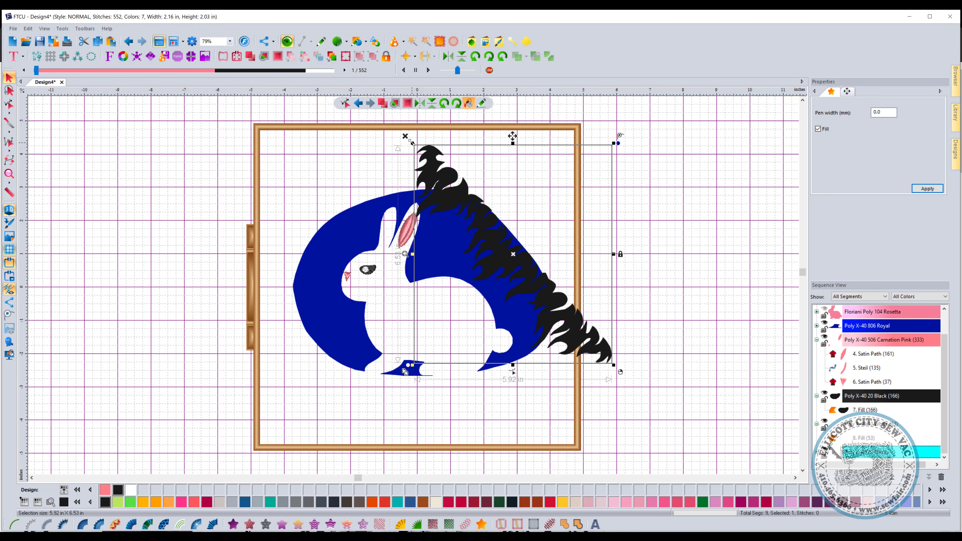
drag(412, 142, 427, 159)
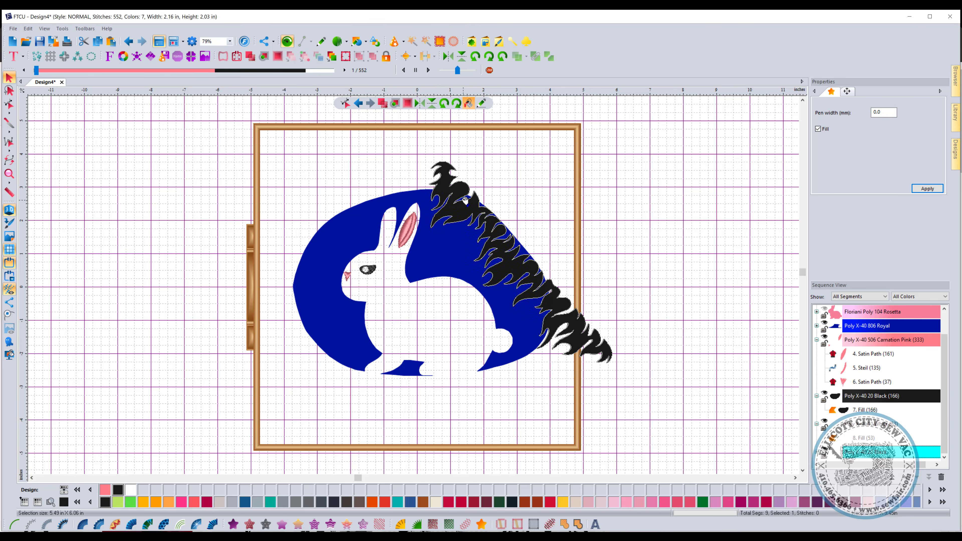
Step: Duplicate the flame artwork, mirror the copy horizontally and place it over the background's edge in front of the bunny's face
click(421, 370)
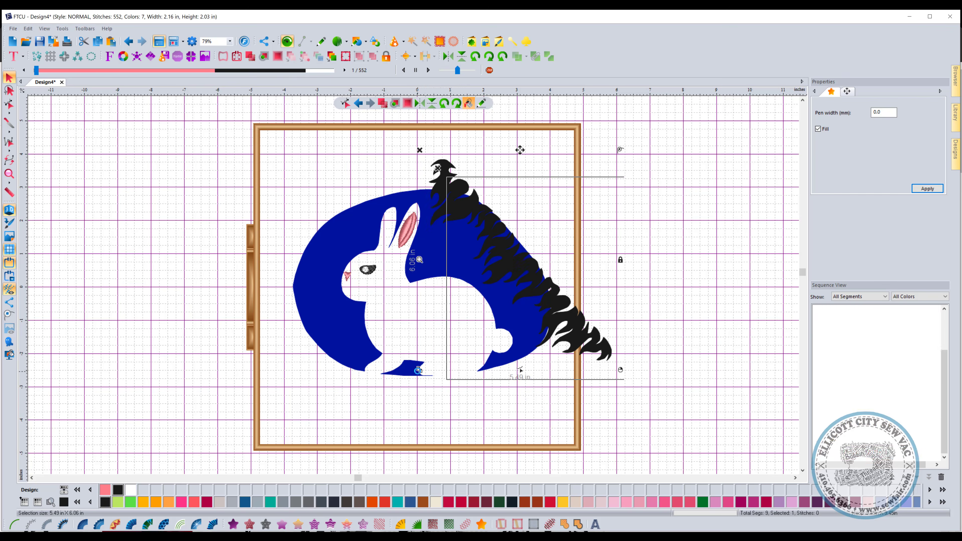
drag(546, 289, 353, 300)
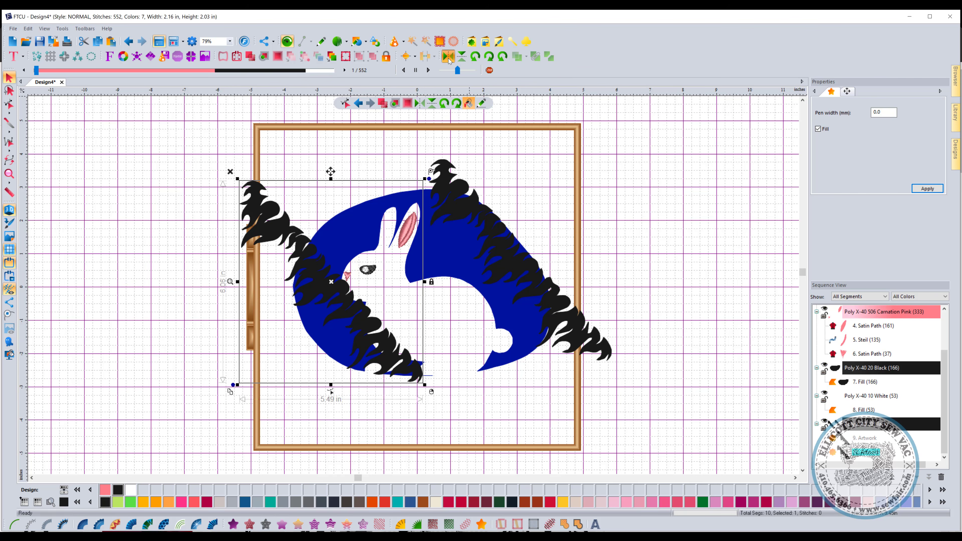
click(449, 56)
drag(330, 243, 281, 281)
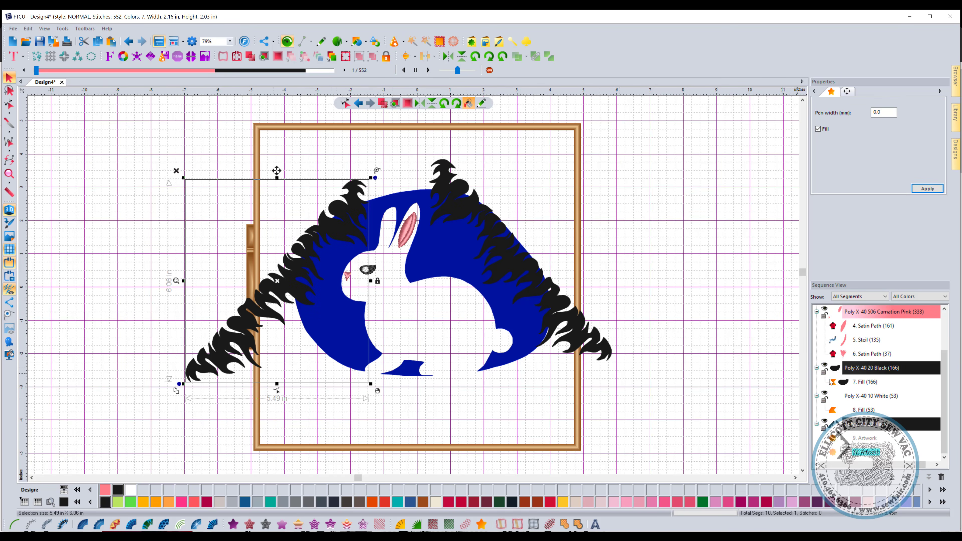
Step: Remove the overlapped artwork between both flame pieces and the large Royal background
click(872, 426)
scroll(885, 375, up, 2)
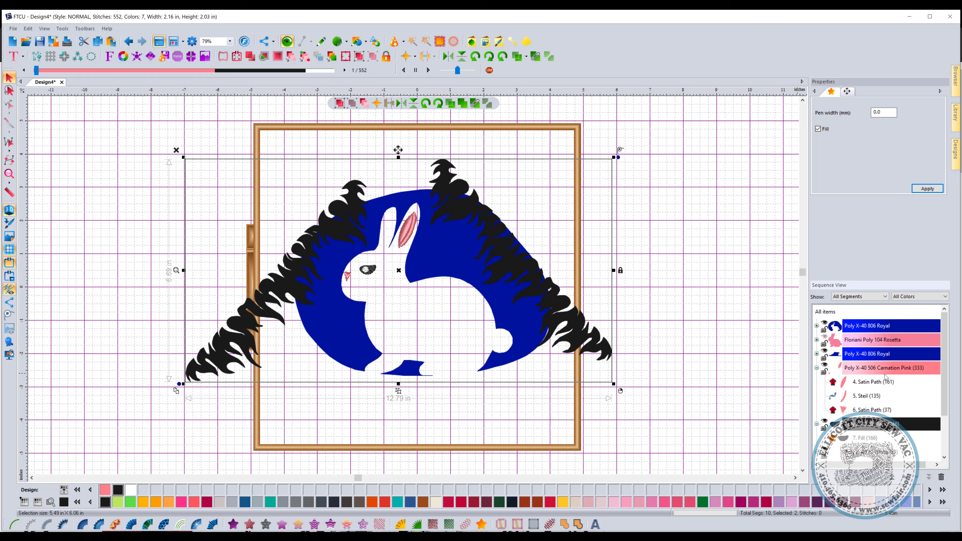
ctrl+click(871, 326)
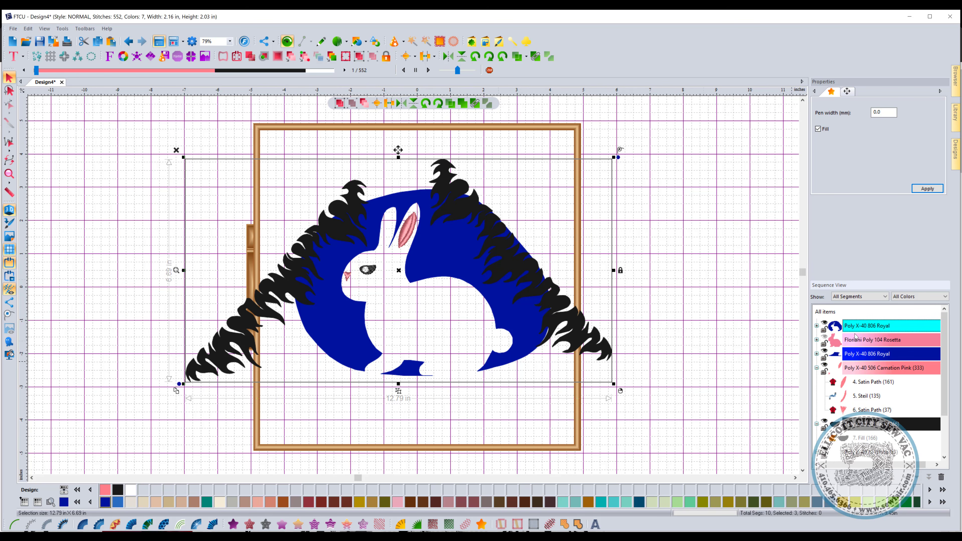
scroll(884, 360, down, 2)
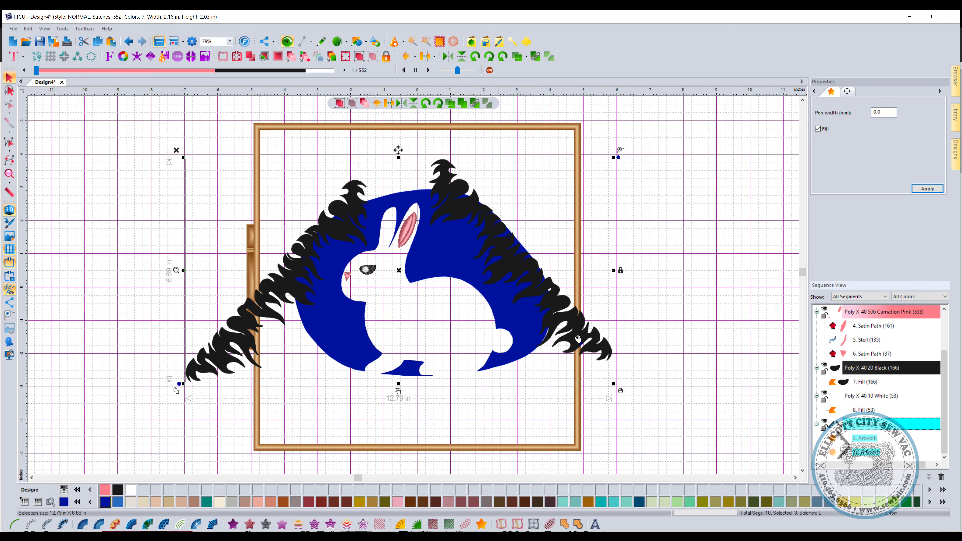
right_click(433, 250)
mouse_move(509, 399)
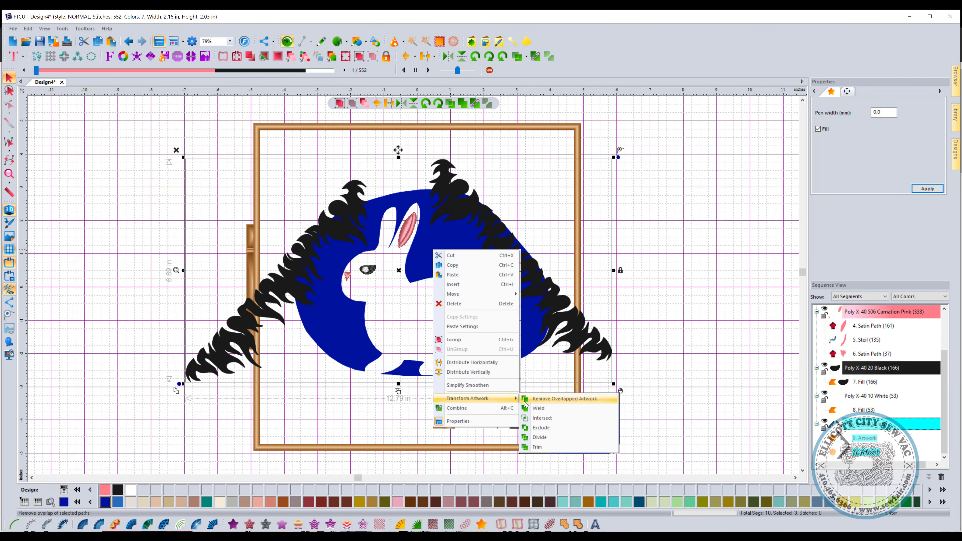
click(541, 400)
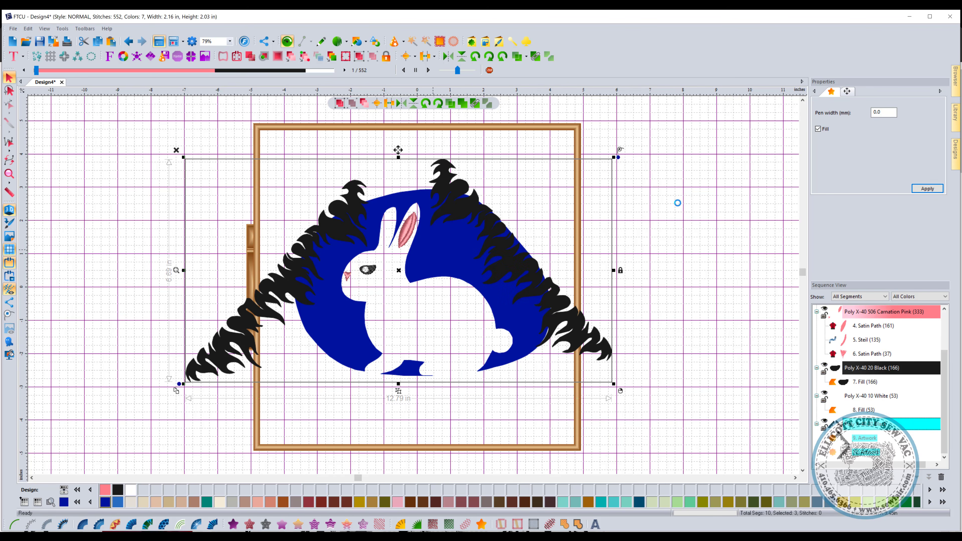
Step: Delete both black flame artwork pieces, leaving their cutouts in the blue background around the bunny
click(605, 316)
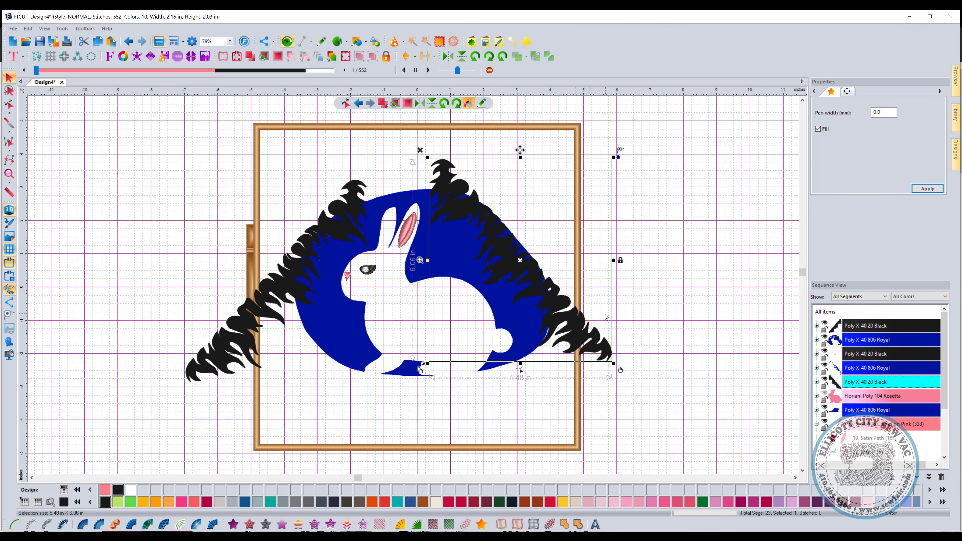
key(Delete)
click(233, 319)
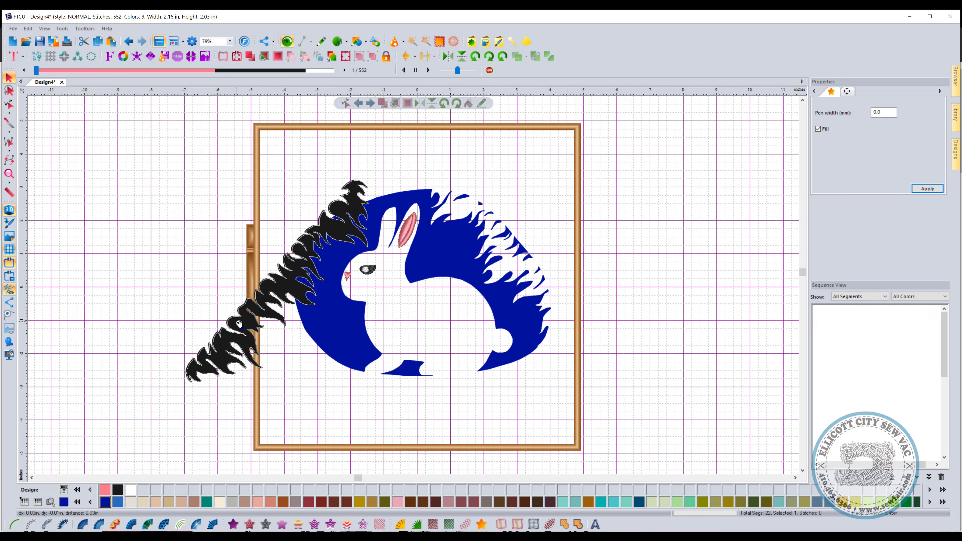
key(Delete)
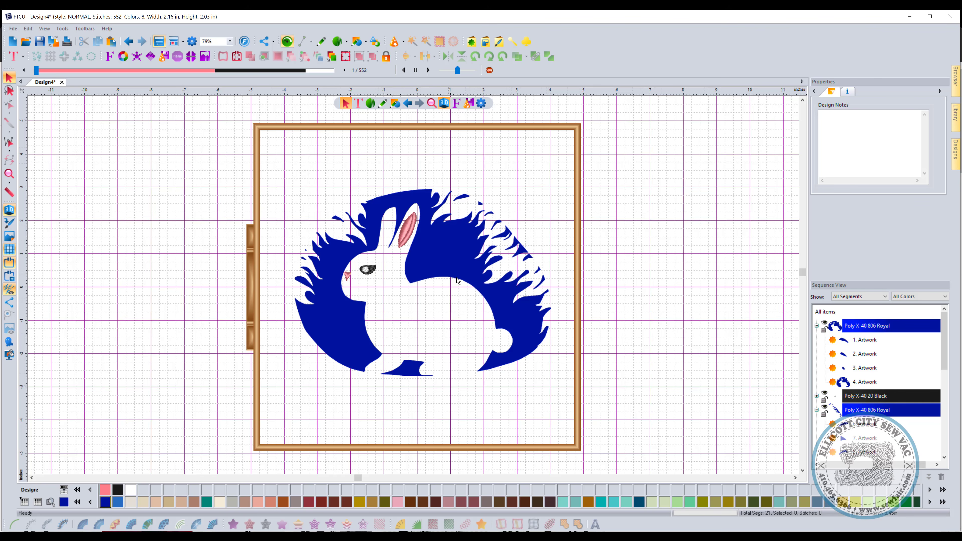
Step: Start a new design with the hoop shown and draw a centred ellipse about 7.42 × 5.87 in inside it
click(12, 40)
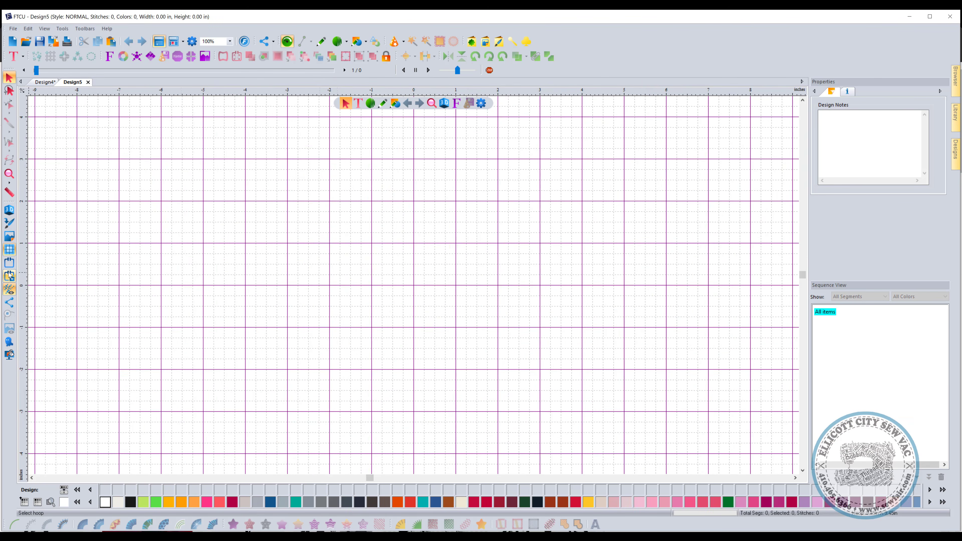
click(9, 262)
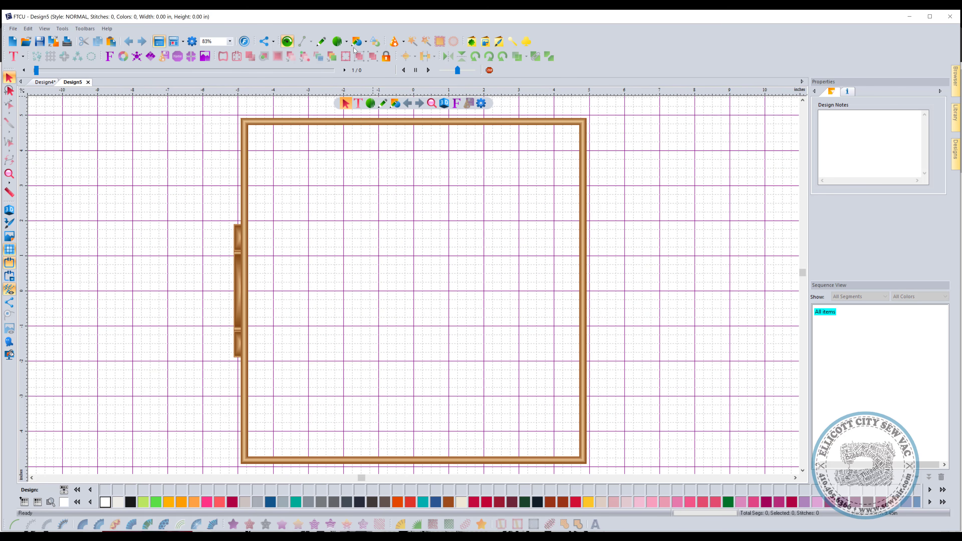
click(356, 41)
drag(302, 175, 314, 192)
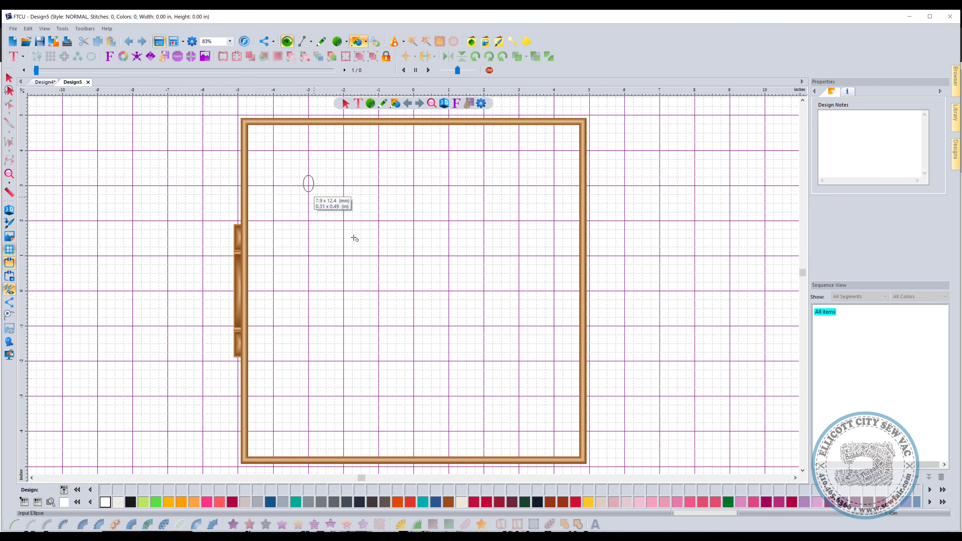
drag(354, 238, 572, 389)
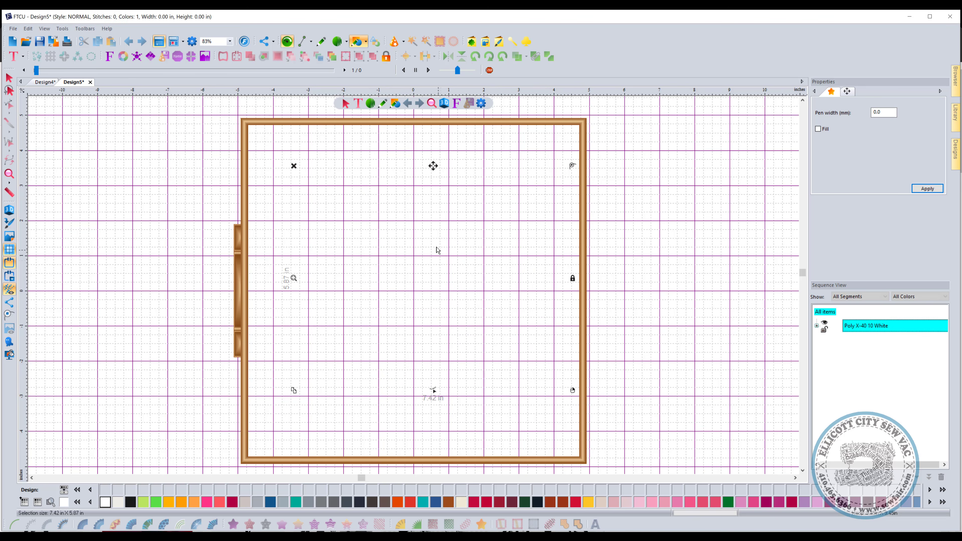
drag(435, 281, 418, 267)
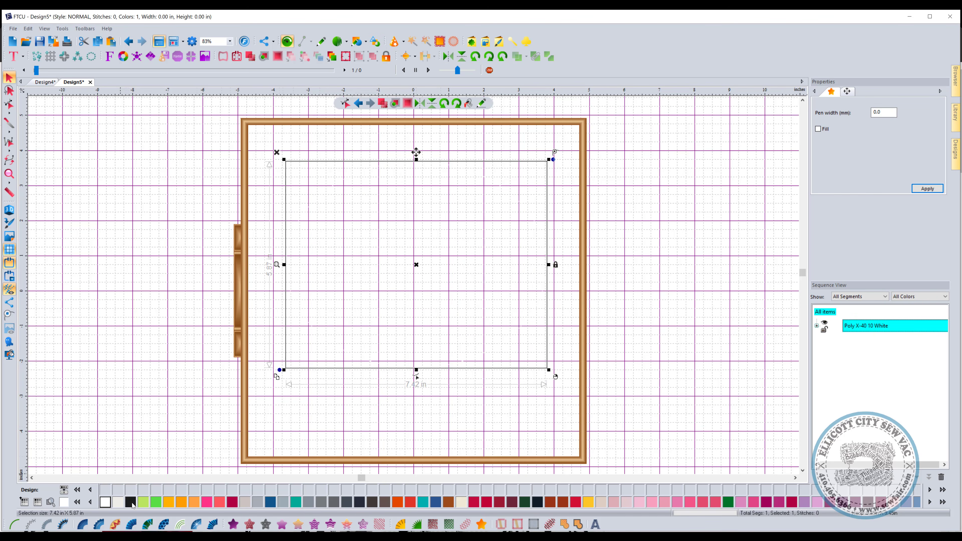
Step: Colour the ellipse Neon Pink and turn on its fill
click(207, 502)
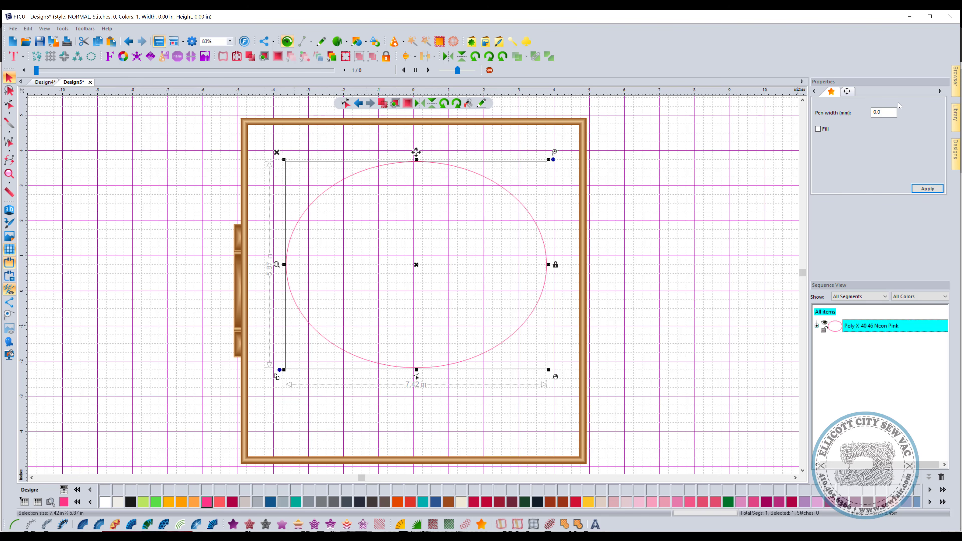
click(824, 130)
click(926, 189)
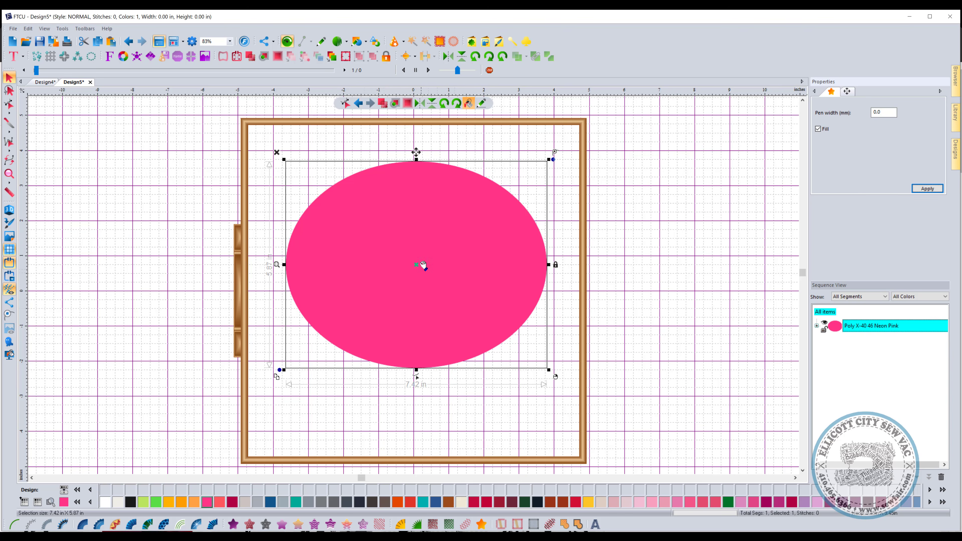
Step: Create two-colour vector artwork from coolskull.jpg with the Auto Artwork Wizard
click(395, 43)
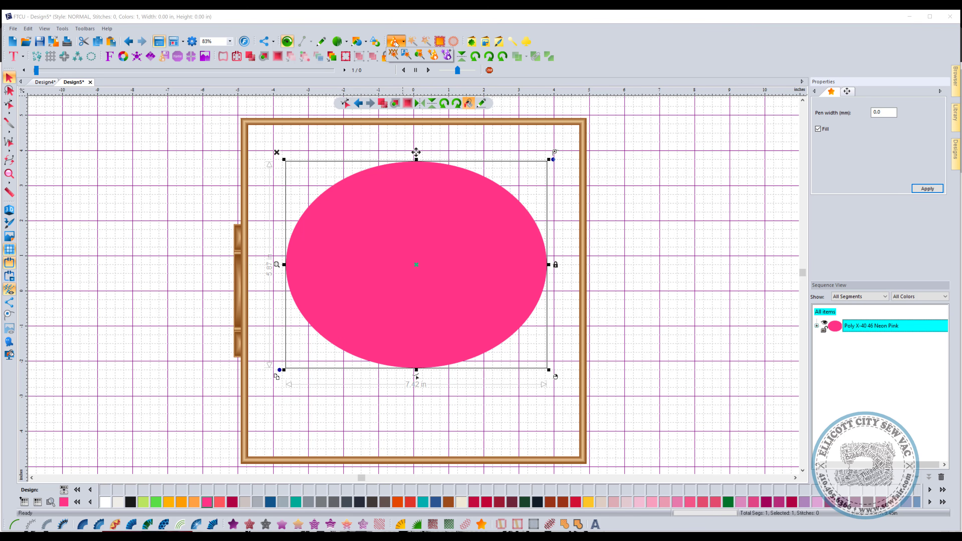
click(419, 55)
click(450, 274)
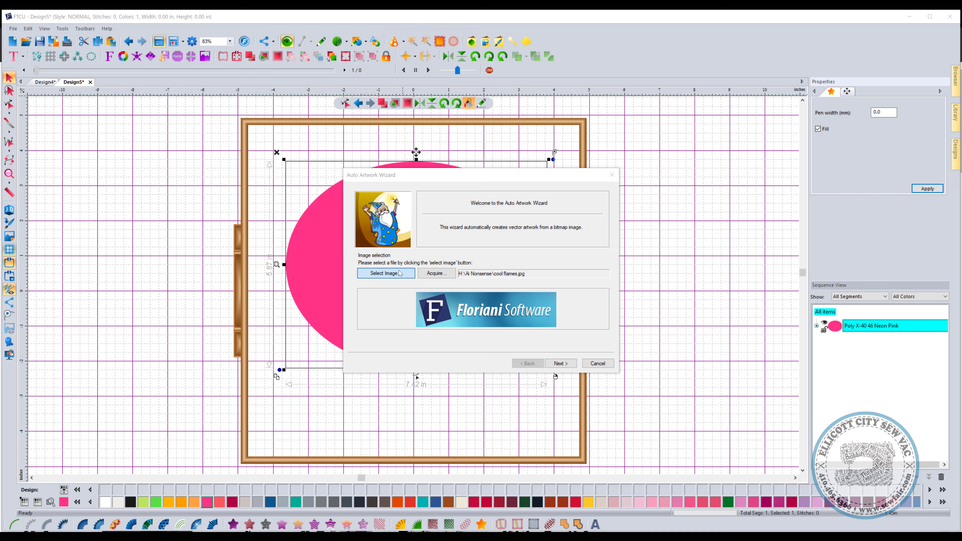
drag(651, 208, 651, 244)
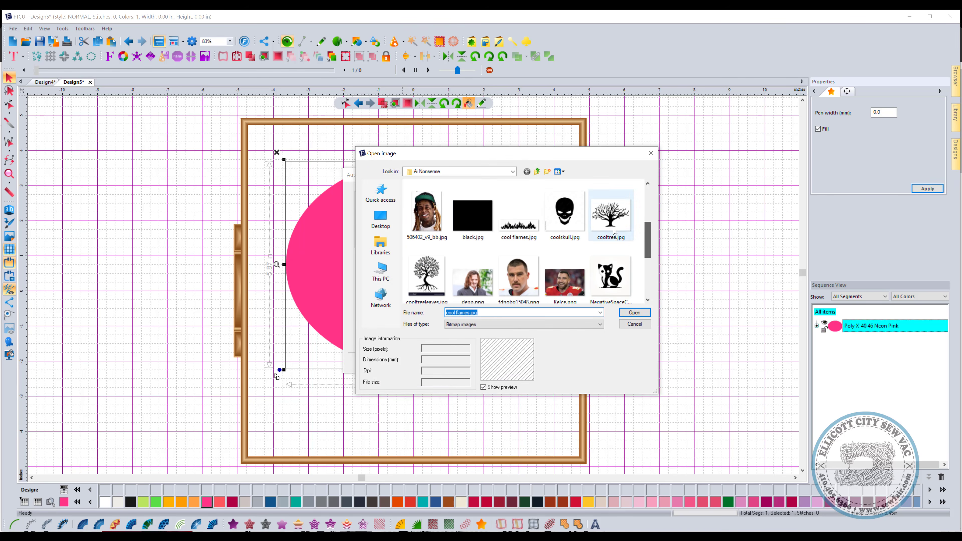
click(564, 212)
click(634, 313)
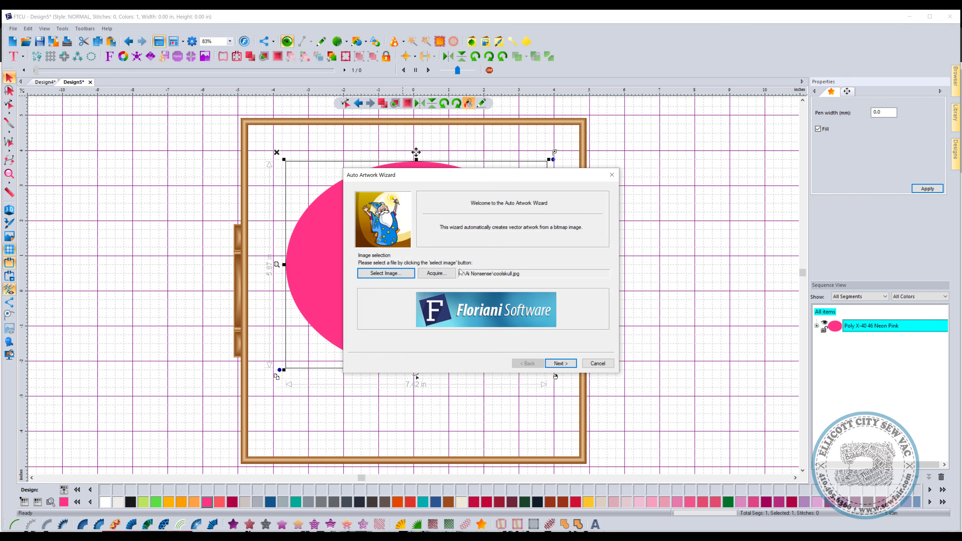
click(561, 363)
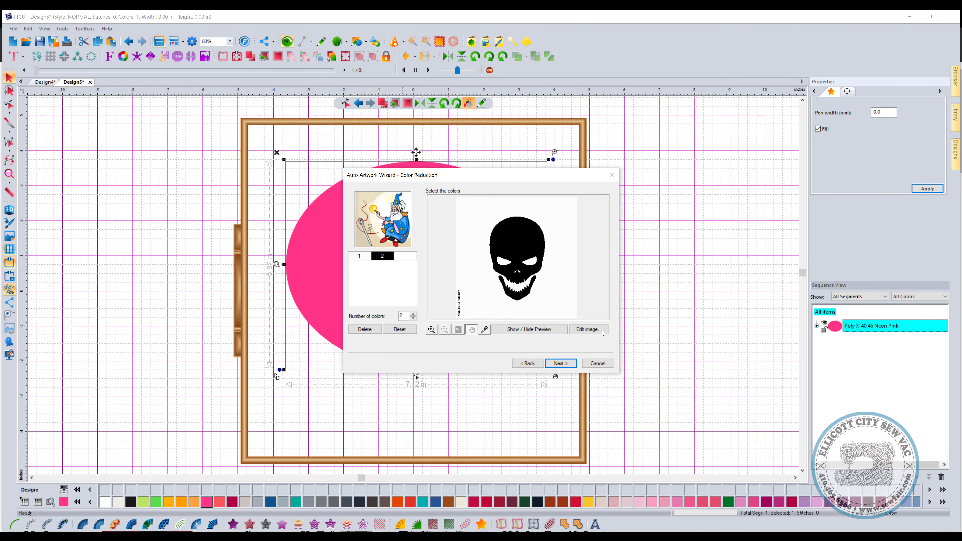
click(569, 364)
click(576, 366)
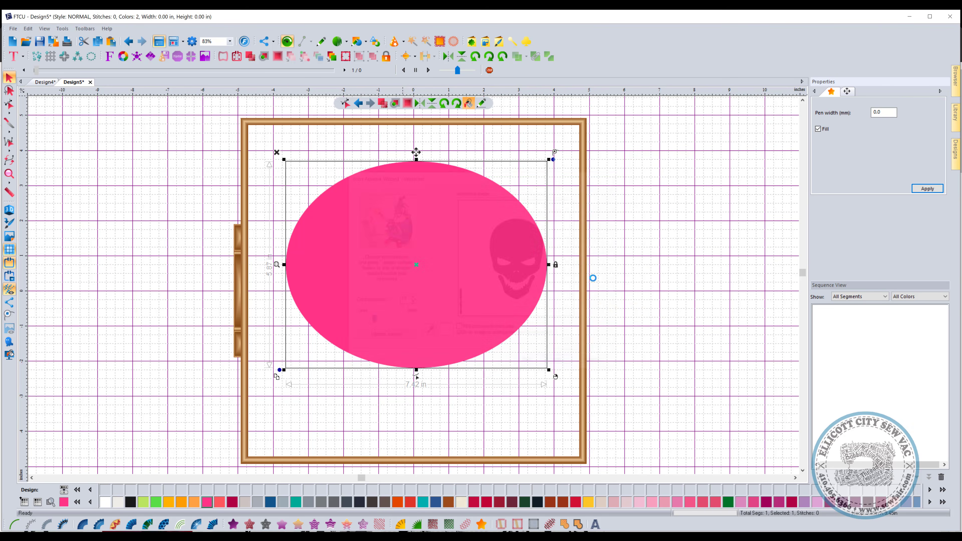
Step: Move the skull artwork over the ellipse's lower edge and delete the stray small artwork pieces beside it
drag(432, 282, 409, 349)
click(337, 384)
drag(344, 369, 368, 412)
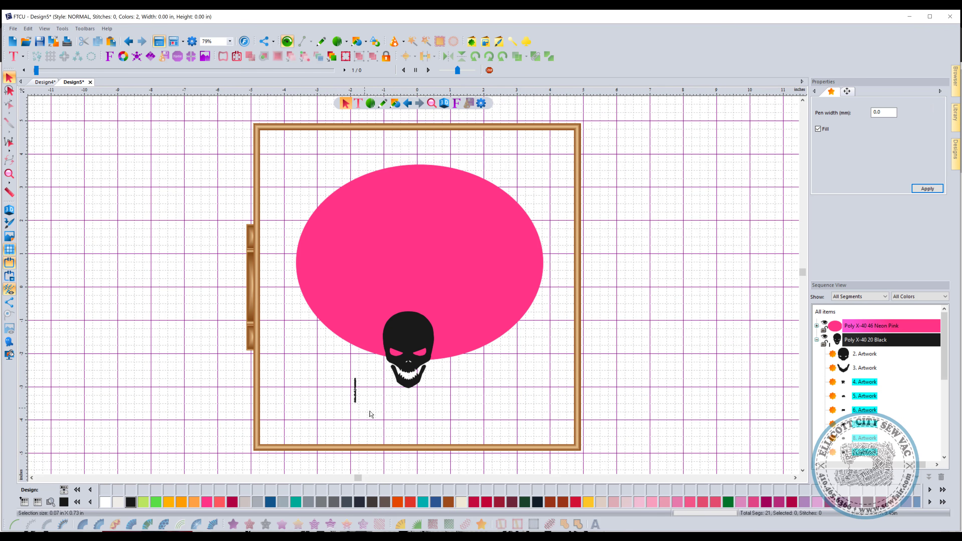
key(Delete)
click(361, 394)
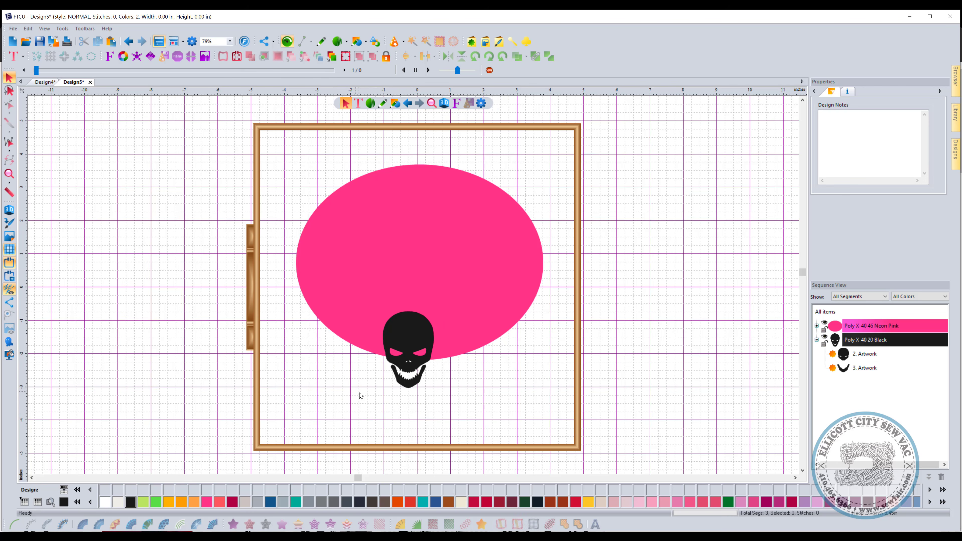
Step: Enlarge both skull pieces together to about 4.29 × 6.48 in and centre them horizontally over the pink ellipse
click(863, 341)
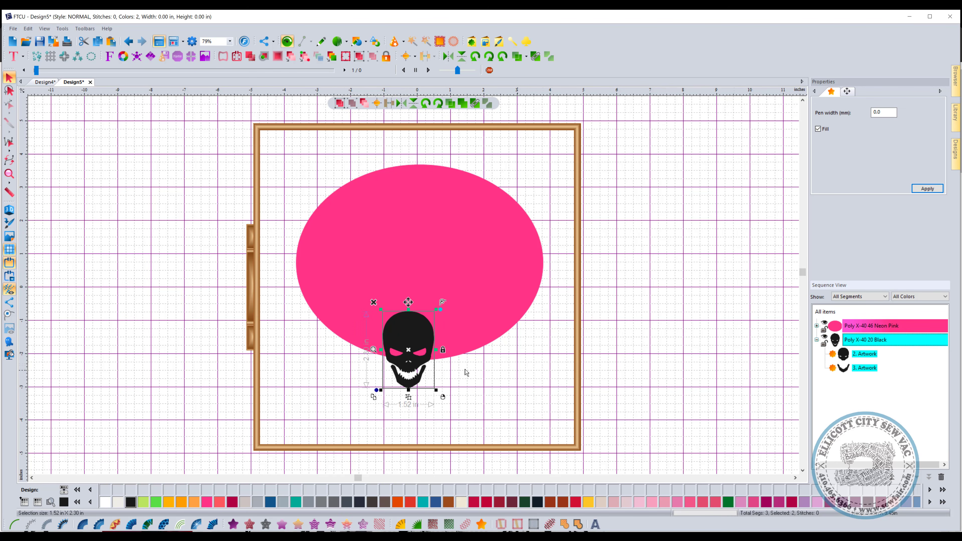
drag(436, 308, 519, 248)
drag(450, 260, 411, 260)
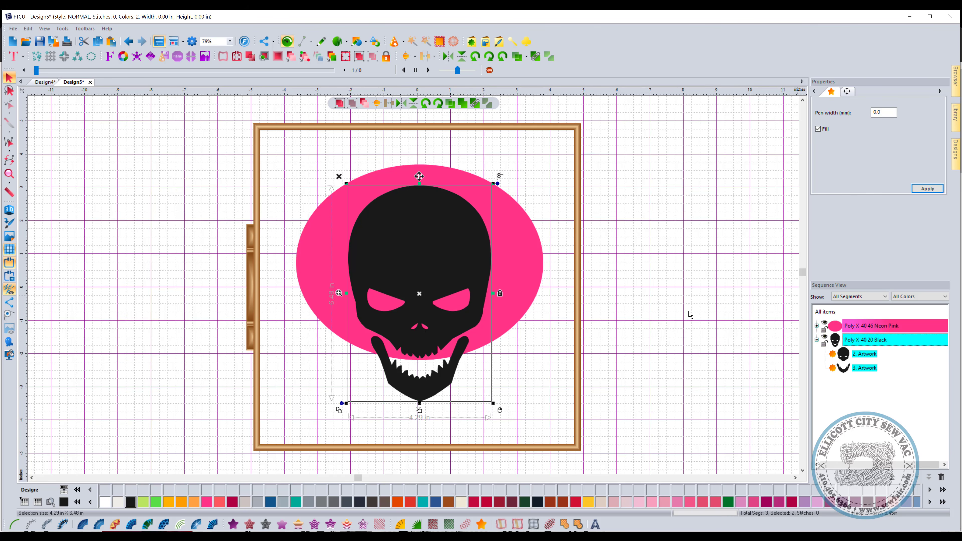
Step: Duplicate the skull artwork in place, recolour the copy Grass Green and hide it
right_click(421, 253)
click(466, 269)
right_click(429, 255)
click(459, 280)
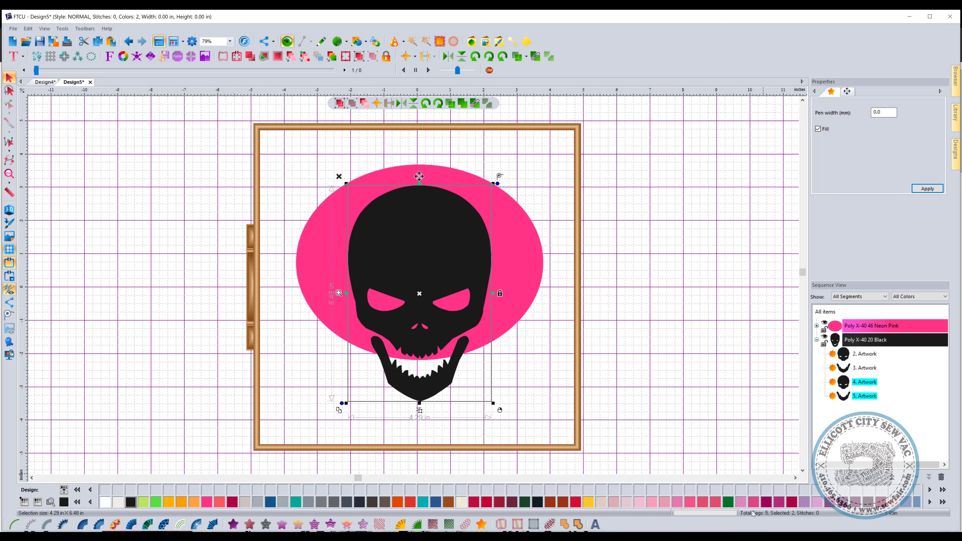
click(727, 502)
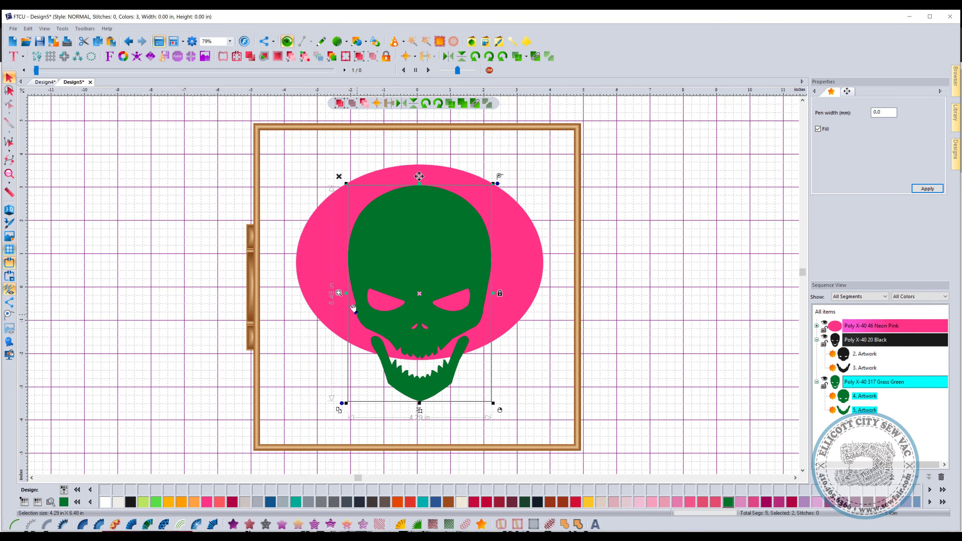
click(825, 382)
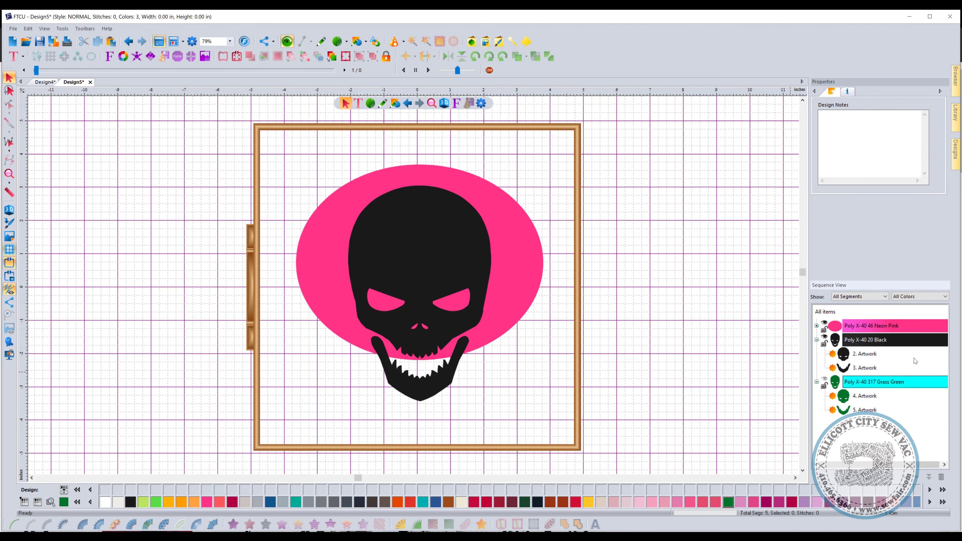
Step: Return to the bunny design and convert the Royal background, its flame fragments and the piece between the feet to Motif fill
click(40, 81)
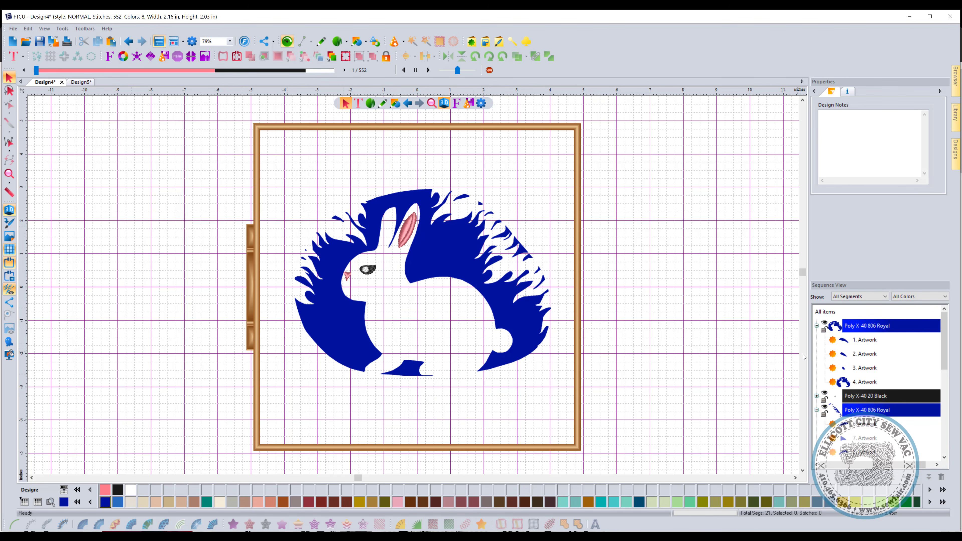
click(866, 327)
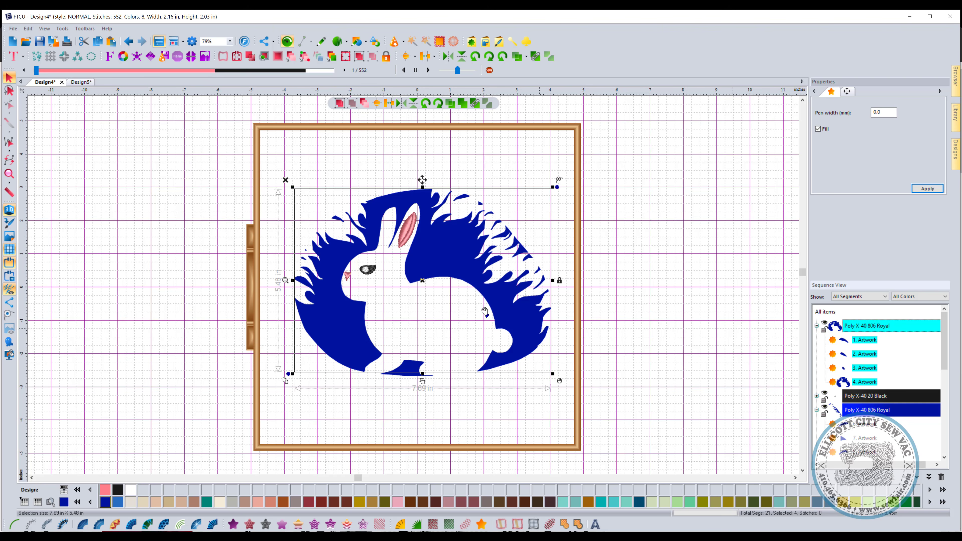
click(266, 524)
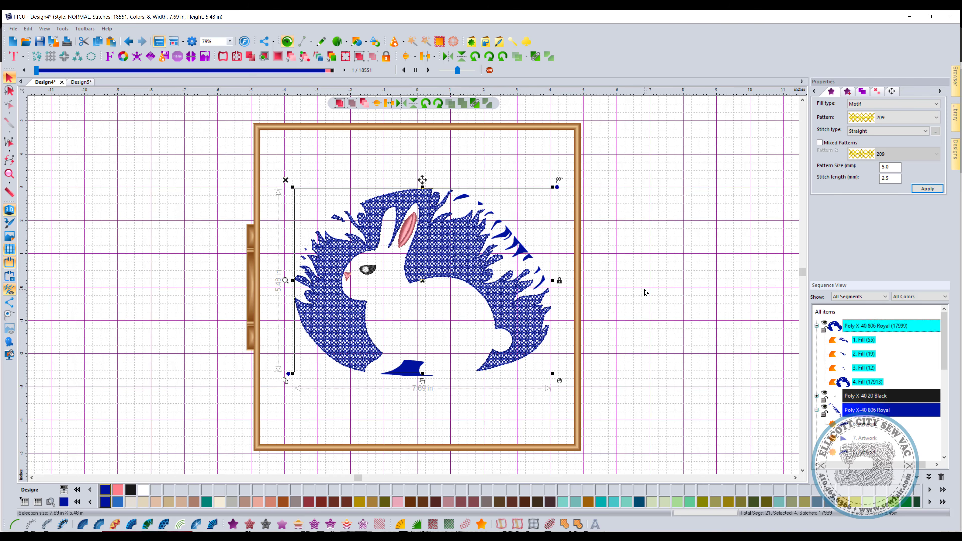
click(861, 411)
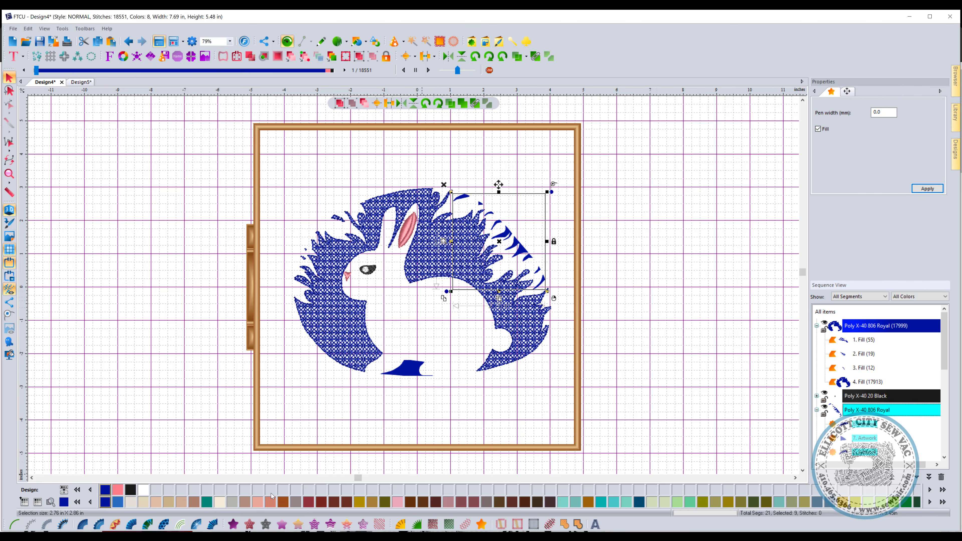
click(265, 524)
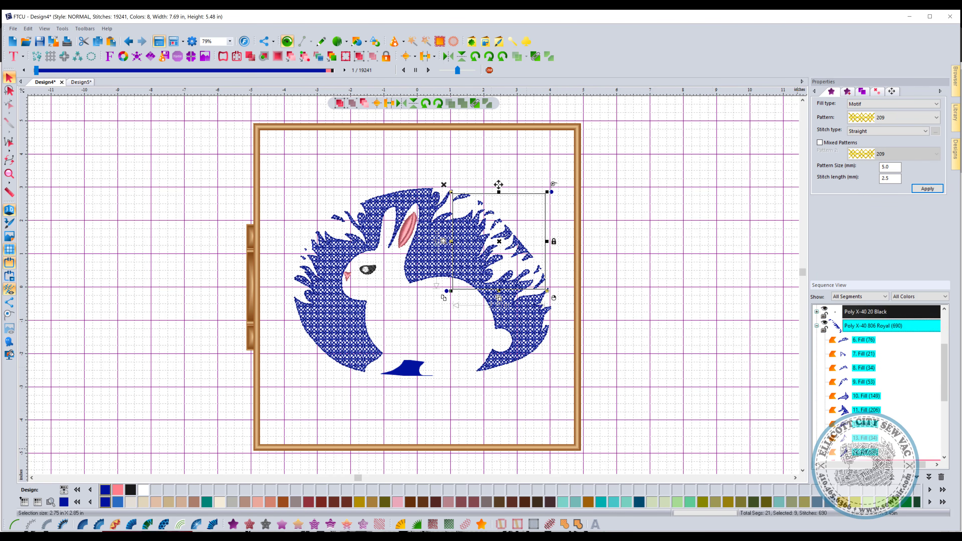
click(405, 367)
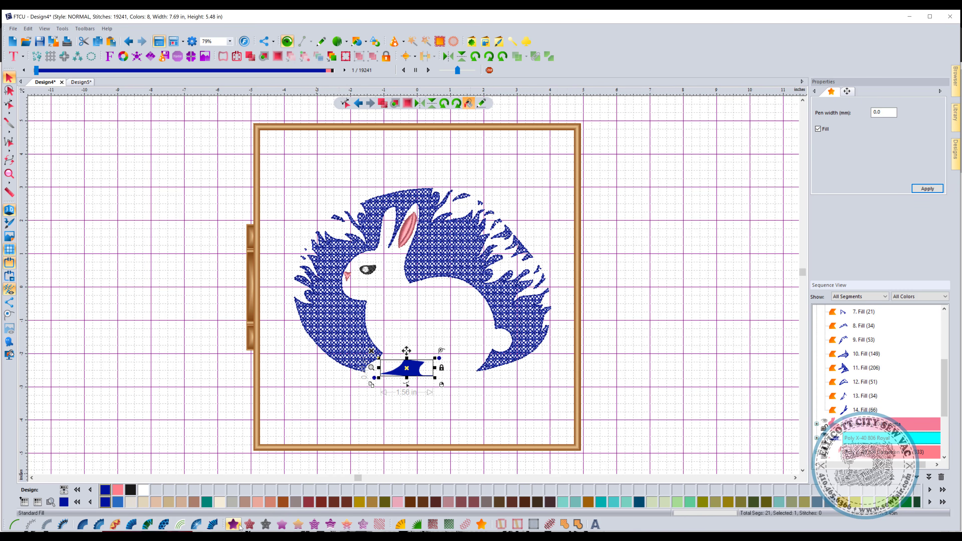
click(266, 524)
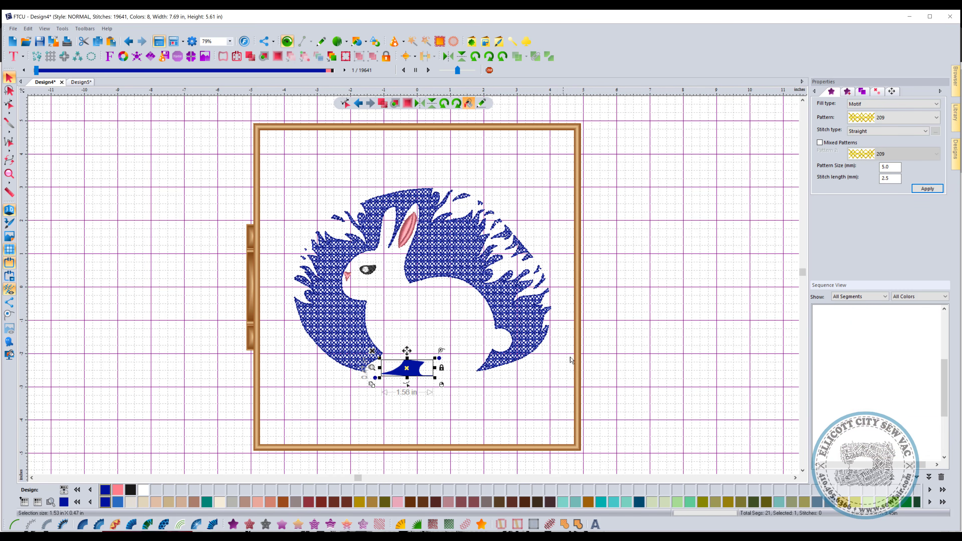
click(613, 323)
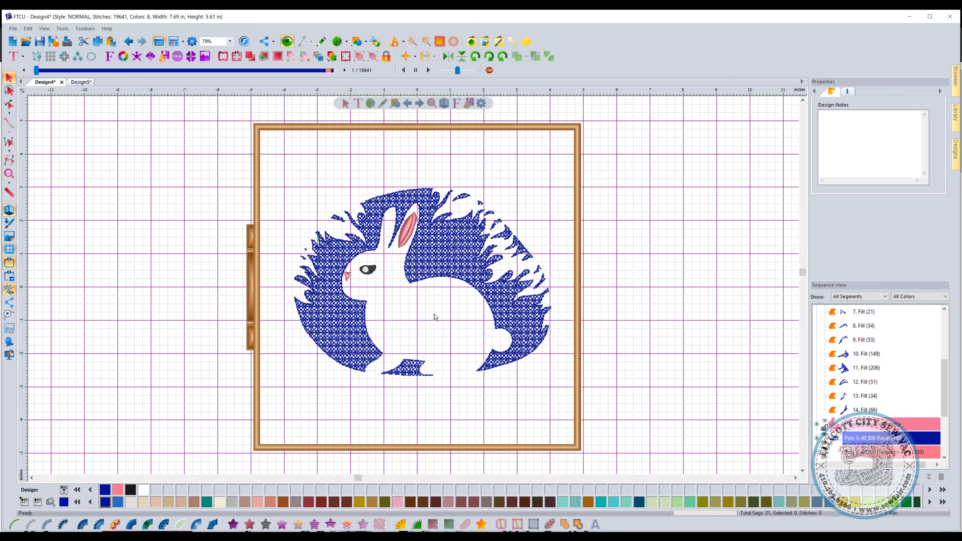
Step: Show the hidden pink bunny silhouette, convert it to a 2.5 mm Steil outline and recolour it Royal
click(857, 424)
click(825, 422)
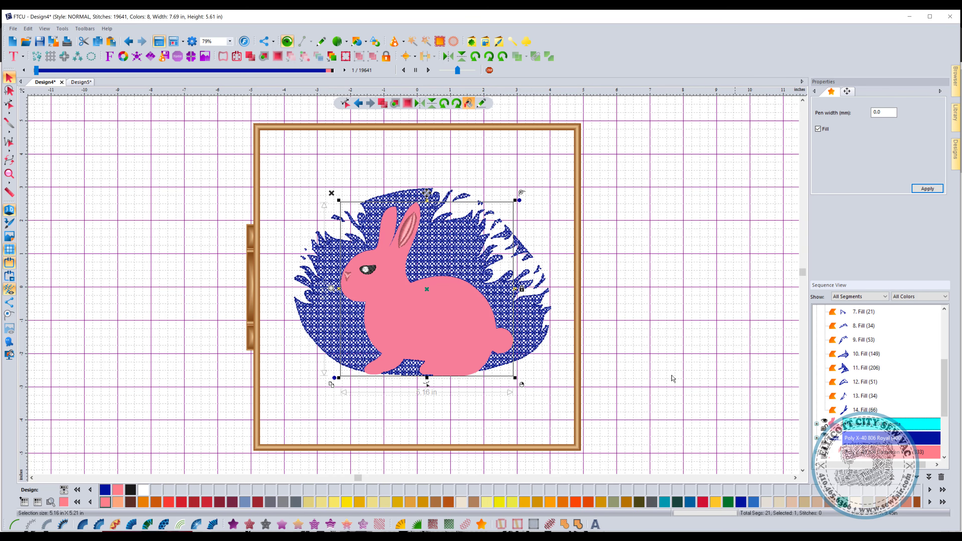
click(45, 526)
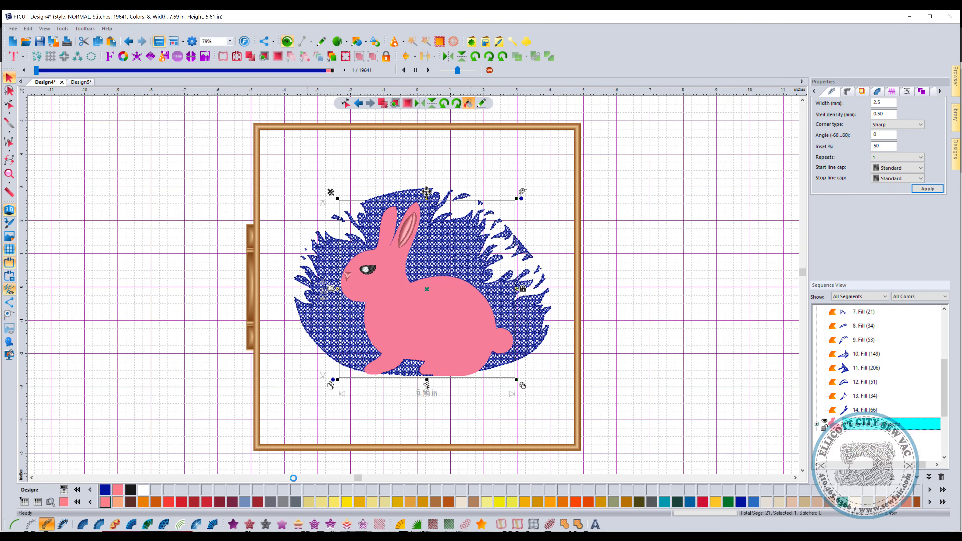
click(104, 489)
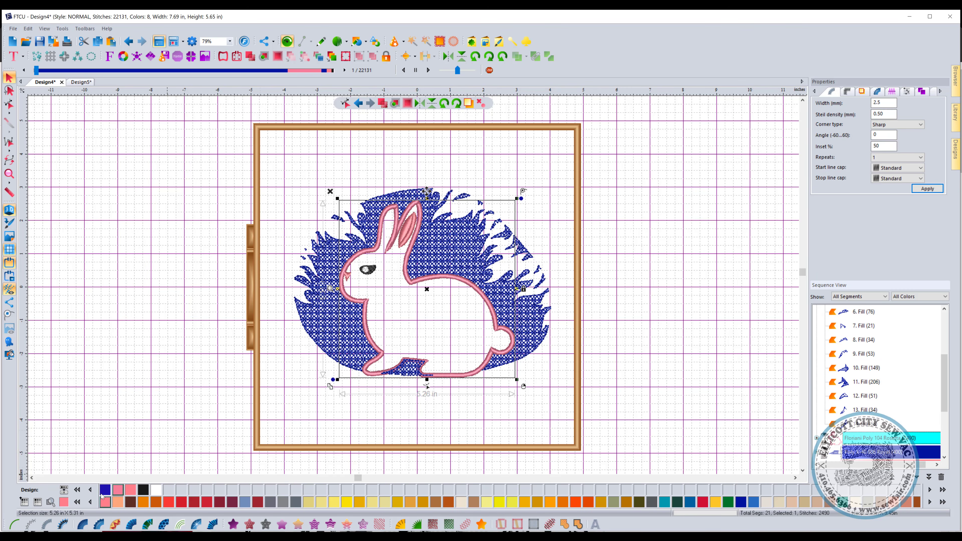
click(203, 295)
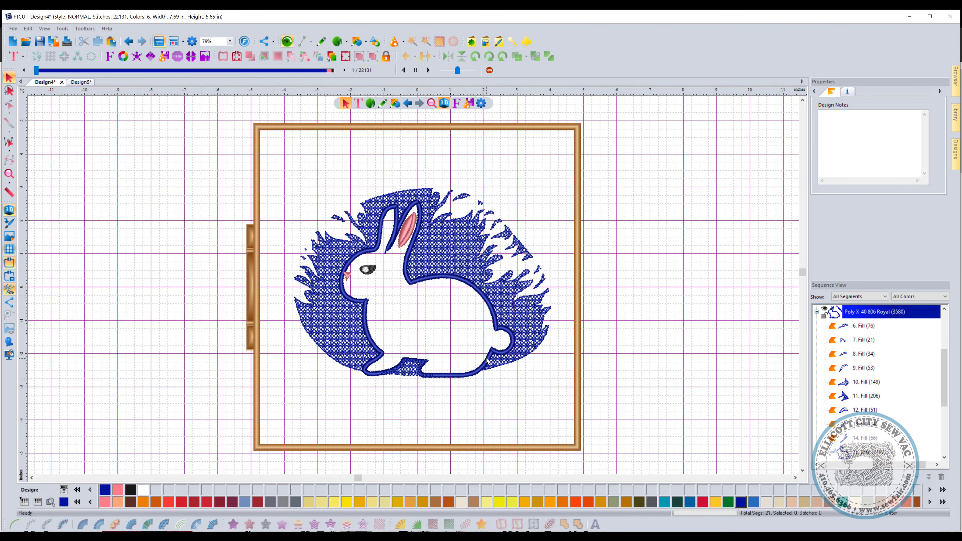
Step: Move the bunny's Royal Steil outline to the end of the Royal segments in the sewing sequence
drag(944, 362, 944, 376)
click(863, 410)
right_click(863, 411)
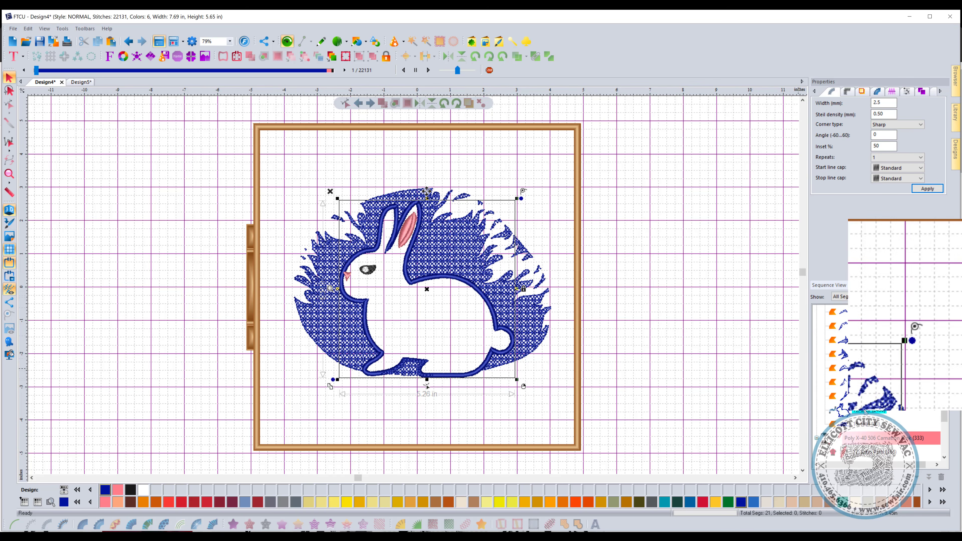
click(863, 424)
drag(864, 411, 863, 424)
click(666, 359)
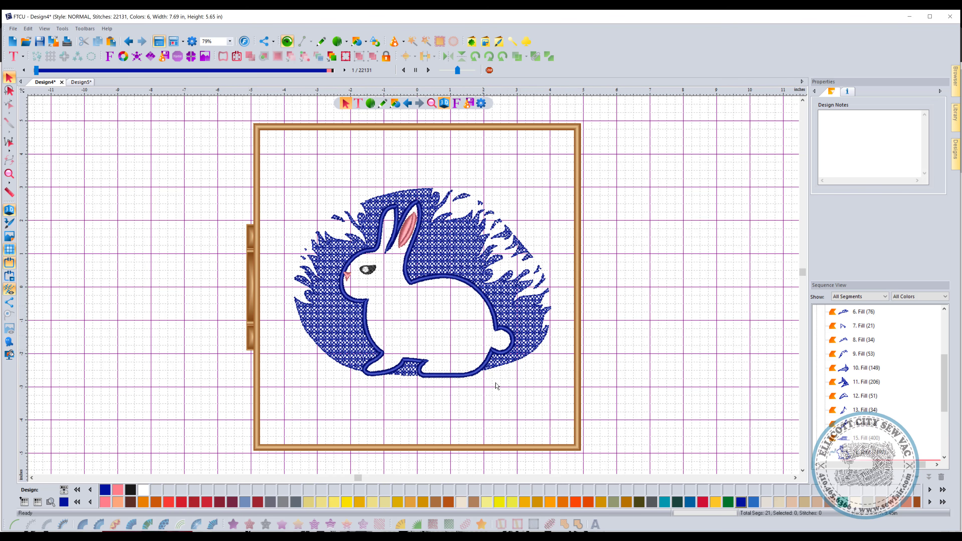
Step: Return to the skull design and split the overlapping black skull pieces and pink ellipse into separate shapes with Transform Artwork
click(78, 82)
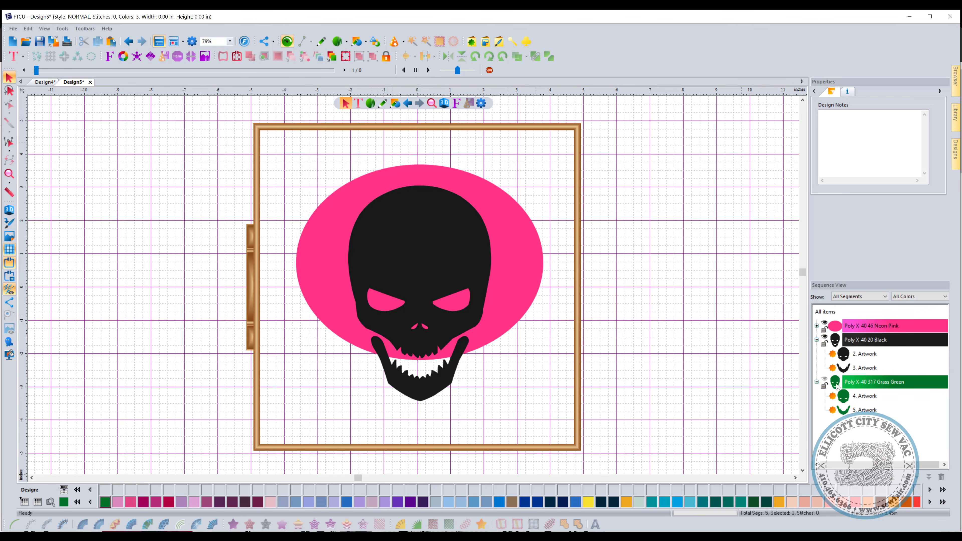
click(862, 342)
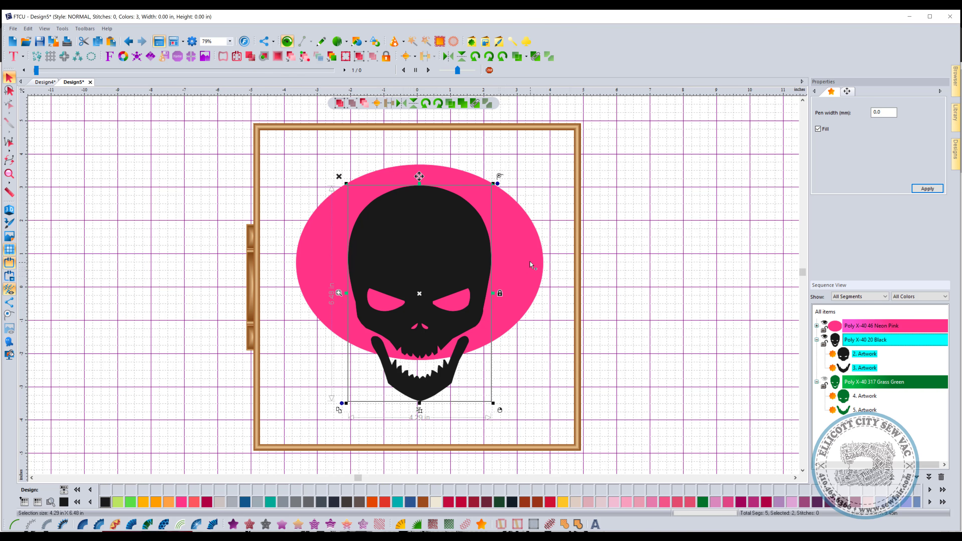
shift+click(524, 255)
right_click(524, 254)
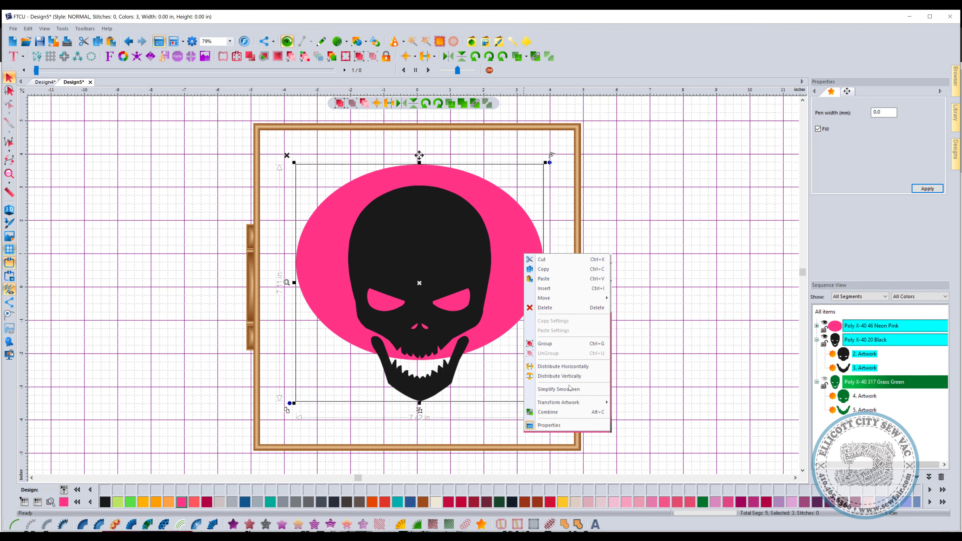
mouse_move(568, 402)
click(640, 403)
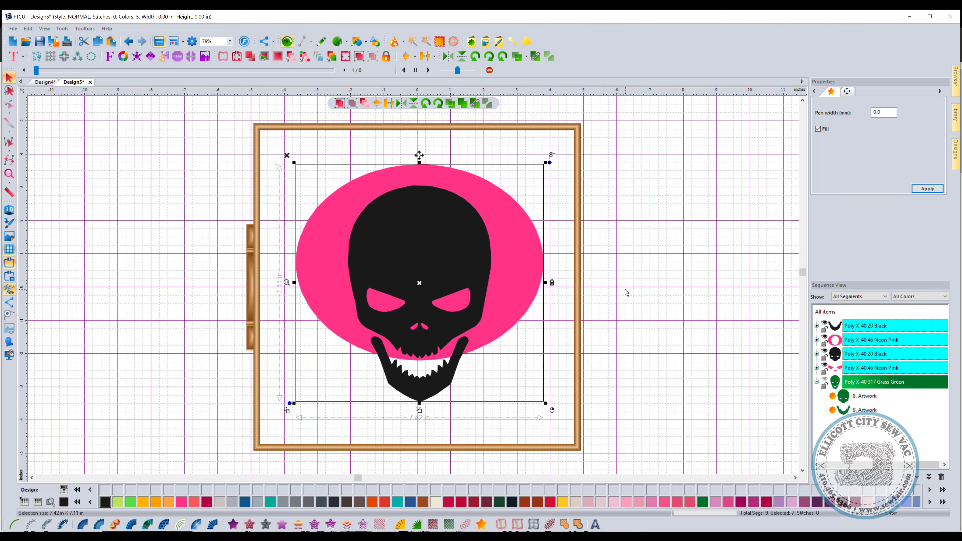
click(688, 352)
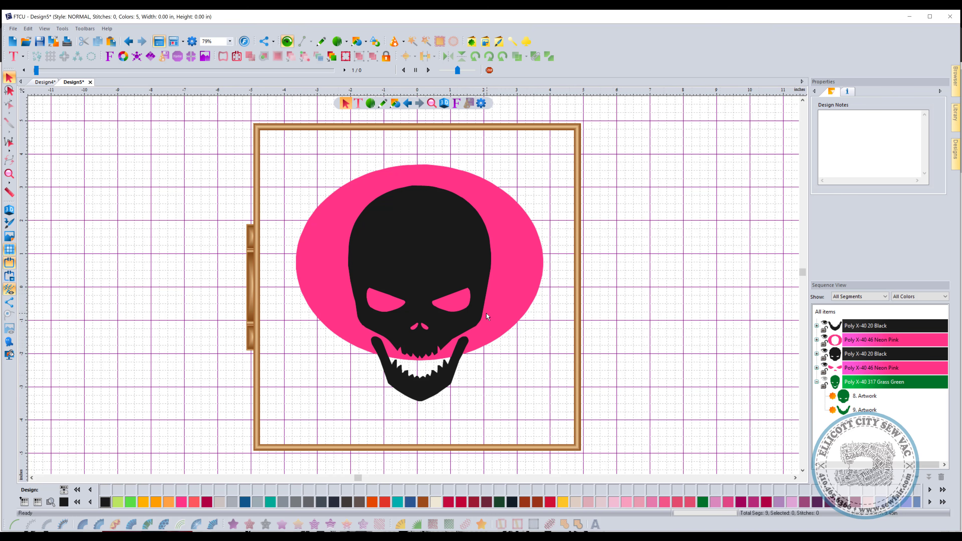
Step: Show the hidden Grass Green skull copy and delete it
click(858, 369)
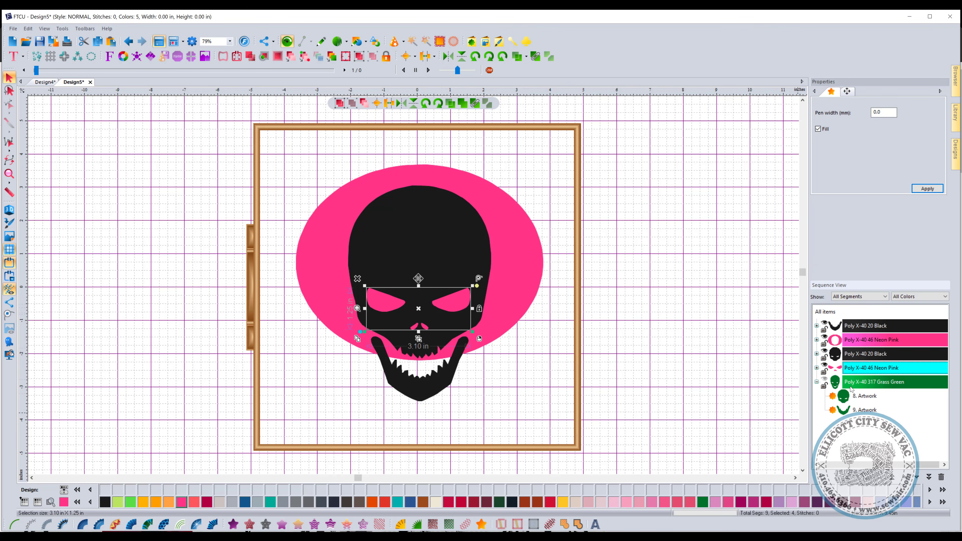
click(865, 383)
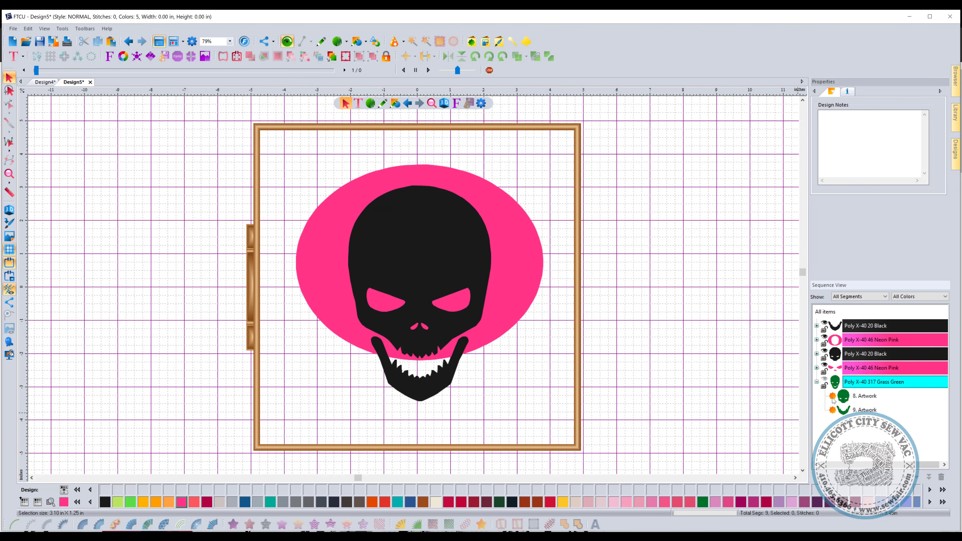
click(847, 383)
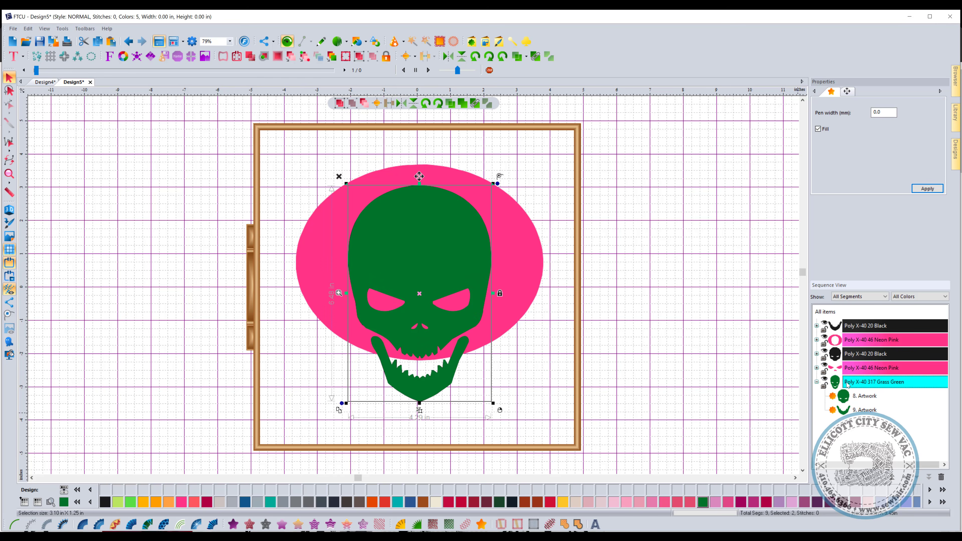
key(Delete)
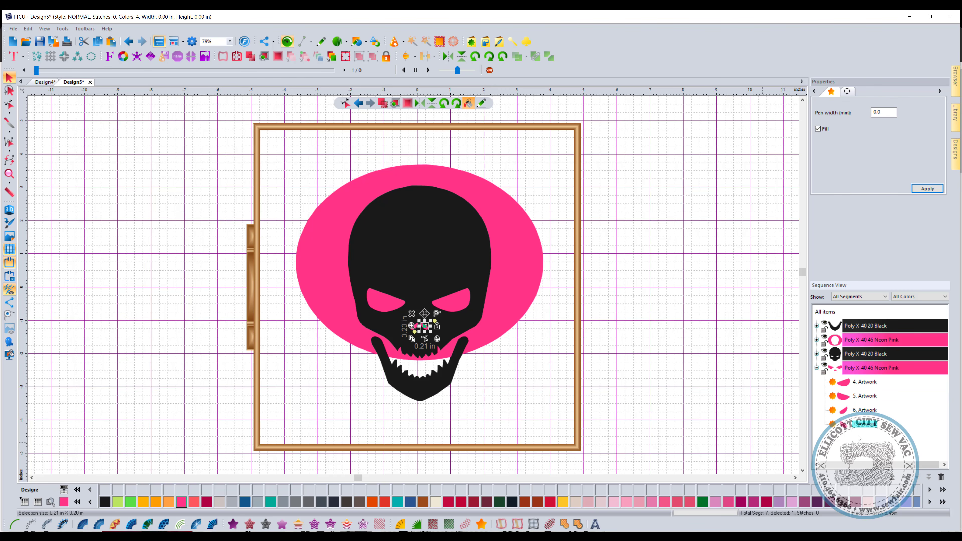
click(608, 355)
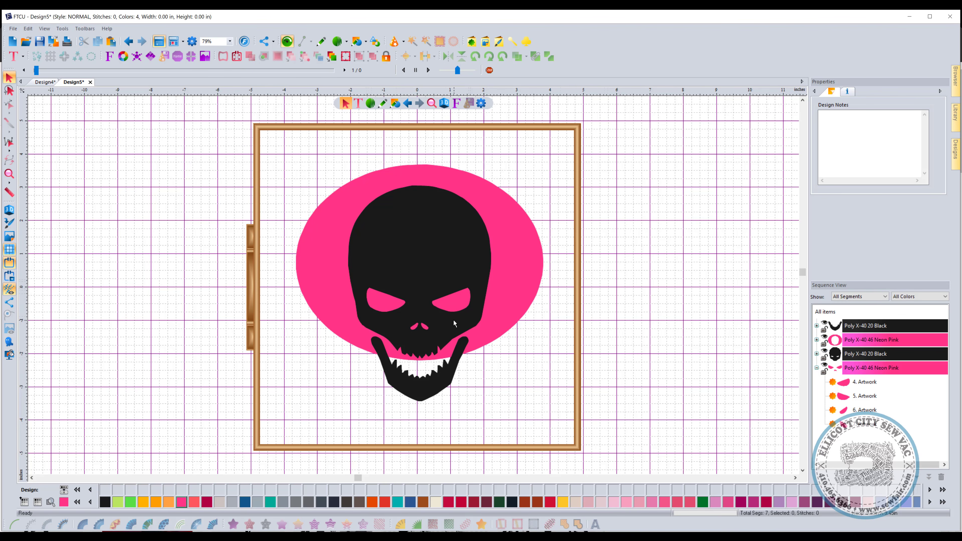
Step: Delete the black upper skull piece from the pink ellipse, keeping the eyes, nostrils and lower jaw
click(425, 245)
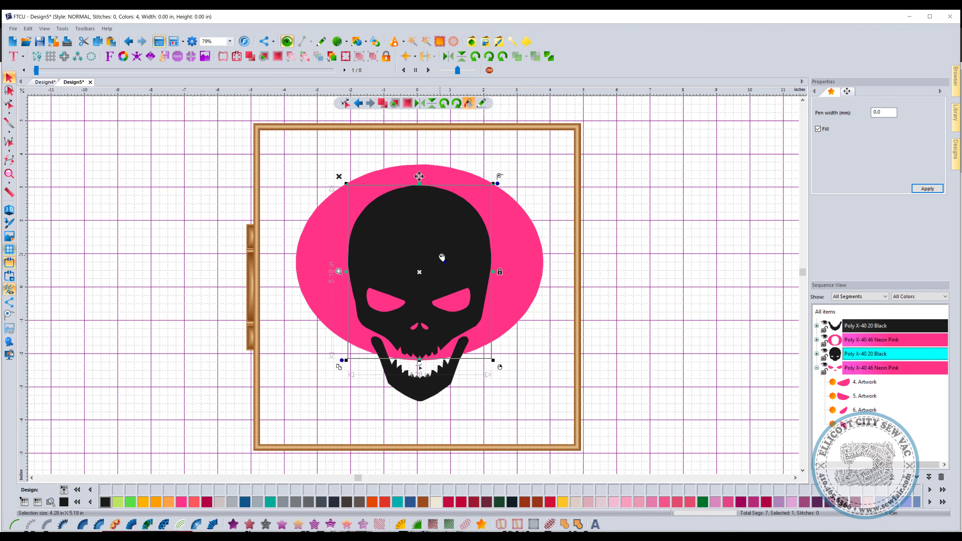
key(Delete)
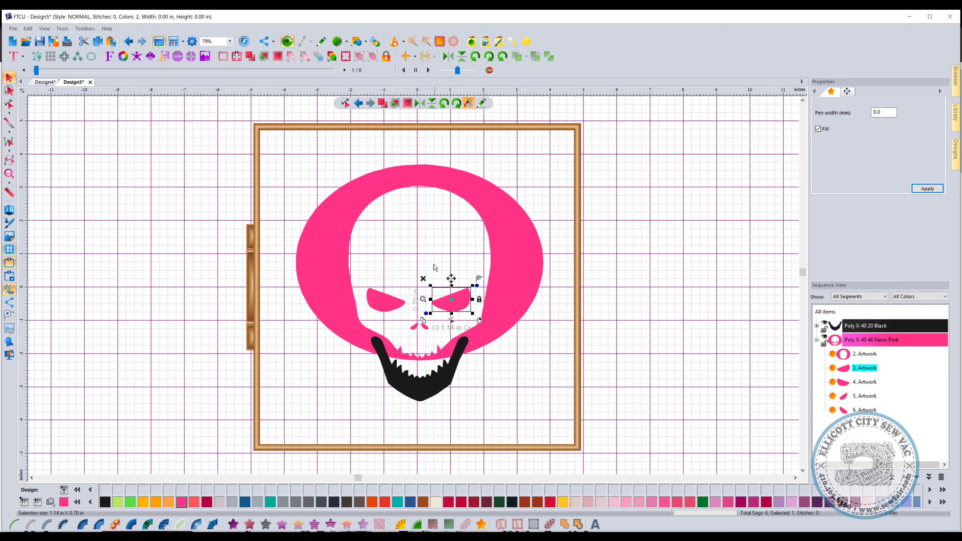
click(430, 287)
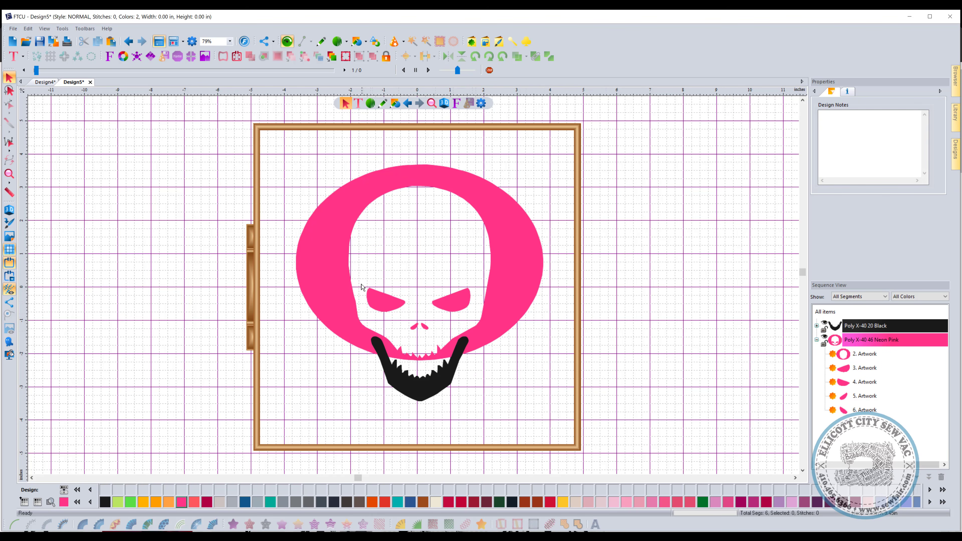
Step: Recolour the skull's pink eye and nostril pieces Black
drag(364, 272, 474, 331)
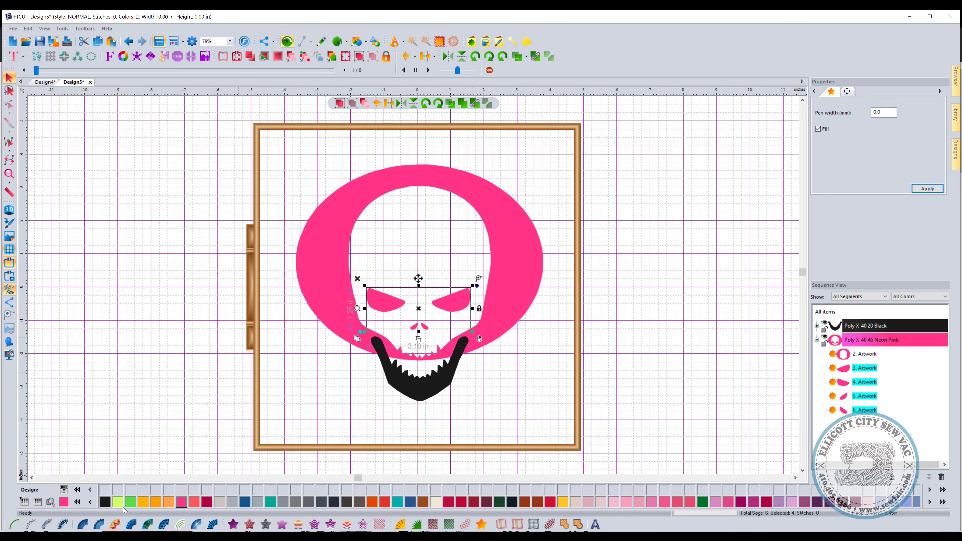
click(109, 504)
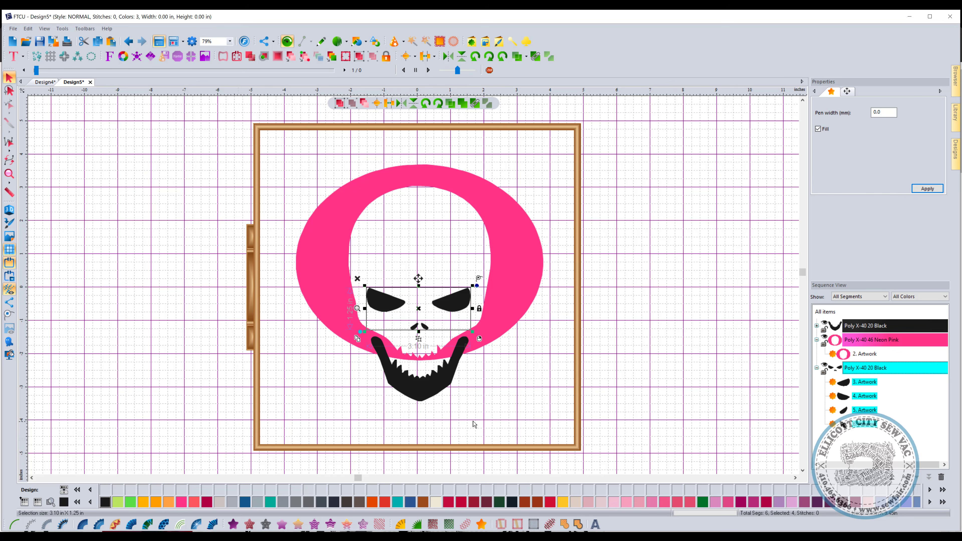
click(485, 413)
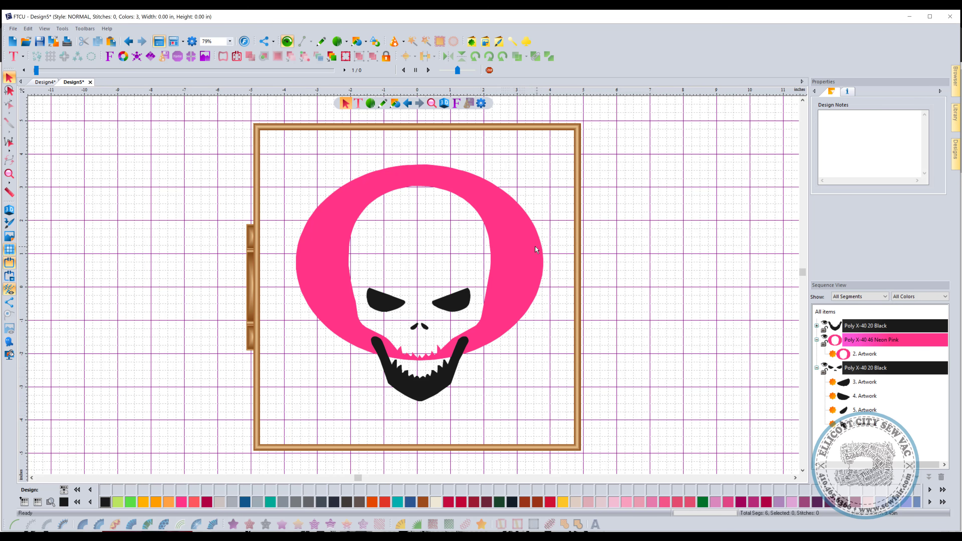
Step: Convert the Neon Pink ellipse background around the skull to Motif fill
click(529, 249)
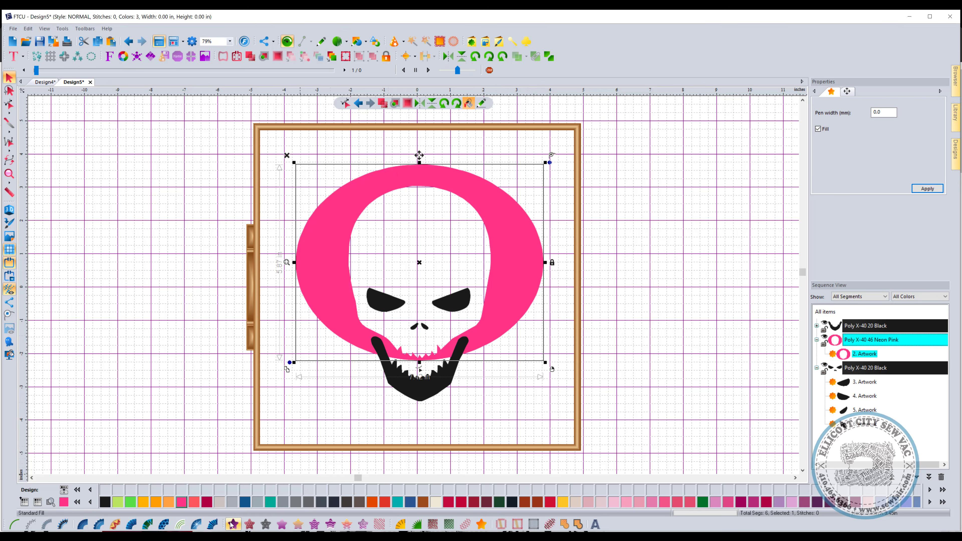
click(268, 526)
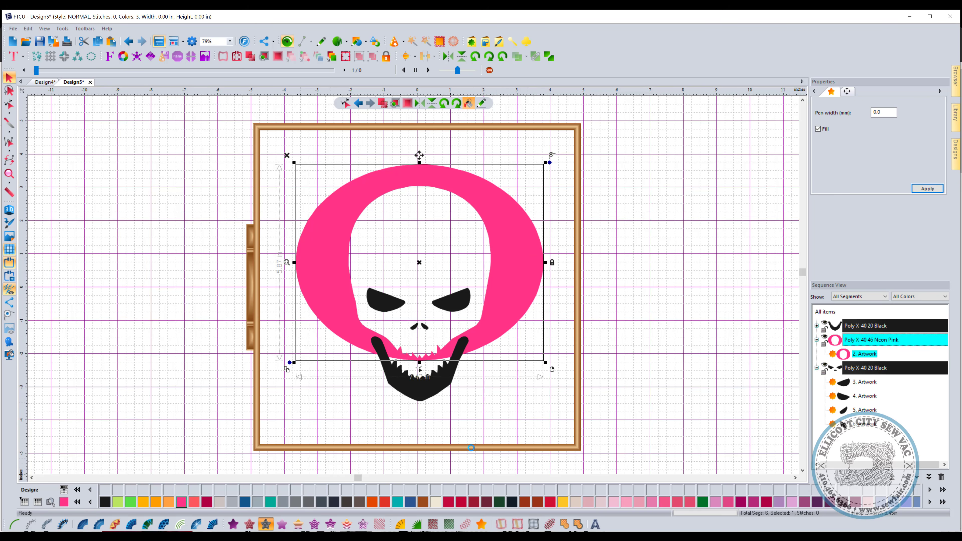
click(527, 404)
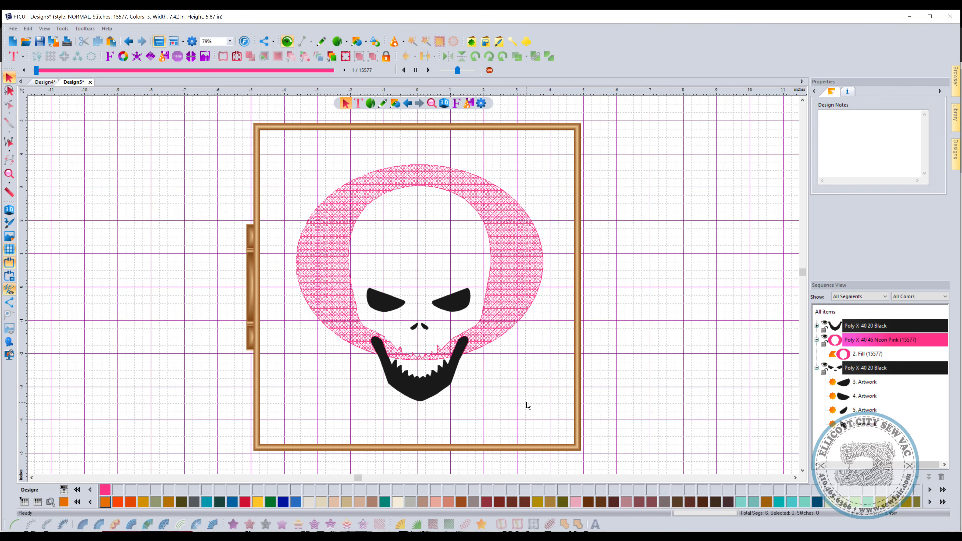
Step: Measure across one of the skull's eyes with the ruler and convert both eyes to Standard Fill
drag(359, 271, 421, 322)
click(9, 192)
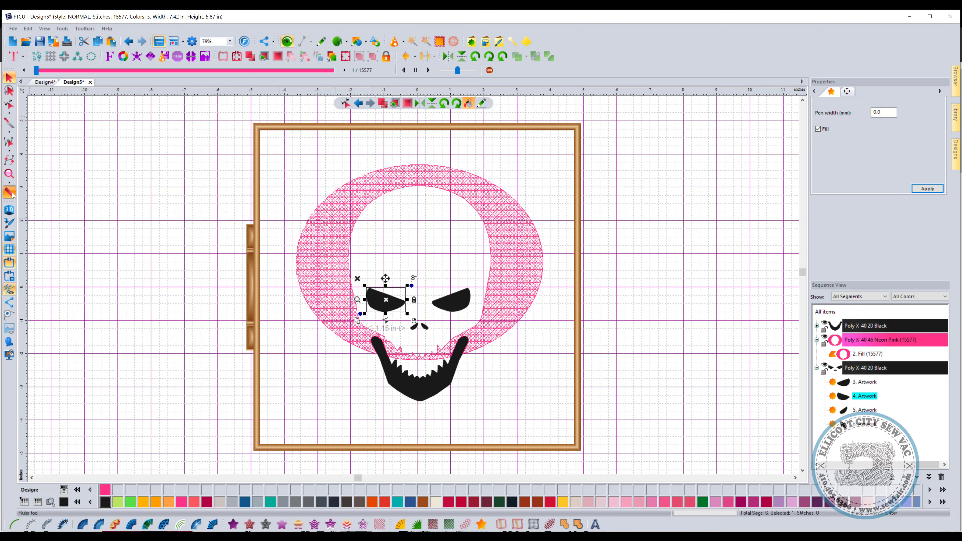
drag(379, 310, 390, 296)
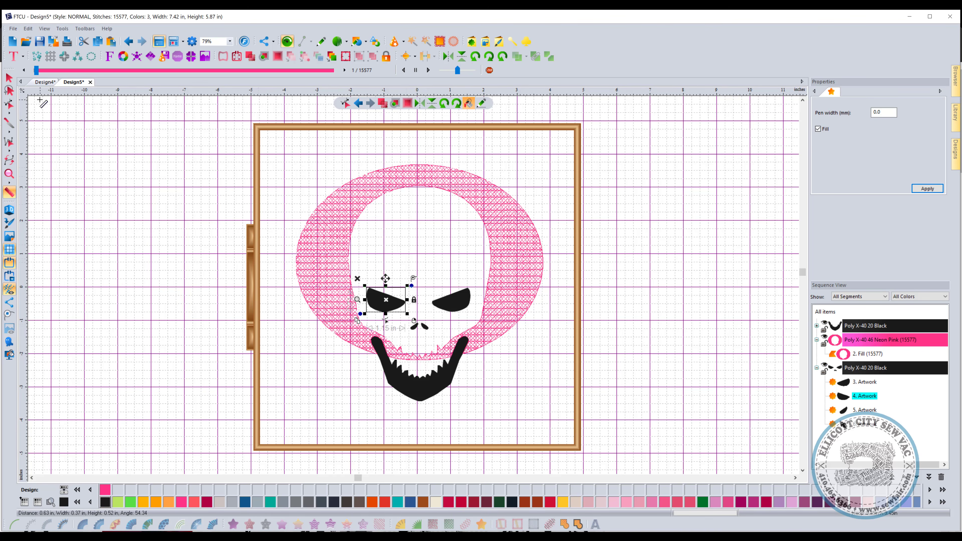
click(9, 78)
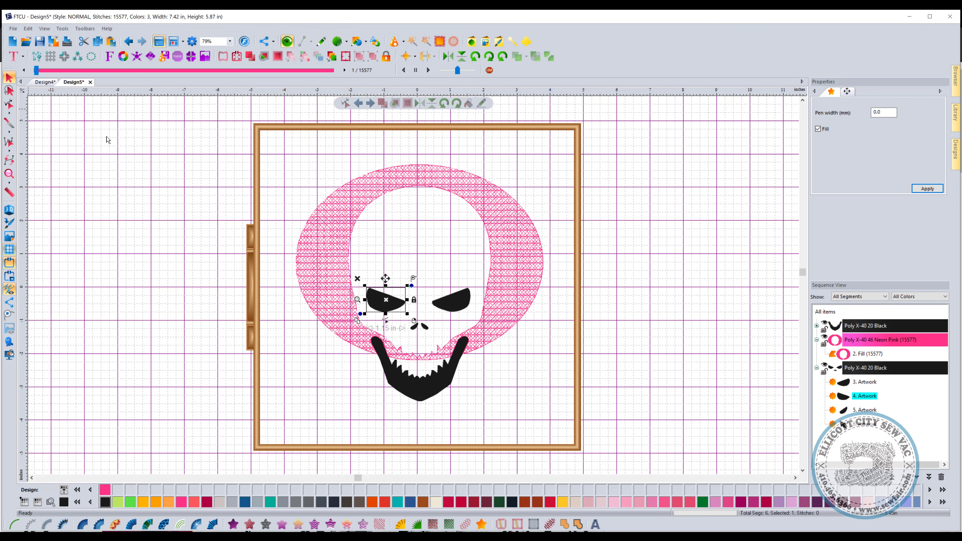
shift+click(447, 305)
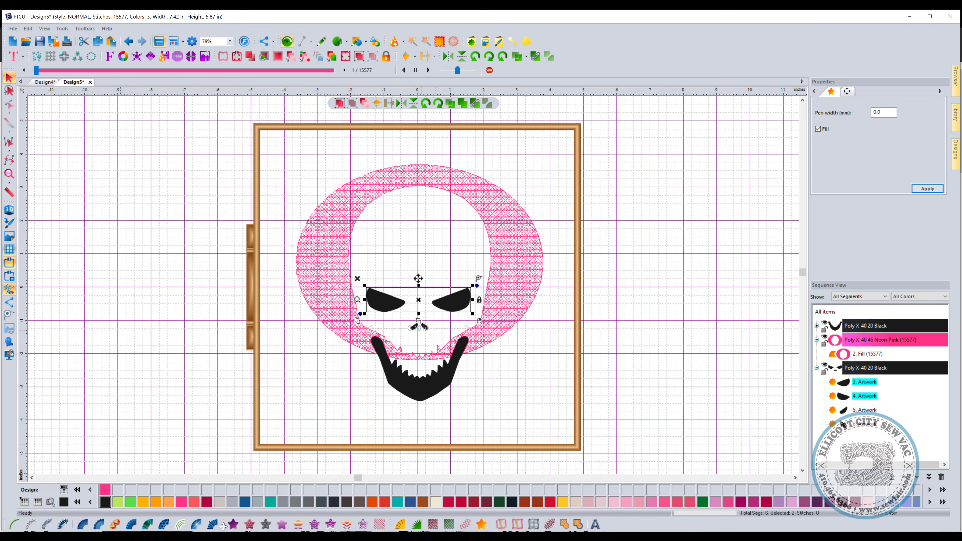
click(233, 524)
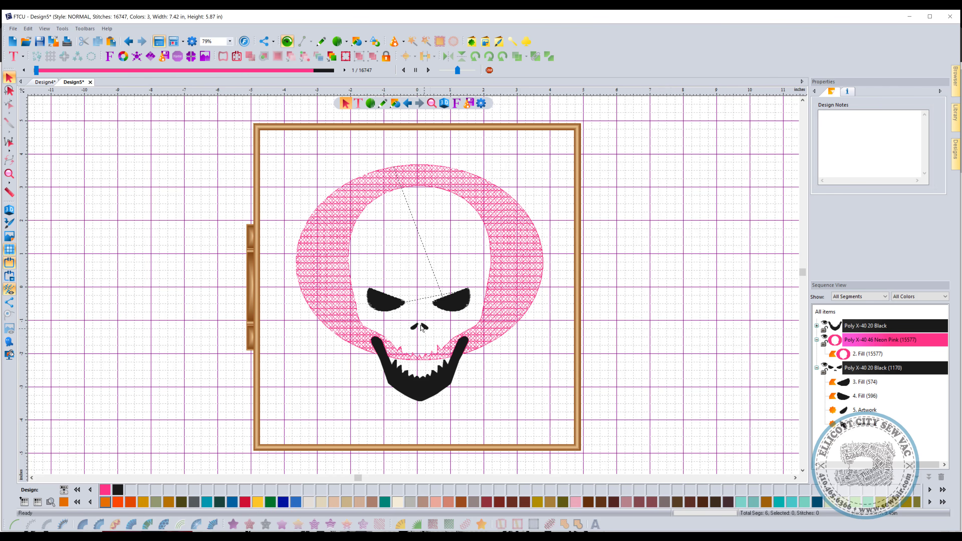
Step: Convert the two nostrils to Satin Path and the black lower jaw to a Steil outline
click(420, 327)
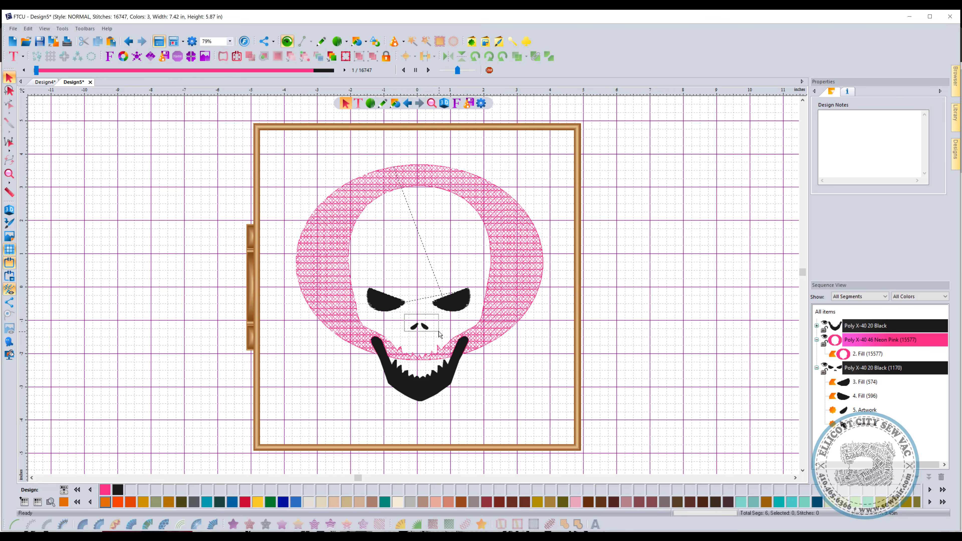
click(213, 525)
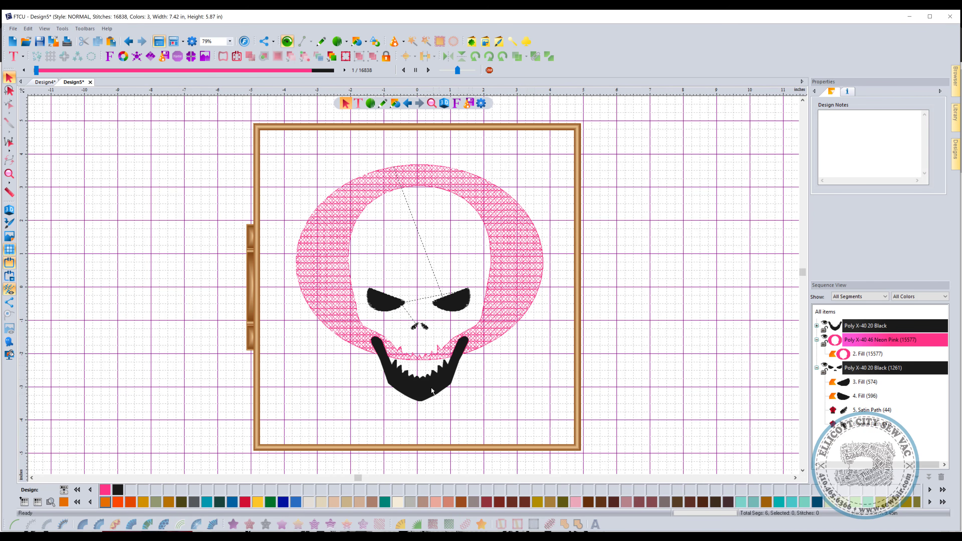
scroll(432, 390, up, 1)
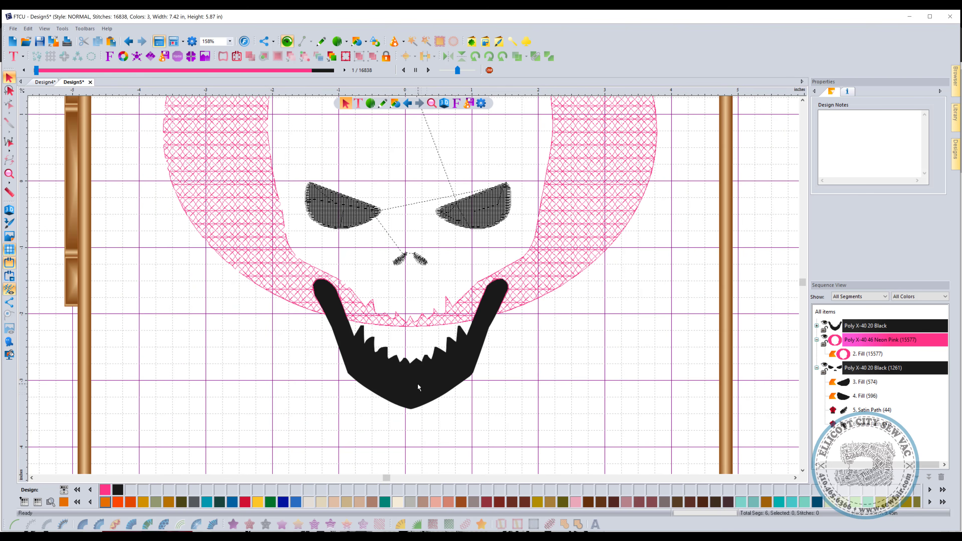
click(417, 385)
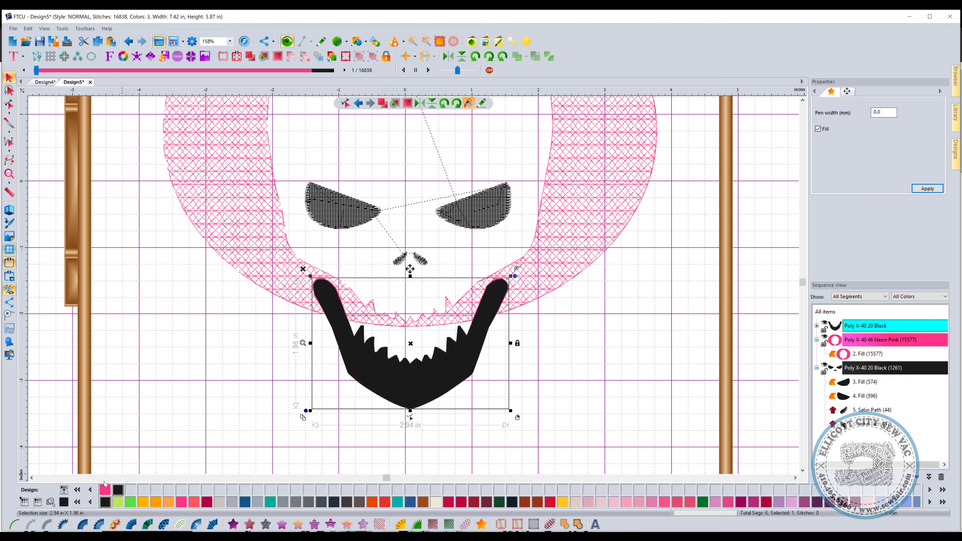
click(55, 523)
key(Escape)
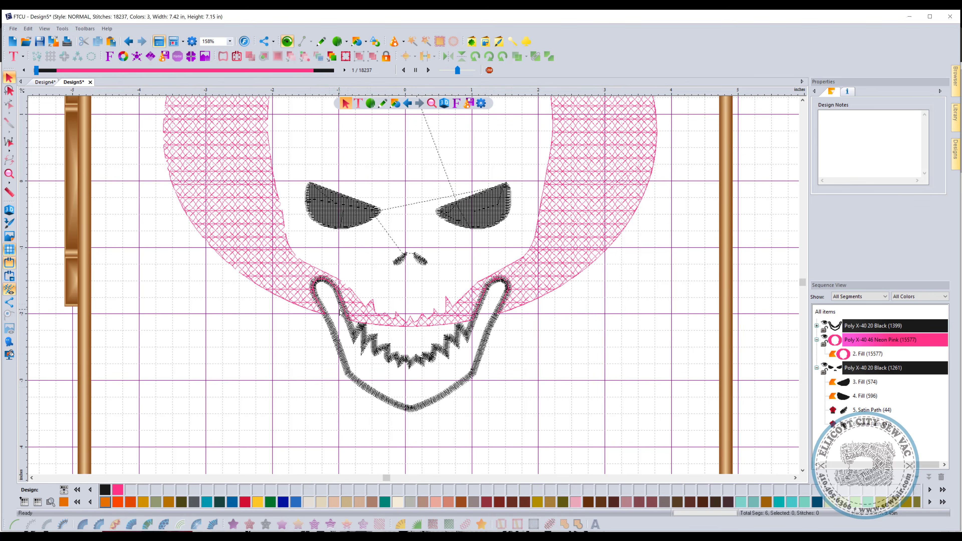
Step: Turn on the 3D stitch view and move the jaw outline to the end of the sewing sequence, after the black eyes and nostrils
scroll(557, 347, down, 2)
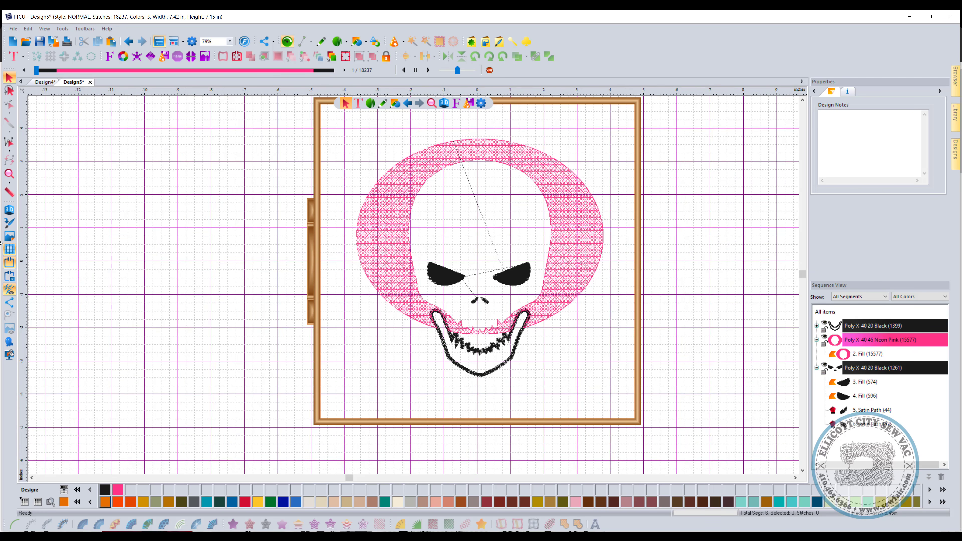
click(9, 210)
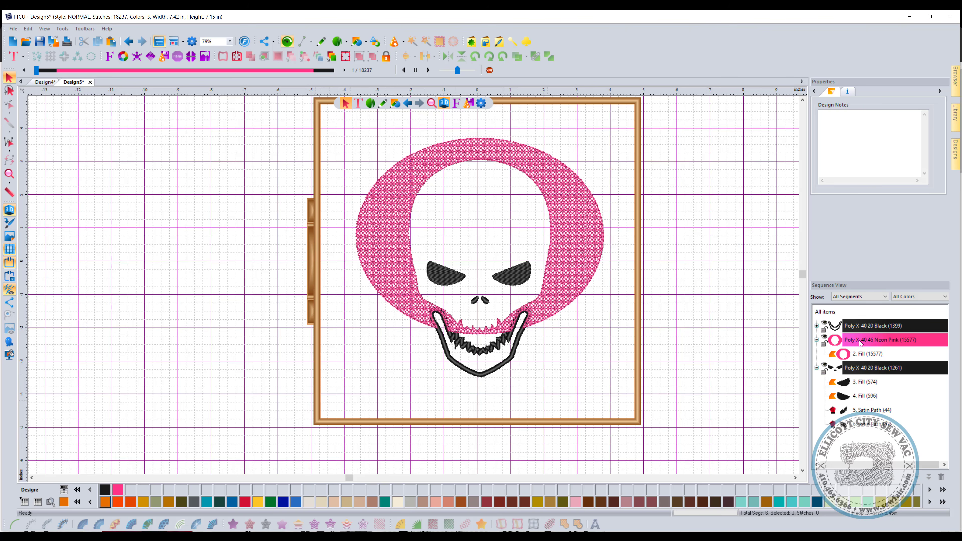
click(860, 328)
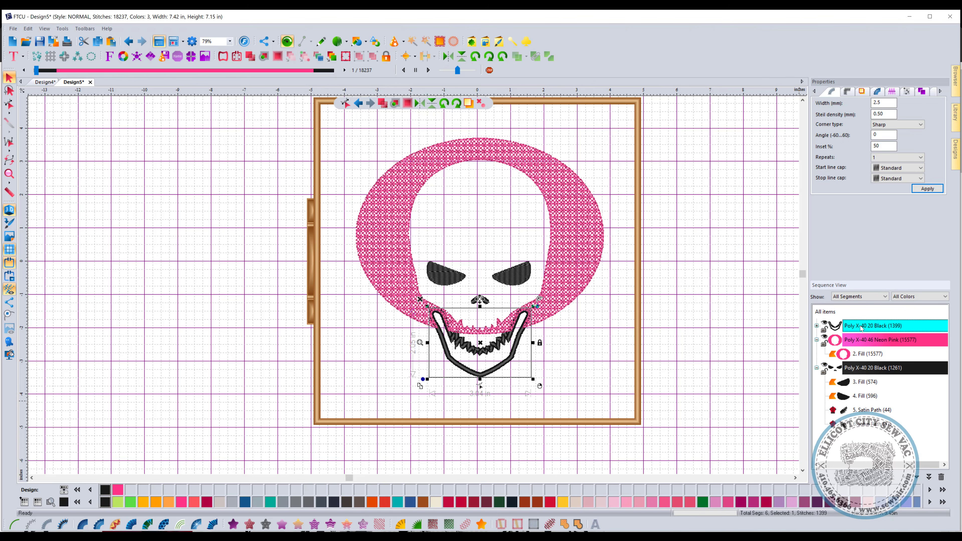
drag(864, 328, 863, 426)
click(614, 362)
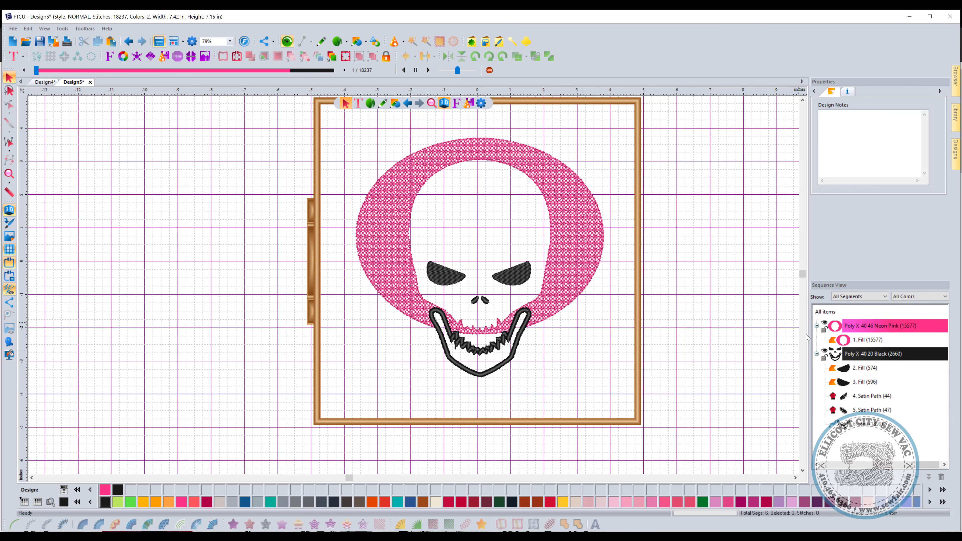
Step: Convert the Neon Pink motif background around the skull back to artwork and turn on its solid fill
click(829, 340)
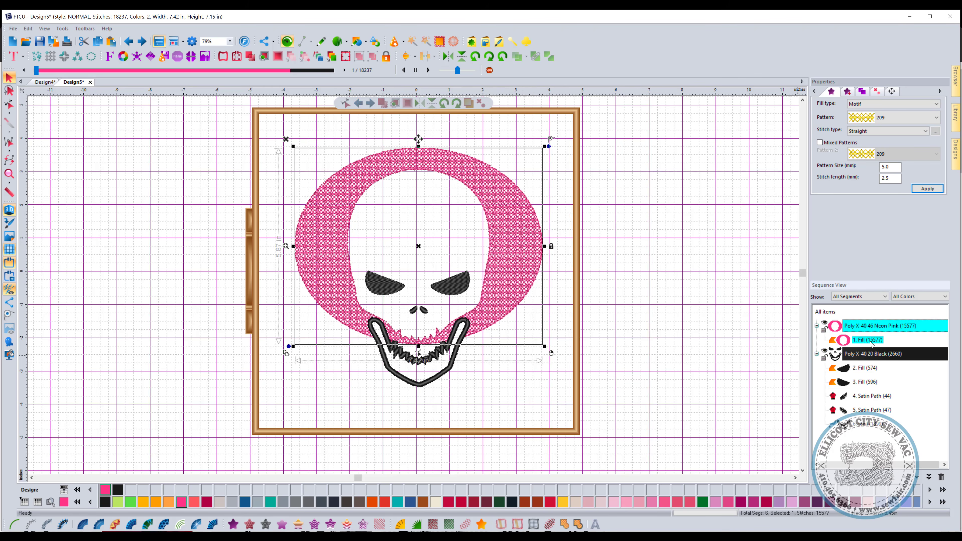
click(490, 521)
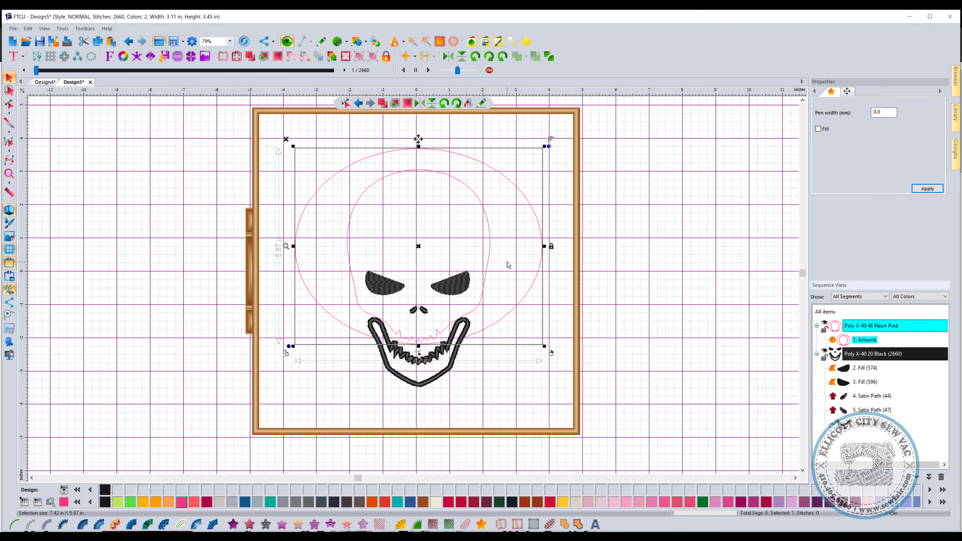
click(822, 129)
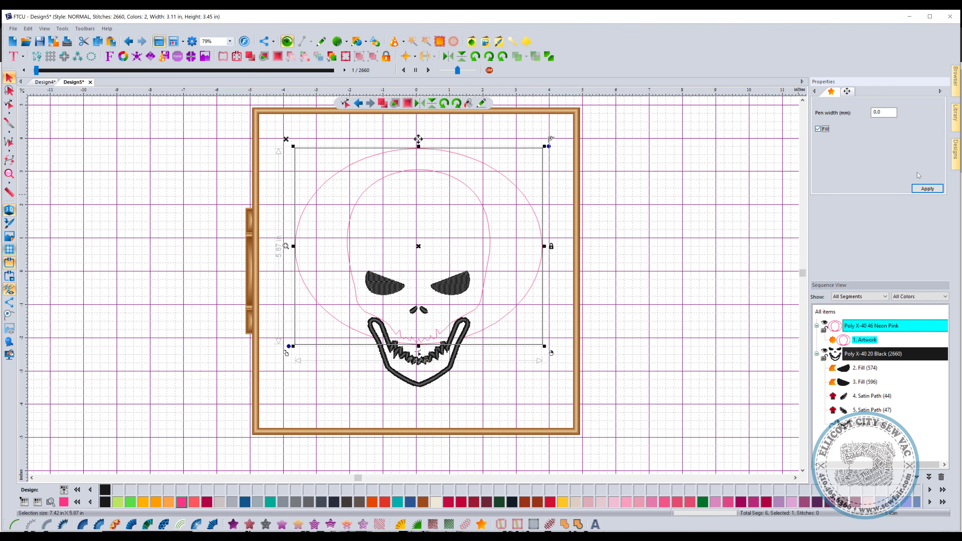
click(927, 188)
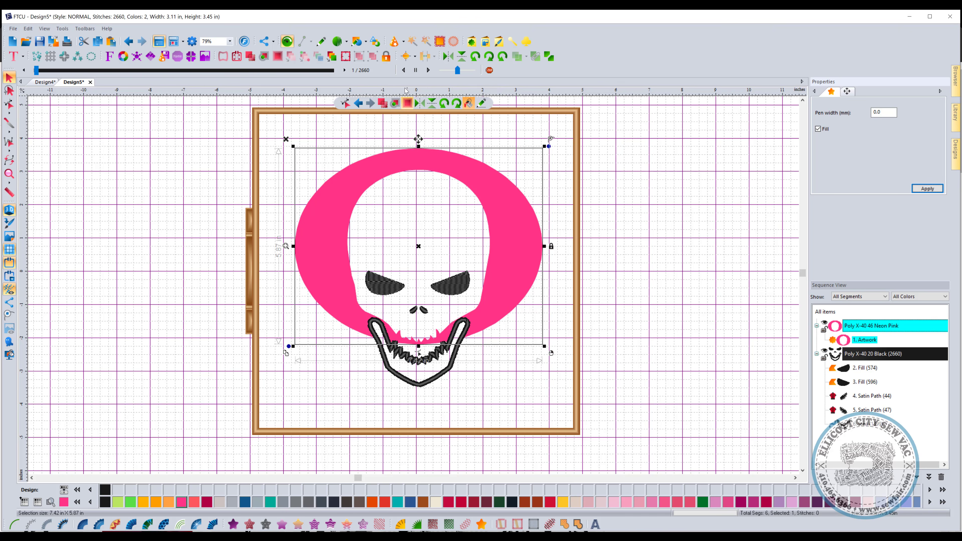
Step: Bring in cool flames.jpg as two-color vector artwork with the Auto Artwork Wizard, keeping the suggested size
click(398, 42)
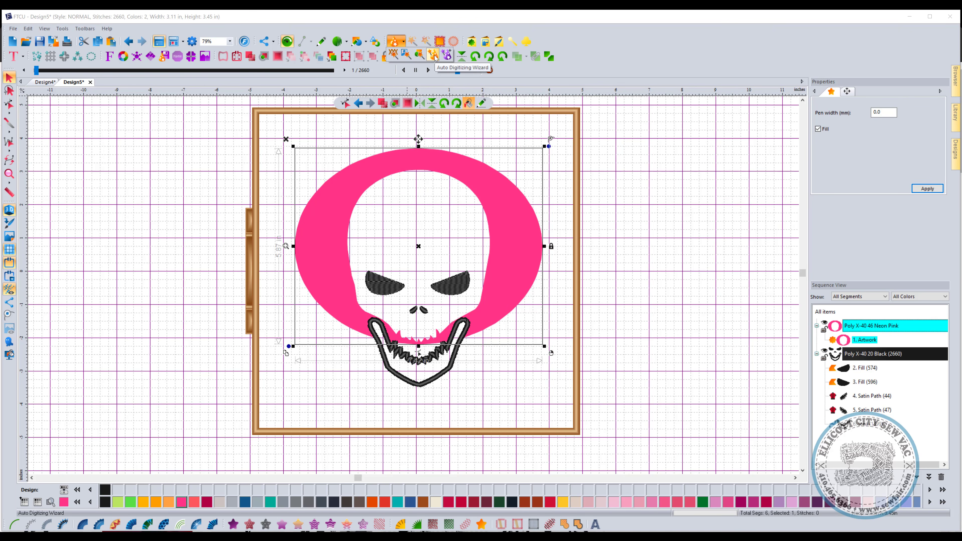
click(435, 57)
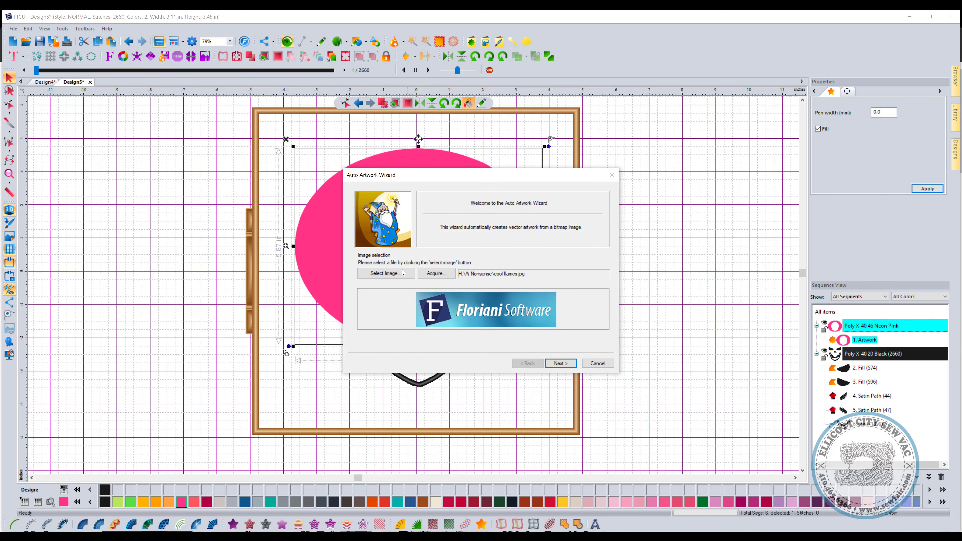
click(386, 273)
scroll(520, 224, down, 3)
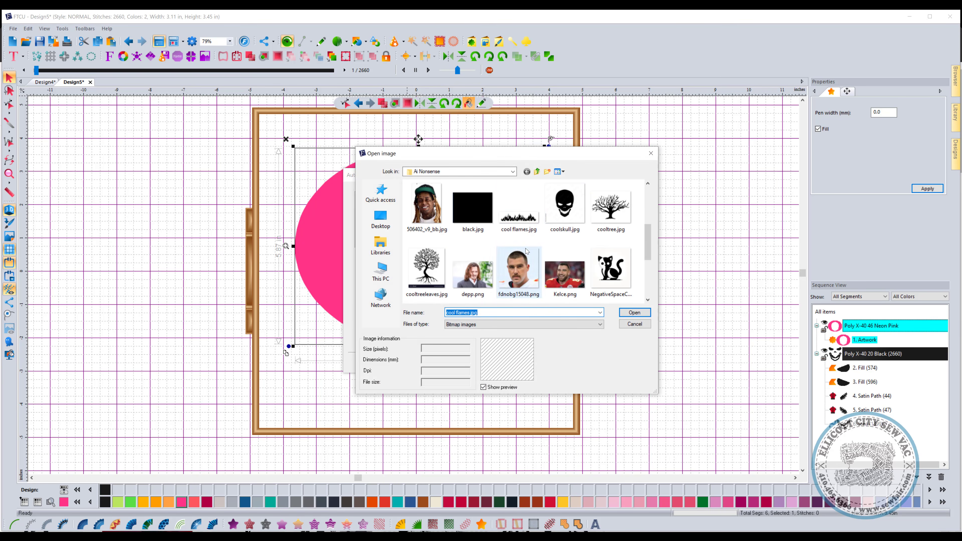
double_click(520, 224)
click(560, 363)
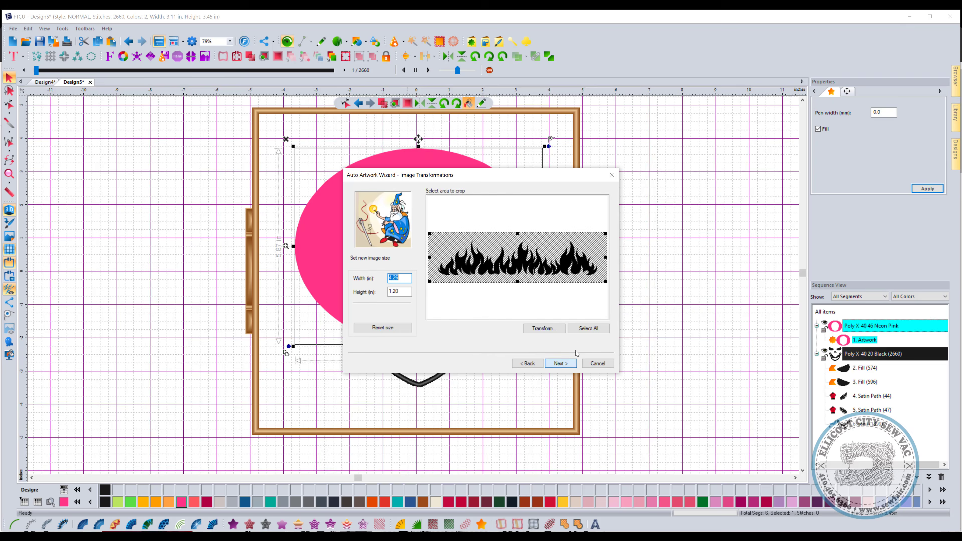
click(560, 364)
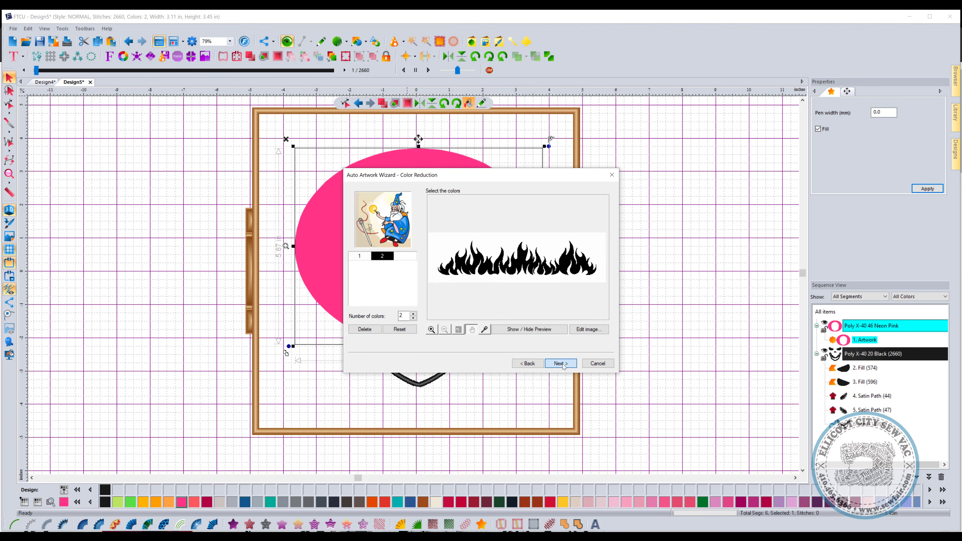
click(561, 364)
click(560, 363)
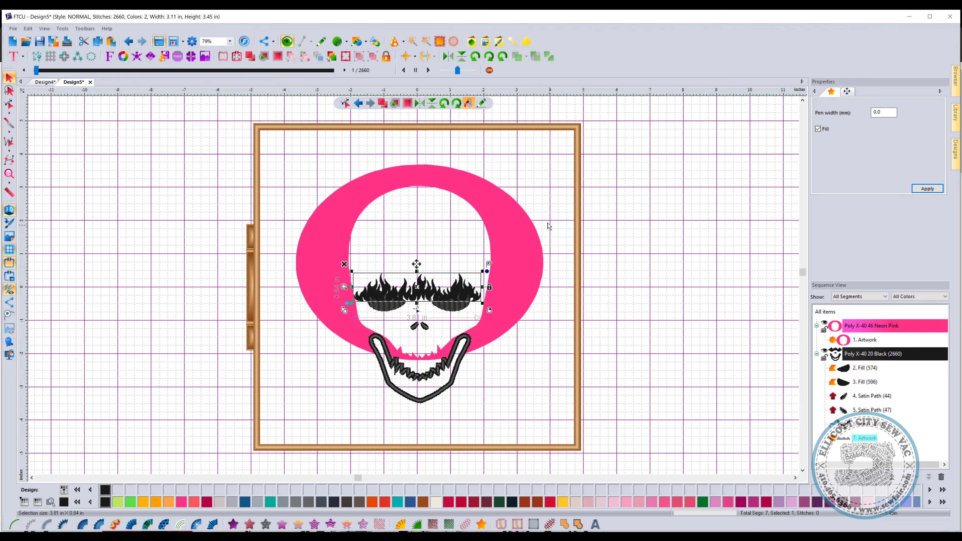
Step: Move the flames onto the upper-right edge of the pink ellipse and rotate them clockwise to follow its slope
drag(461, 286, 571, 214)
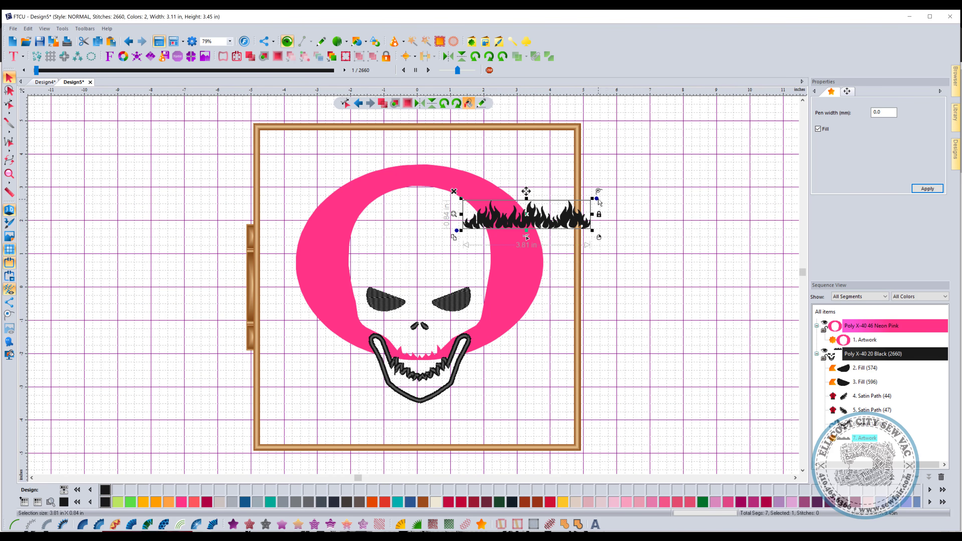
drag(597, 199, 586, 255)
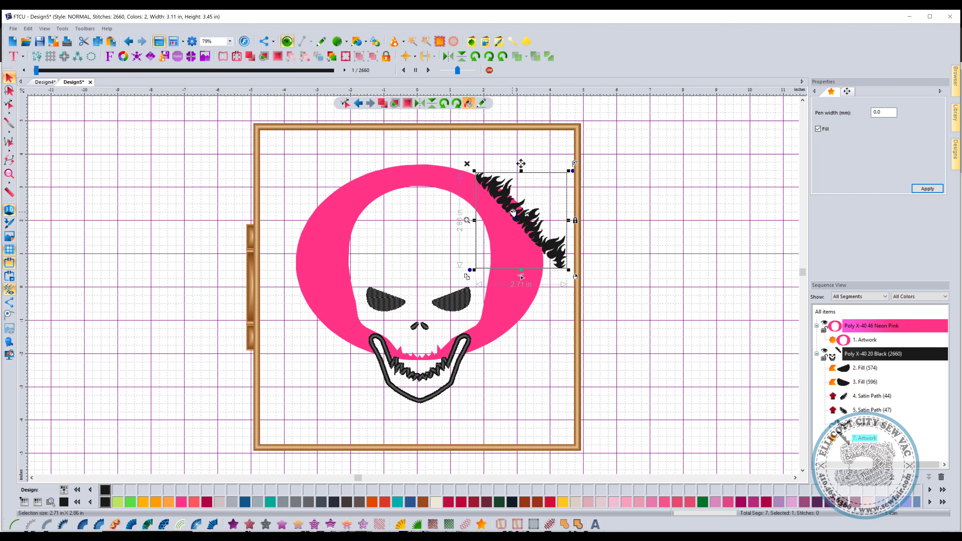
drag(518, 215, 497, 202)
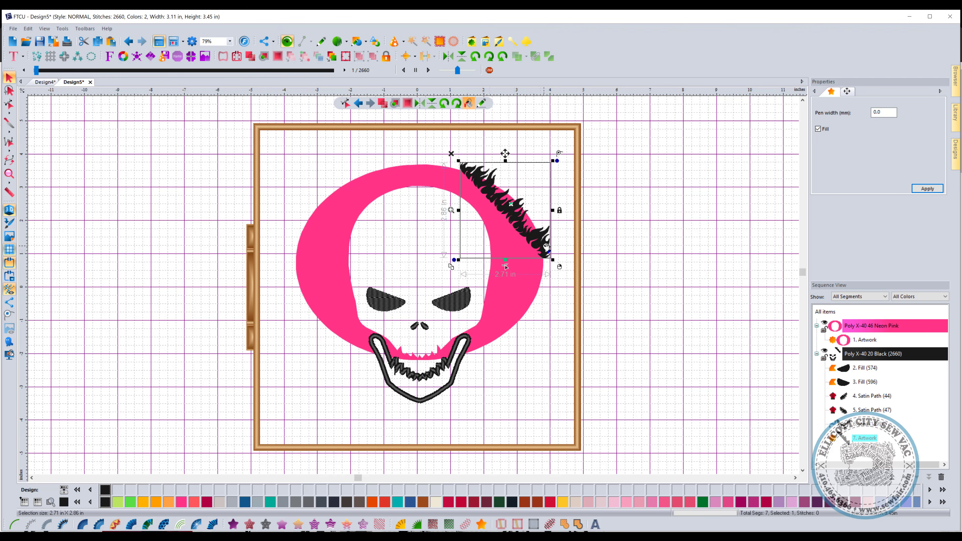
Step: Examine the outline nodes of the flames artwork and of the pink ellipse artwork
click(506, 267)
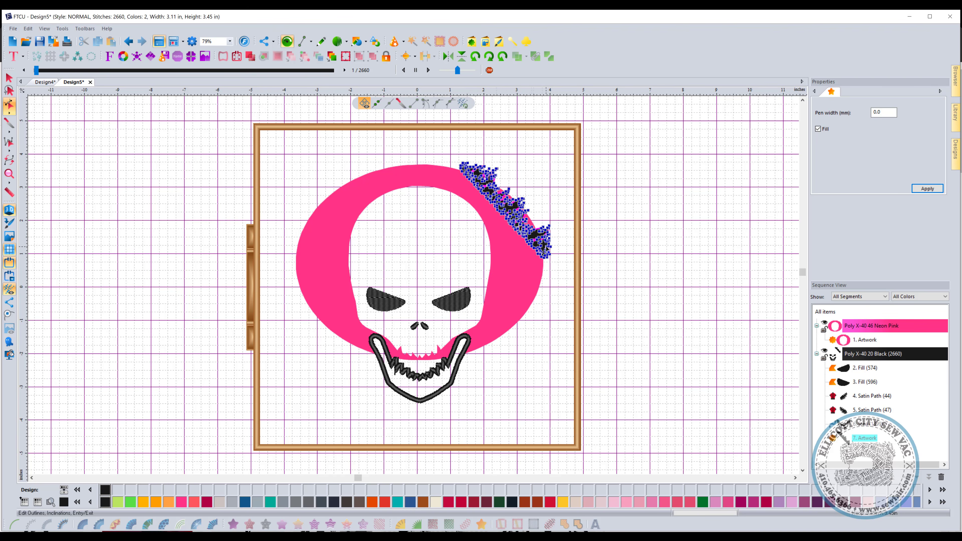
scroll(541, 223, up, 3)
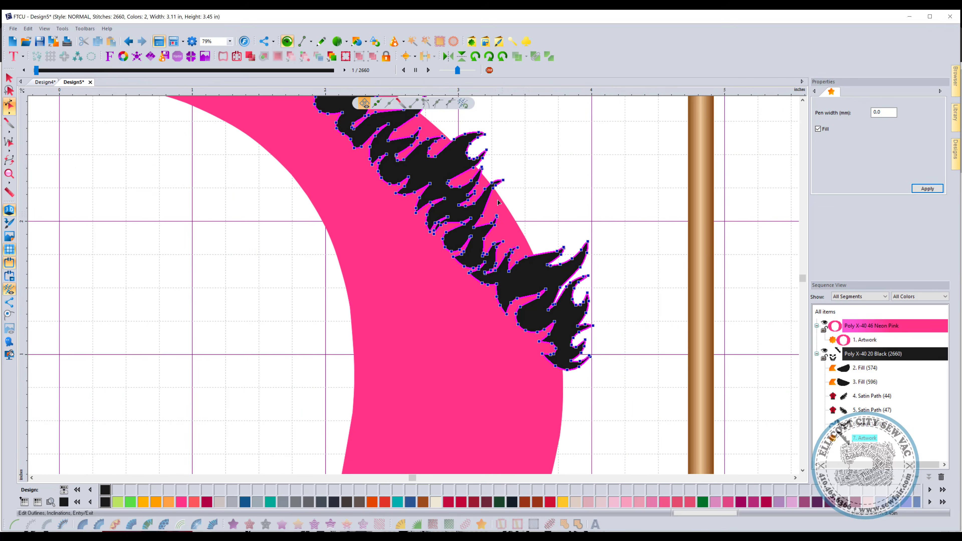
scroll(478, 235, down, 3)
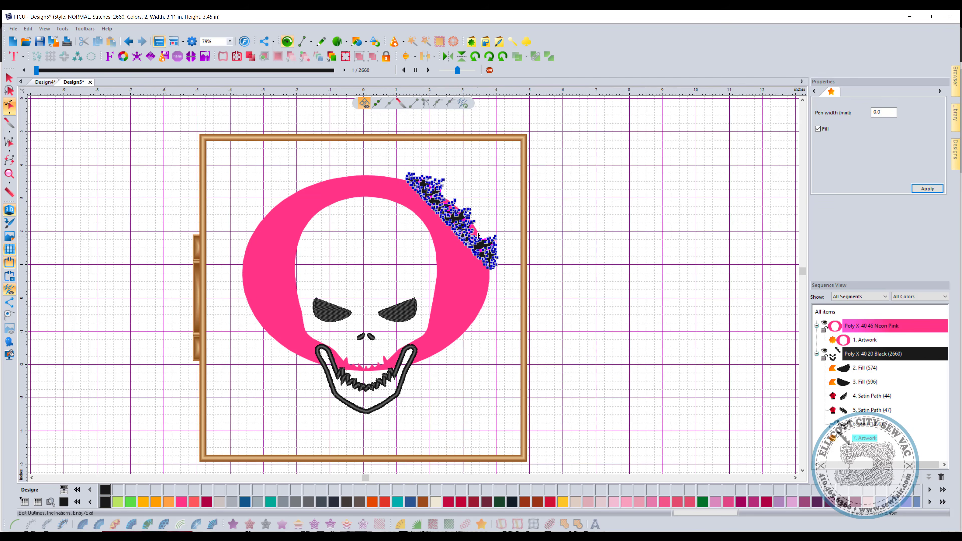
click(9, 78)
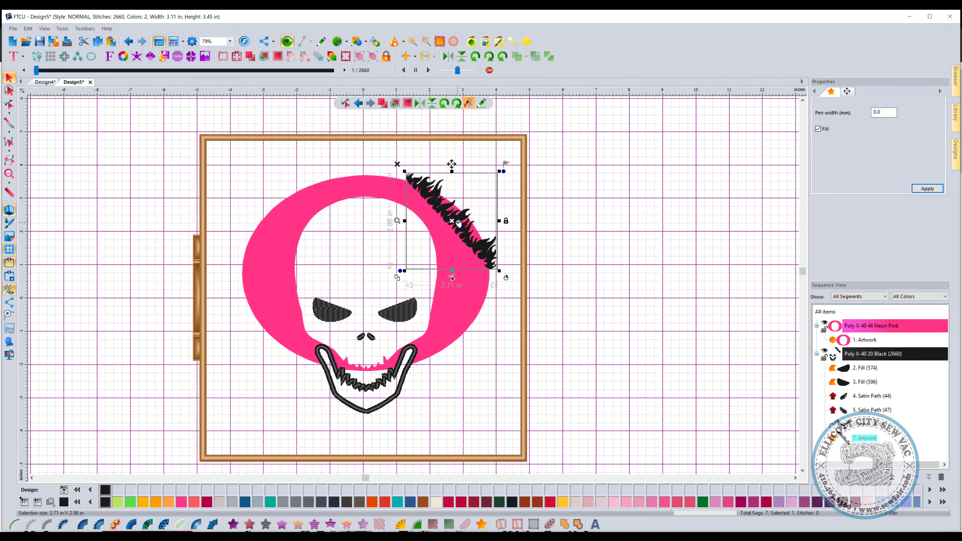
click(867, 341)
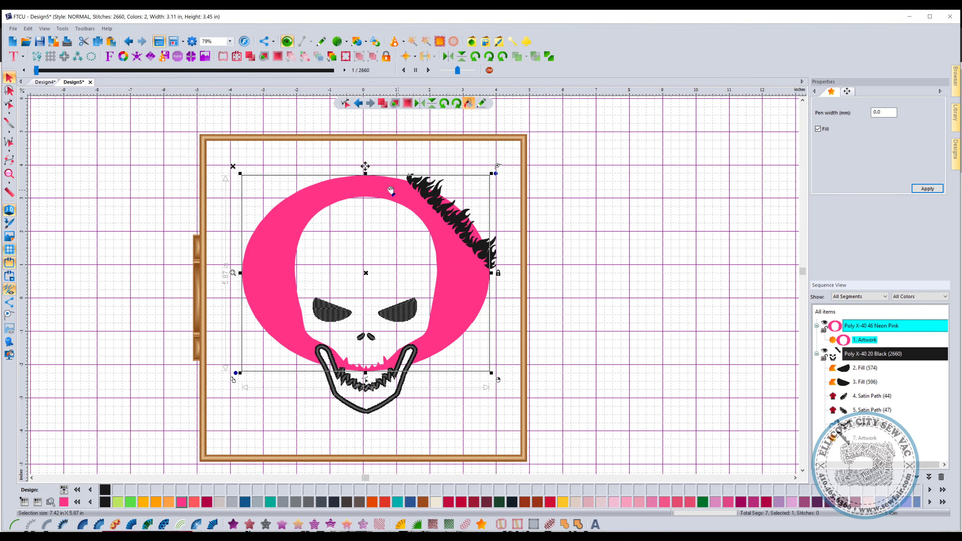
click(366, 381)
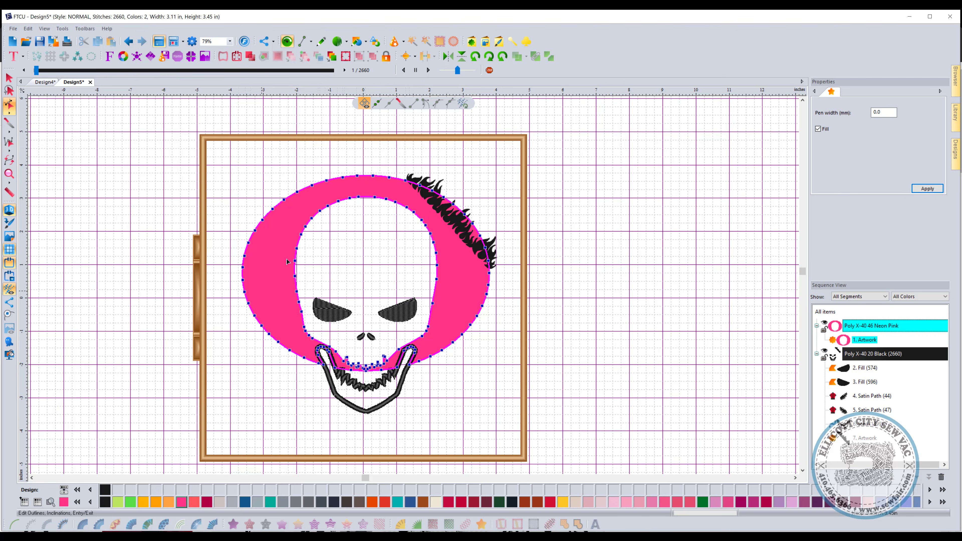
key(Escape)
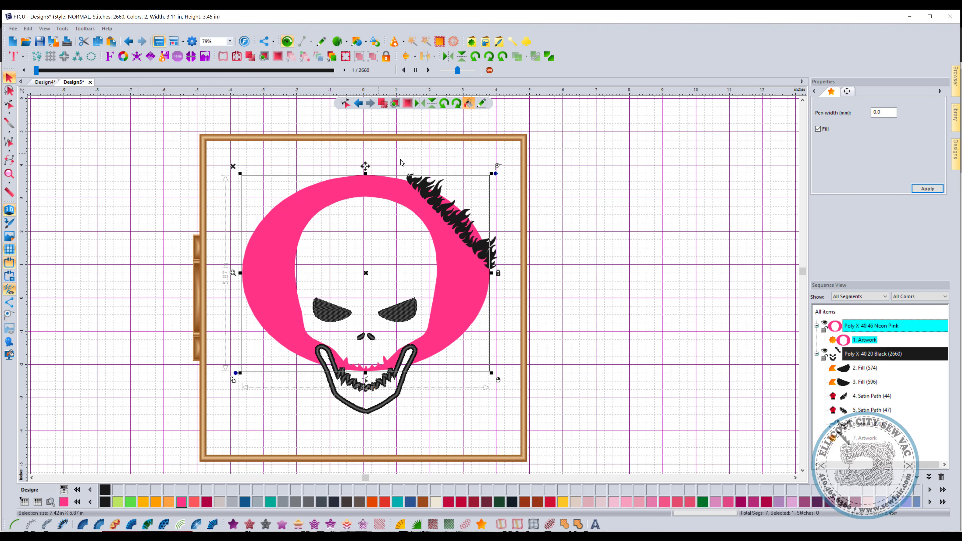
Step: Apply Simplify Smoothen to the flames artwork with the default options and display its outline nodes
click(512, 185)
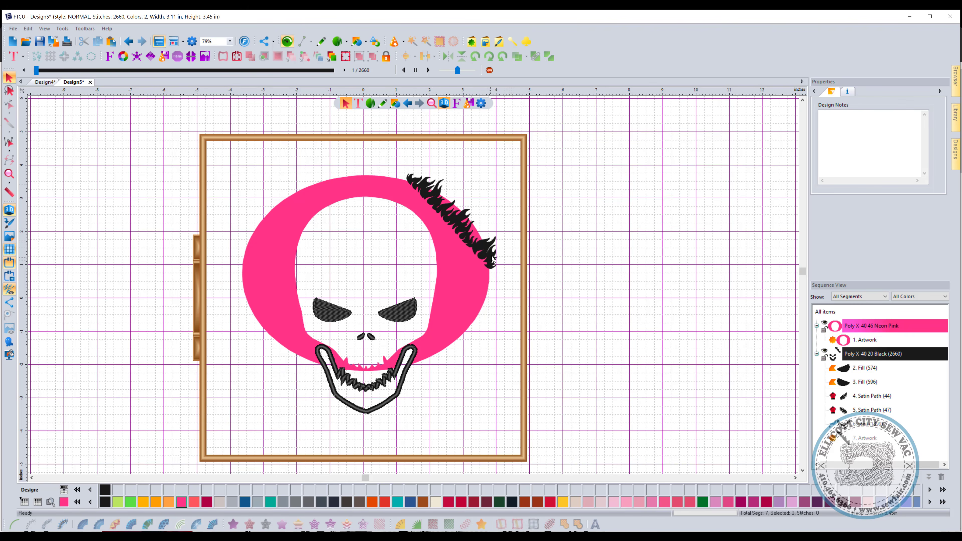
click(489, 259)
right_click(490, 252)
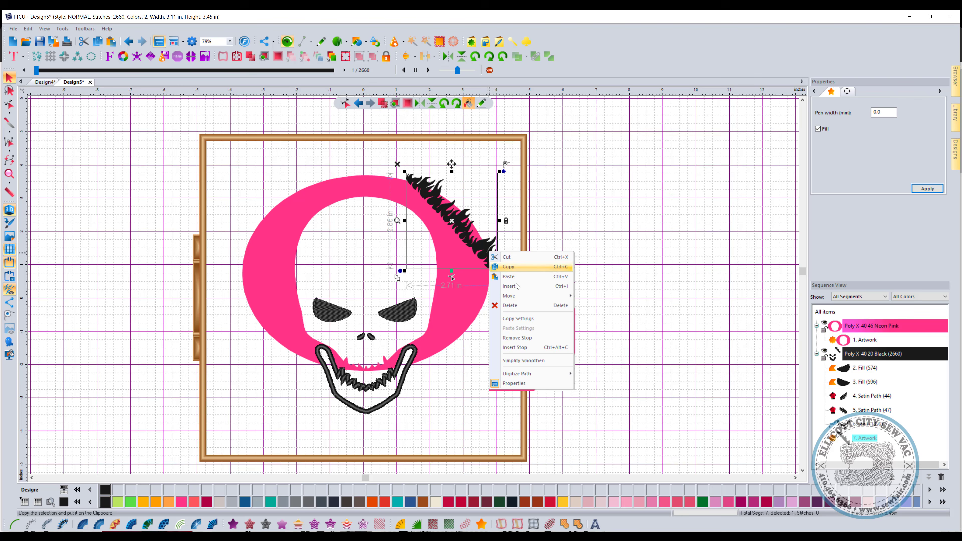
click(524, 360)
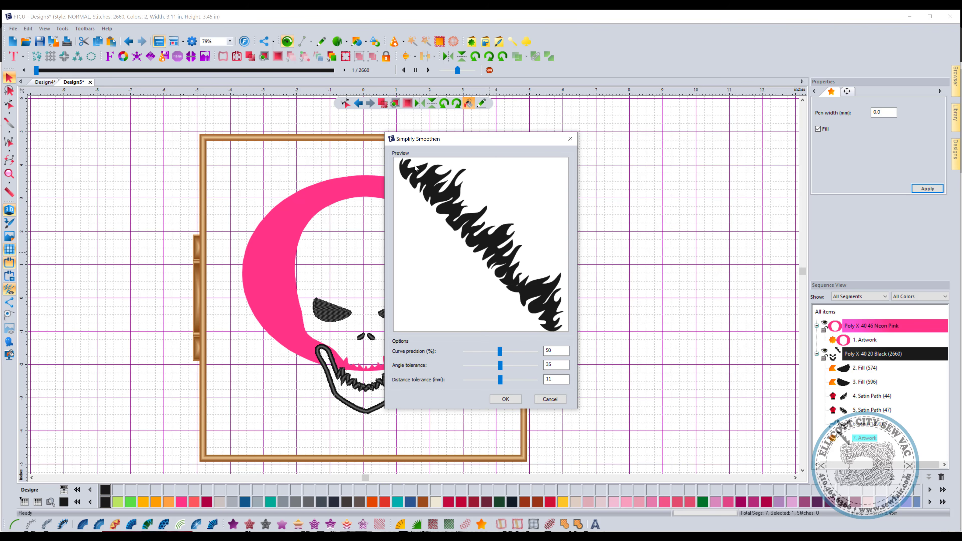
click(518, 396)
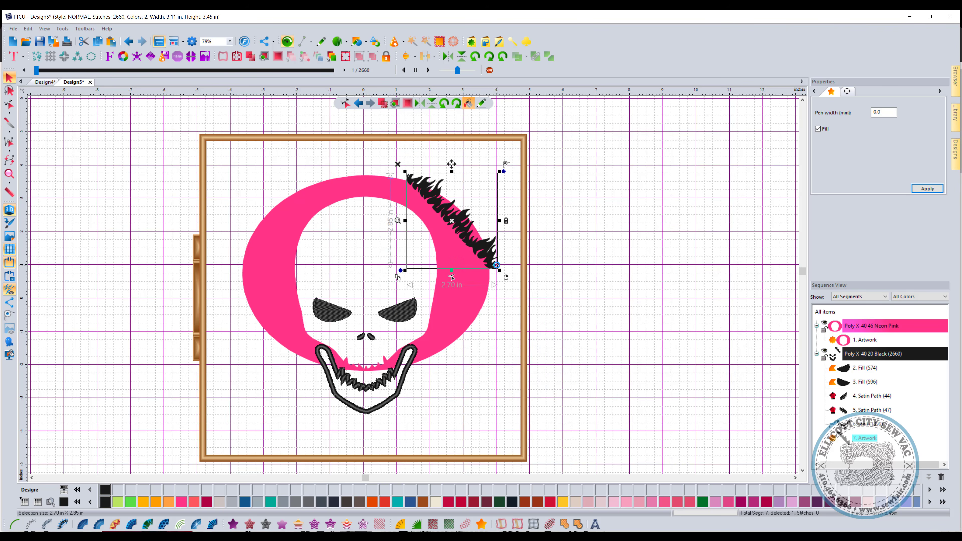
click(452, 277)
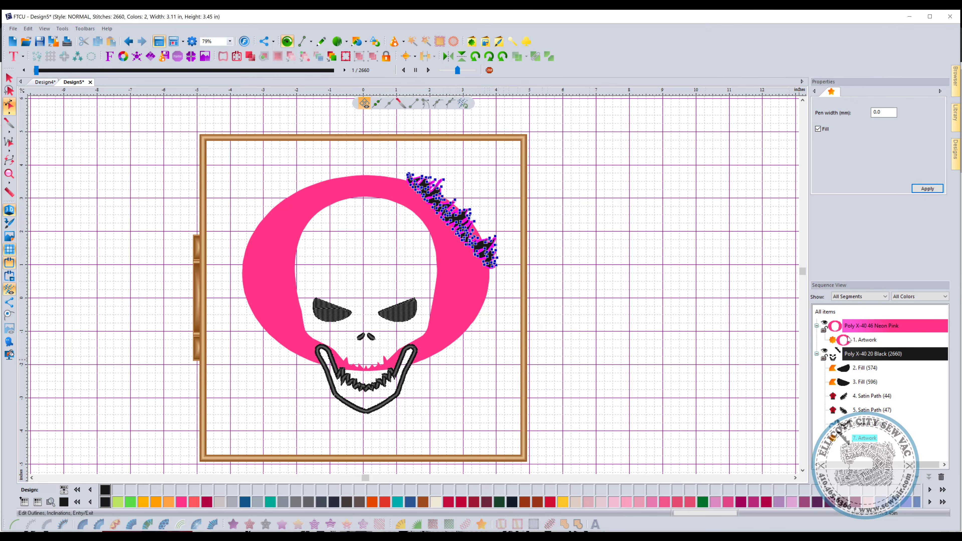
Step: Apply Simplify Smoothen to the pink ellipse artwork with the default options and check its outline nodes
click(865, 340)
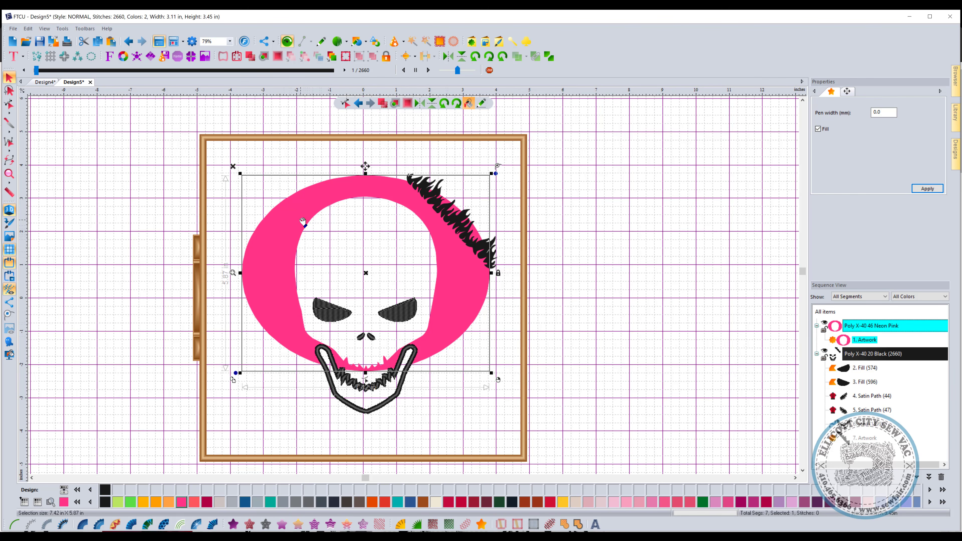
right_click(294, 220)
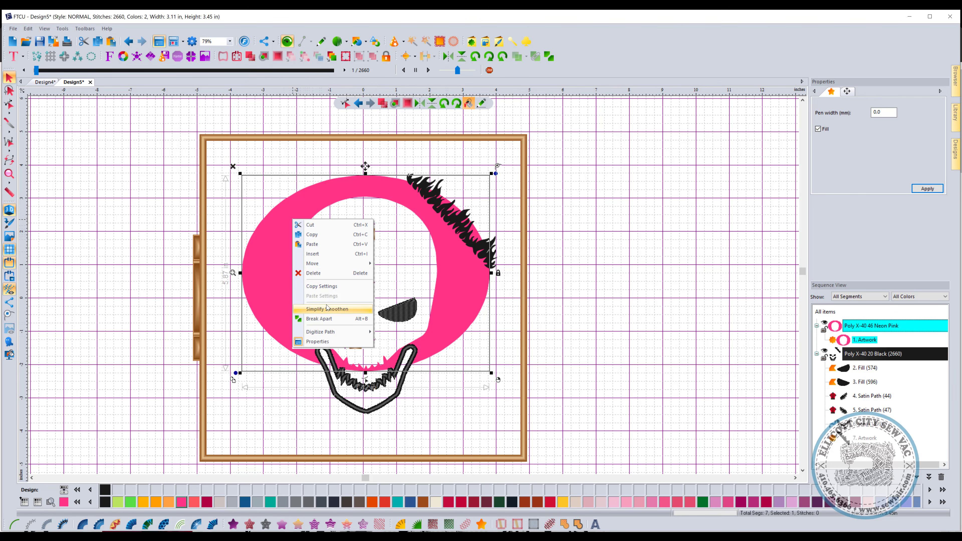
click(333, 309)
click(504, 398)
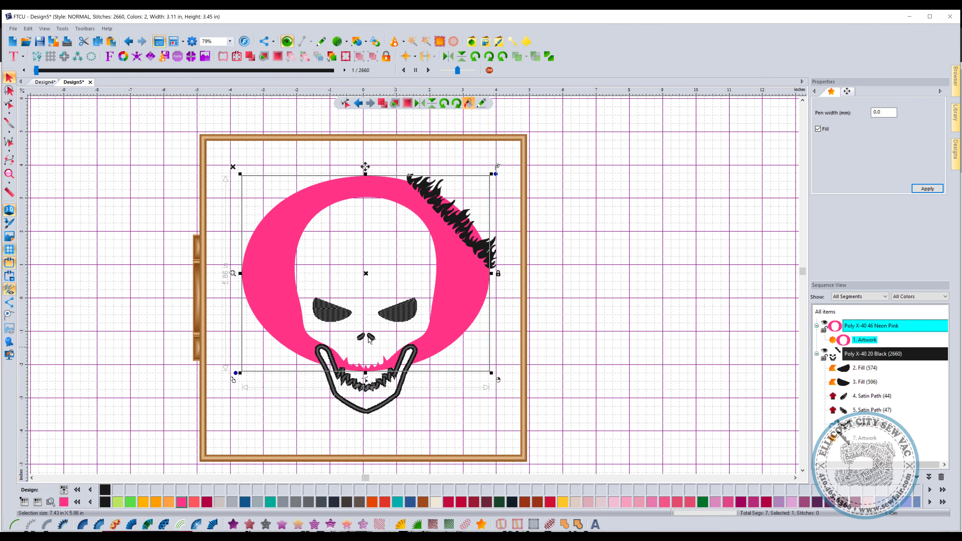
click(344, 103)
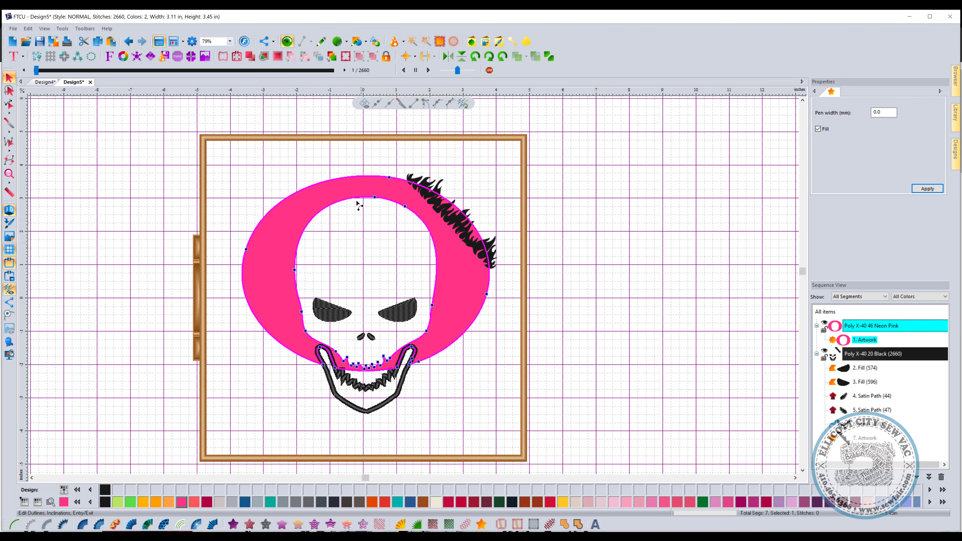
click(507, 220)
Step: Enlarge the flames to about 5.29 in wide, rotate them level, and center them across the top of the pink ellipse
click(868, 436)
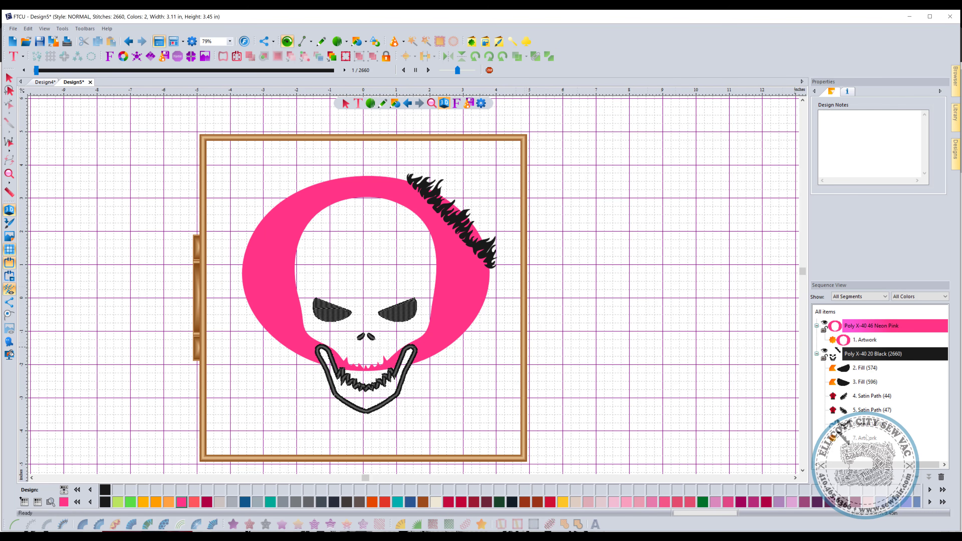
mouse_move(499, 271)
mouse_down()
mouse_move(532, 307)
mouse_move(493, 261)
mouse_up()
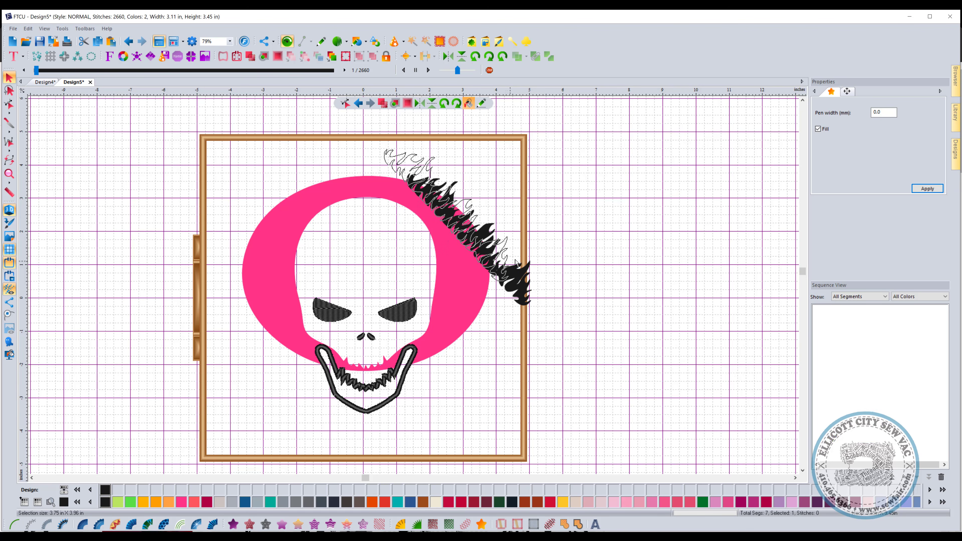
drag(514, 146, 379, 176)
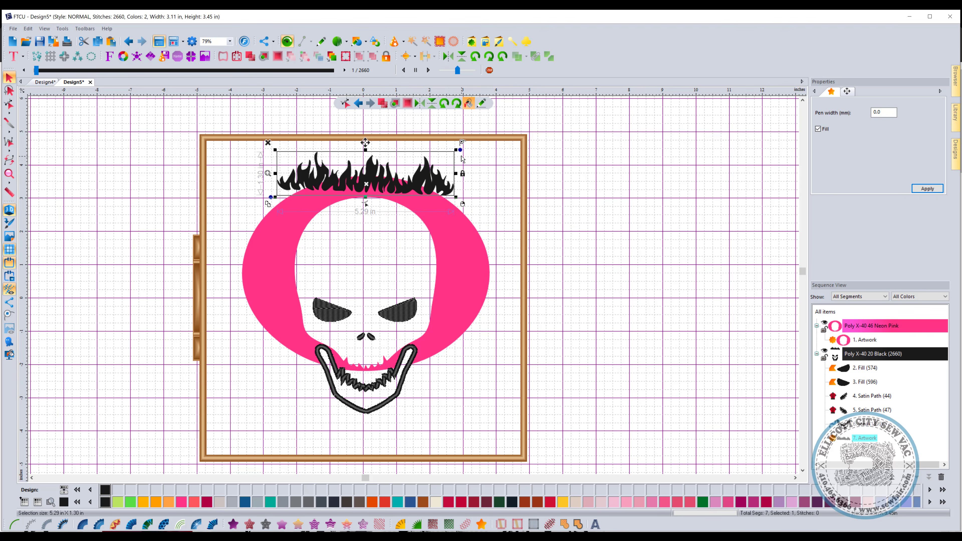
drag(461, 150, 453, 145)
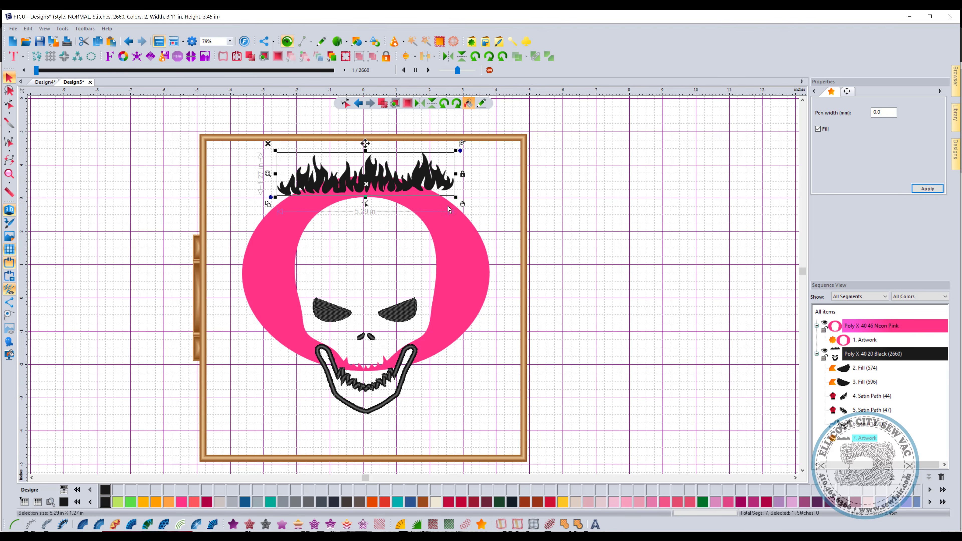
Step: Reshape the pink ellipse's outer edge by pulling both upper shoulders outward and lowering its top to follow the flames' base
click(463, 229)
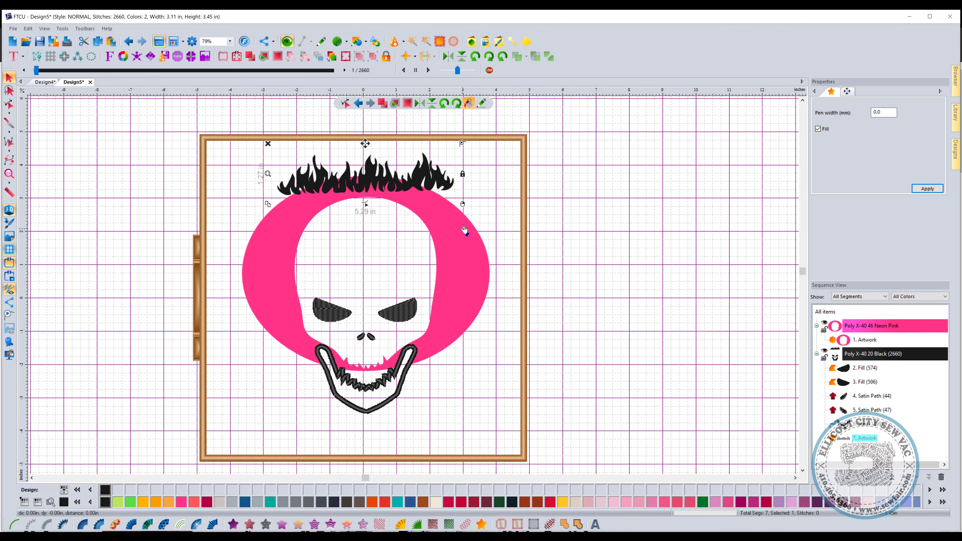
click(363, 381)
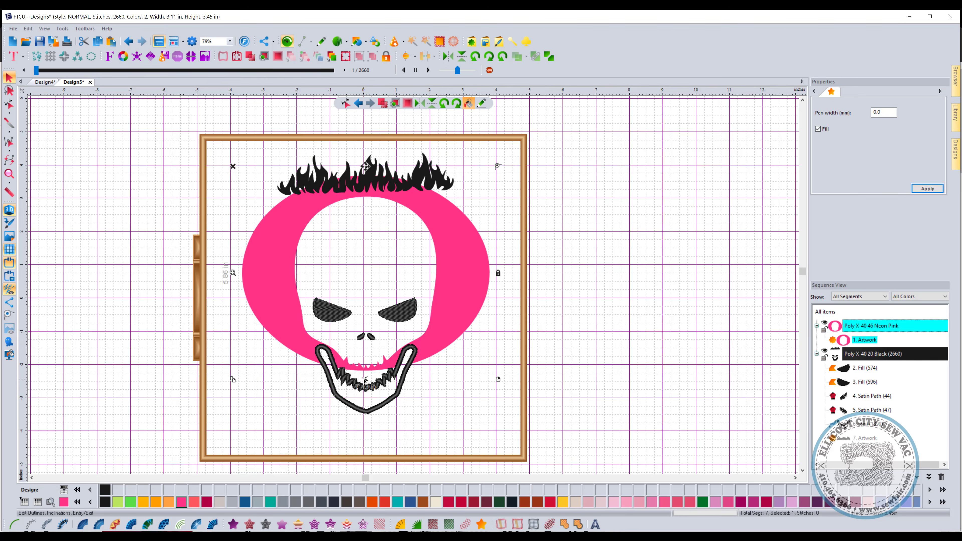
right_click(448, 200)
click(454, 217)
drag(447, 200, 461, 190)
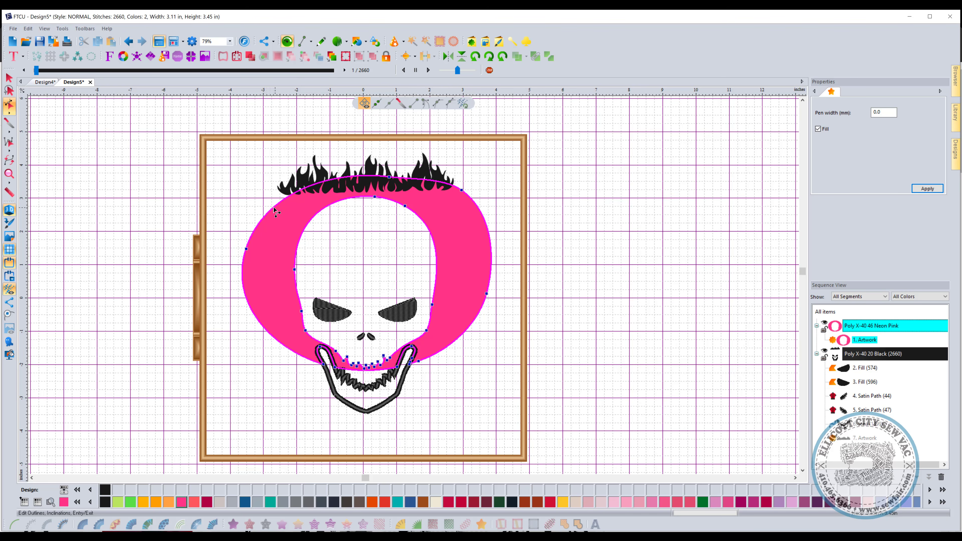
drag(252, 247, 249, 184)
mouse_move(351, 175)
mouse_down()
mouse_move(379, 182)
mouse_move(362, 183)
mouse_up()
click(390, 177)
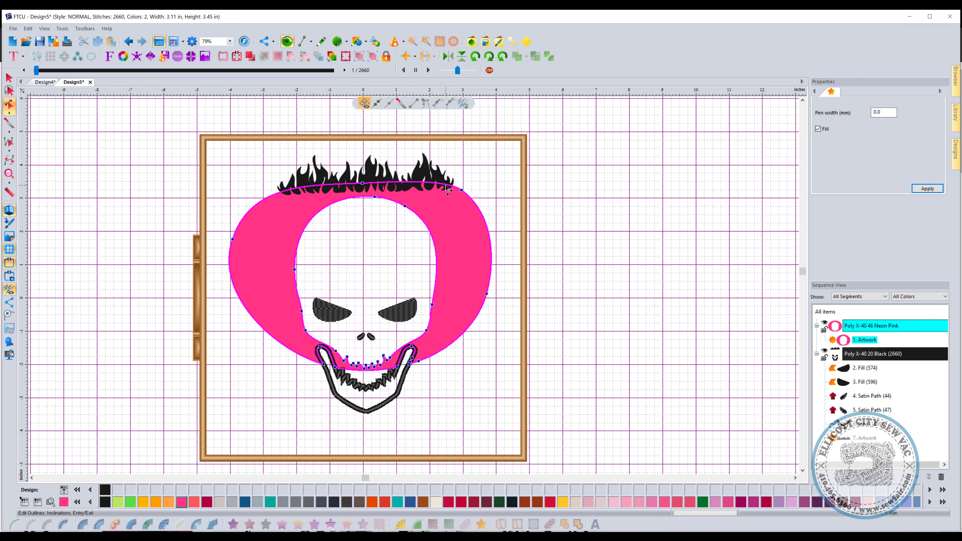
Step: Stretch the flames artwork at its left end to about 5.88 in wide
click(363, 175)
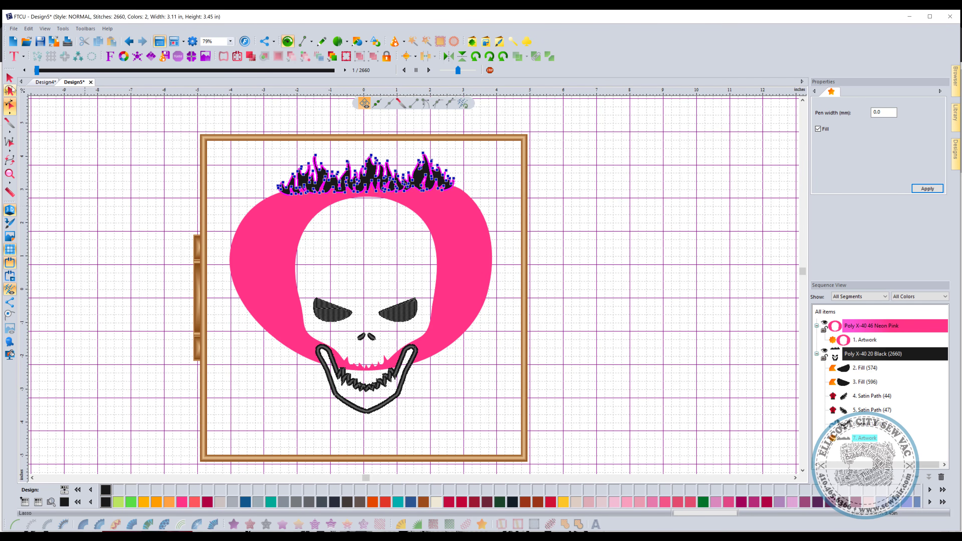
click(9, 78)
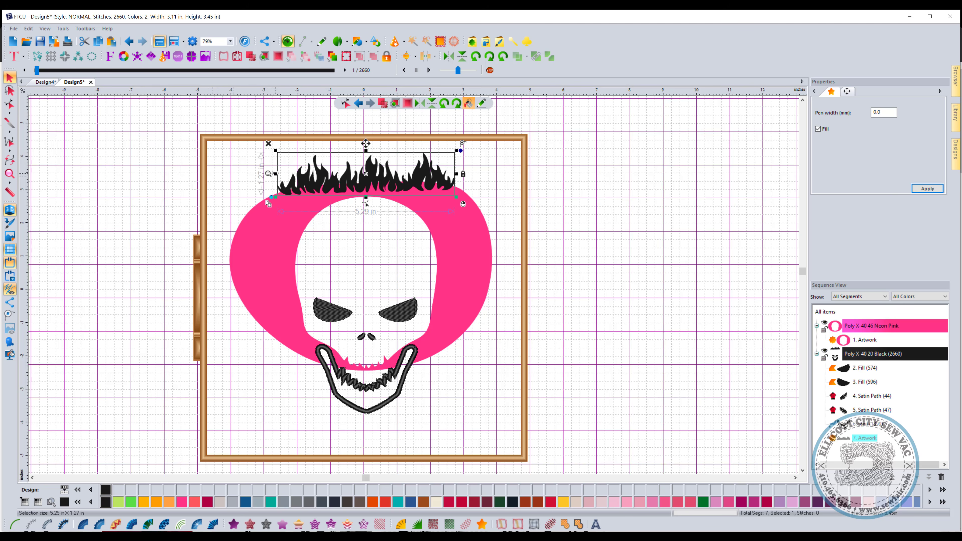
drag(276, 173, 256, 174)
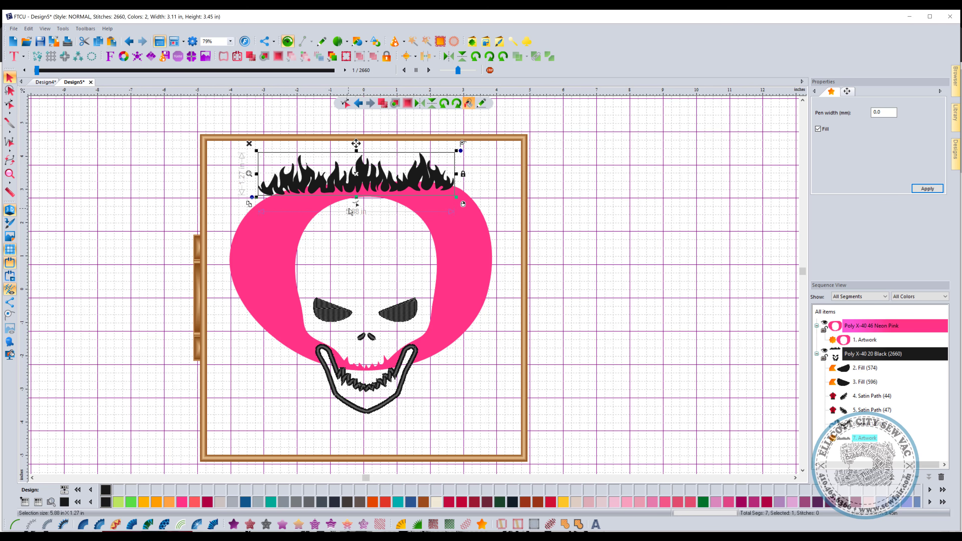
Step: Reshape the outline of the leftmost flame so its base curves down and overlaps the pink ellipse
click(356, 204)
scroll(254, 187, up, 2)
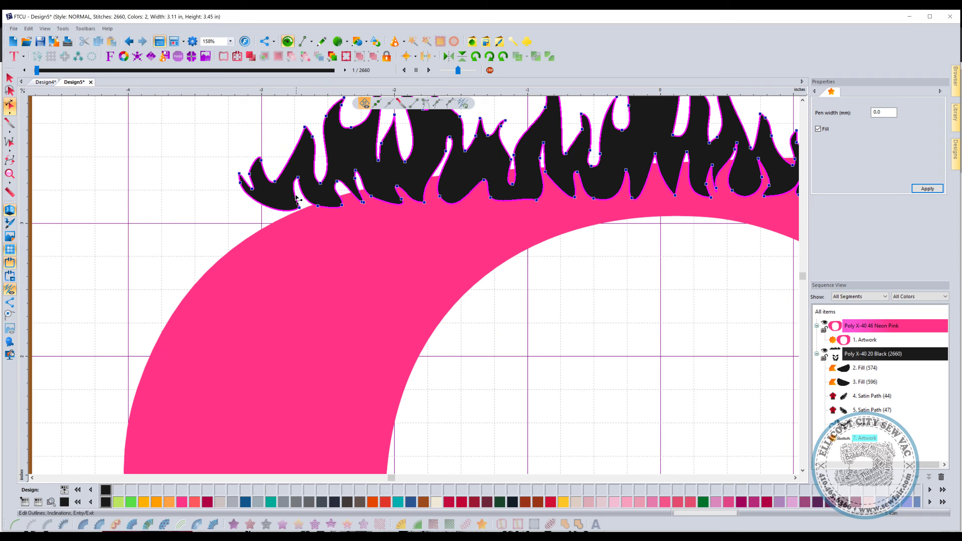
drag(299, 207, 306, 220)
drag(251, 198, 303, 217)
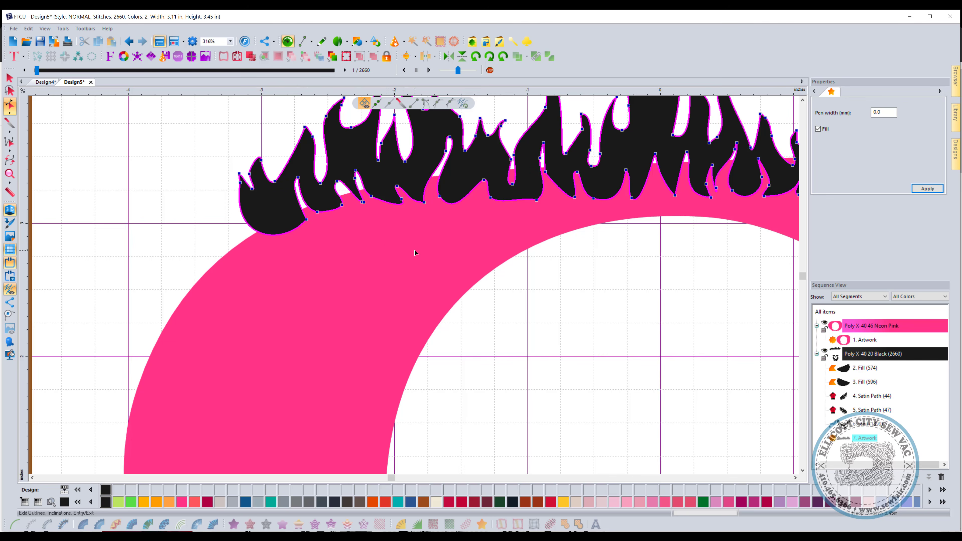
Step: Reshape the outline of the rightmost flame outward so its rounded base overlaps the pink ellipse
scroll(633, 235, down, 1)
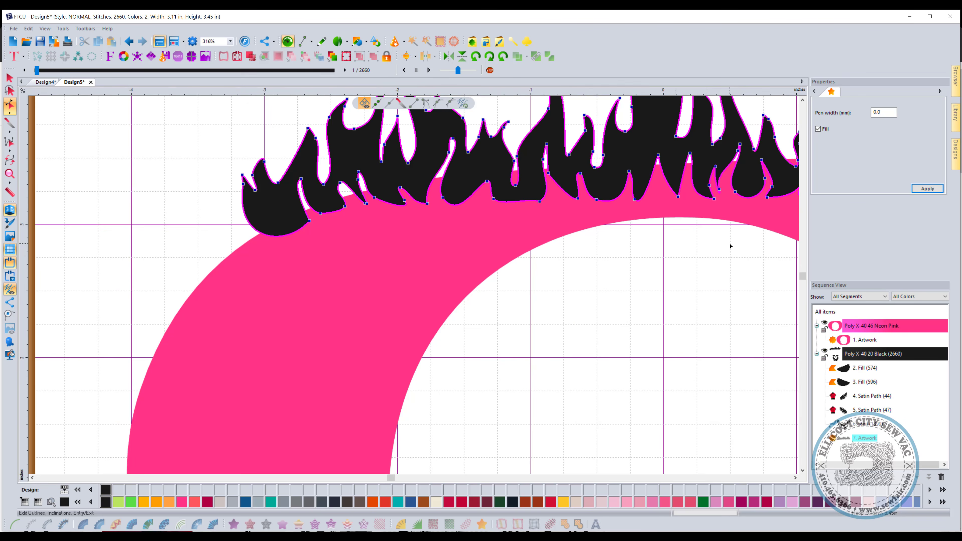
scroll(730, 246, down, 1)
click(795, 478)
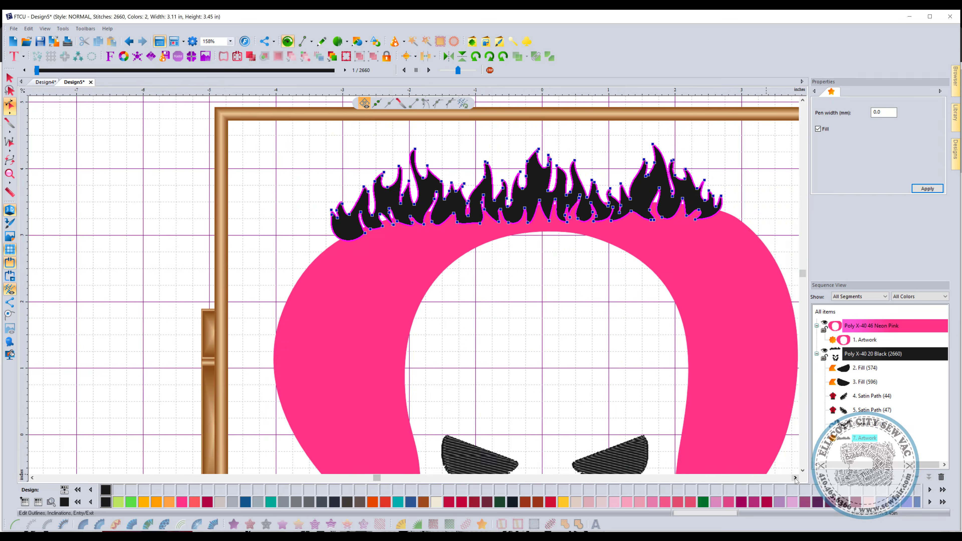
scroll(576, 204, up, 1)
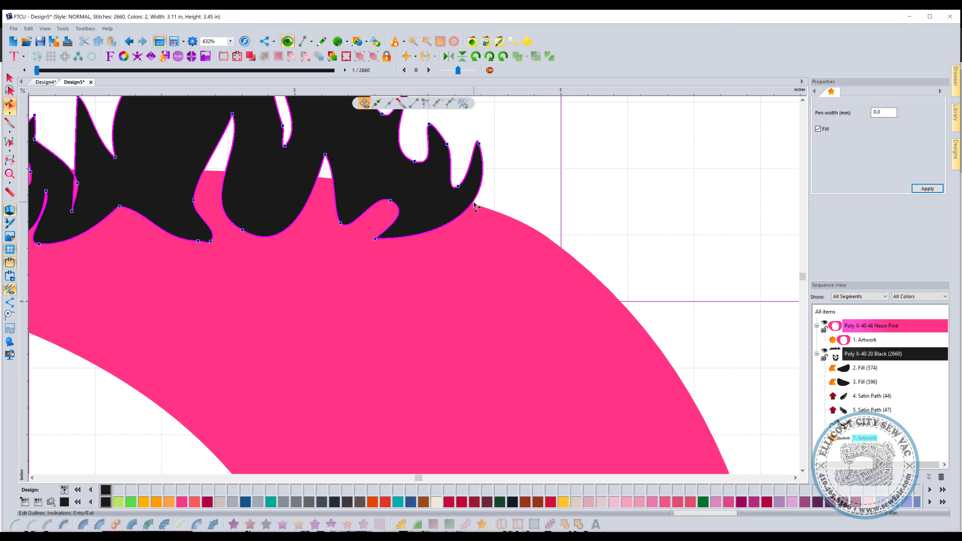
drag(474, 205, 481, 195)
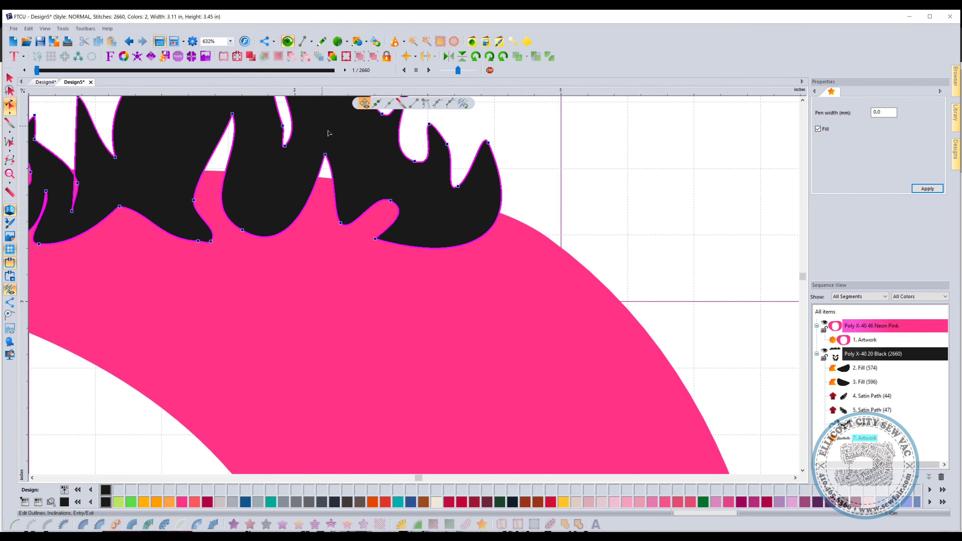
scroll(399, 253, down, 2)
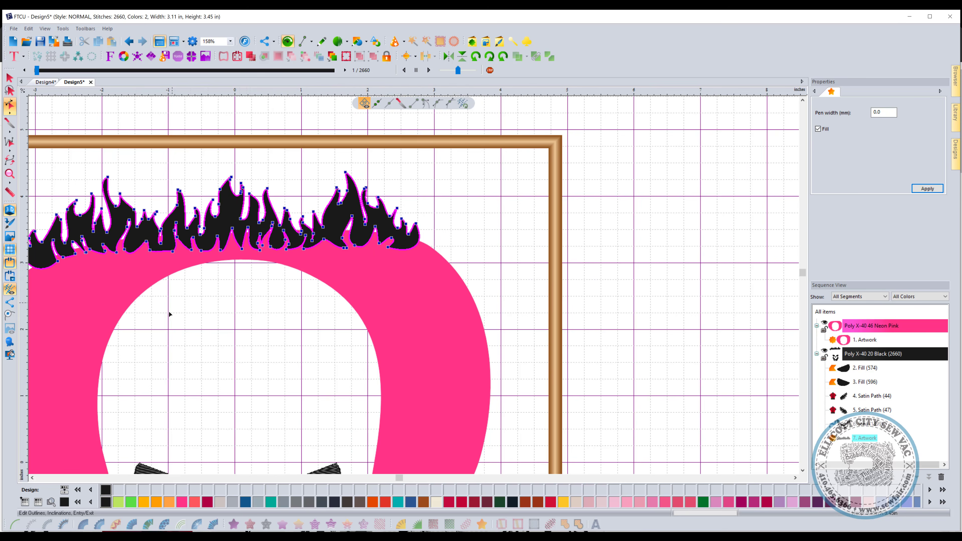
Step: Weld the flames and the pink ellipse artwork into one shape
click(30, 477)
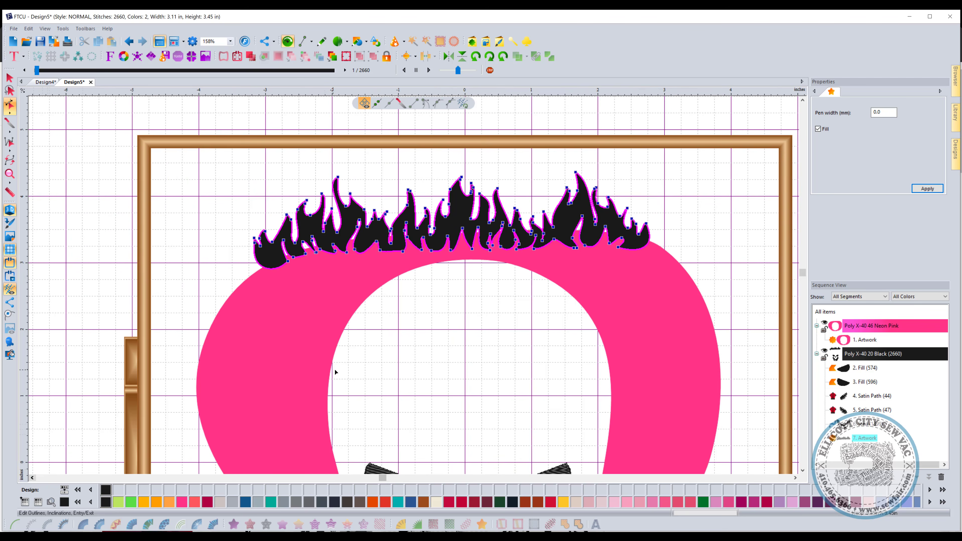
scroll(333, 369, down, 1)
click(802, 471)
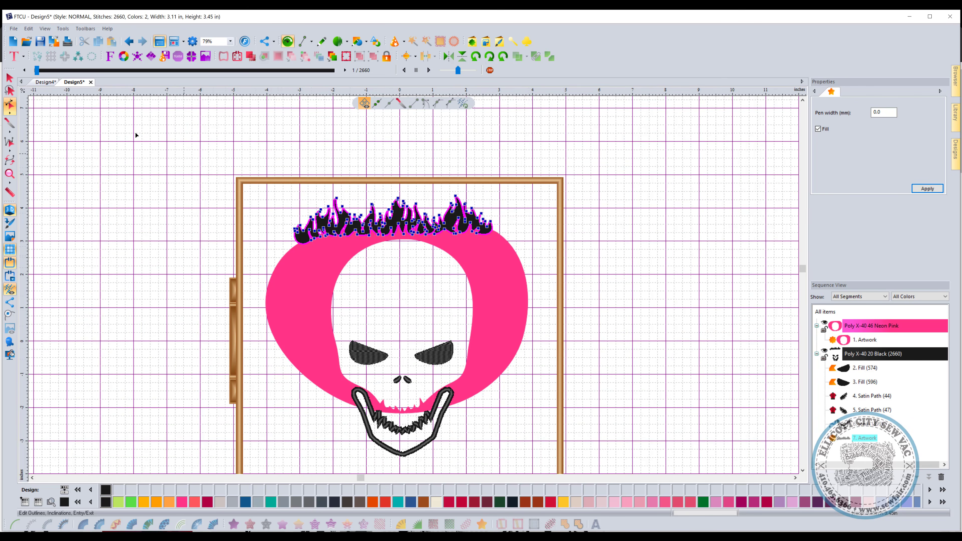
click(9, 78)
right_click(506, 282)
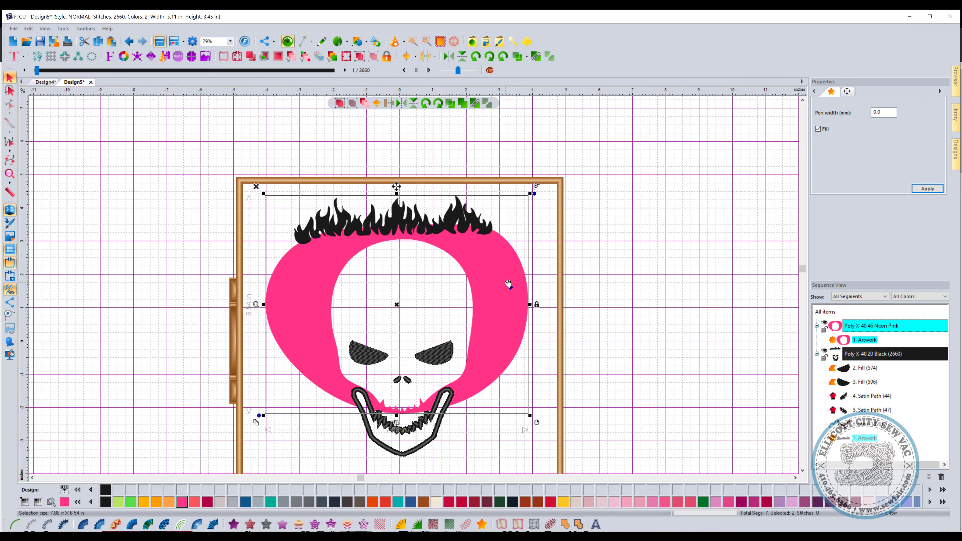
mouse_move(536, 405)
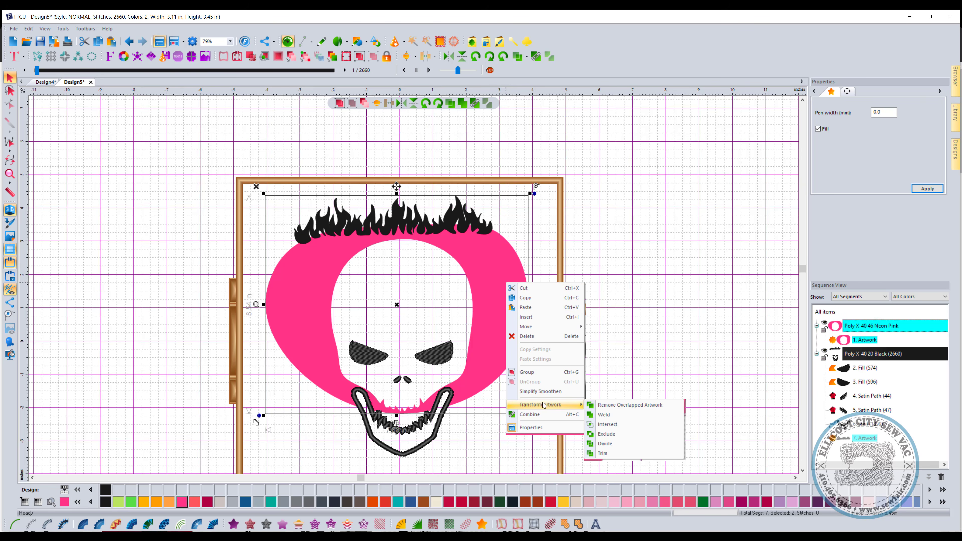
click(606, 415)
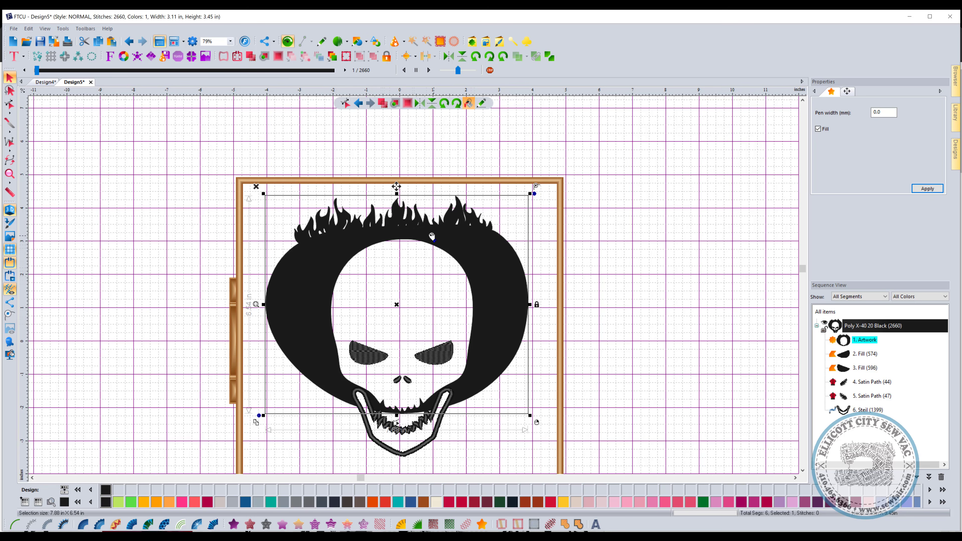
Step: Recolor the welded artwork to Poly X-40 104 China Blue
click(867, 340)
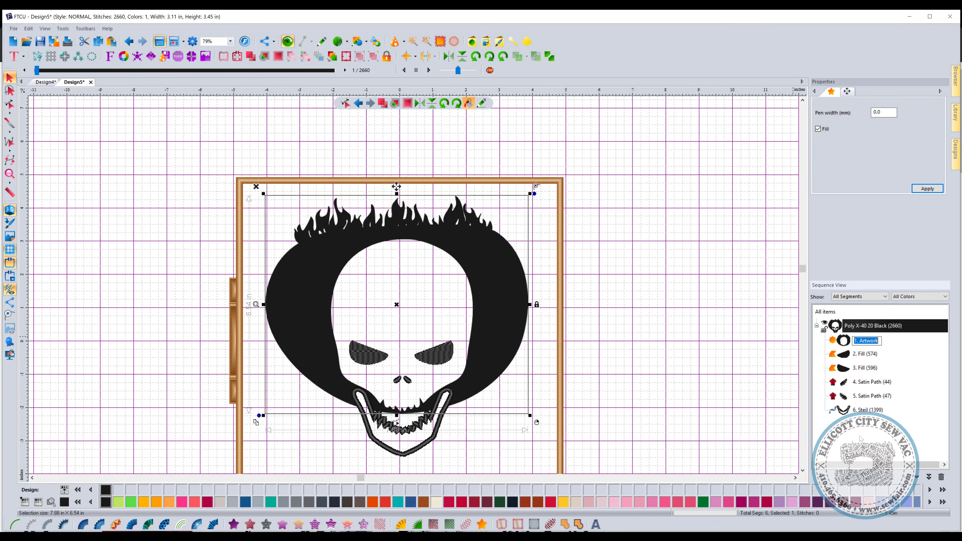
key(Return)
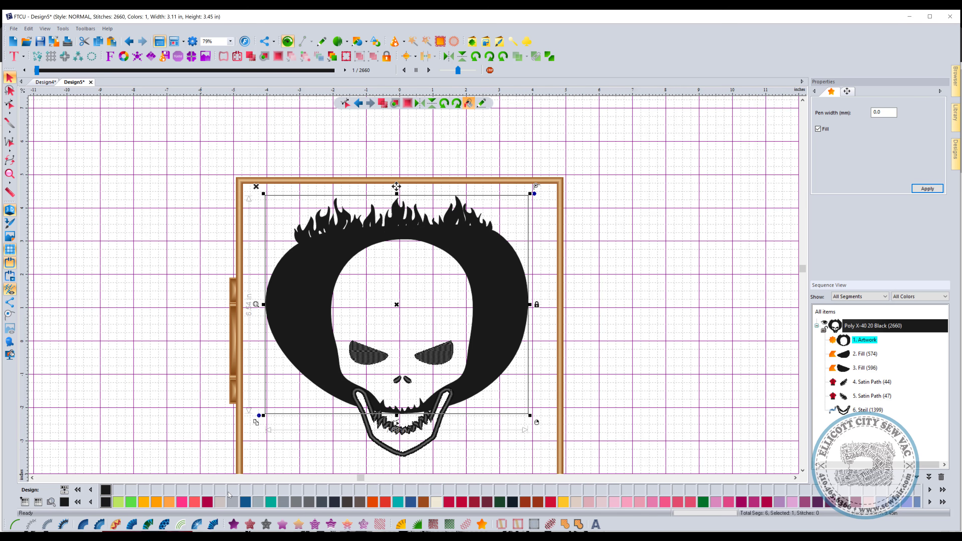
click(245, 502)
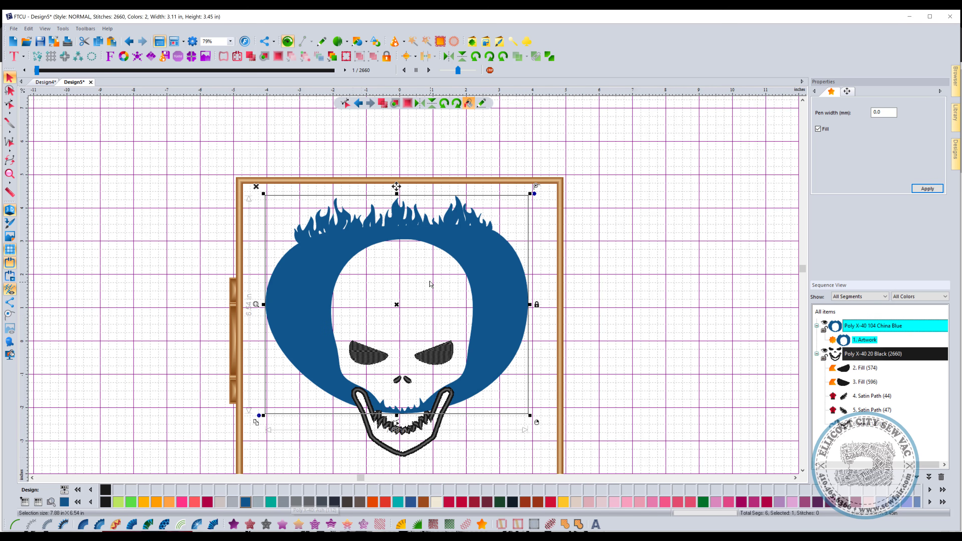
Step: Try a Motif fill with pattern 209 on the welded blue artwork and undo it
click(267, 524)
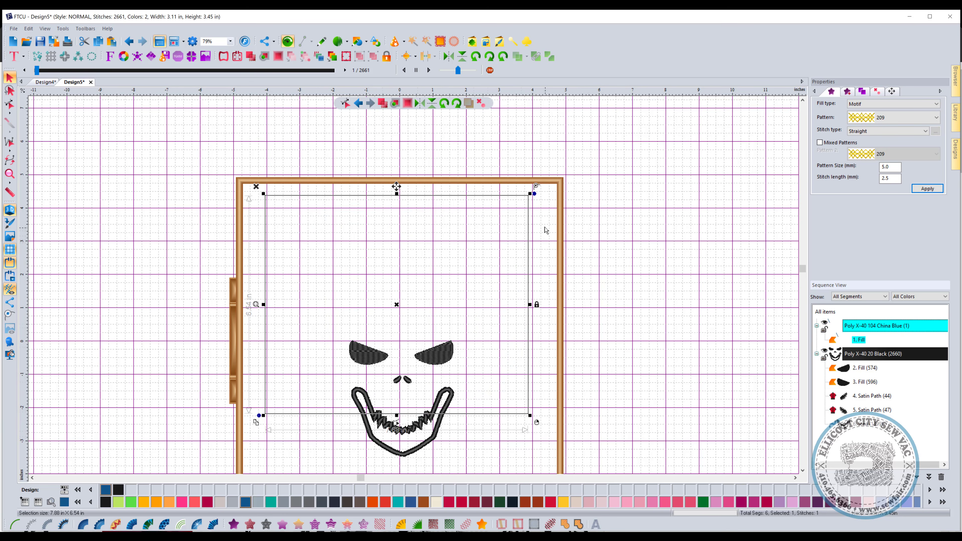
key(ctrl+z)
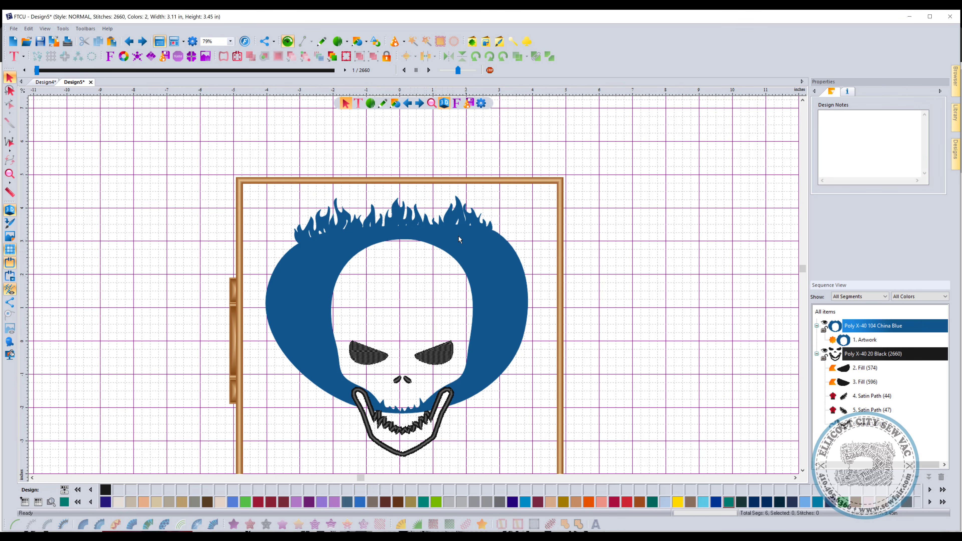
Step: Examine closely the seam between the flames and the ellipse in the welded blue artwork
scroll(458, 239, up, 10)
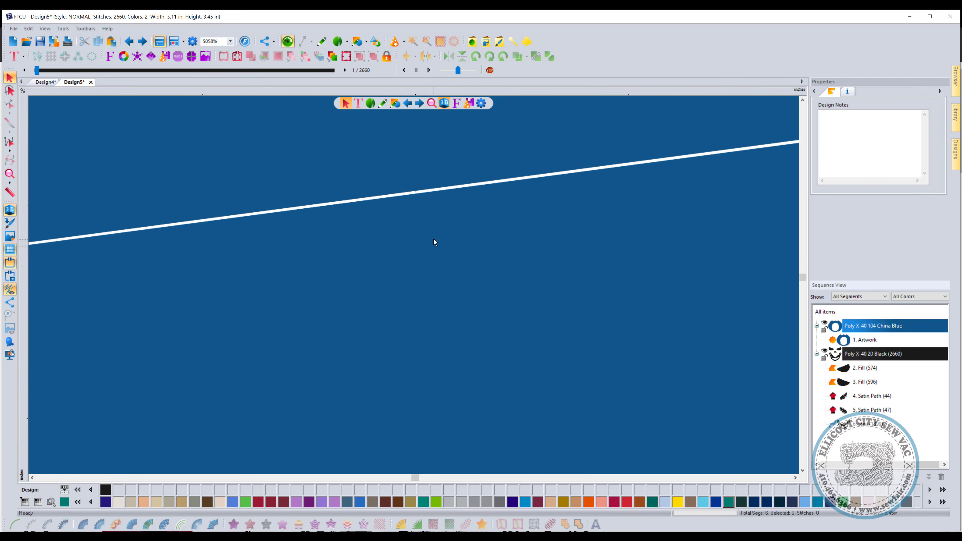
scroll(428, 238, down, 8)
scroll(286, 245, up, 1)
click(297, 265)
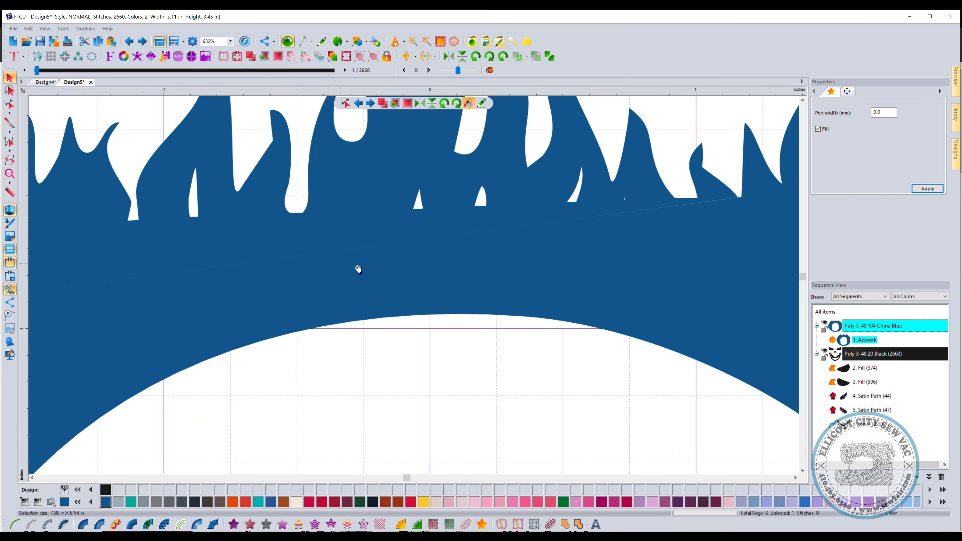
scroll(358, 269, down, 6)
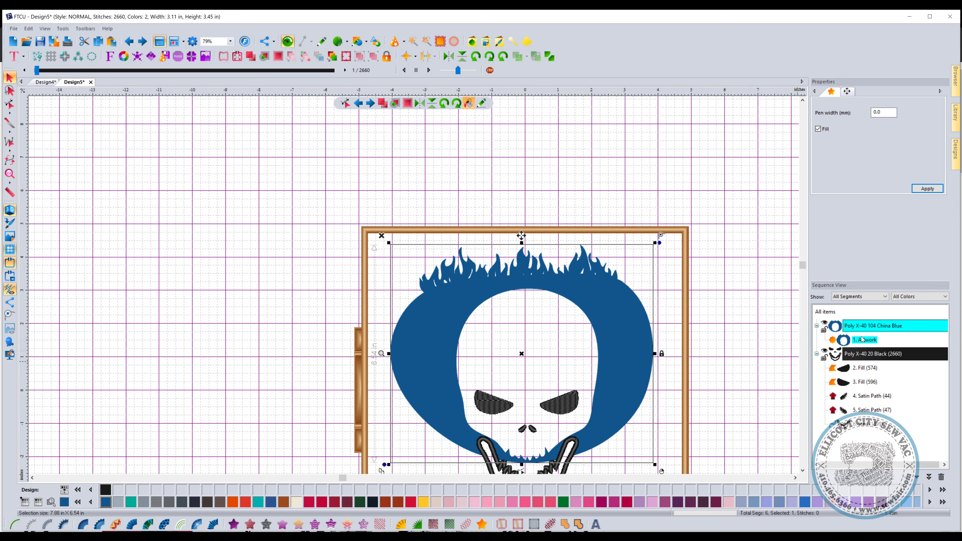
Step: Try Break Apart on the welded blue artwork, expand its color group in the sequence, and undo the break
right_click(481, 289)
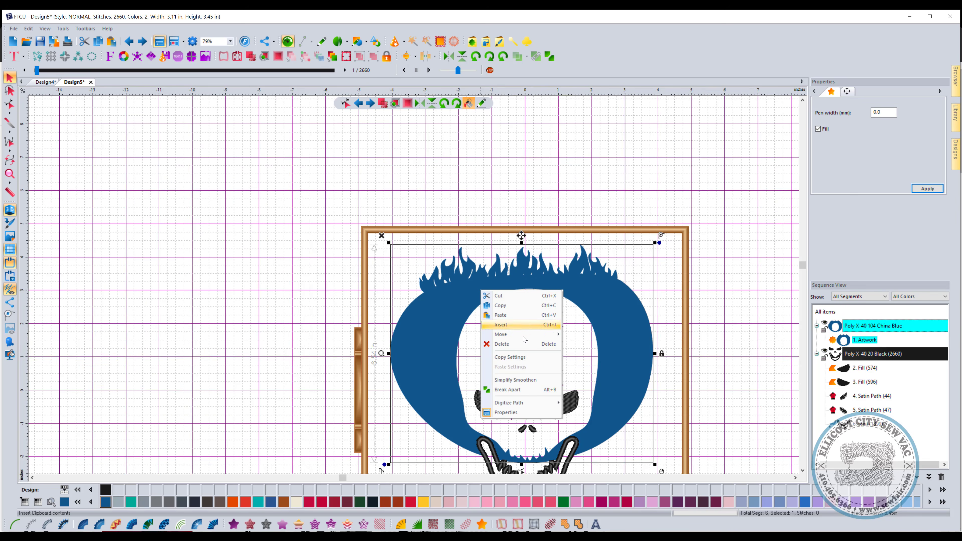
click(512, 390)
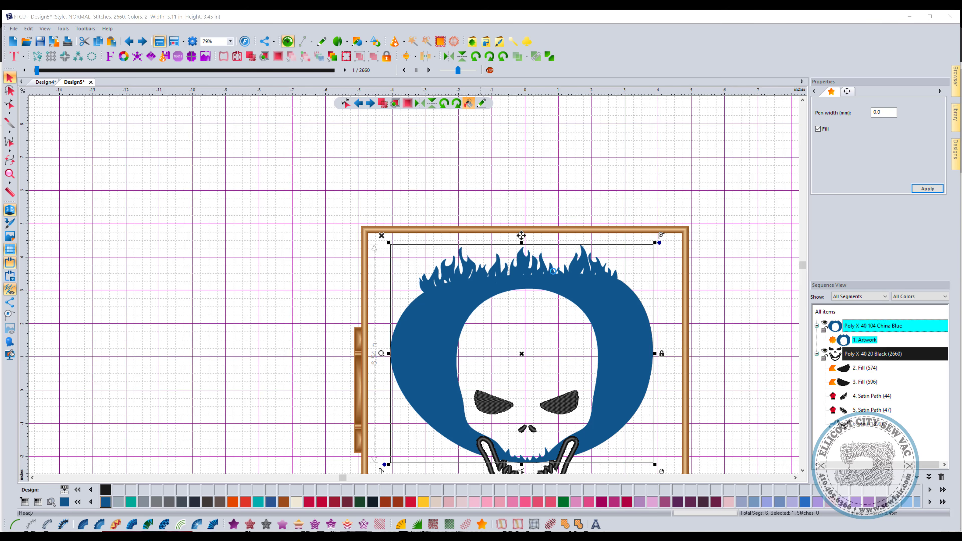
click(509, 397)
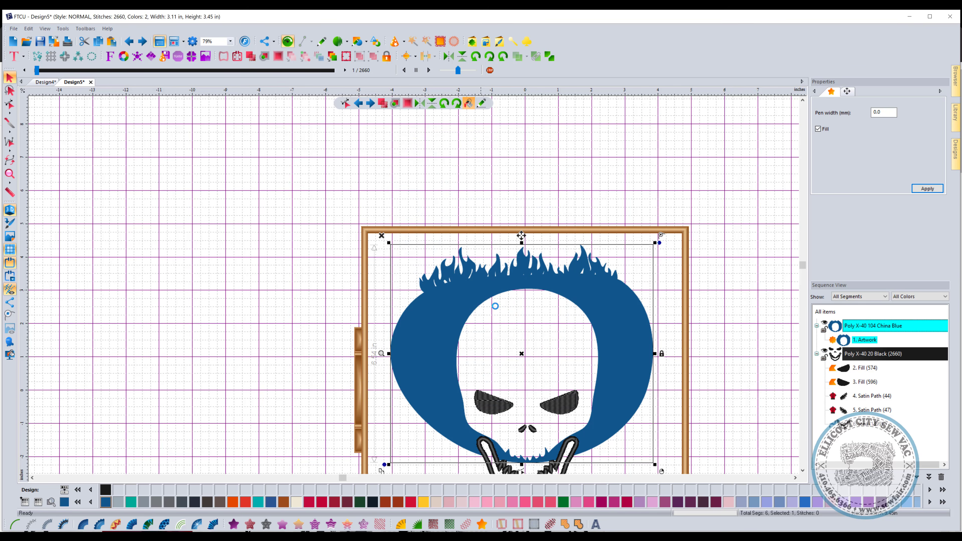
right_click(464, 306)
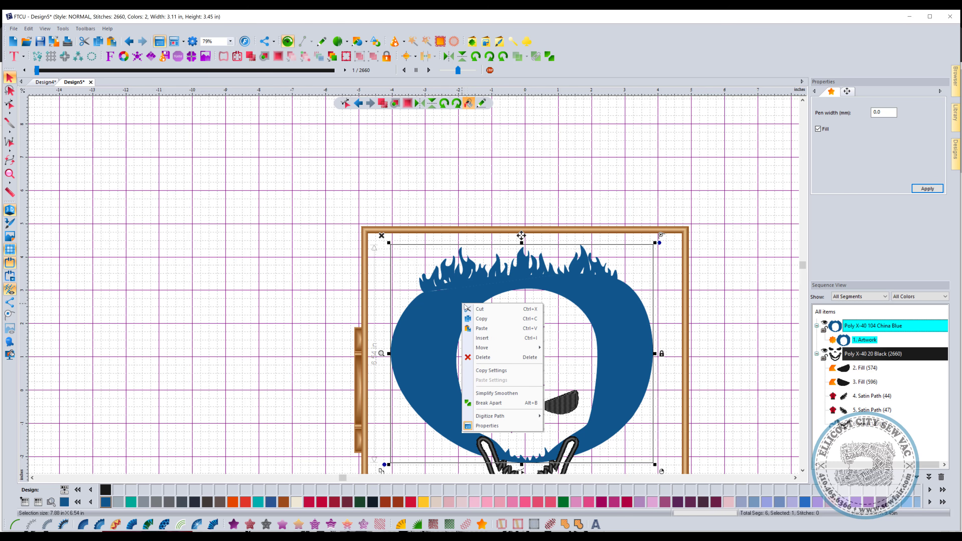
click(500, 403)
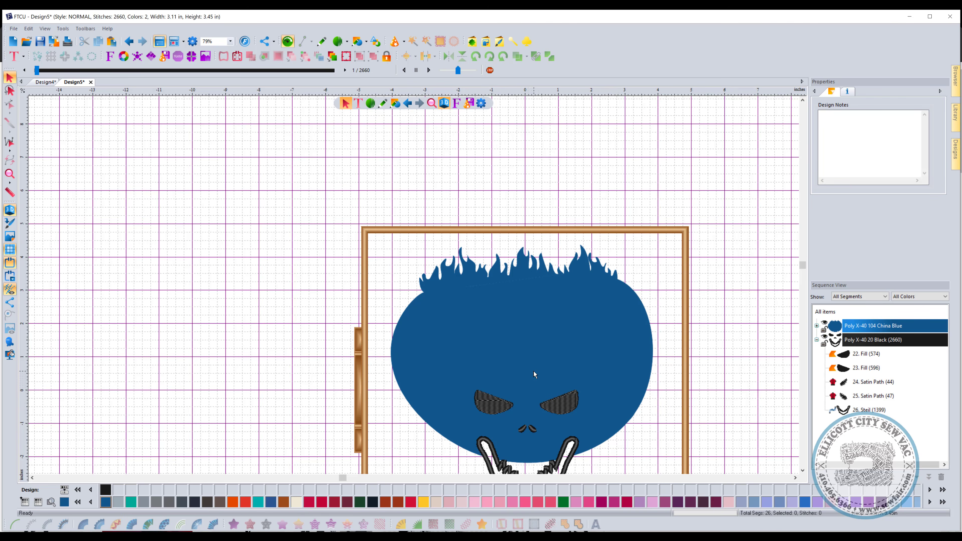
click(817, 326)
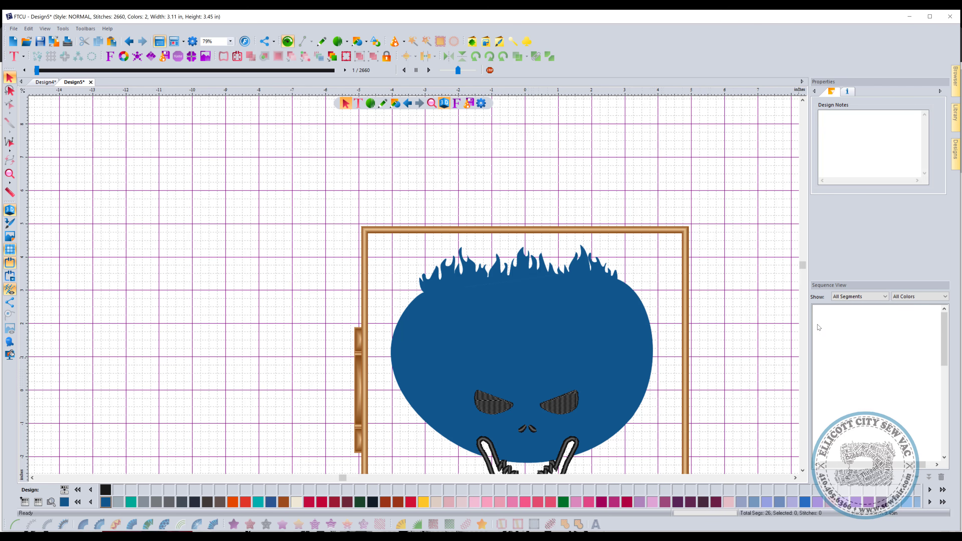
click(129, 42)
click(128, 41)
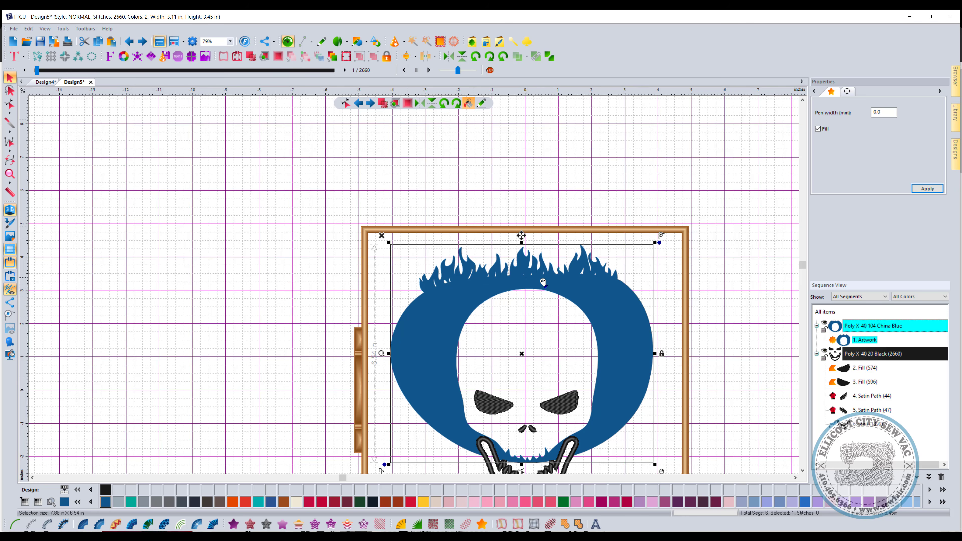
scroll(530, 286, up, 4)
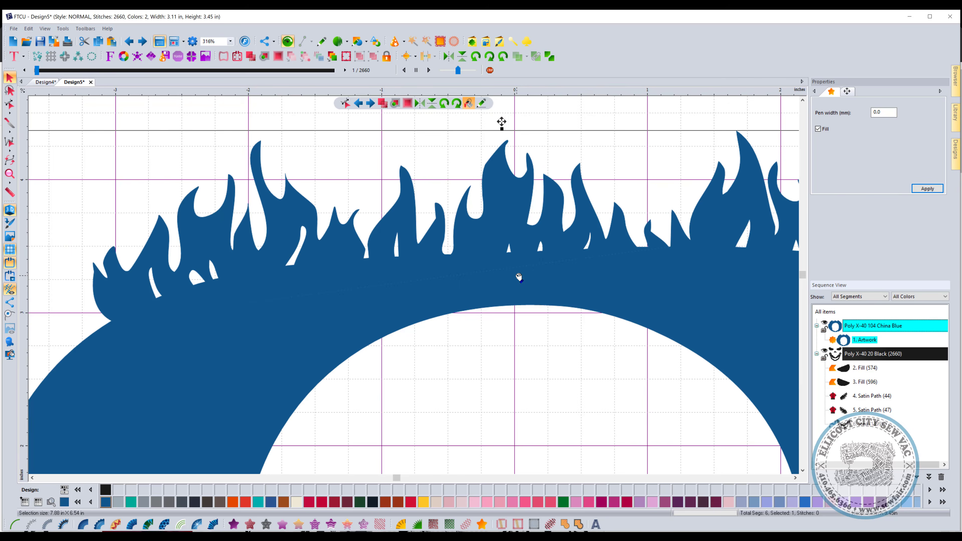
Step: Examine the join between the flame bases and the ellipse up close, and fit the whole design in the view
scroll(519, 277, up, 6)
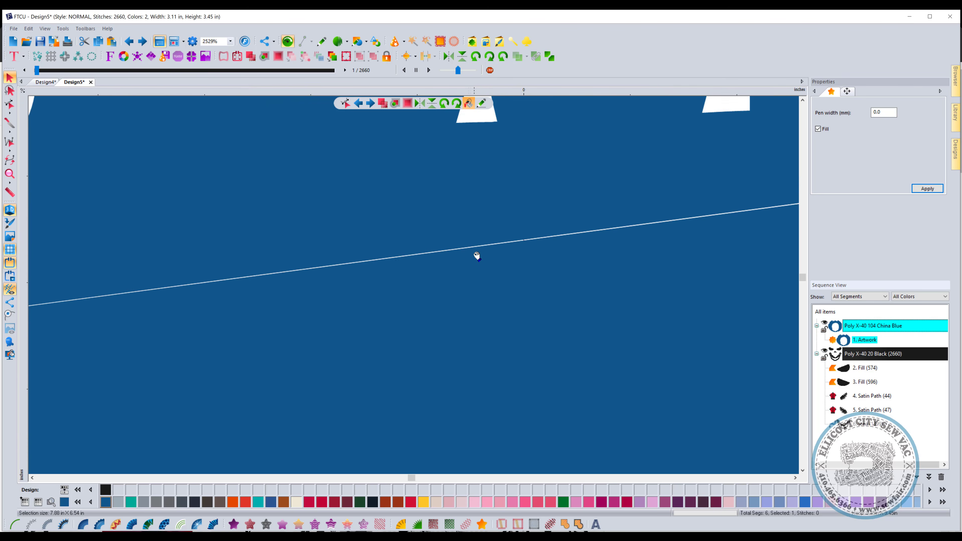
scroll(477, 256, down, 5)
scroll(481, 267, down, 3)
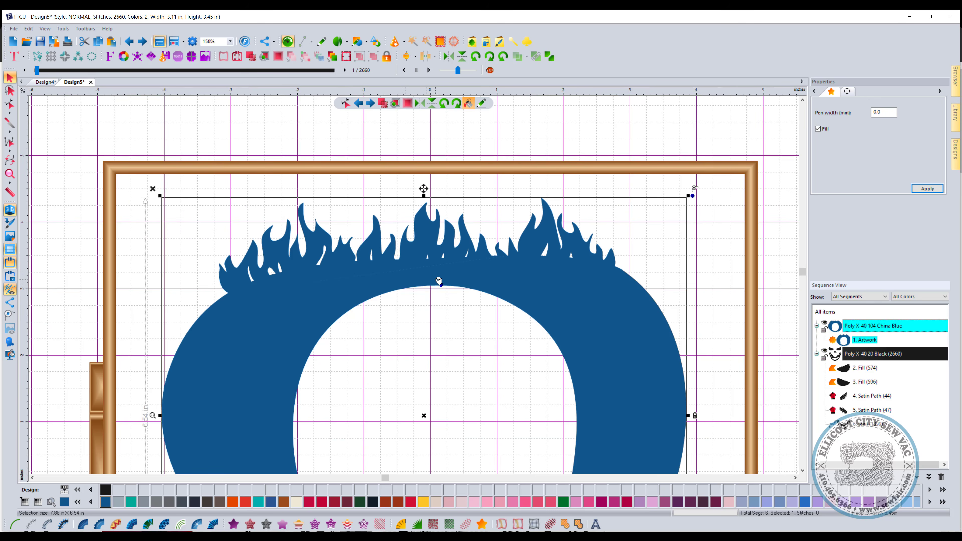
scroll(243, 285, up, 6)
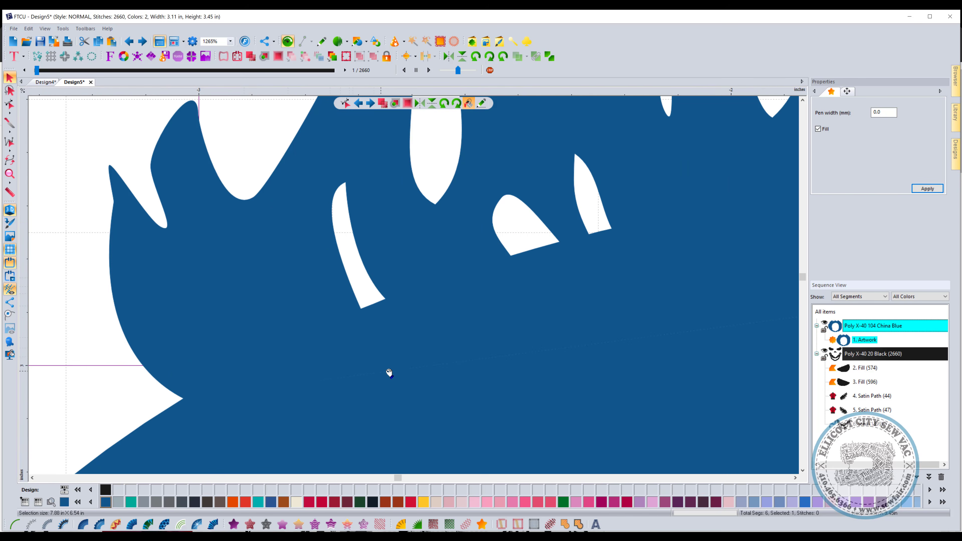
scroll(580, 378, down, 10)
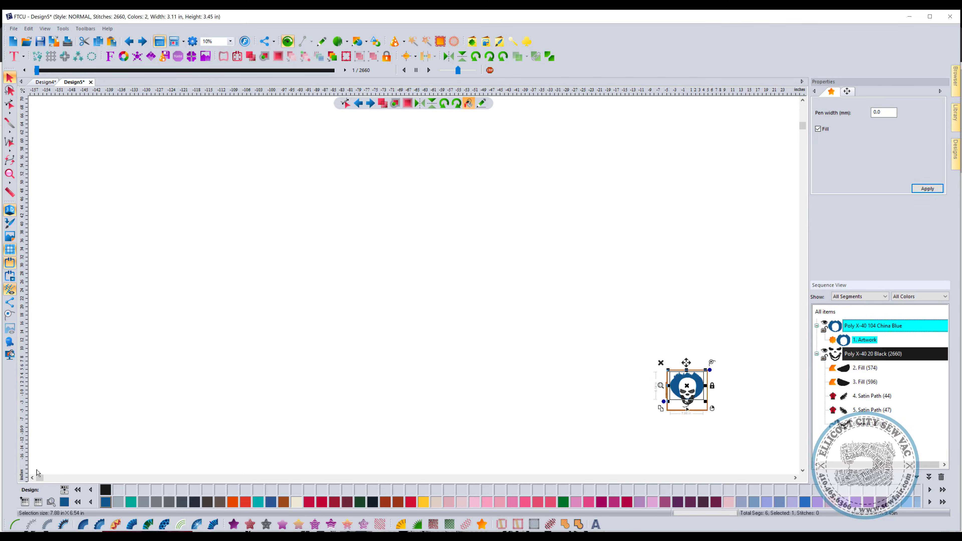
drag(45, 479, 593, 480)
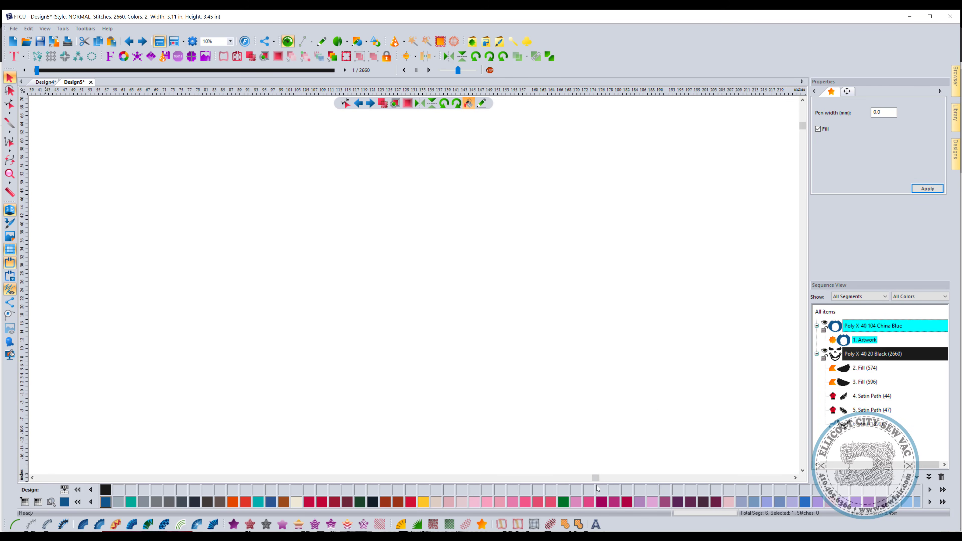
click(230, 42)
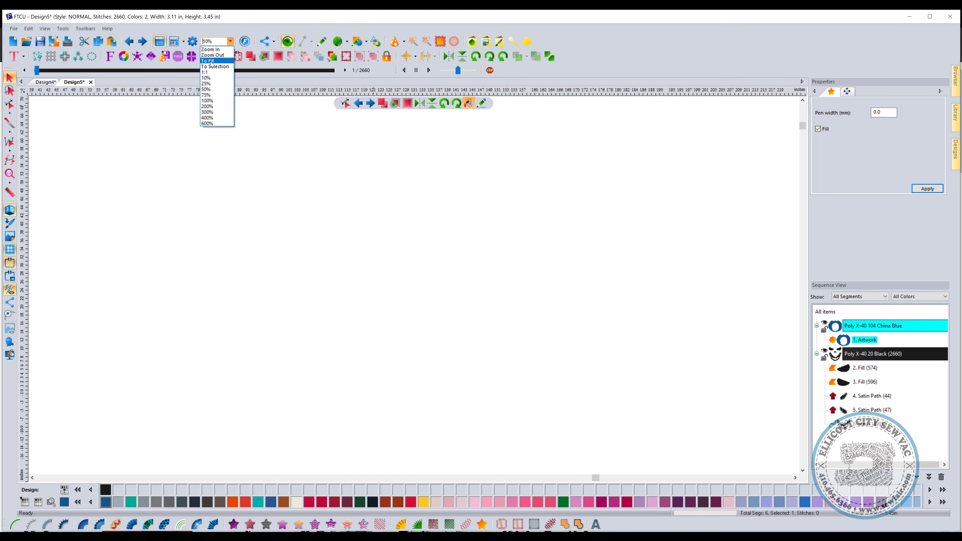
click(214, 61)
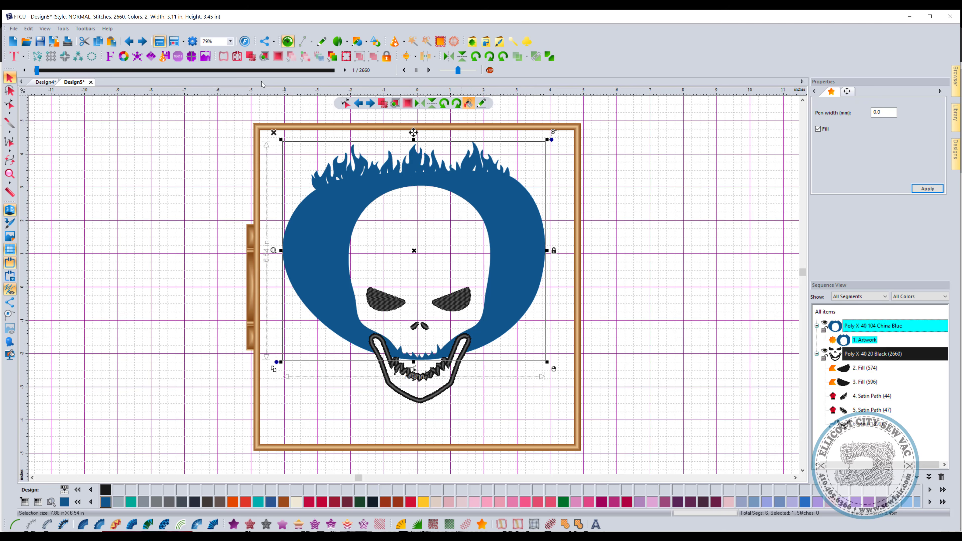
Step: Undo the recolor and weld of the blue artwork, and shift the separate flames slightly right and down onto the pink ellipse
click(129, 41)
click(130, 41)
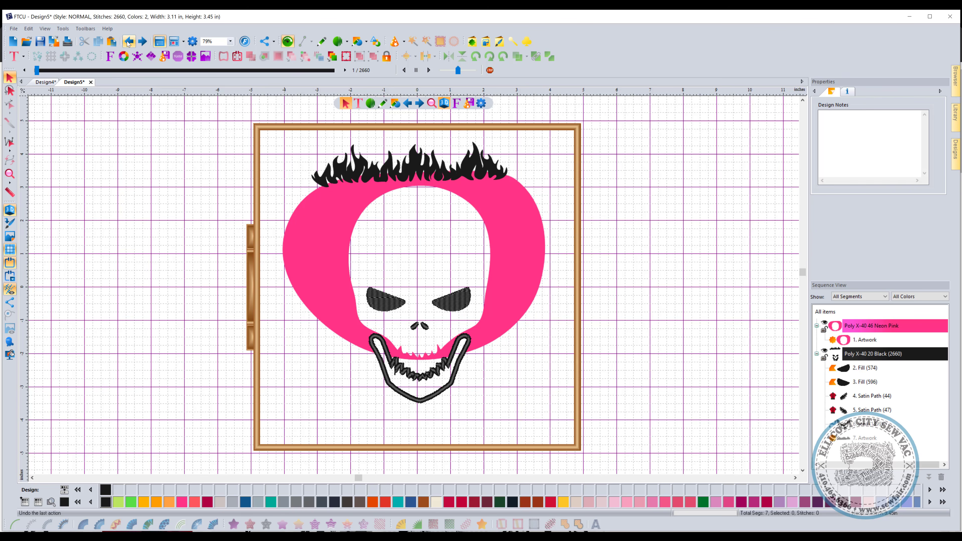
click(143, 42)
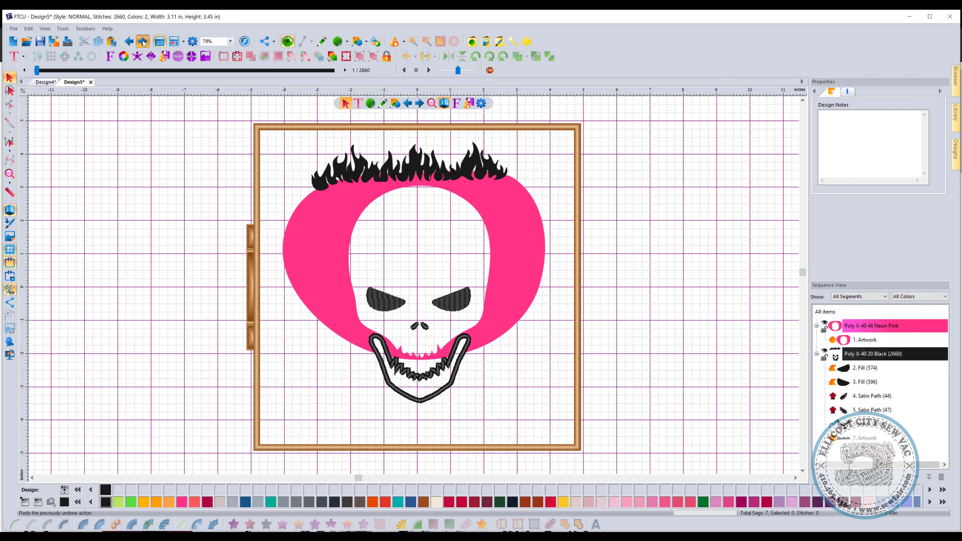
click(365, 160)
drag(360, 161, 371, 164)
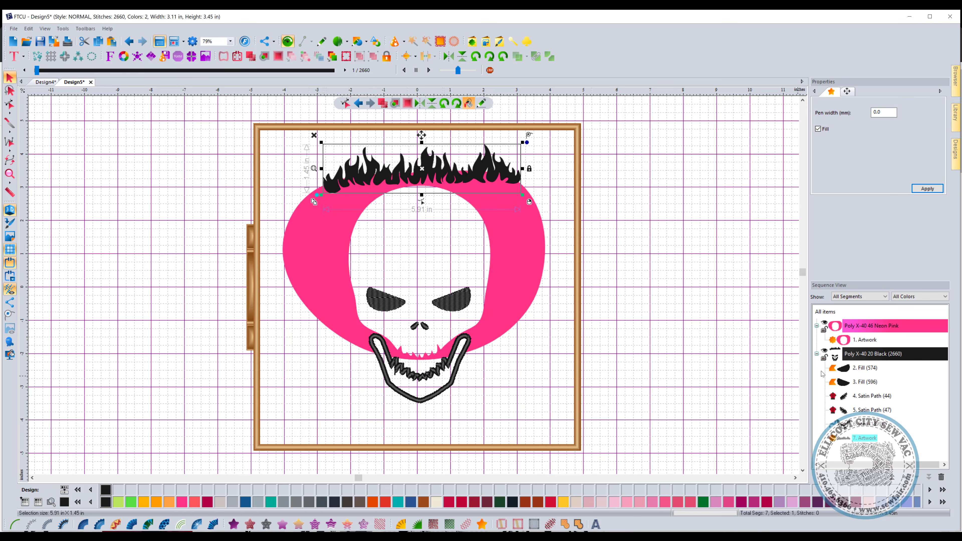
Step: Weld the repositioned flames and the pink ellipse into one artwork and check the joined area for gaps
ctrl+click(855, 343)
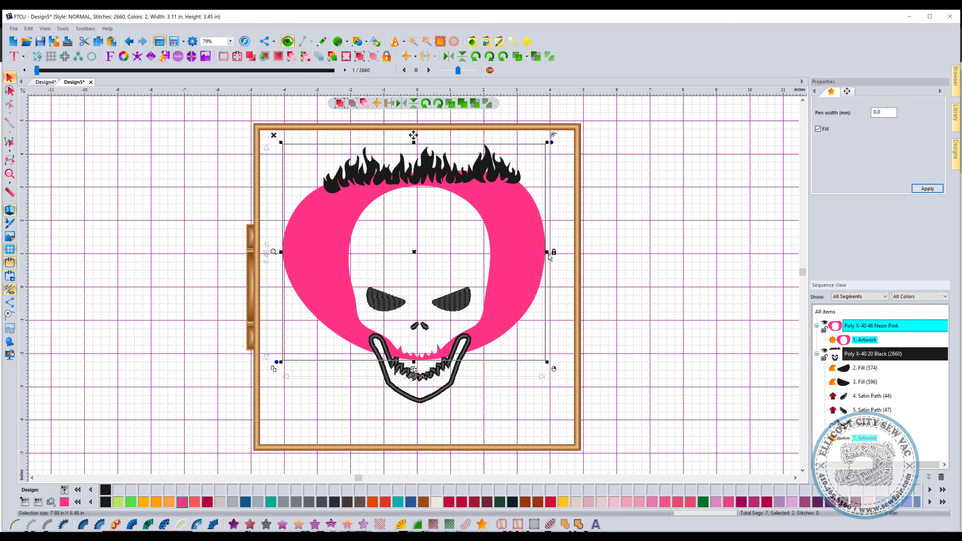
right_click(501, 220)
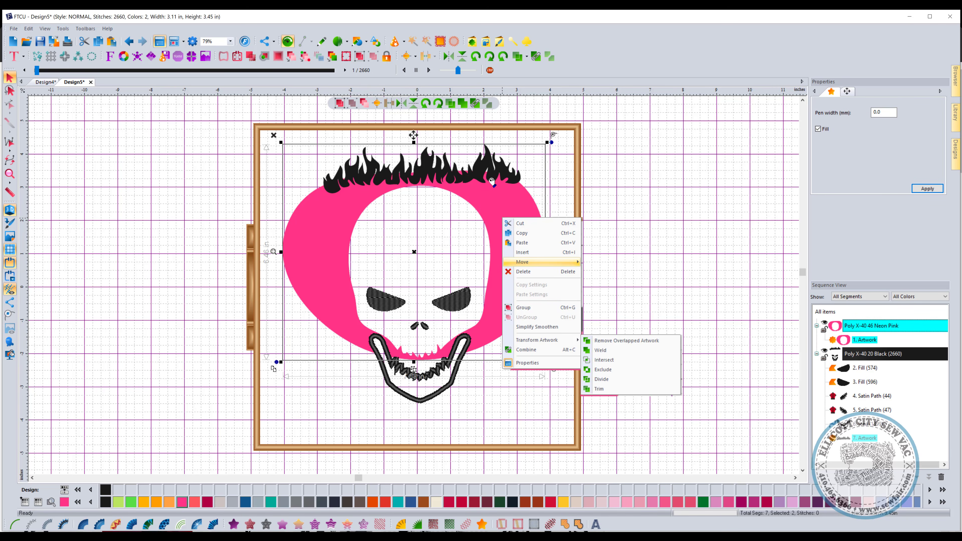
mouse_move(531, 262)
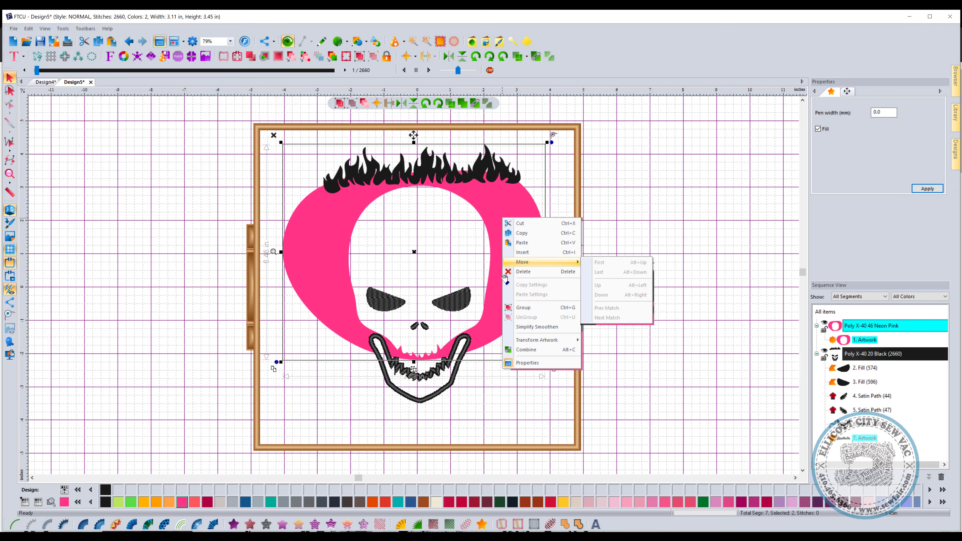
mouse_move(545, 340)
click(618, 349)
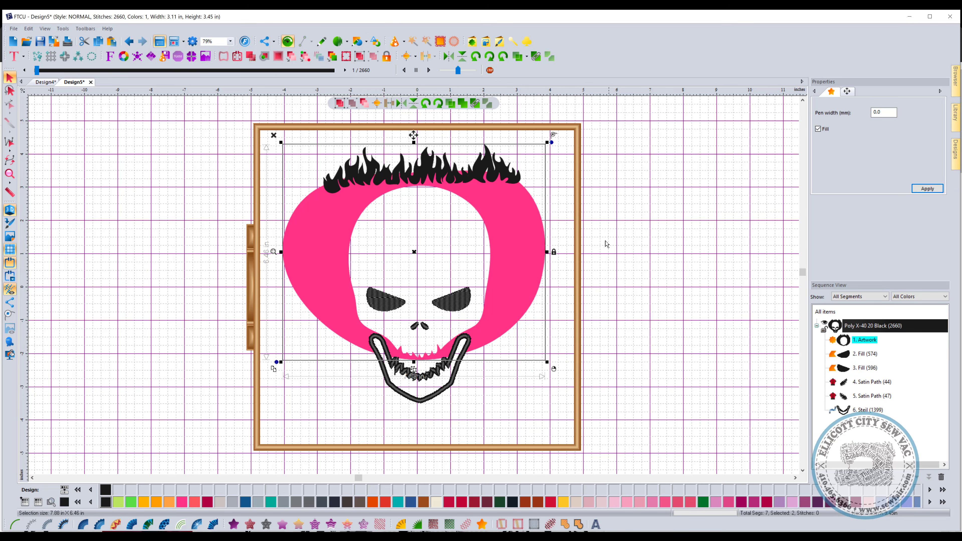
scroll(399, 166, up, 3)
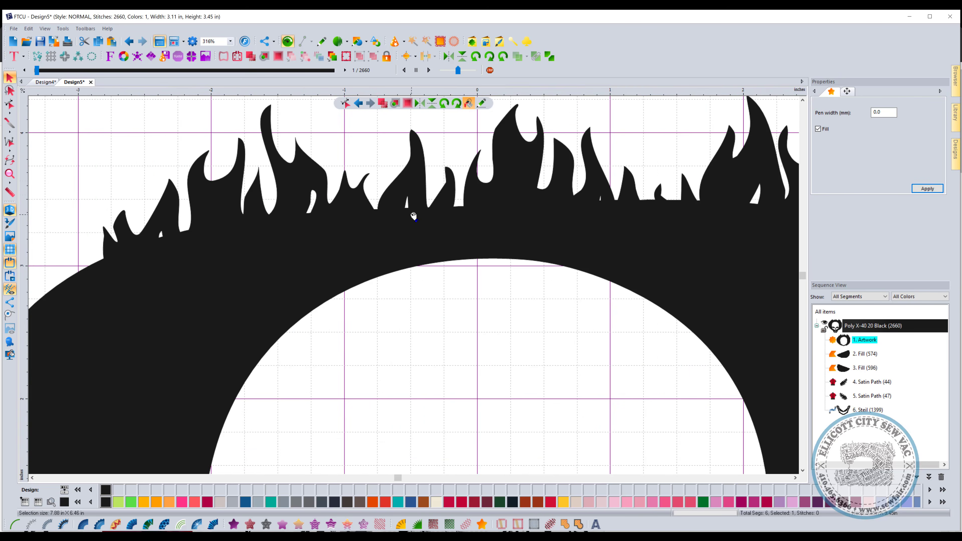
scroll(538, 233, down, 3)
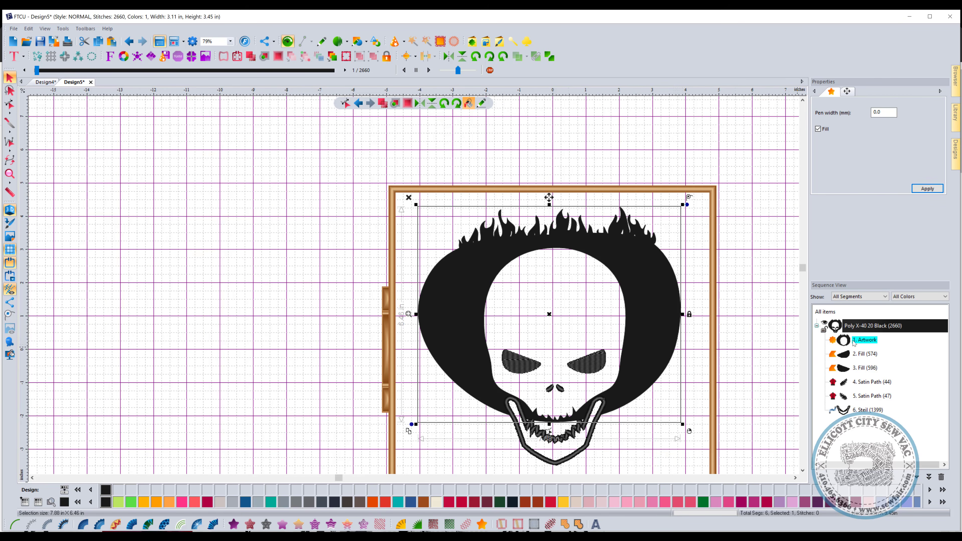
Step: Recolor the welded artwork to Poly X-40 47 Neon Rose and apply a Motif fill with pattern 209
click(194, 502)
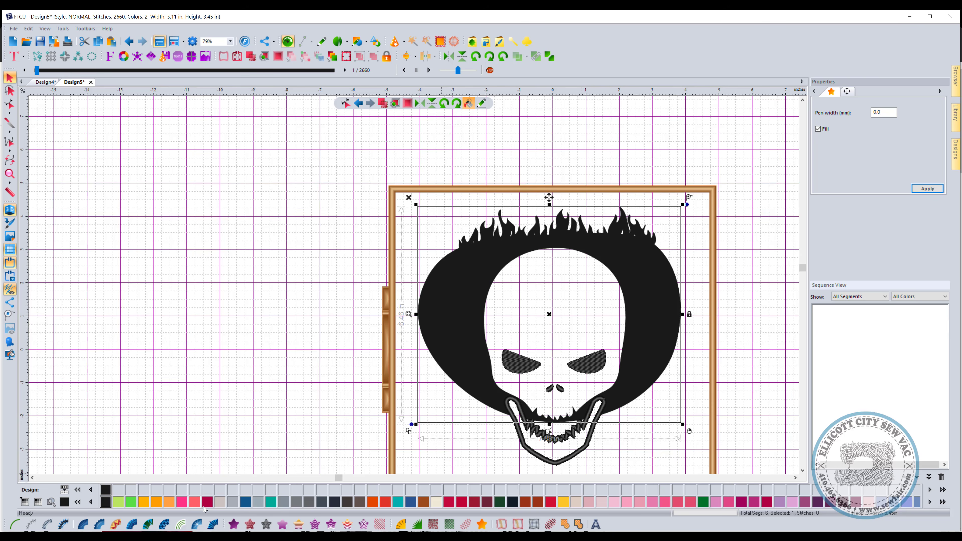
click(266, 524)
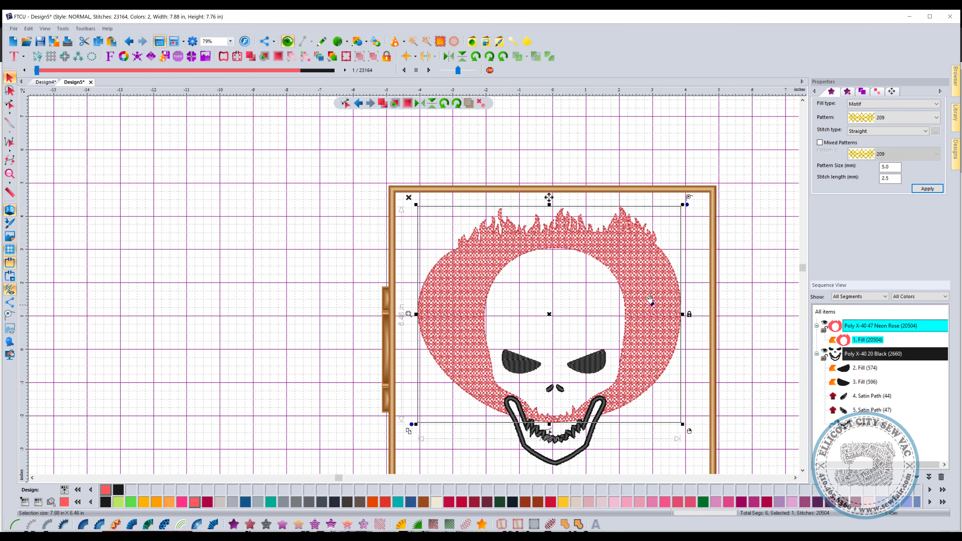
click(742, 296)
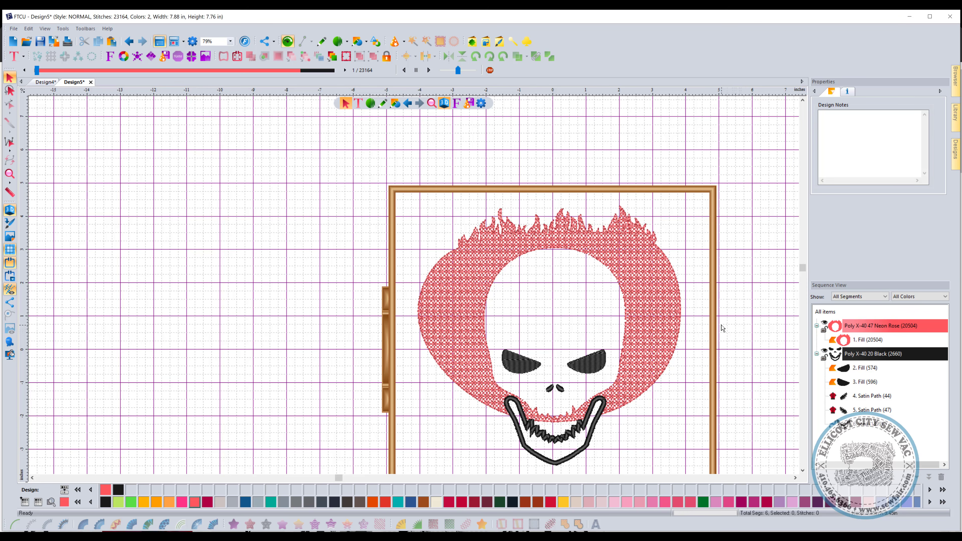
Step: Reshape the motif fill's outer outline by moving nodes on both sides inward, narrowing it to about 6.85 in wide
click(867, 341)
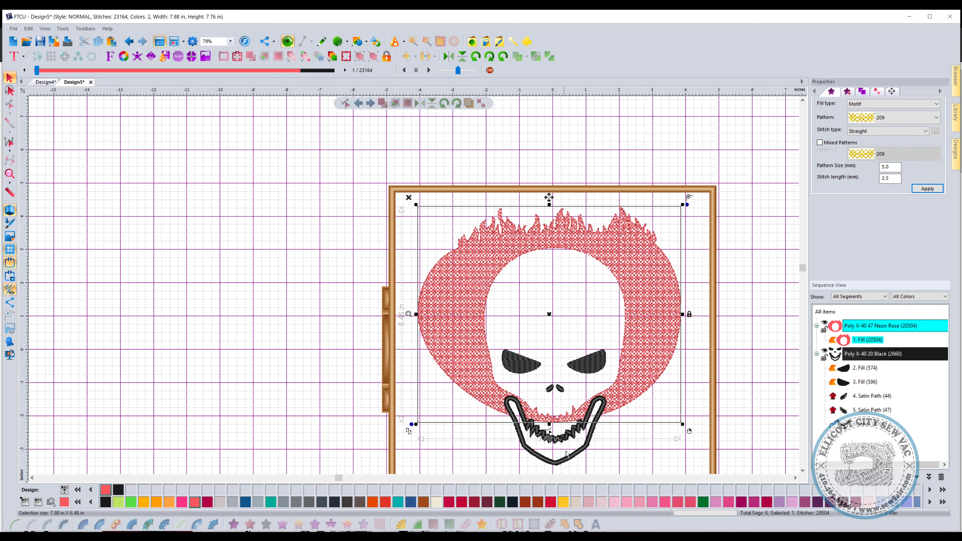
double_click(429, 306)
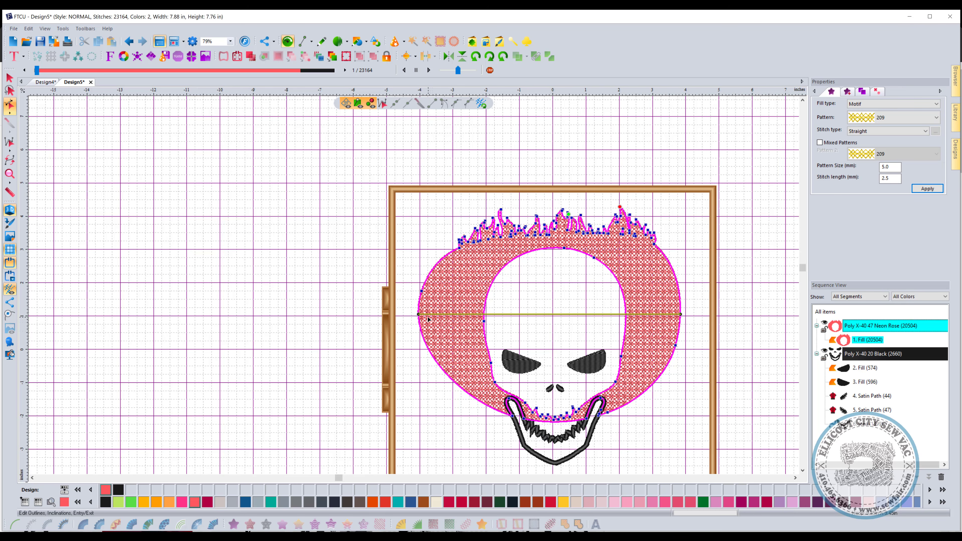
drag(421, 292, 443, 288)
drag(447, 362, 455, 362)
drag(673, 366, 665, 343)
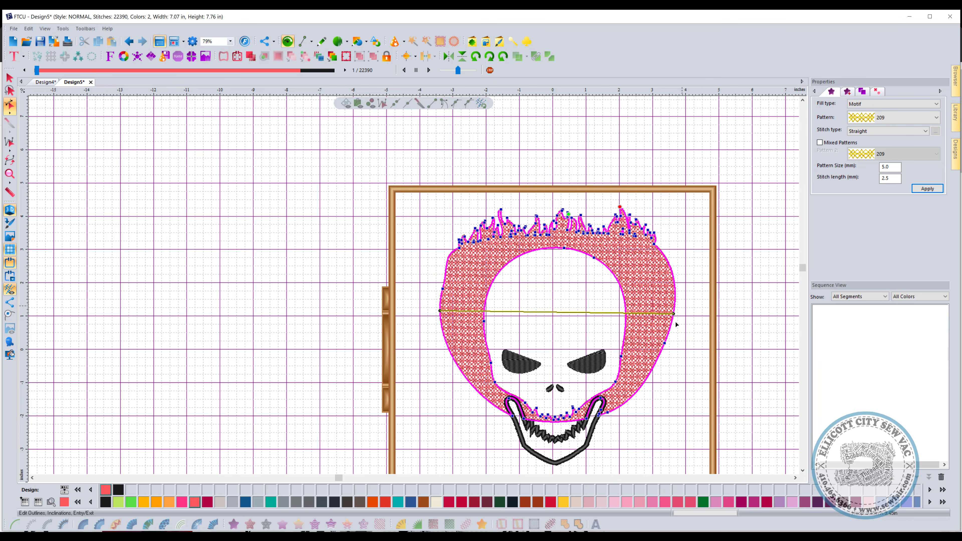
mouse_move(675, 287)
mouse_down()
mouse_move(669, 279)
mouse_move(667, 286)
mouse_up()
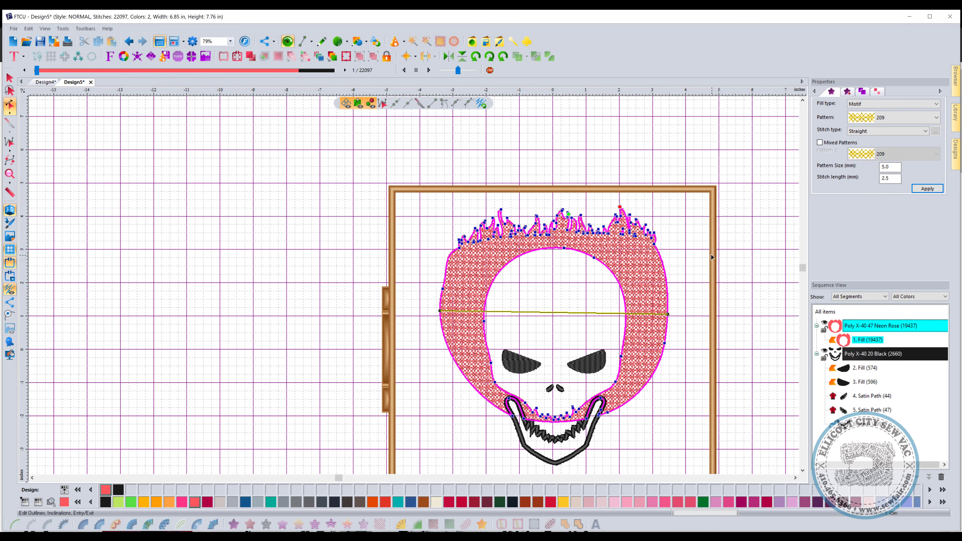
click(10, 79)
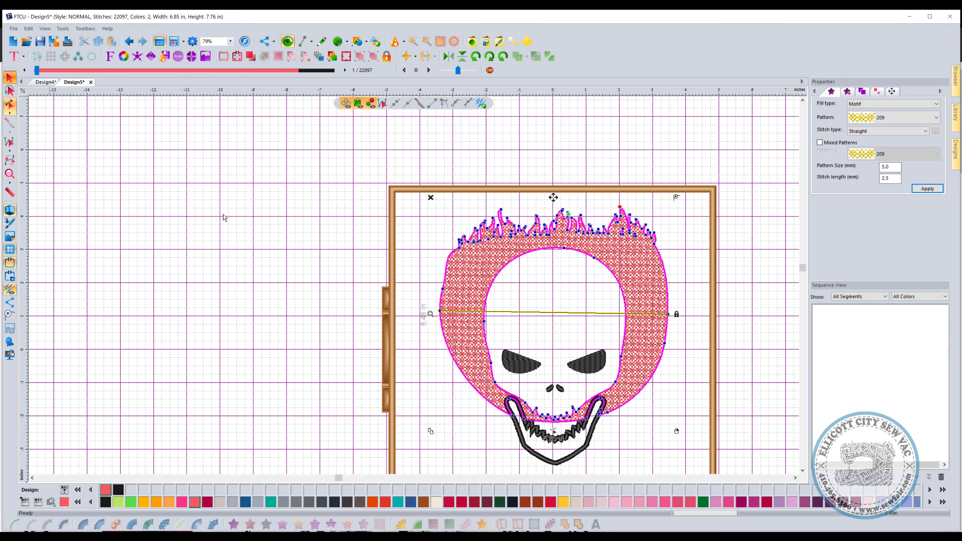
click(223, 217)
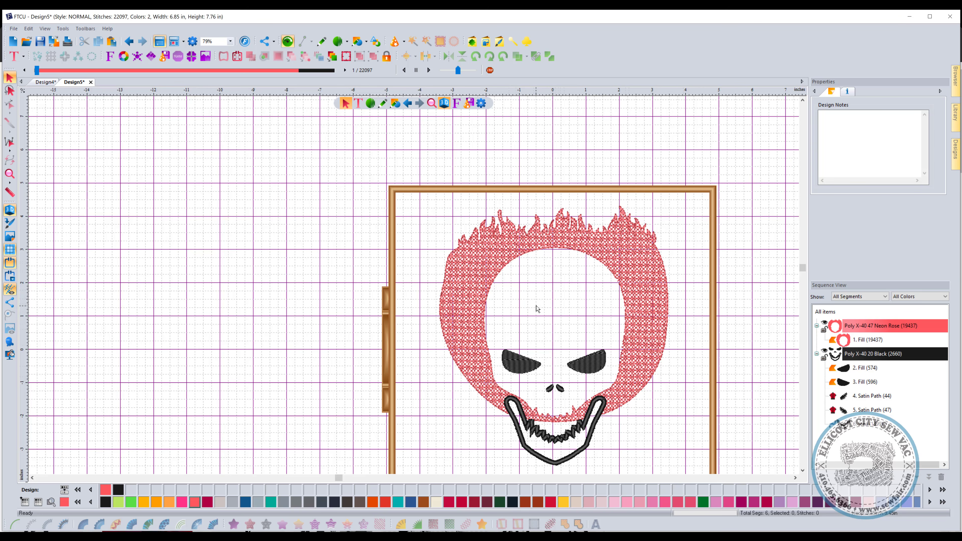
Step: Draw a closed jagged crack artwork about 1.01 x 2.62 in, running from the top of the skull down the forehead
click(322, 41)
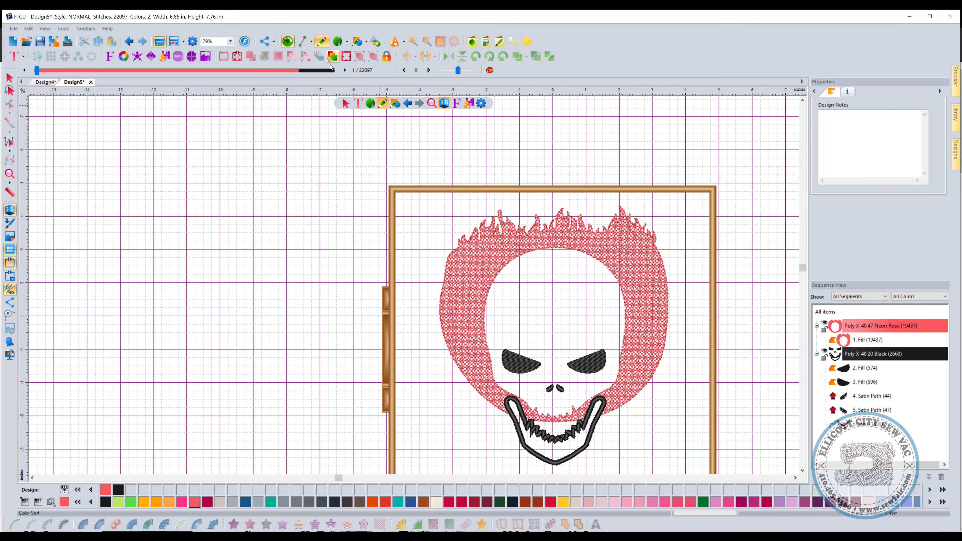
click(538, 251)
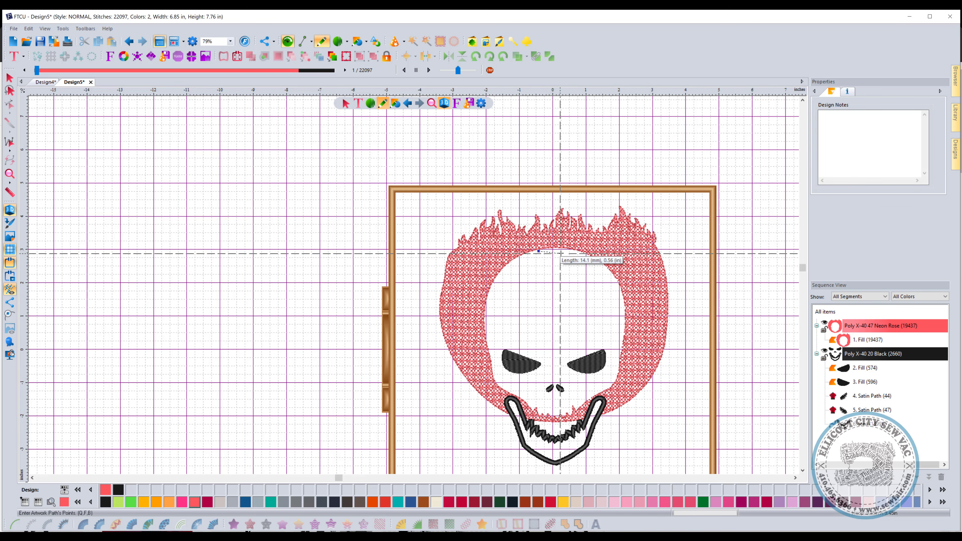
click(548, 249)
click(566, 252)
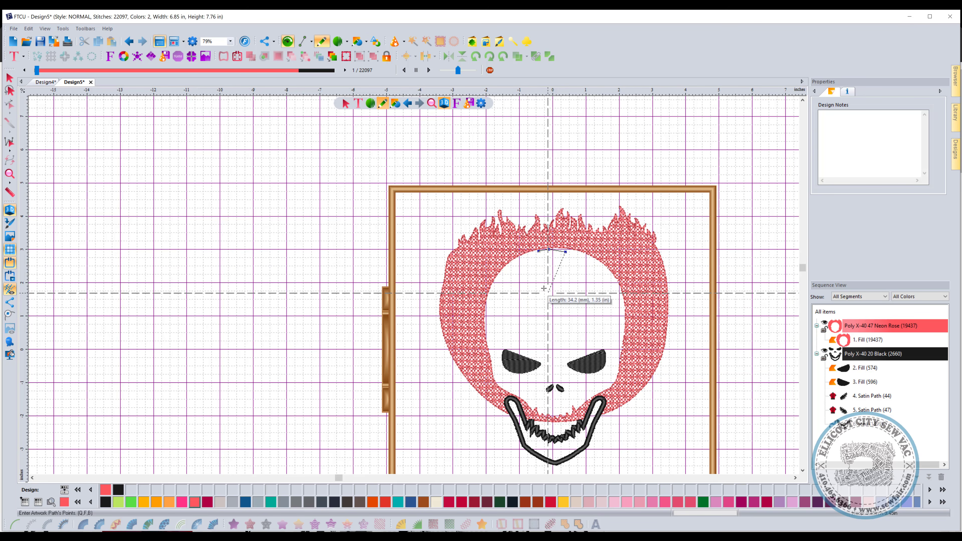
click(538, 285)
click(552, 304)
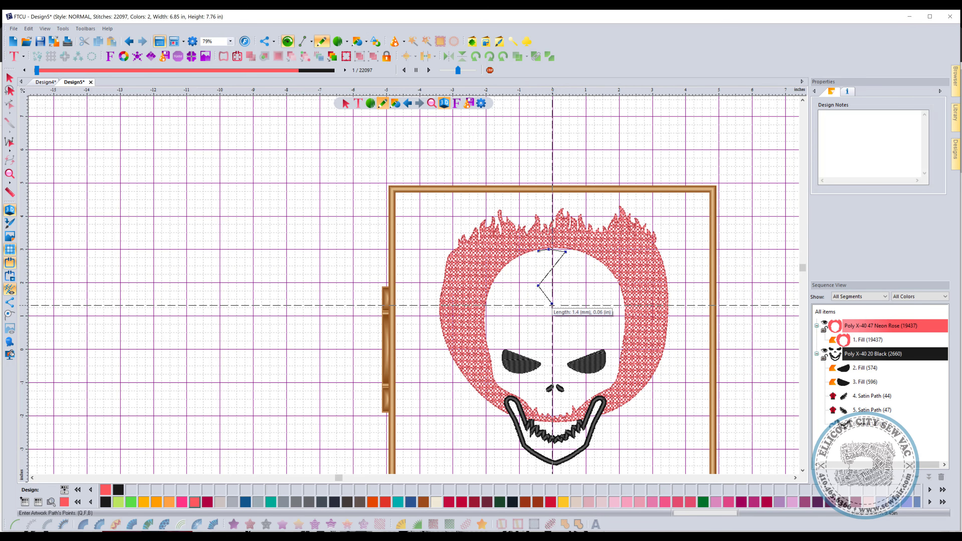
click(540, 336)
click(544, 305)
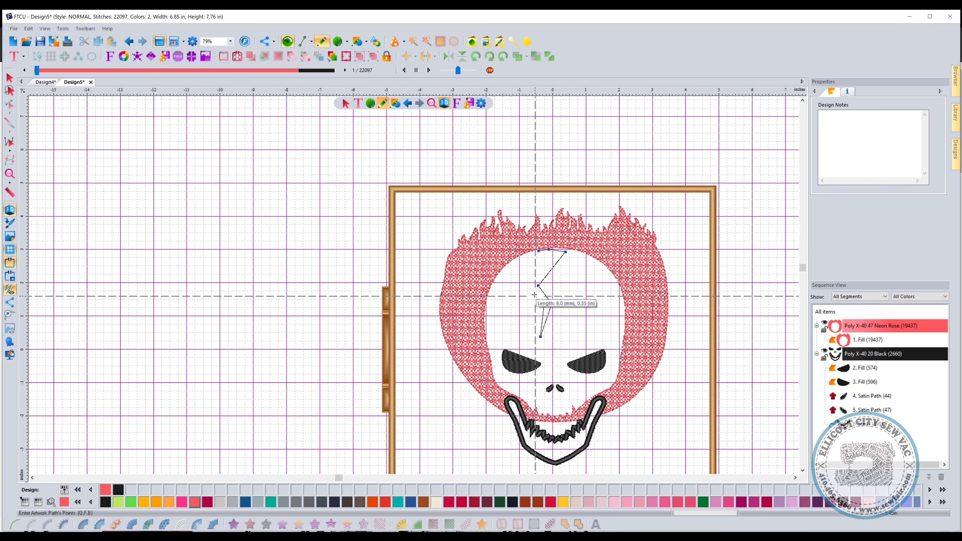
click(532, 289)
click(556, 254)
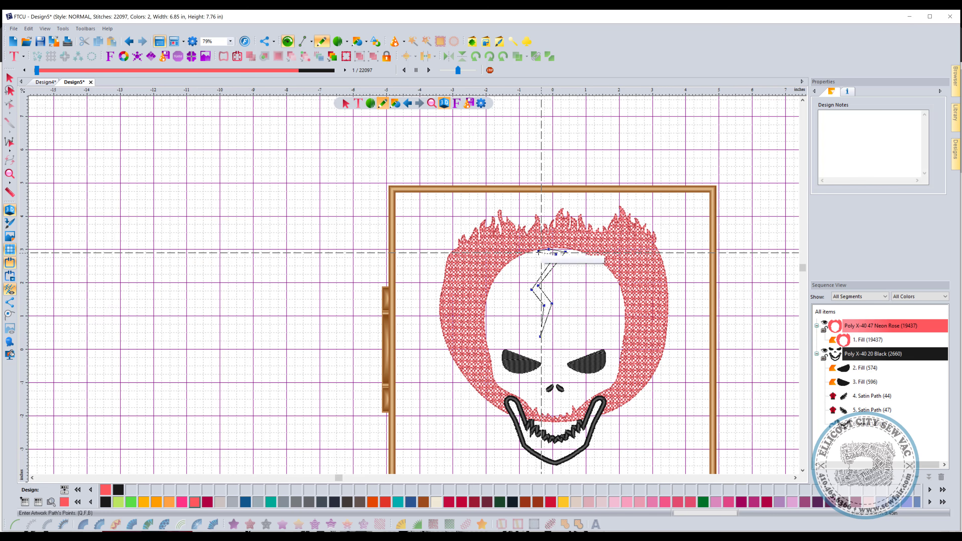
click(539, 252)
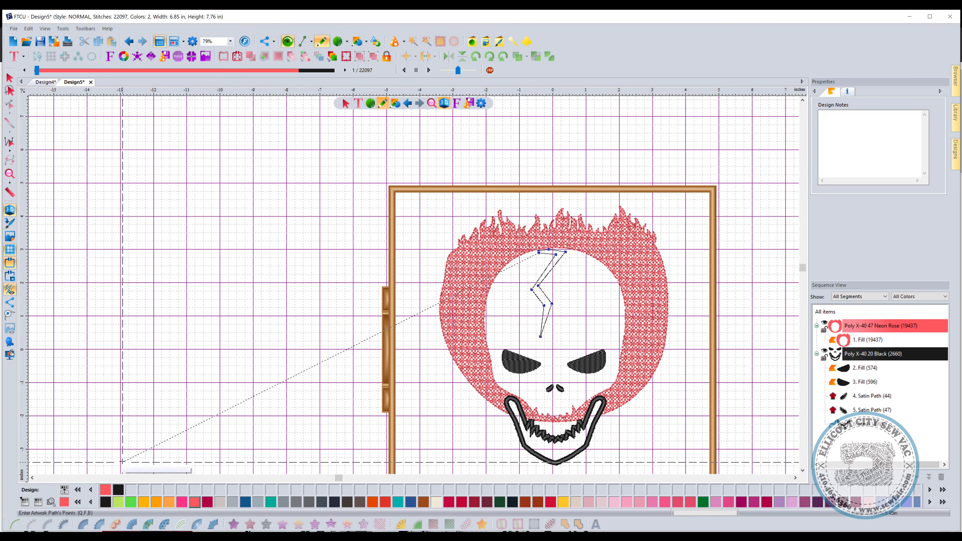
right_click(141, 392)
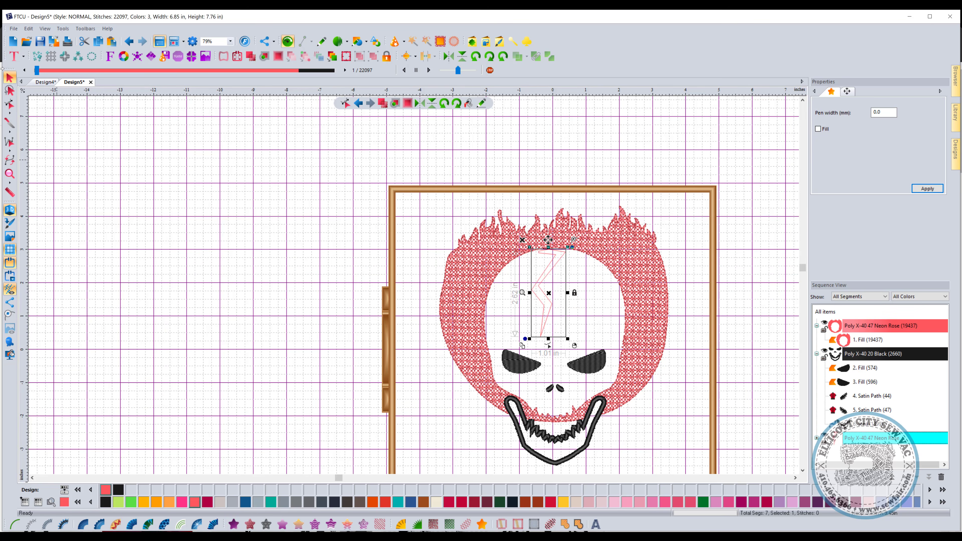
Step: Recolor the forehead crack to Poly X-40 20 Black and convert it to a standard Satin pattern stitch
click(118, 492)
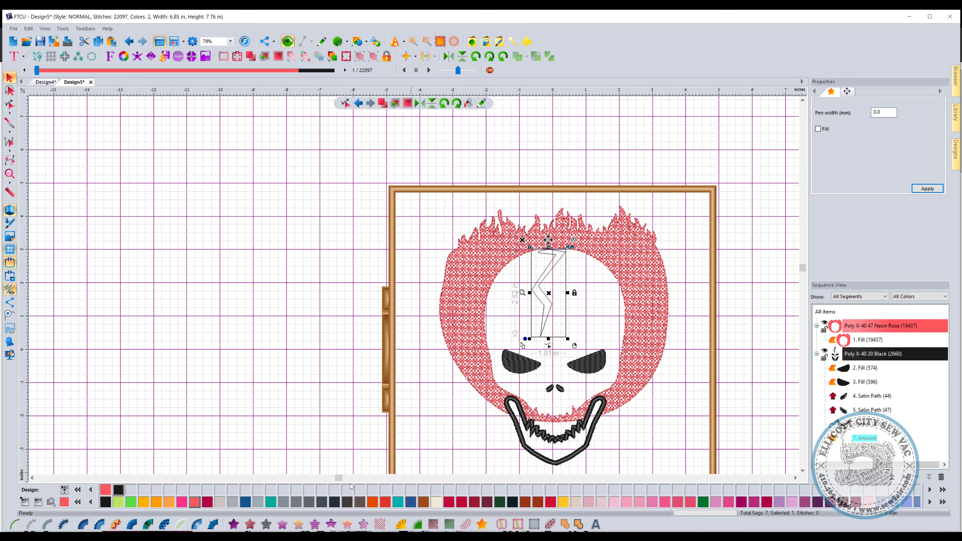
click(213, 524)
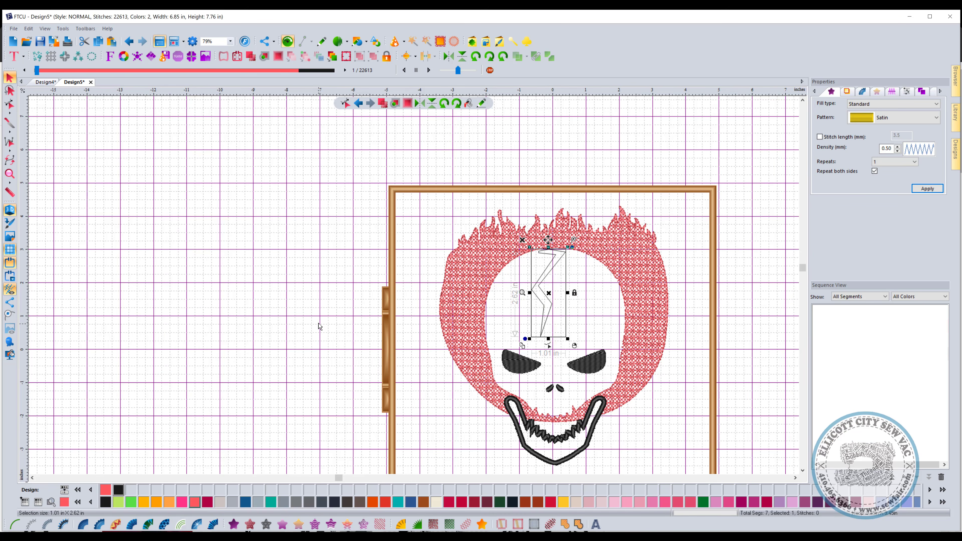
Step: Convert the satin crack and the motif-filled flame background back to plain artwork outlines
click(317, 305)
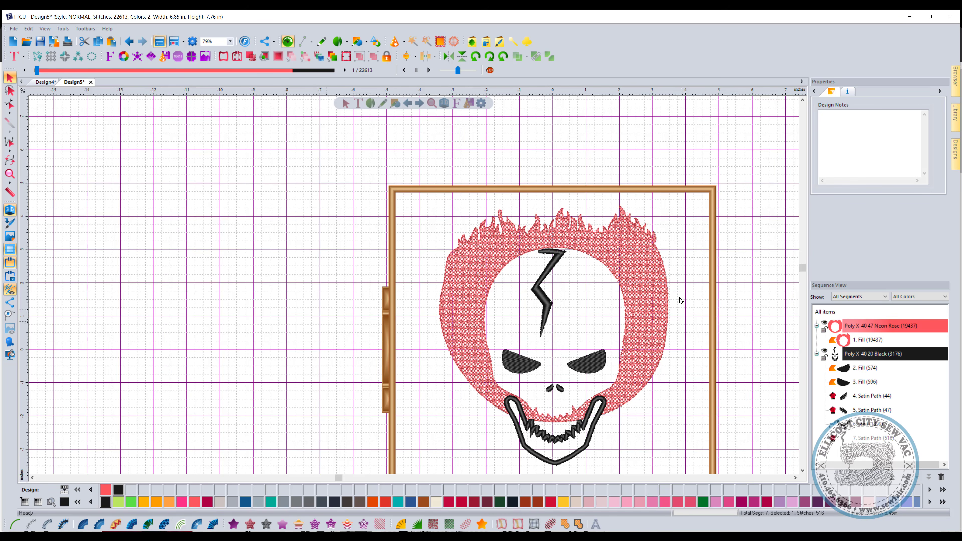
click(542, 299)
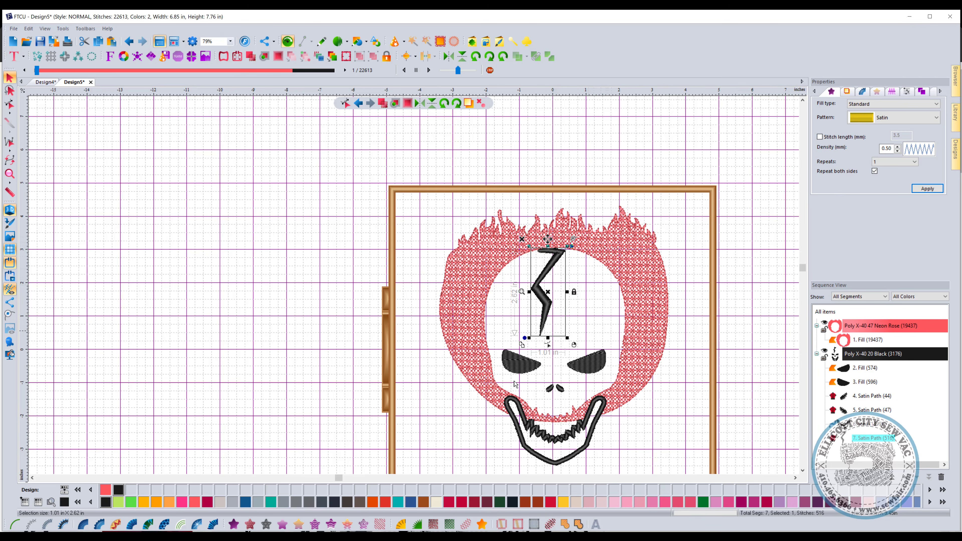
click(482, 524)
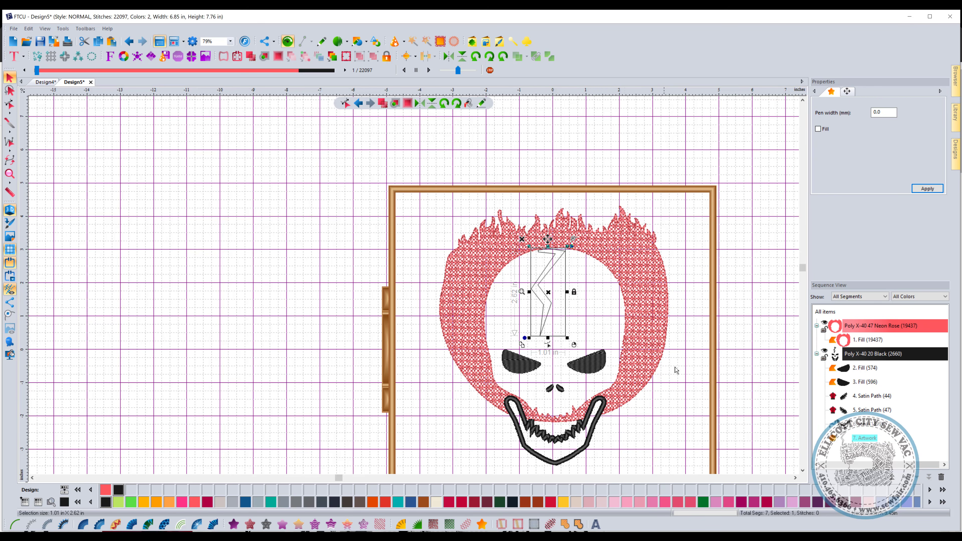
click(869, 341)
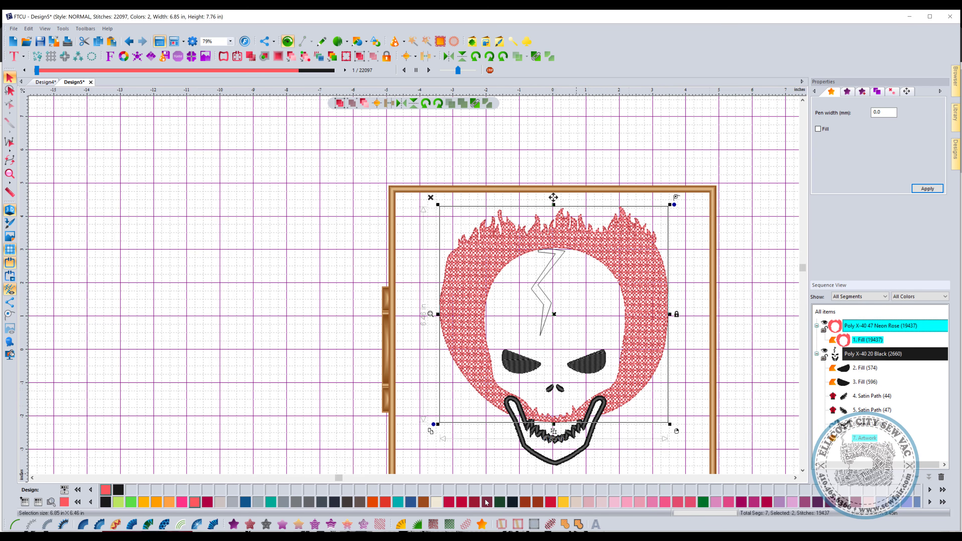
click(482, 524)
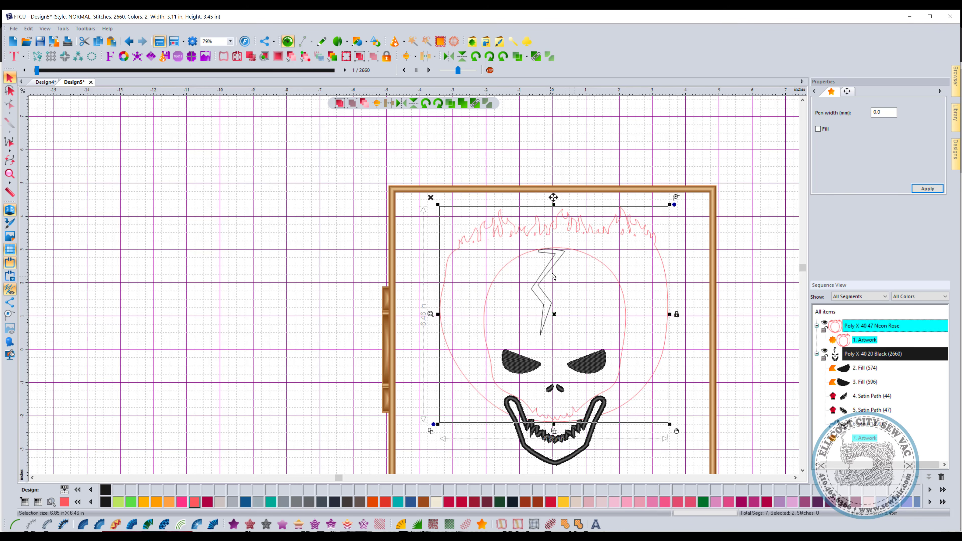
Step: Move only the crack artwork slightly up so its top overlaps the inner edge of the background outline
drag(556, 260, 555, 259)
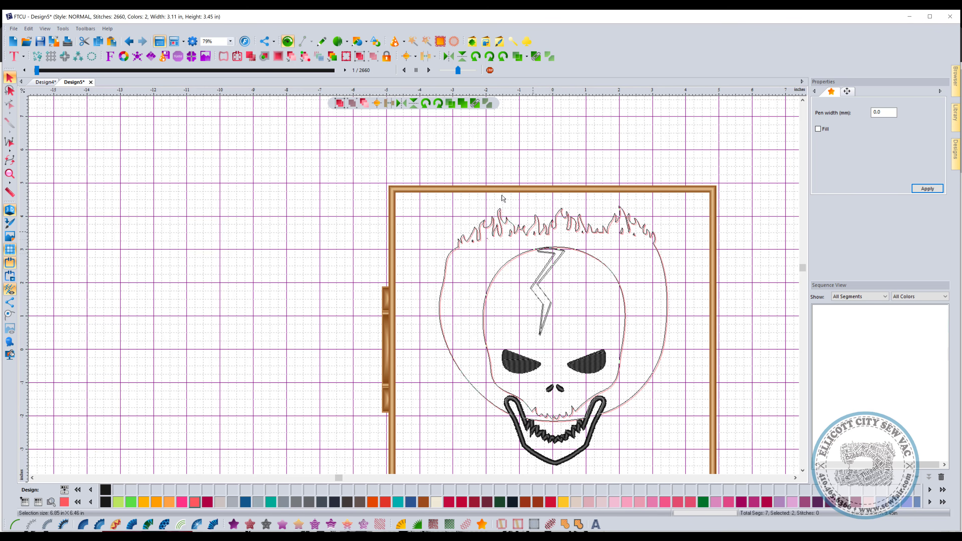
click(130, 41)
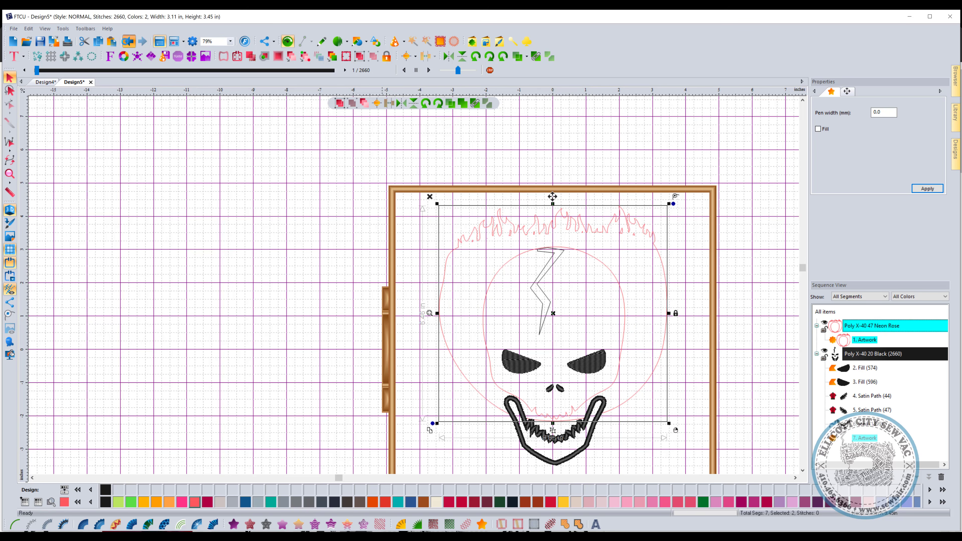
click(788, 291)
click(553, 304)
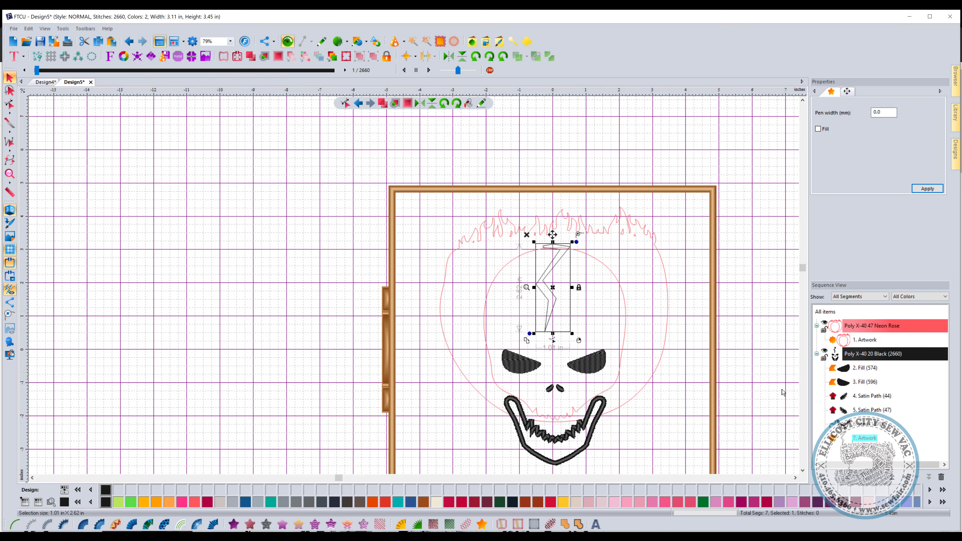
Step: Weld the crack and the background outline into one artwork and recolor it to Poly X-40 47 Neon Rose
ctrl+click(853, 340)
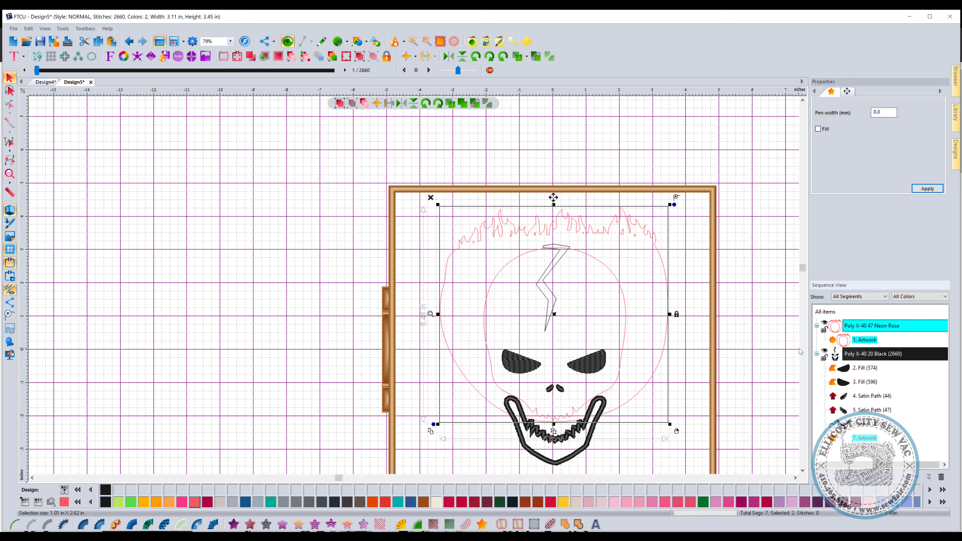
right_click(561, 268)
mouse_move(625, 389)
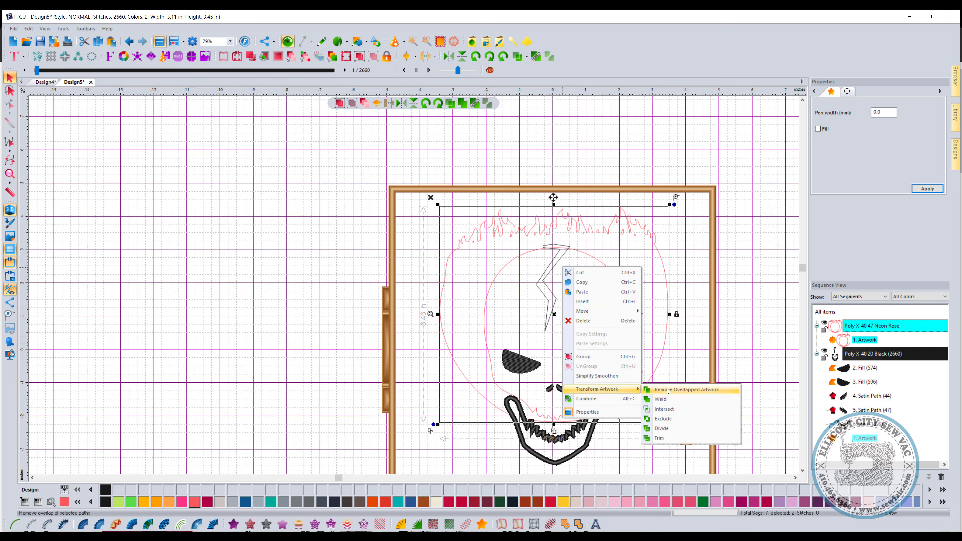
click(668, 390)
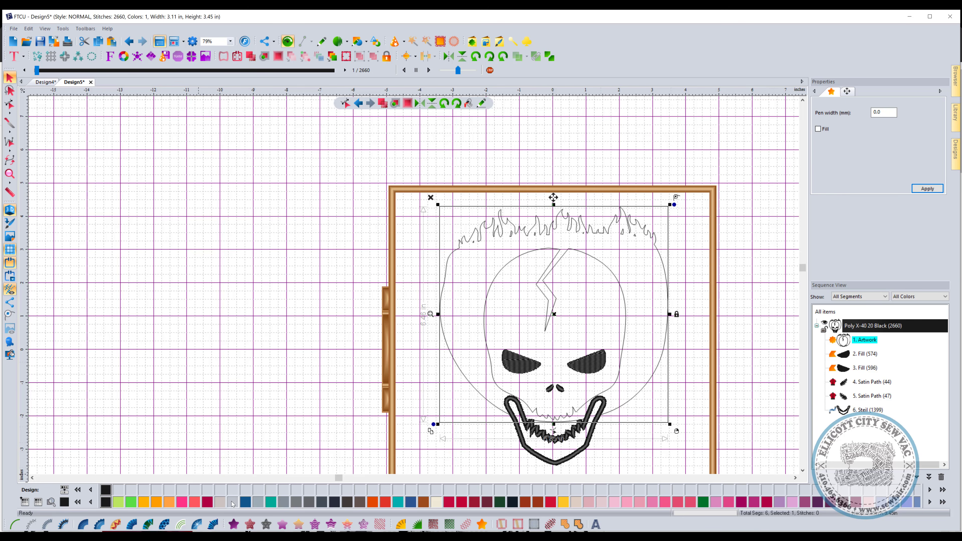
key(ctrl+z)
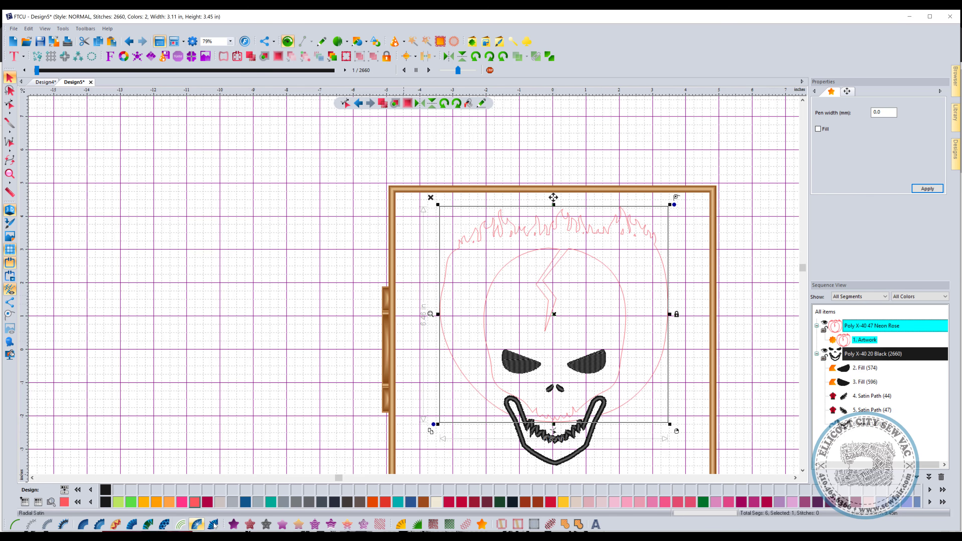